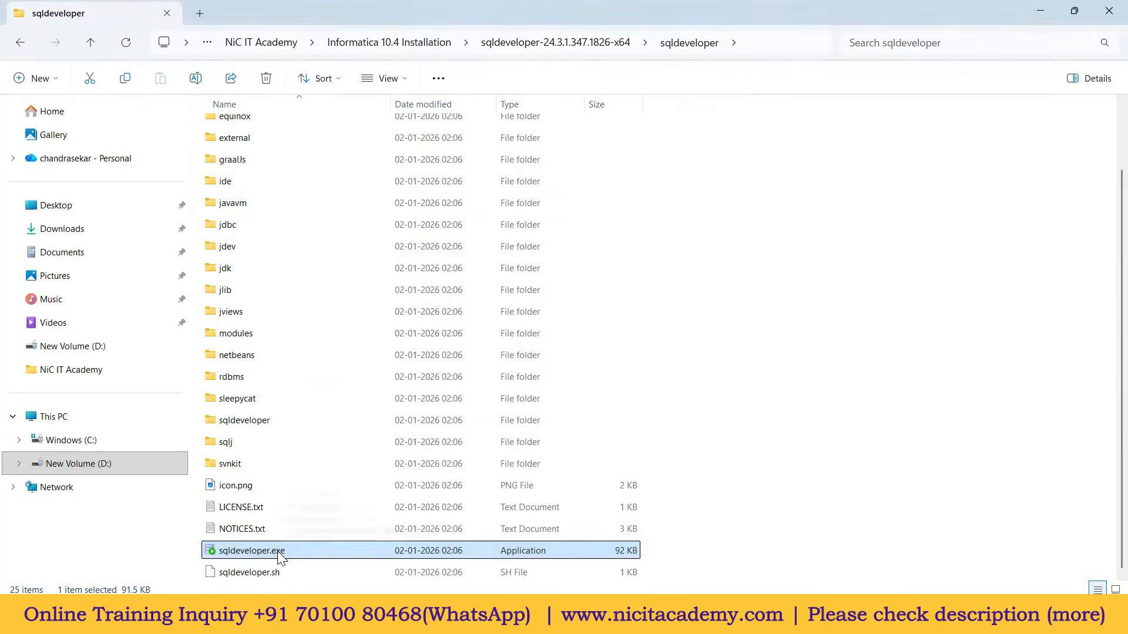
# Step: Send sqldeveloper.exe to the desktop as a shortcut and show the desktop
pyautogui.rightClick(284, 555)
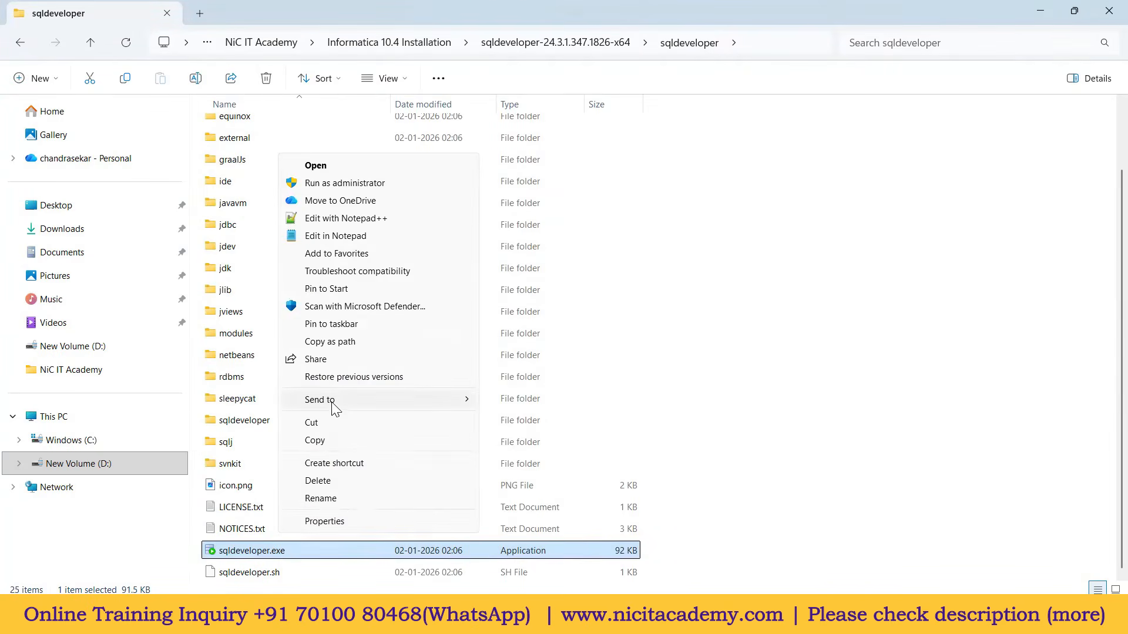
pyautogui.moveTo(333, 402)
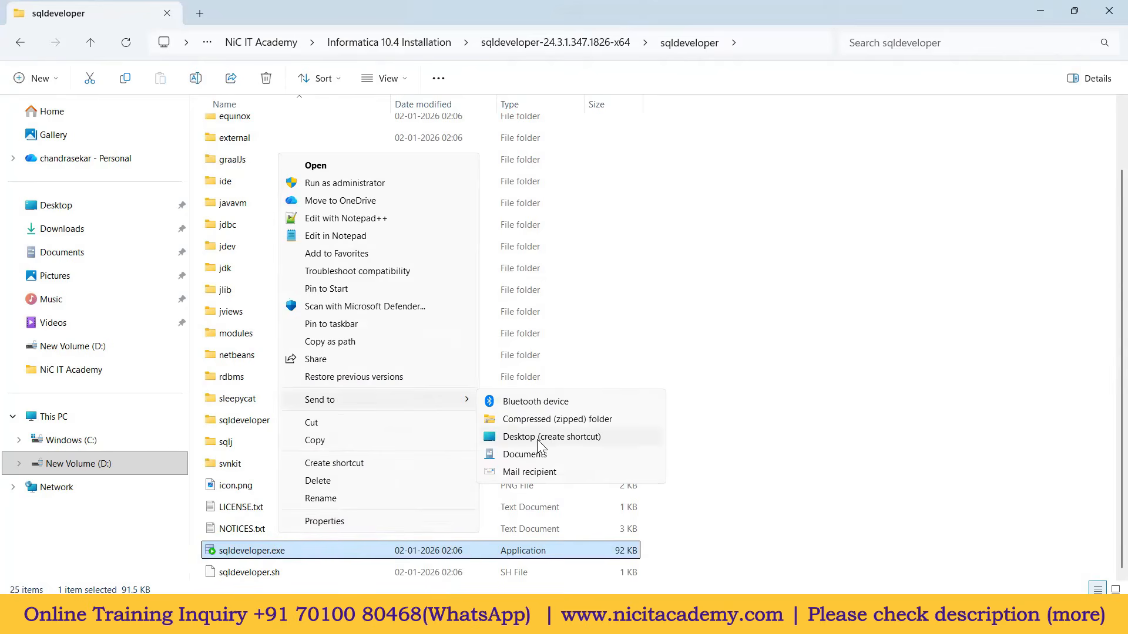
pyautogui.click(576, 440)
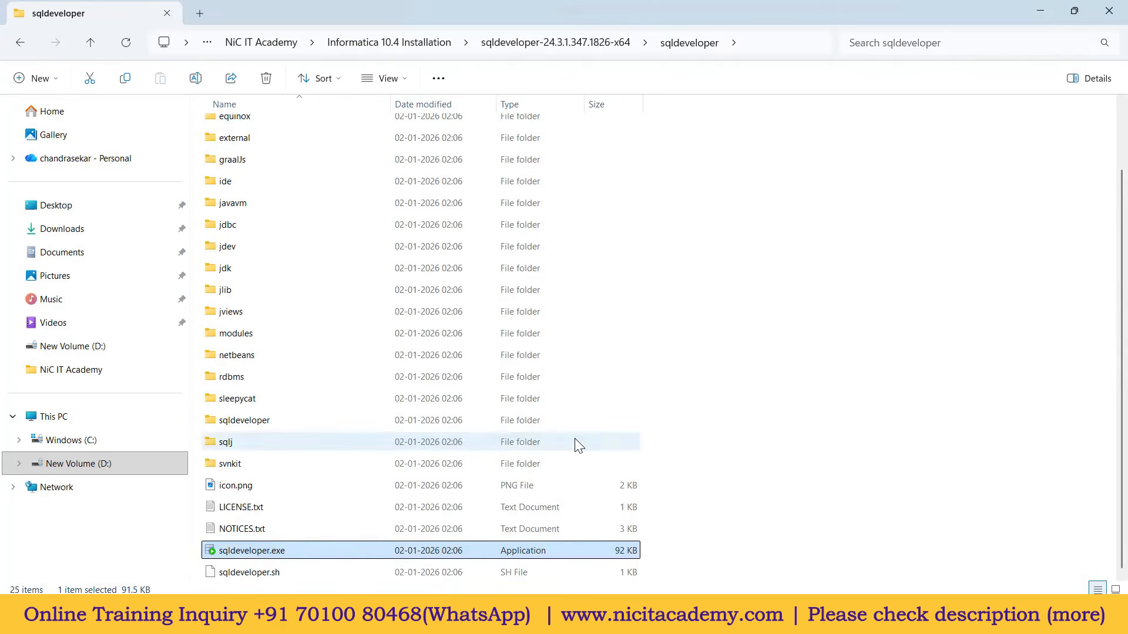
pyautogui.press('super+d')
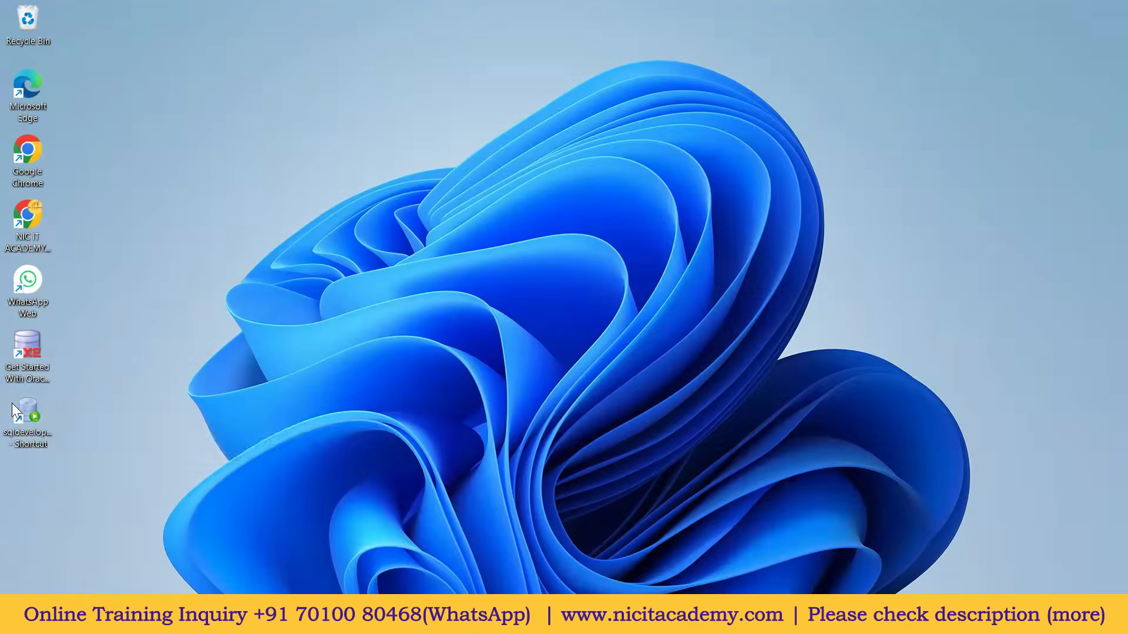
# Step: Drag the Get Started Oracle icon lower on the desktop and launch SQL Developer from the sqldeveloper.exe shortcut
pyautogui.click(35, 415)
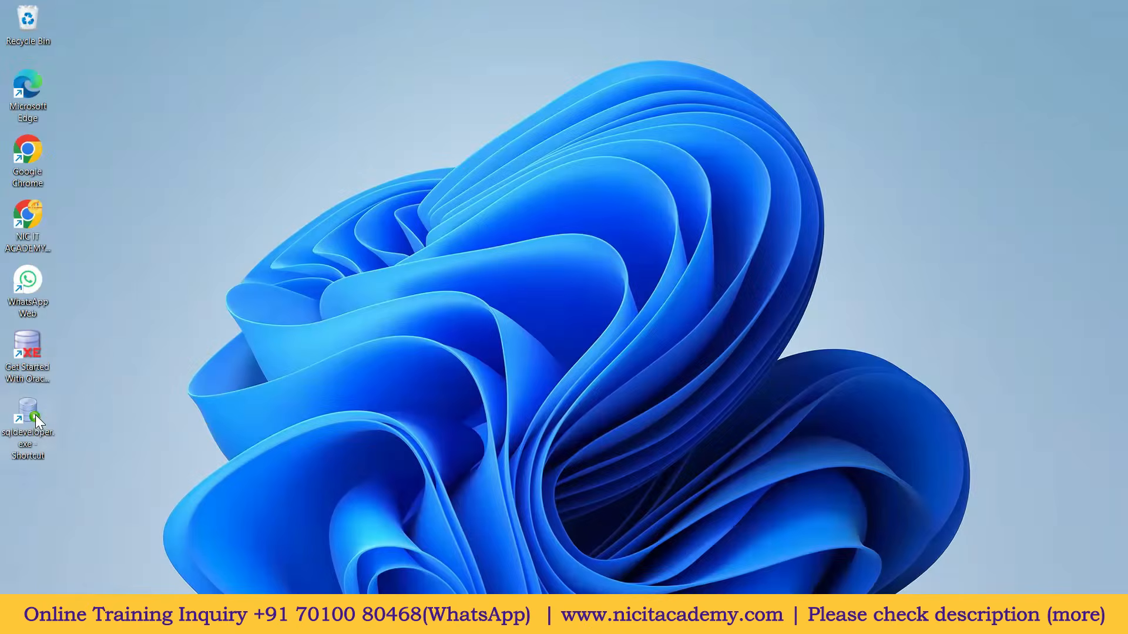
pyautogui.click(34, 350)
pyautogui.moveTo(34, 346); pyautogui.dragTo(199, 154)
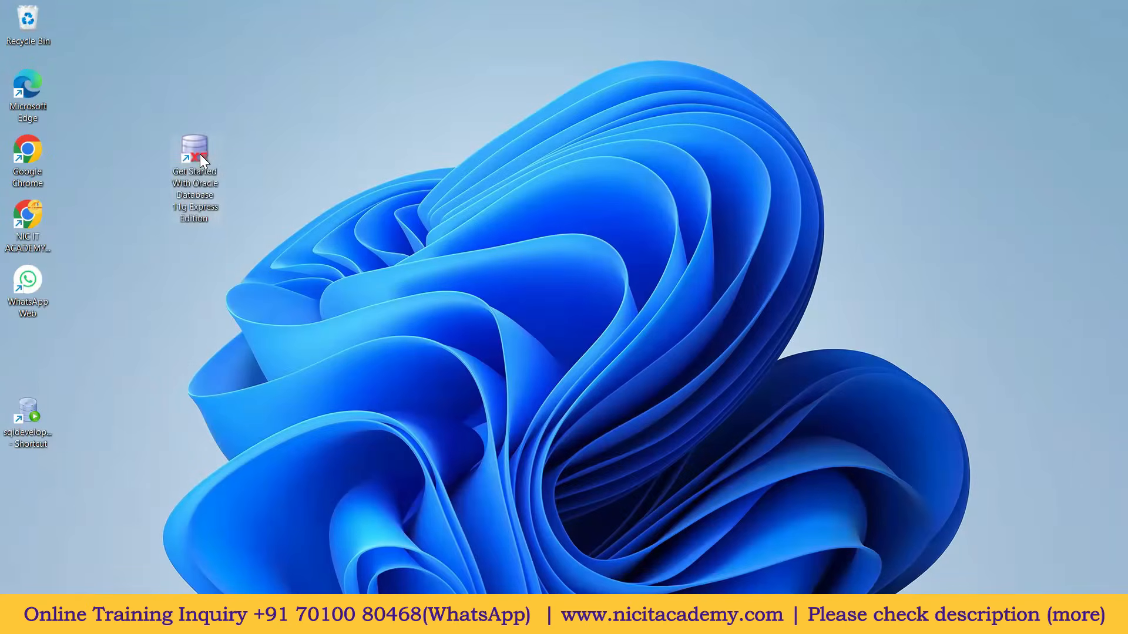
pyautogui.click(36, 420)
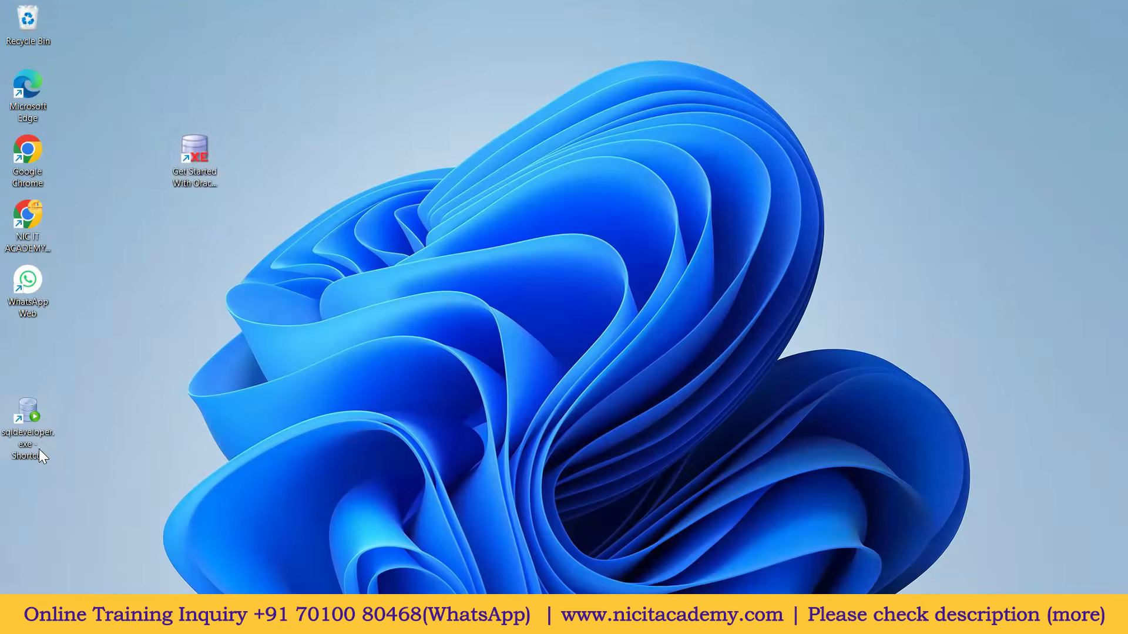
pyautogui.click(197, 144)
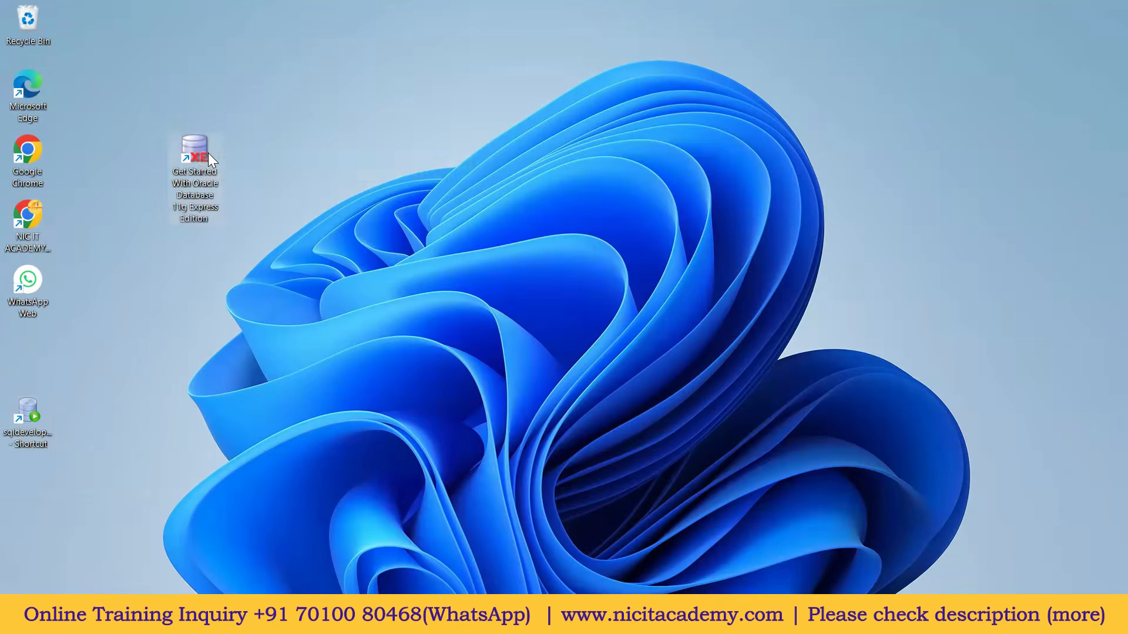
pyautogui.moveTo(195, 143); pyautogui.dragTo(155, 332)
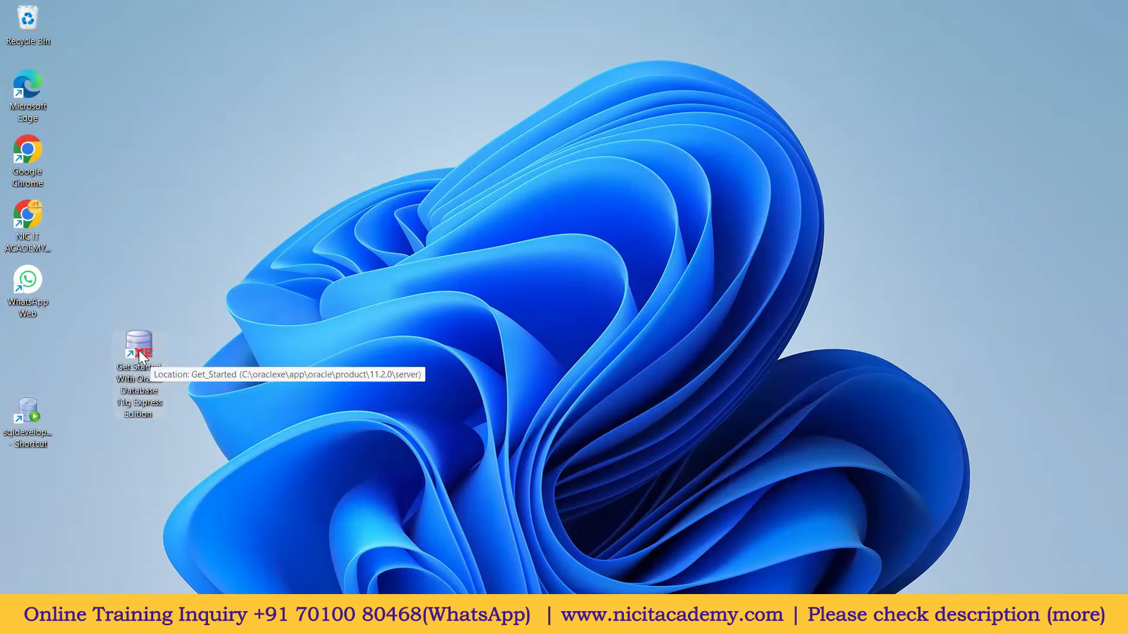
pyautogui.click(31, 414)
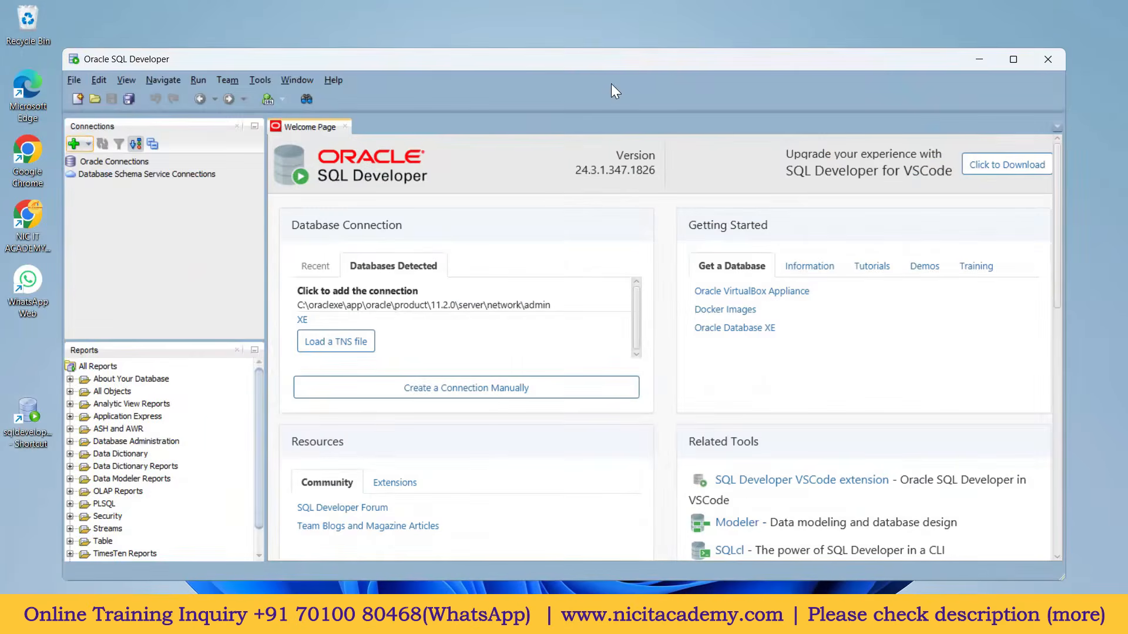
# Step: Maximise SQL Developer, glance at the connection diagram, and start a new database connection
pyautogui.doubleClick(656, 61)
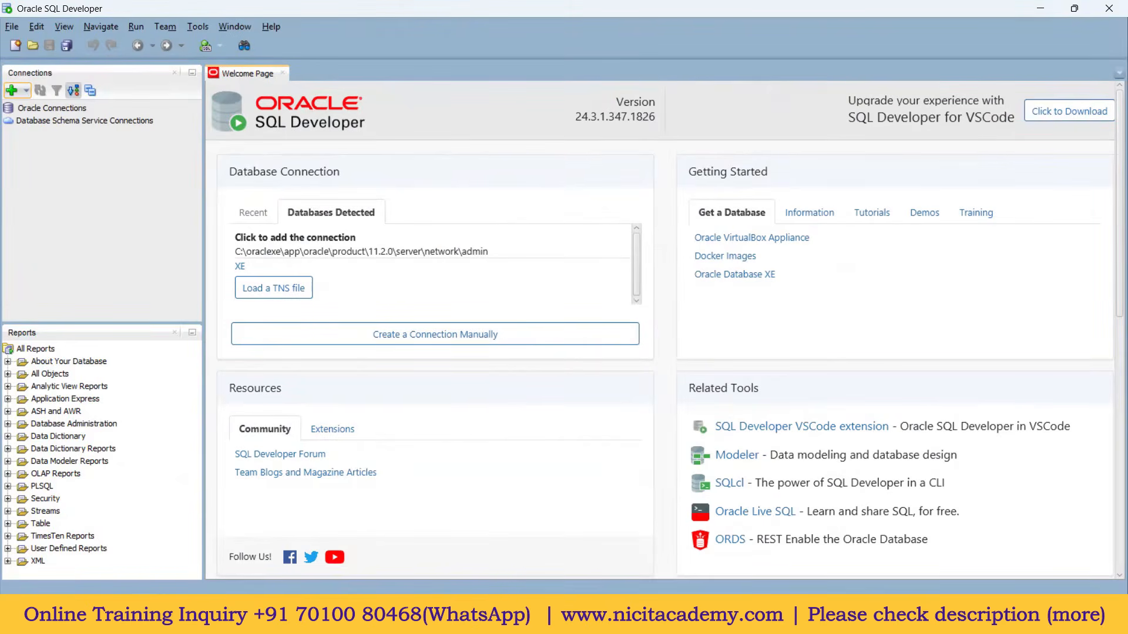
pyautogui.hotkey('alt', 'Tab')
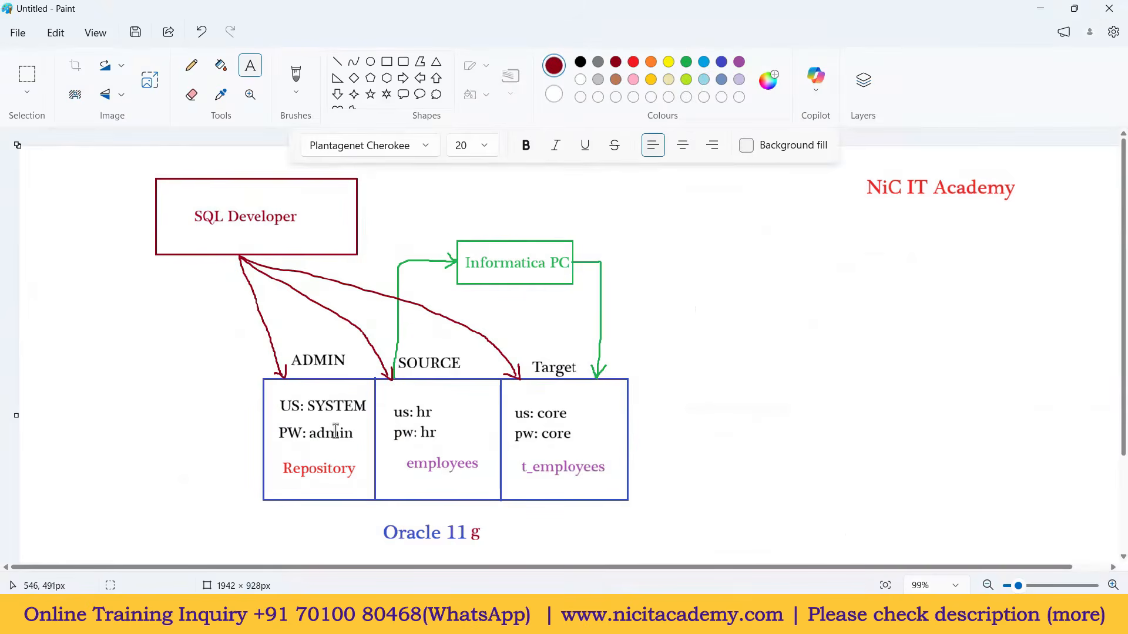
pyautogui.hotkey('alt', 'Tab')
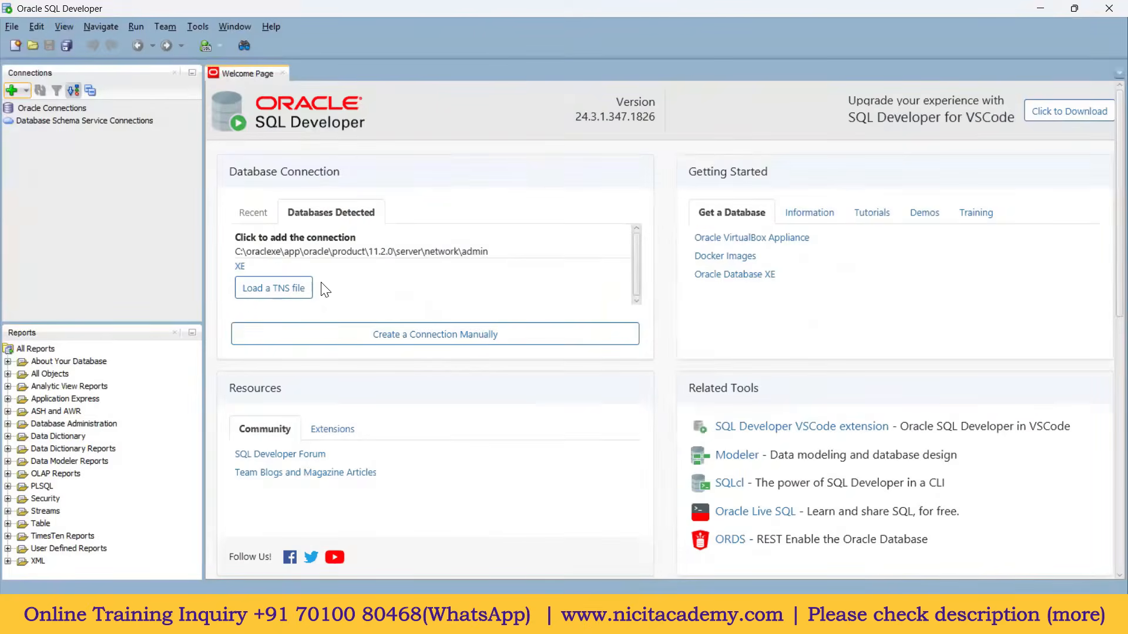
pyautogui.click(11, 91)
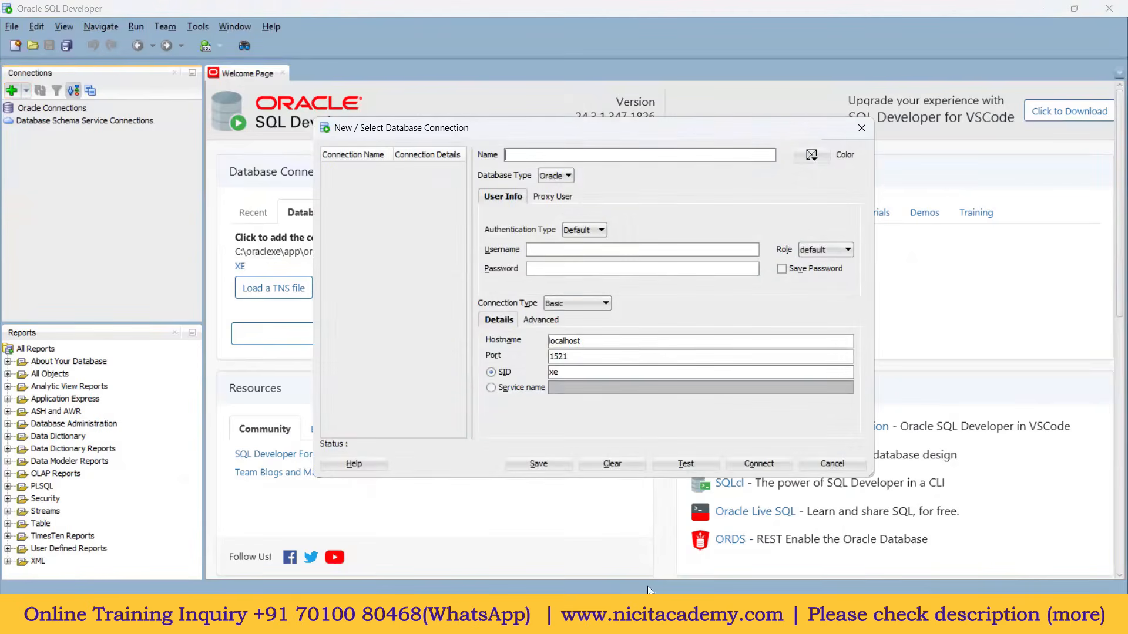
# Step: Circle the ADMIN label in red with the Paint brush, then close SQL Developer's new connection form
pyautogui.hotkey('alt', 'Tab')
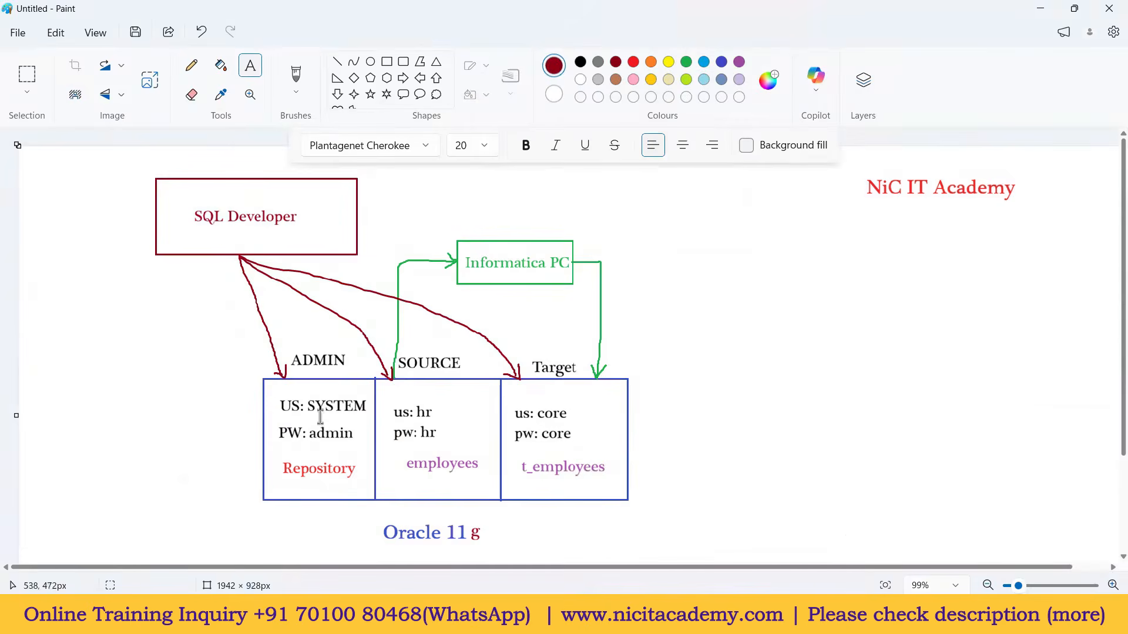
pyautogui.click(296, 75)
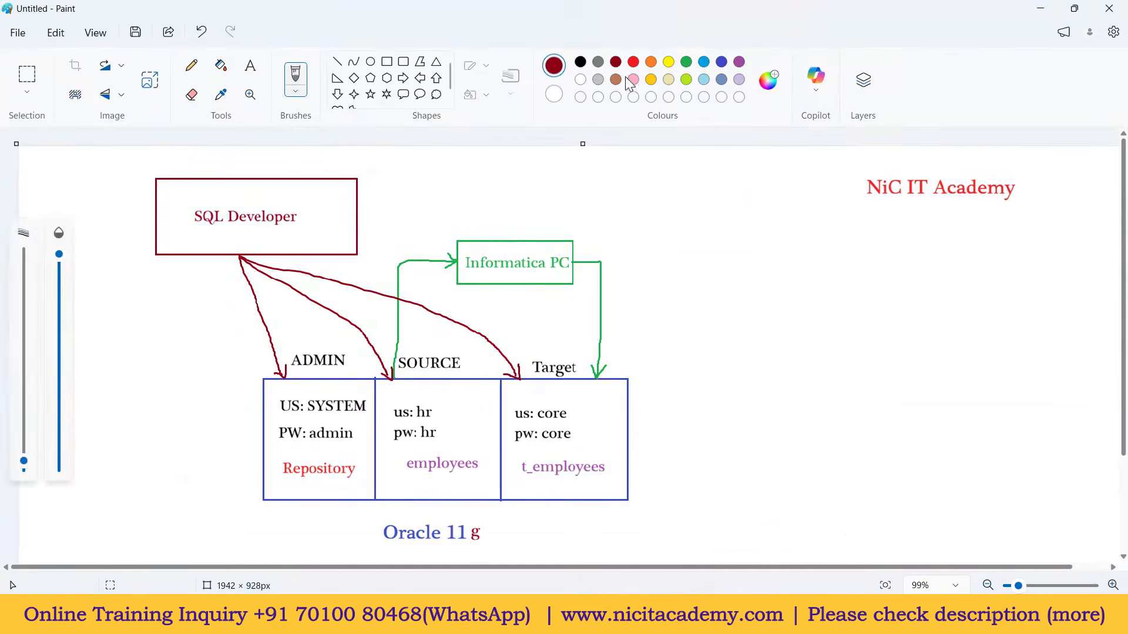
pyautogui.click(634, 63)
pyautogui.moveTo(332, 338)
pyautogui.mouseDown()
pyautogui.moveTo(298, 340)
pyautogui.moveTo(324, 376)
pyautogui.moveTo(344, 360)
pyautogui.moveTo(307, 344)
pyautogui.mouseUp()
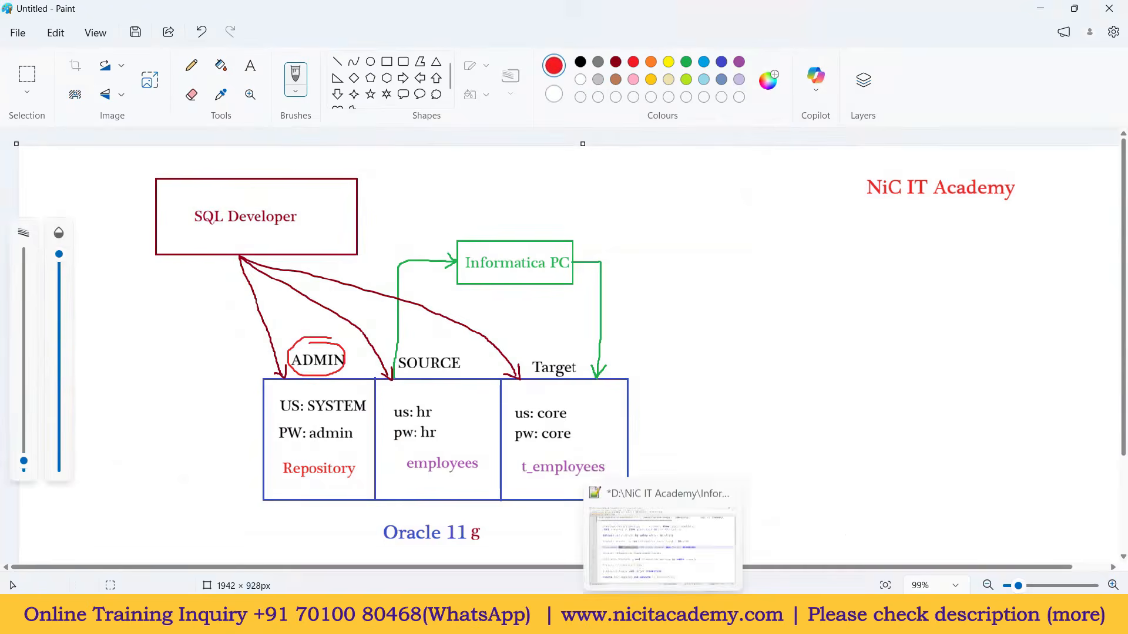
pyautogui.click(761, 616)
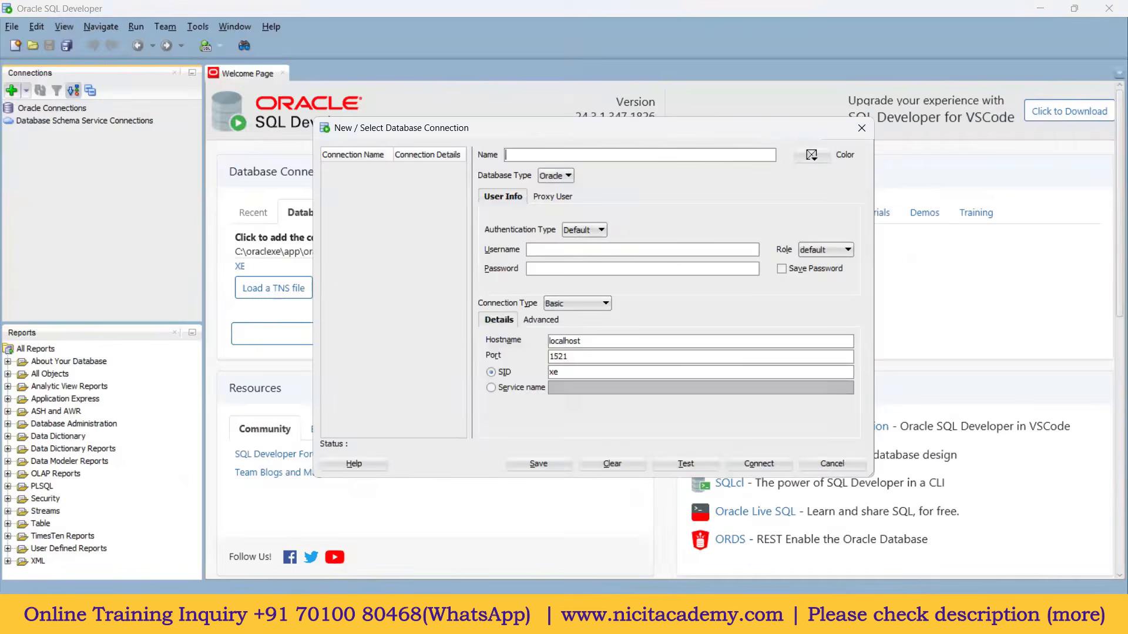
pyautogui.click(862, 128)
# Step: Create connection ADMIN for user system with saved password on localhost:1521, SID xe, and test it
pyautogui.click(12, 89)
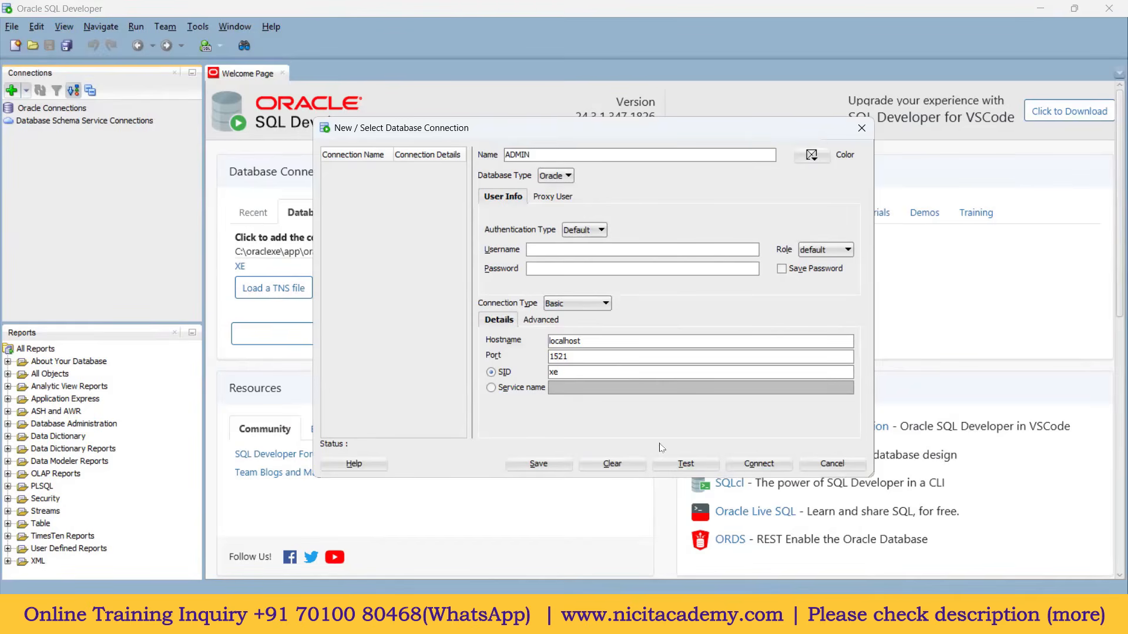
pyautogui.click(545, 251)
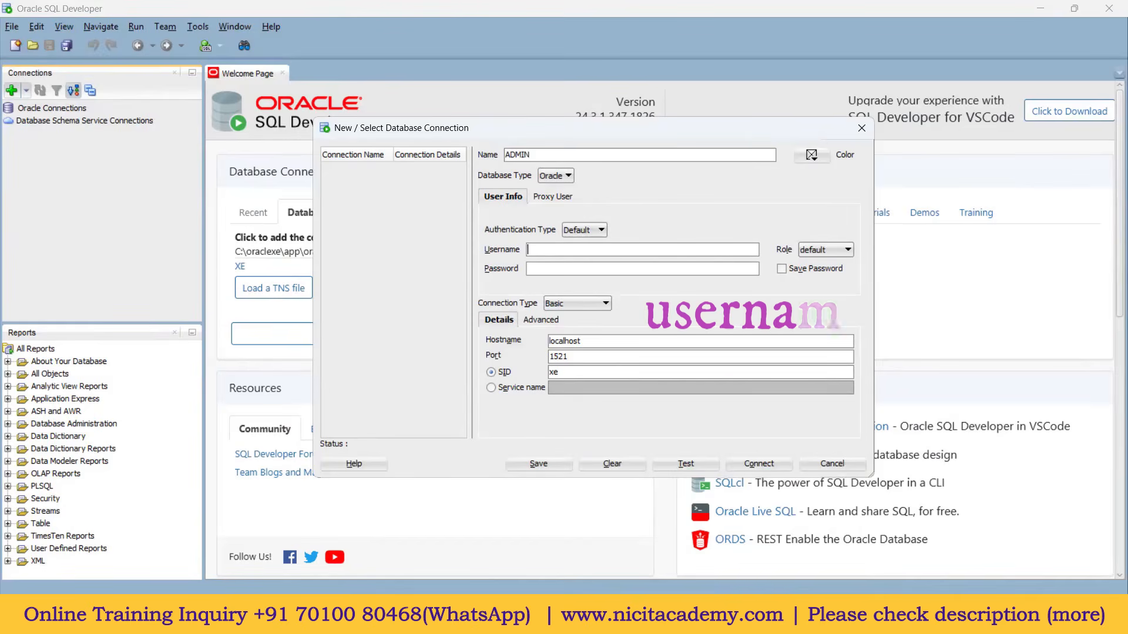
pyautogui.write('system')
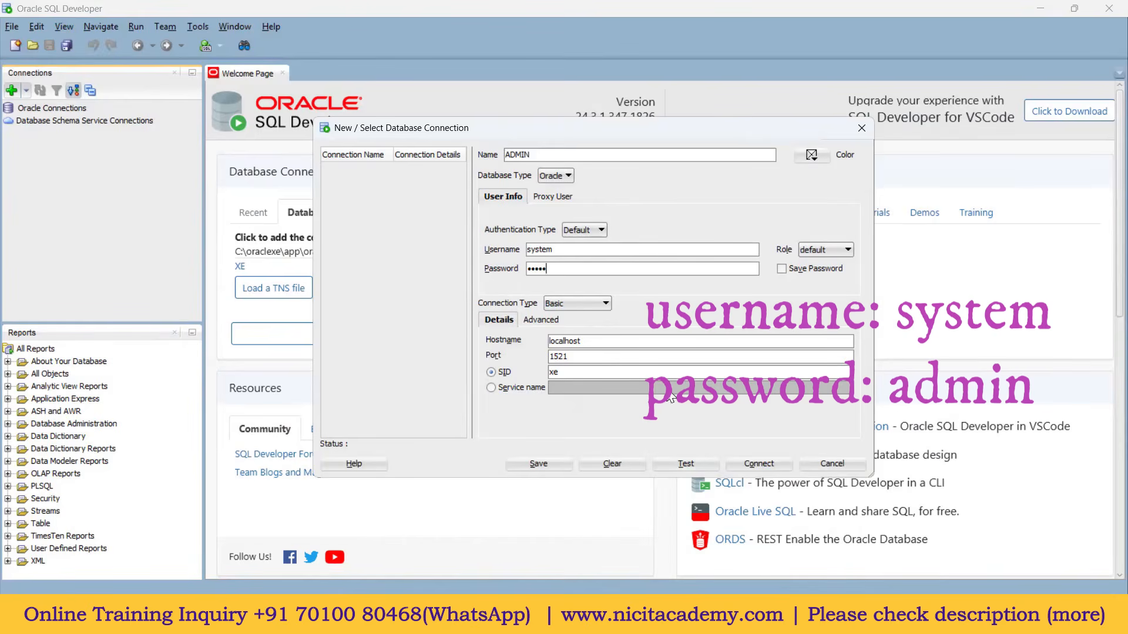
pyautogui.click(781, 268)
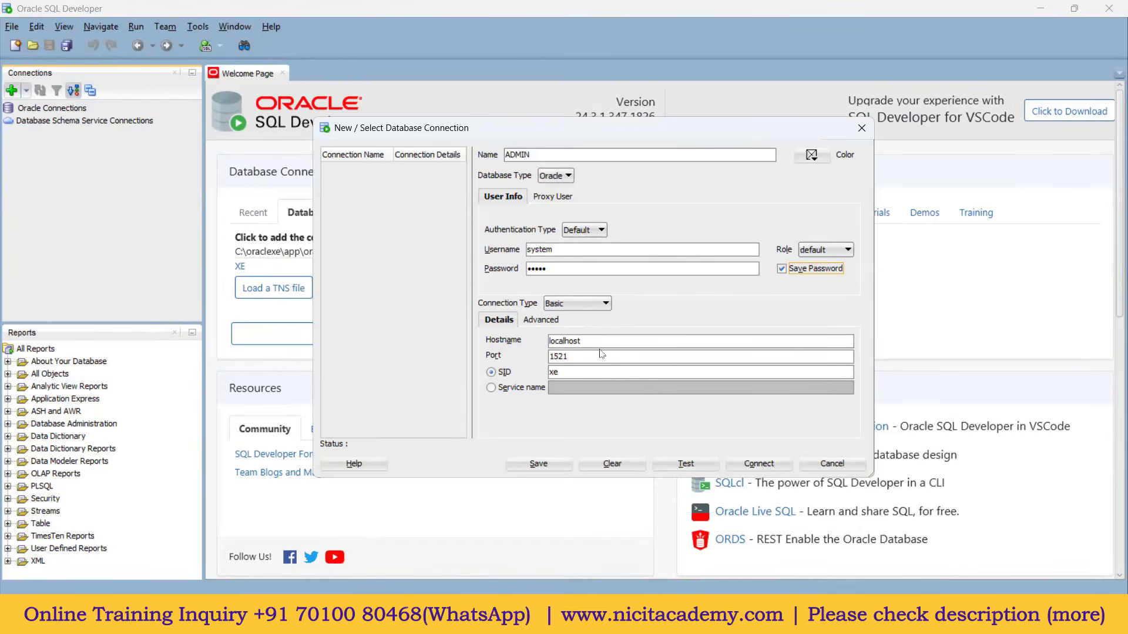
pyautogui.press('Tab')
pyautogui.press('Tab')
pyautogui.press('Tab')
pyautogui.click(585, 370)
pyautogui.click(699, 462)
# Step: Connect ADMIN, then circle SOURCE in red and underline hr on the Paint diagram
pyautogui.click(766, 464)
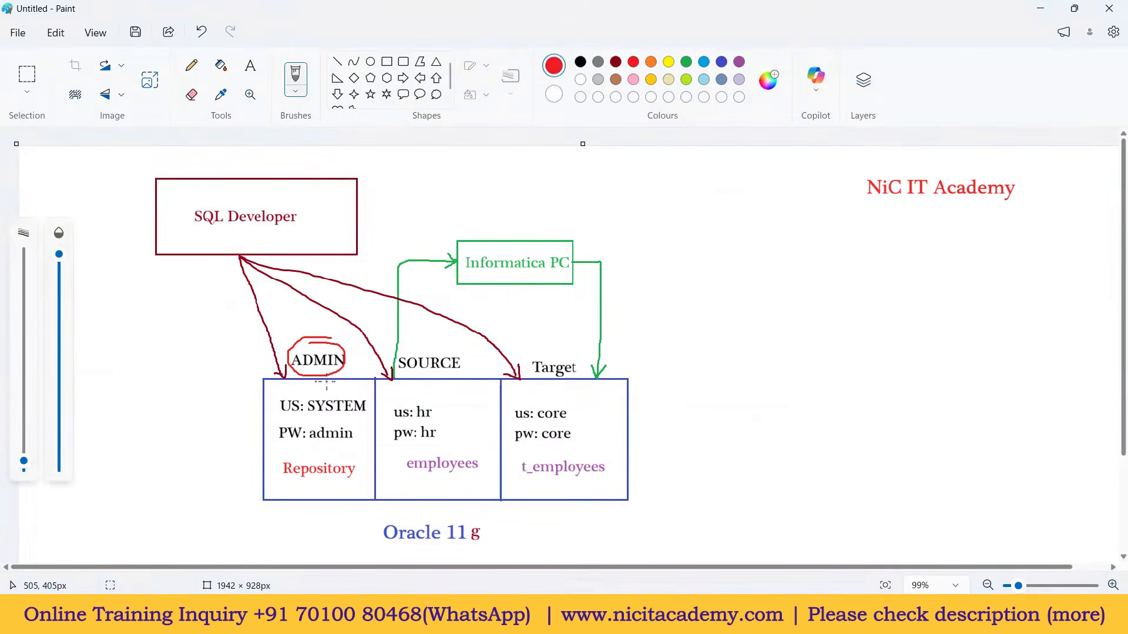
pyautogui.moveTo(406, 345)
pyautogui.mouseDown()
pyautogui.moveTo(387, 353)
pyautogui.moveTo(388, 366)
pyautogui.moveTo(477, 357)
pyautogui.moveTo(412, 338)
pyautogui.moveTo(397, 345)
pyautogui.mouseUp()
pyautogui.moveTo(416, 419)
pyautogui.mouseDown()
pyautogui.moveTo(432, 418)
pyautogui.moveTo(435, 439)
pyautogui.mouseUp()
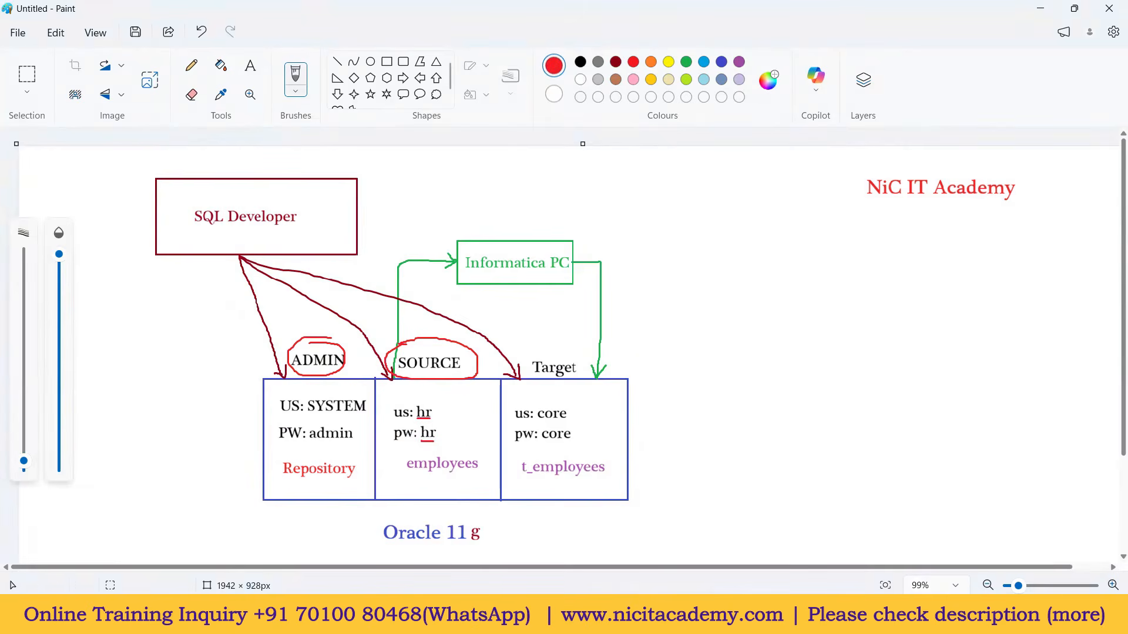
pyautogui.click(759, 617)
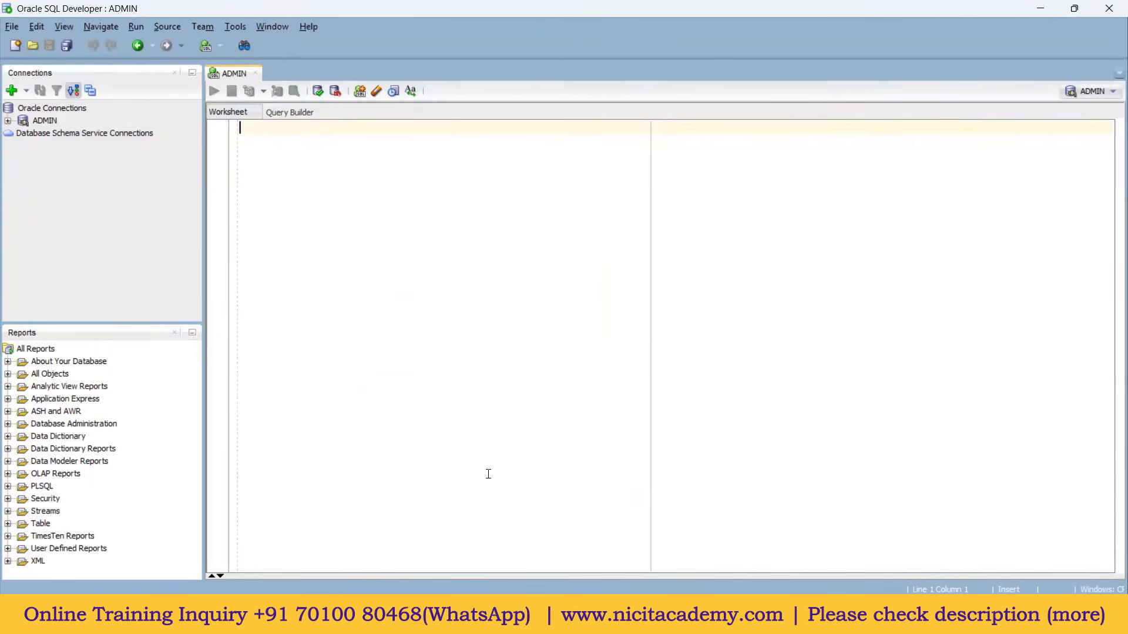
# Step: Clear the stray worksheet text and set Code Editor > Fonts size to 20 in Preferences
pyautogui.write('al')
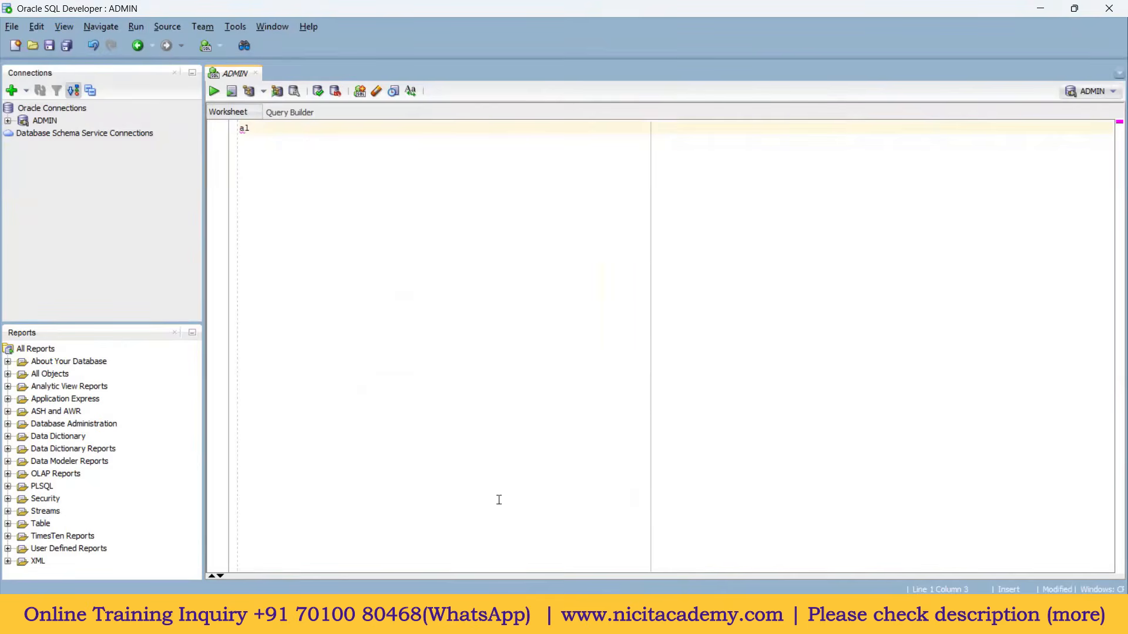
pyautogui.press('BackSpace')
pyautogui.press('BackSpace')
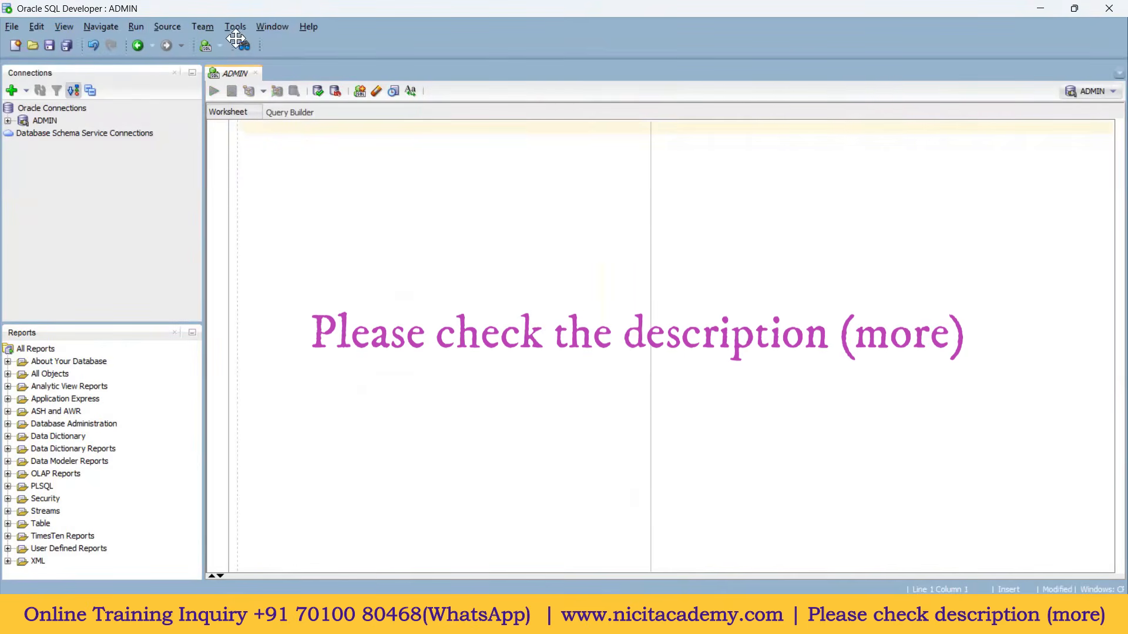
pyautogui.click(240, 28)
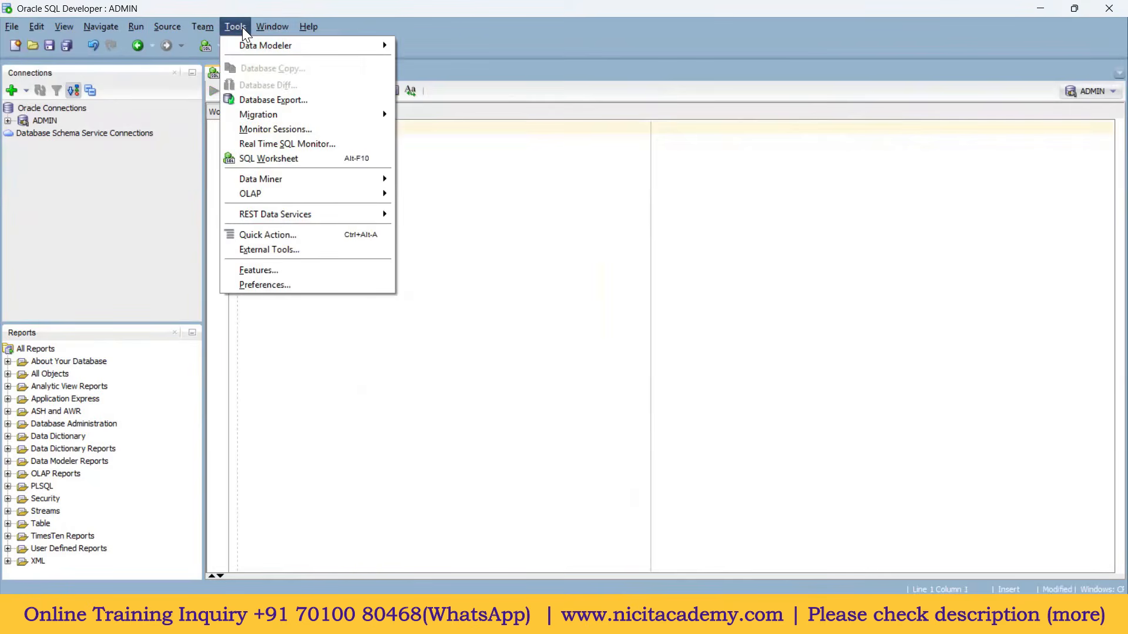
pyautogui.click(275, 286)
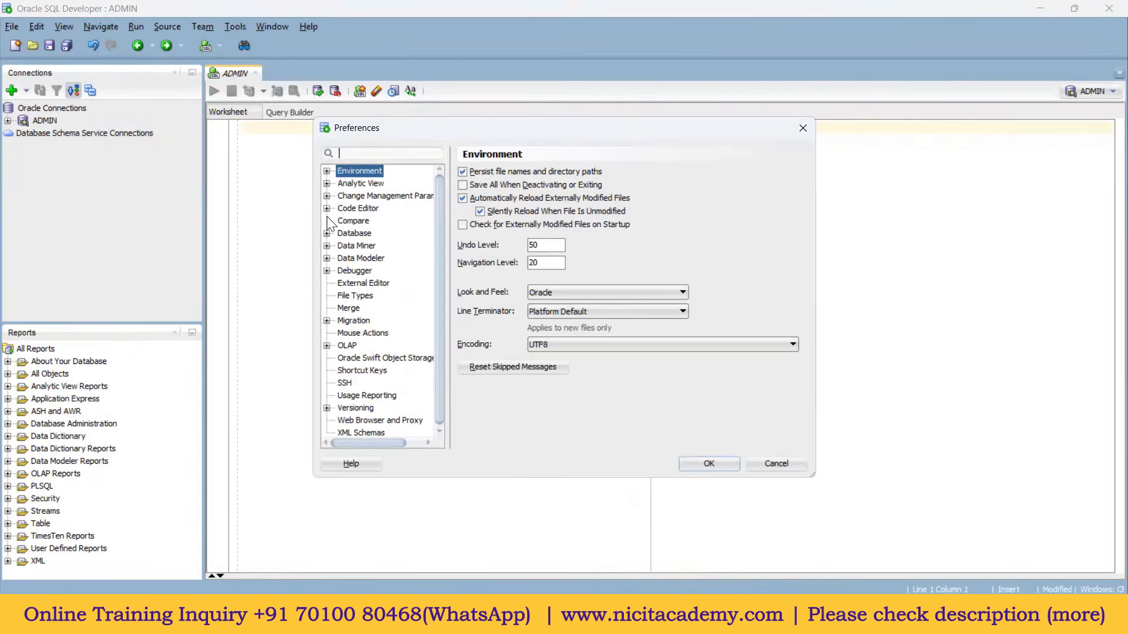
pyautogui.click(327, 208)
pyautogui.click(362, 282)
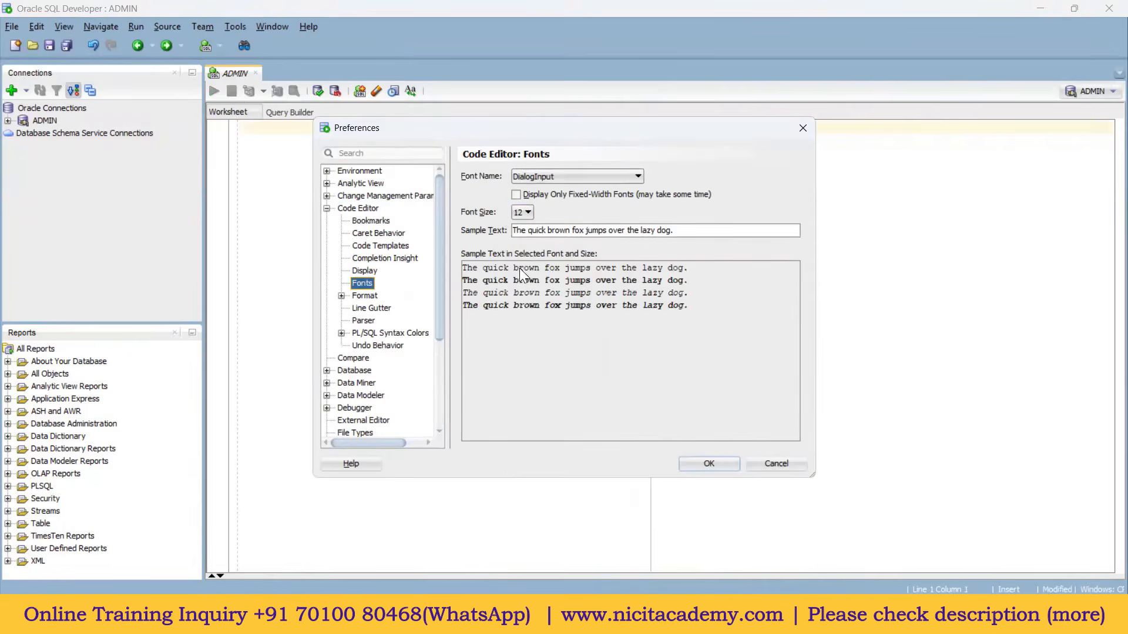
pyautogui.click(528, 213)
pyautogui.scroll(-1, 528, 312)
pyautogui.click(519, 309)
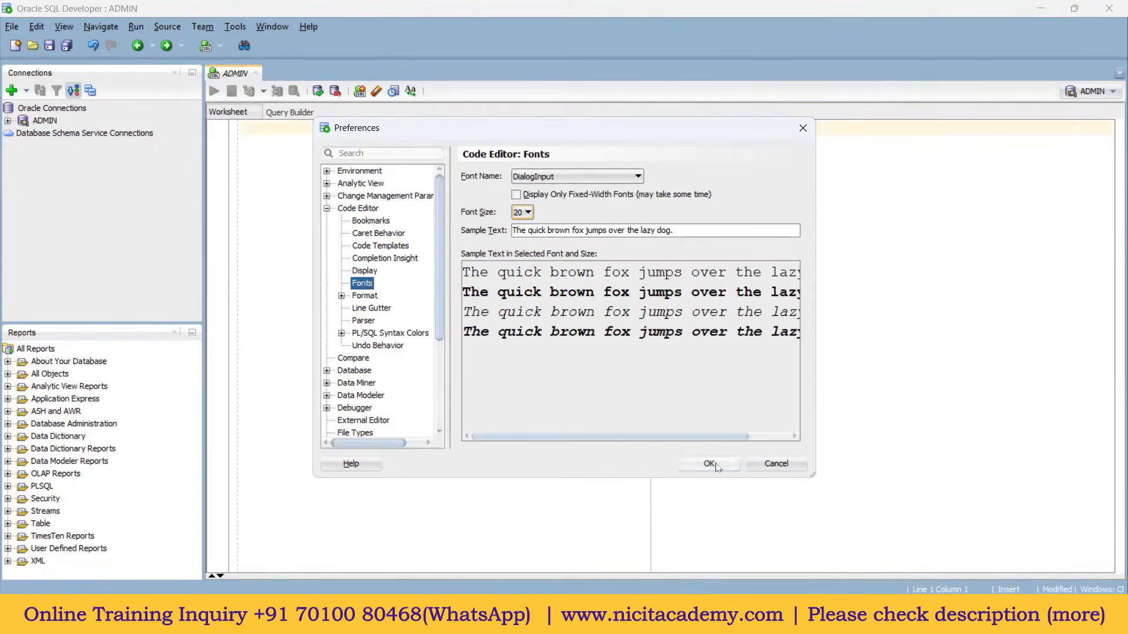
pyautogui.click(710, 464)
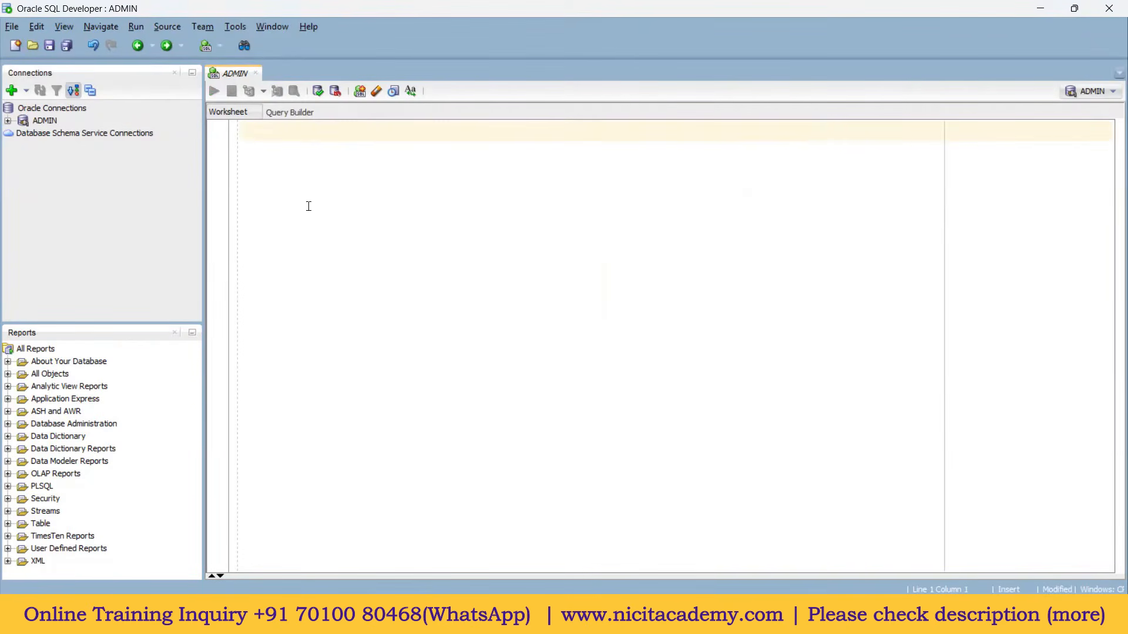
# Step: Run ALTER USER hr IDENTIFIED BY a new password ACCOUNT UNLOCK; in the ADMIN worksheet
pyautogui.write('alter')
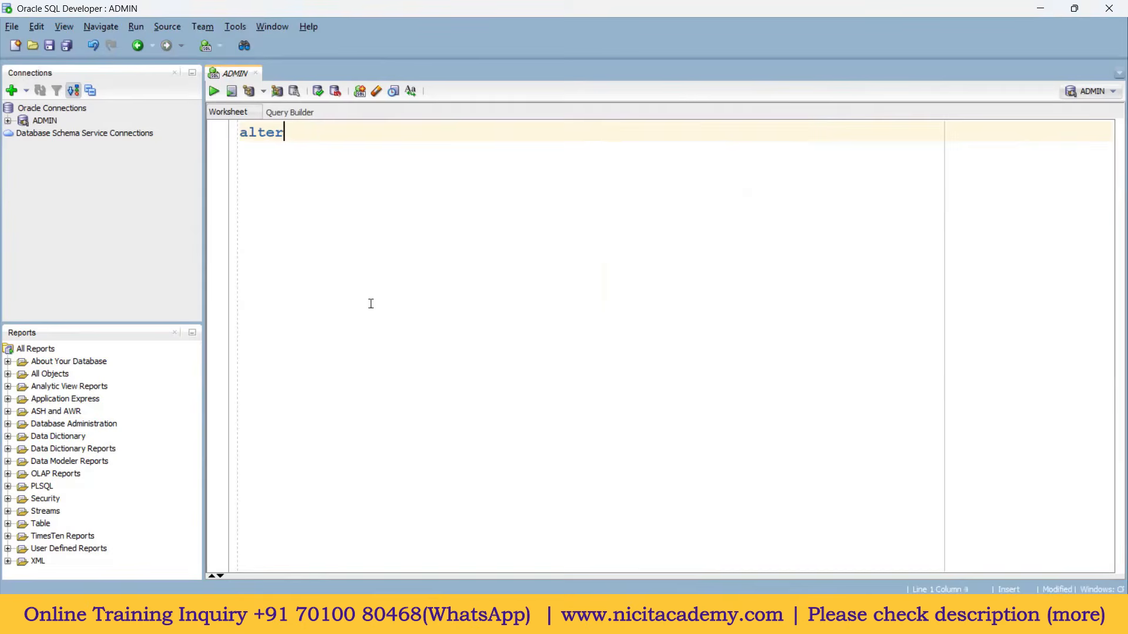
pyautogui.write(' user hr identified by ')
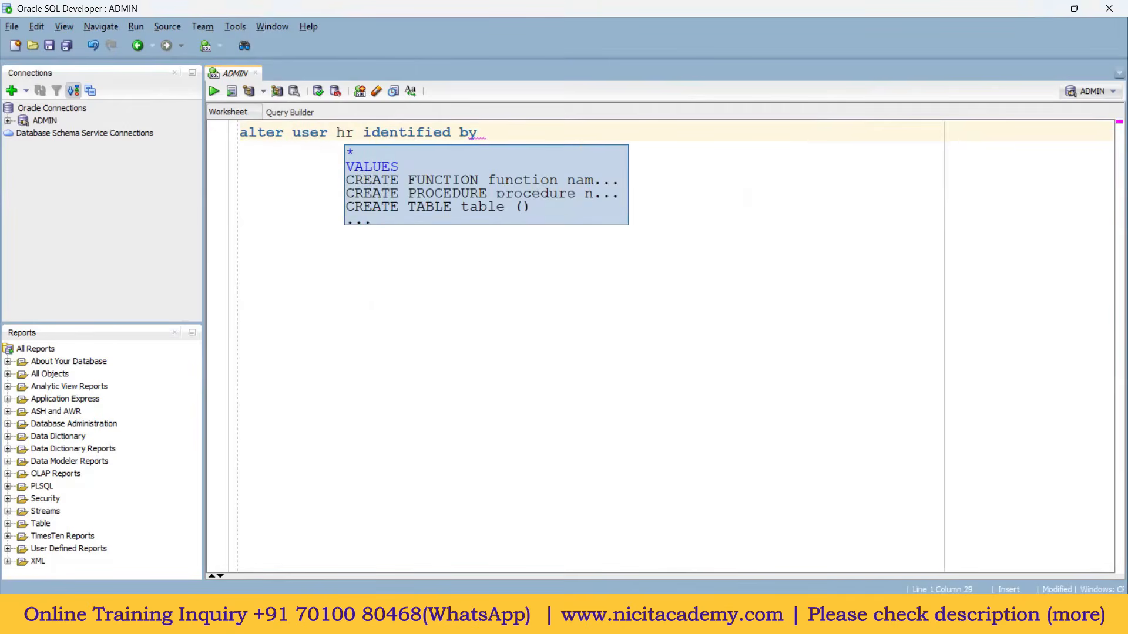
pyautogui.write('hr account')
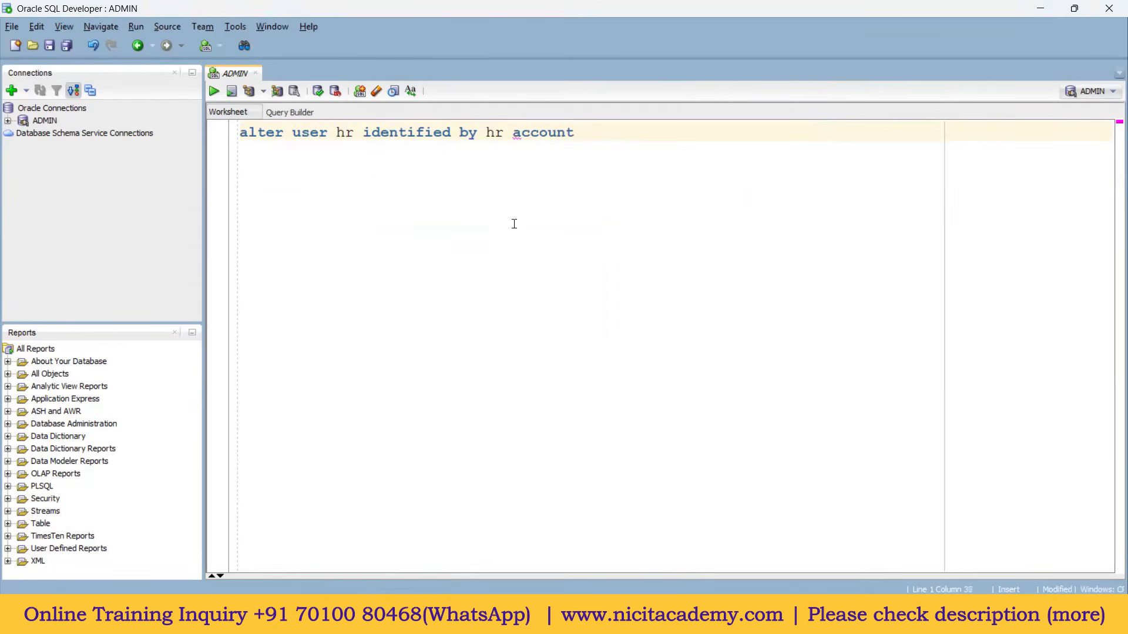
pyautogui.write(' unlock;')
pyautogui.doubleClick(495, 132)
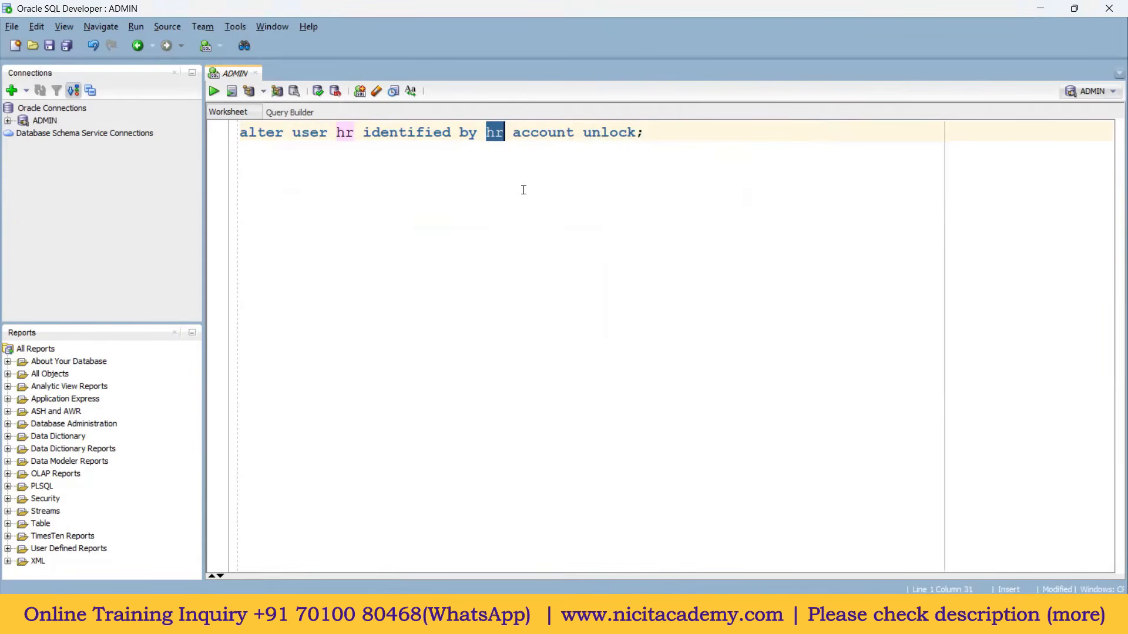
pyautogui.click(654, 136)
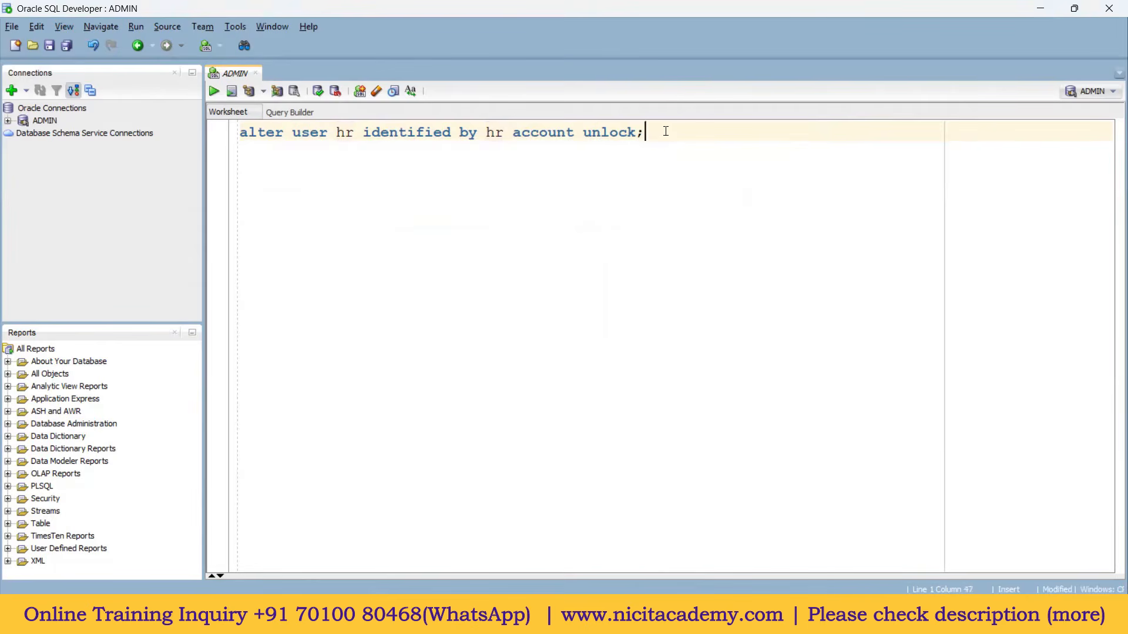
pyautogui.moveTo(646, 132); pyautogui.dragTo(637, 132)
pyautogui.click(665, 136)
pyautogui.click(531, 132)
pyautogui.hotkey('ctrl', 'Return')
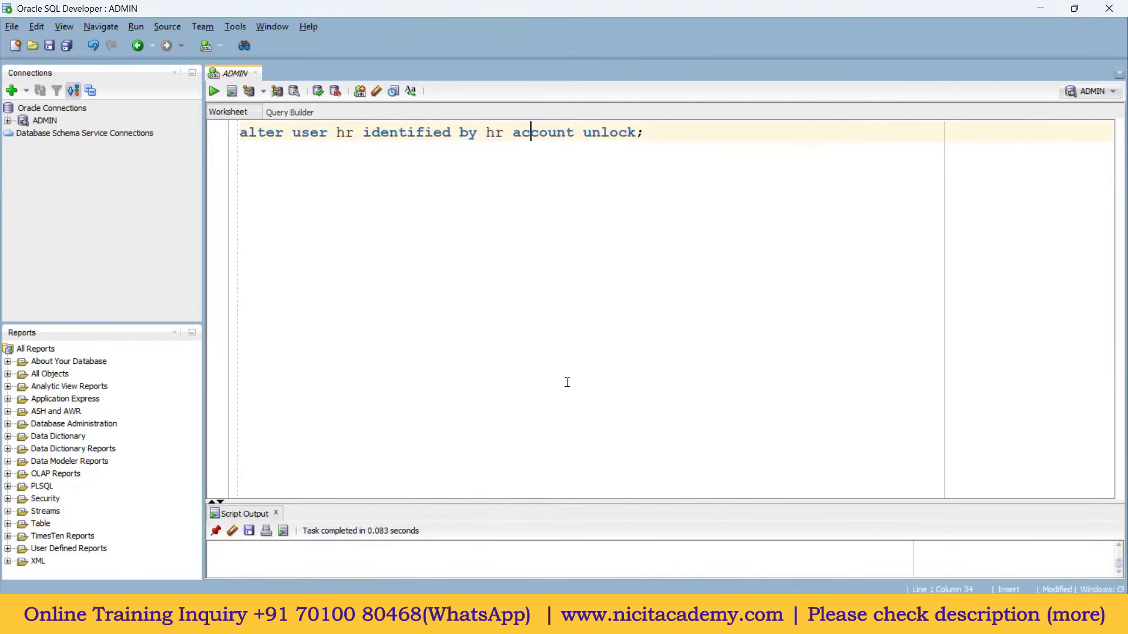
# Step: Enlarge the script output to read the 'User HR altered' result, then begin a new connection
pyautogui.moveTo(495, 501); pyautogui.dragTo(496, 344)
pyautogui.moveTo(650, 137); pyautogui.dragTo(222, 99)
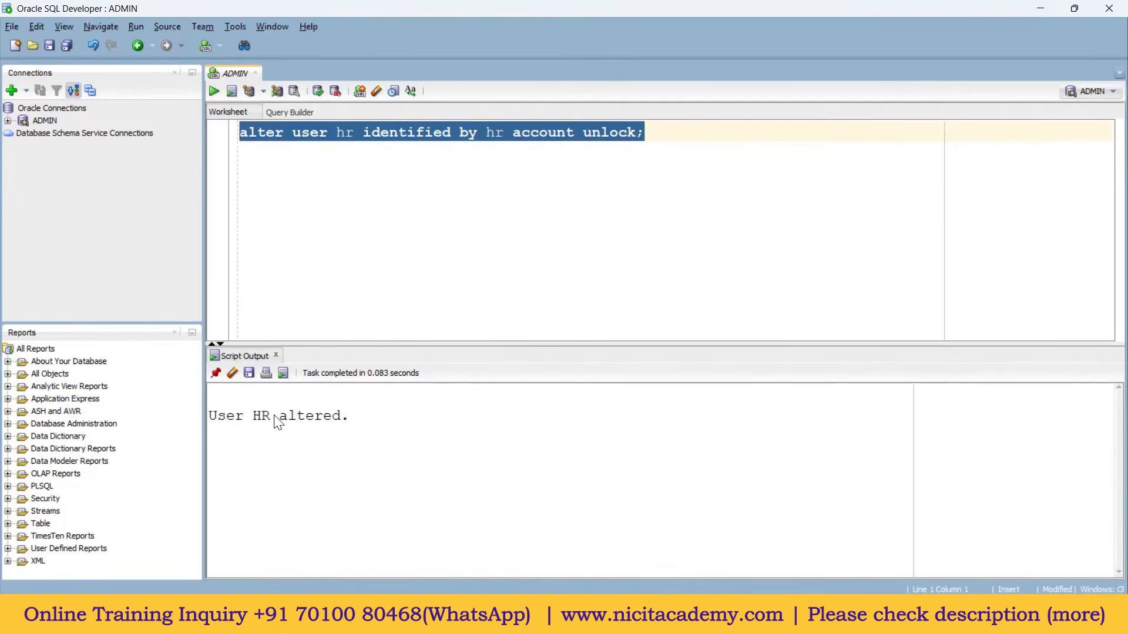
pyautogui.click(335, 176)
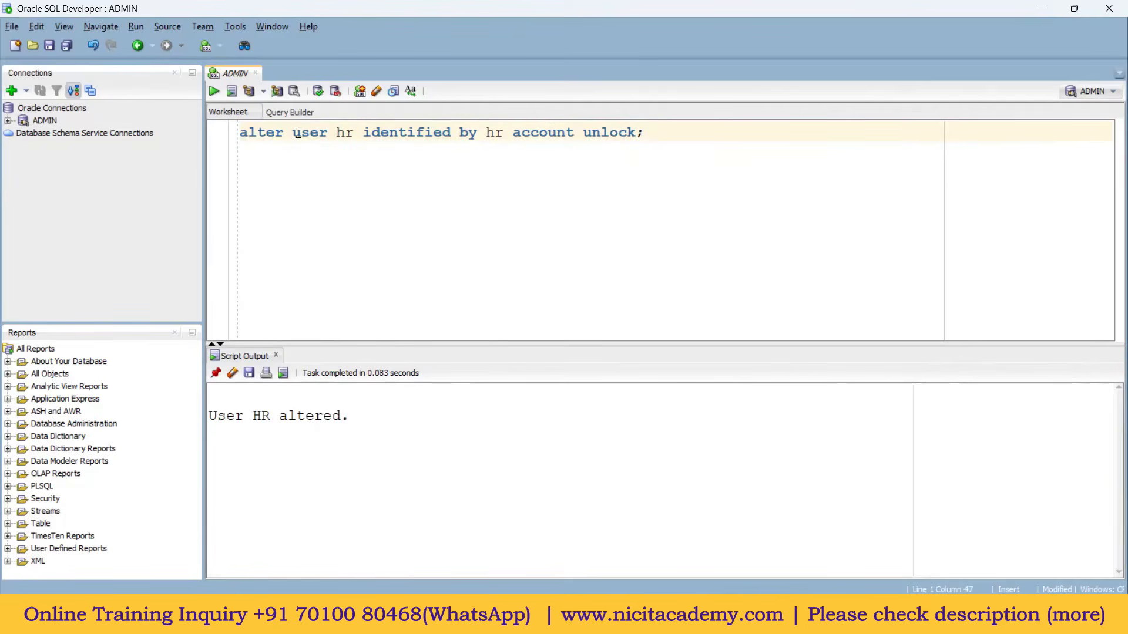
pyautogui.click(10, 91)
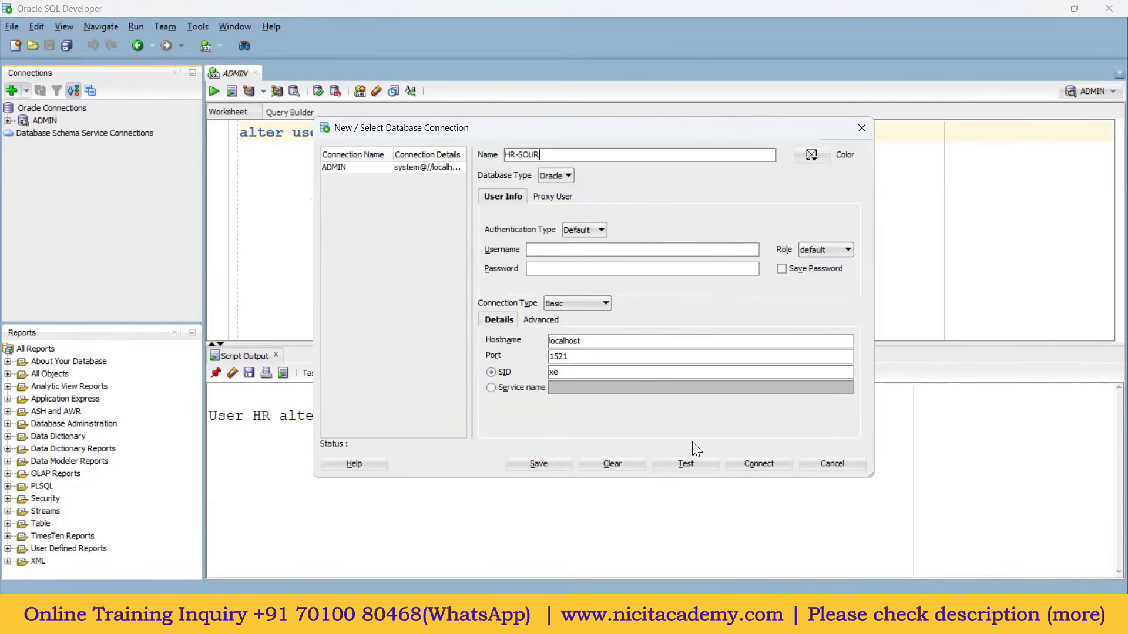
# Step: Enter username hr for the HR-SOURCE connection, test it successfully, and connect
pyautogui.click(554, 249)
pyautogui.write('hr')
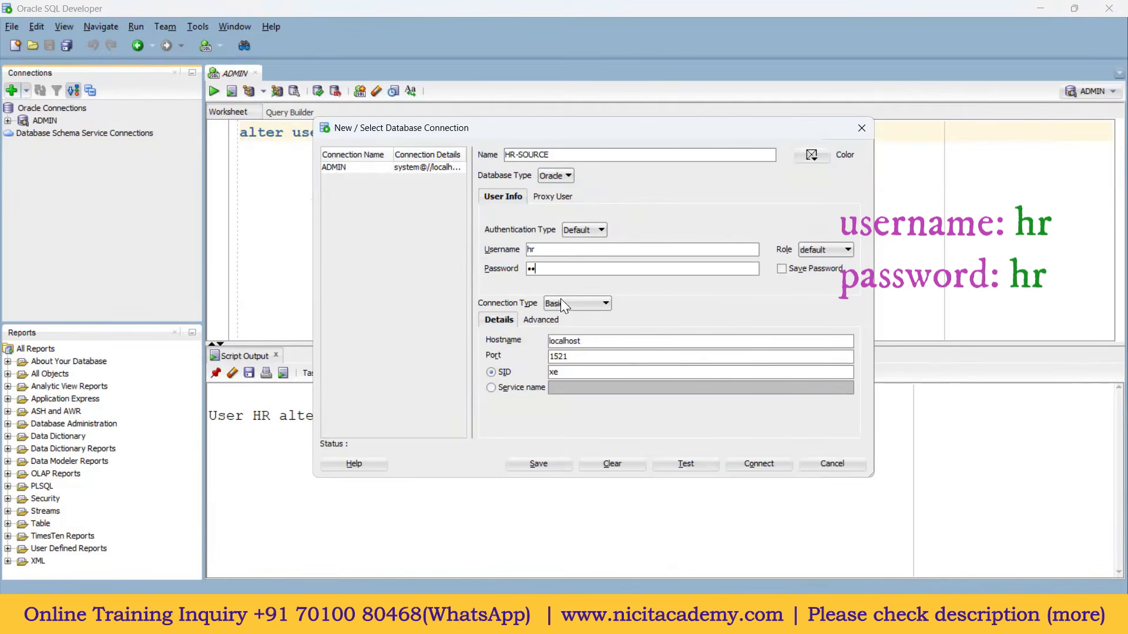
pyautogui.moveTo(517, 132); pyautogui.dragTo(470, 183)
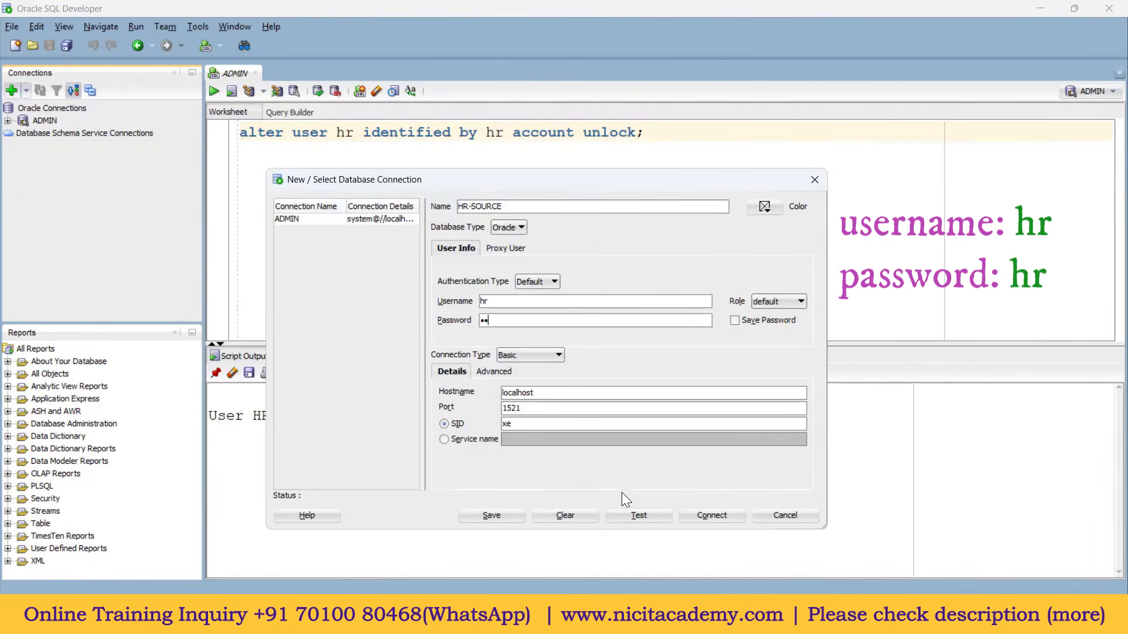
pyautogui.click(635, 514)
pyautogui.click(711, 515)
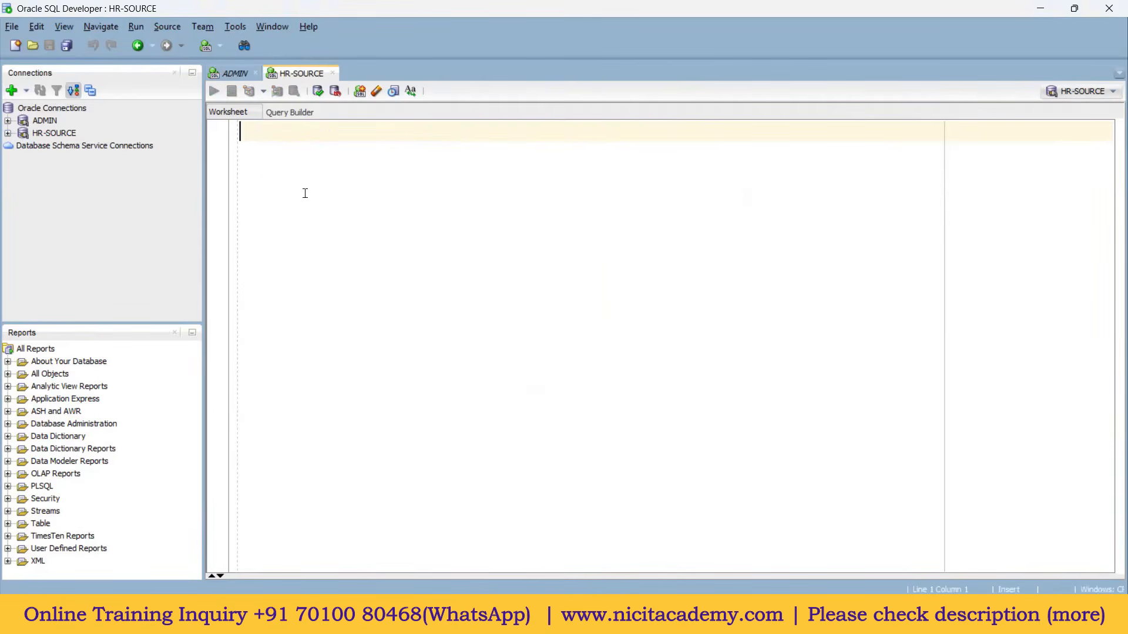
# Step: Expand HR-SOURCE's Tables folder, hiding the Reports panel to make room
pyautogui.click(8, 133)
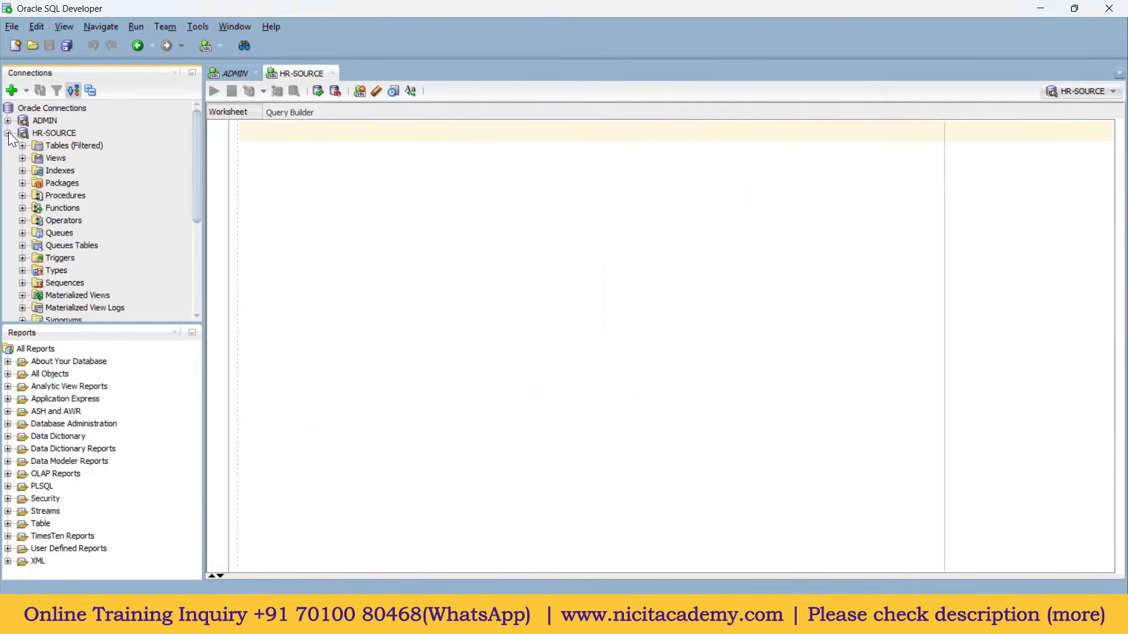
pyautogui.click(174, 333)
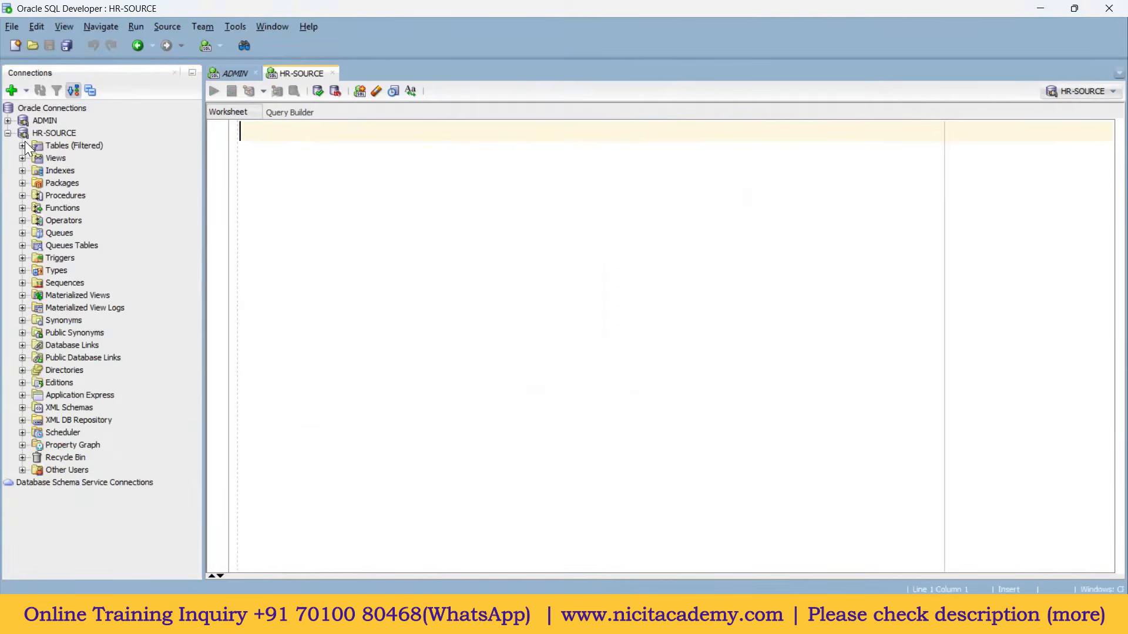
pyautogui.click(23, 145)
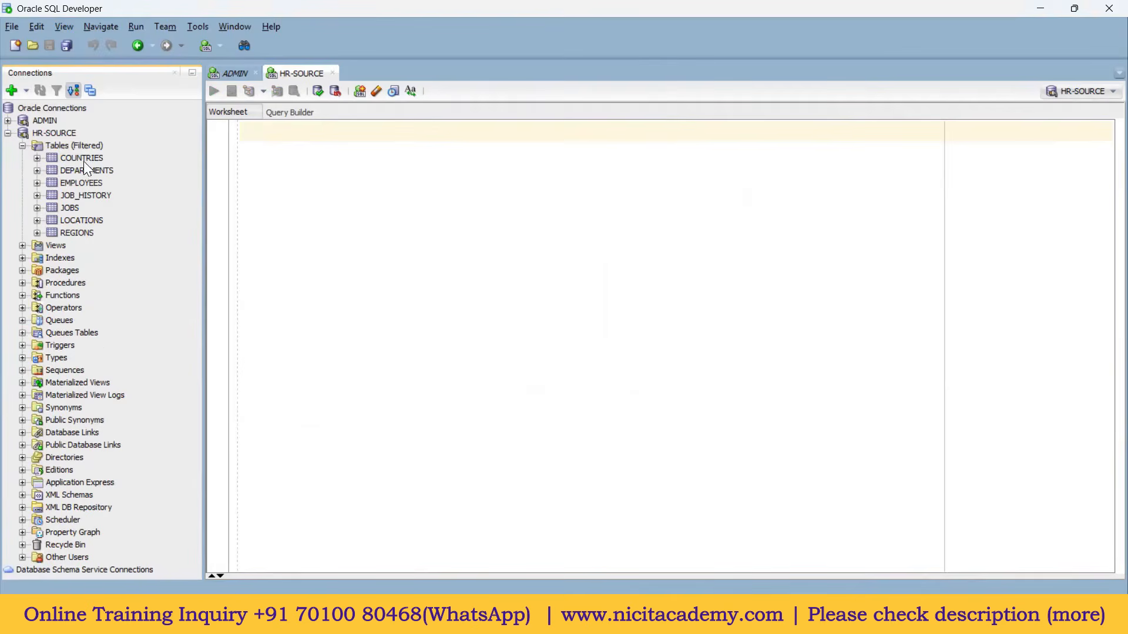
# Step: Run select * from employees; in the HR-SOURCE worksheet and resize the results area
pyautogui.click(294, 132)
pyautogui.write('select *')
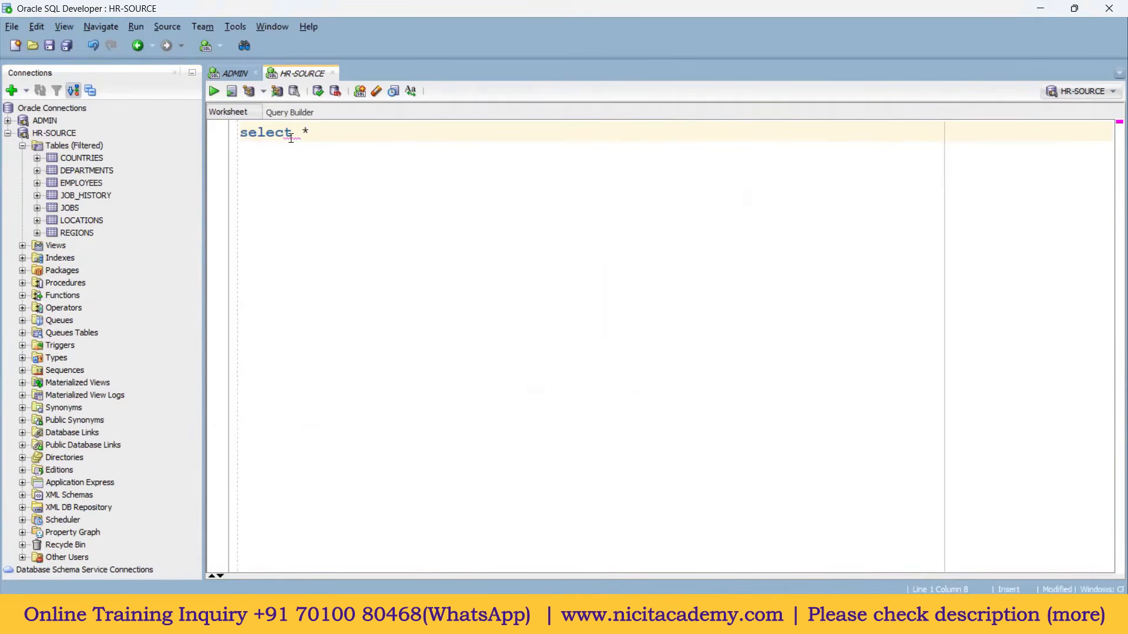
pyautogui.write(' from employe')
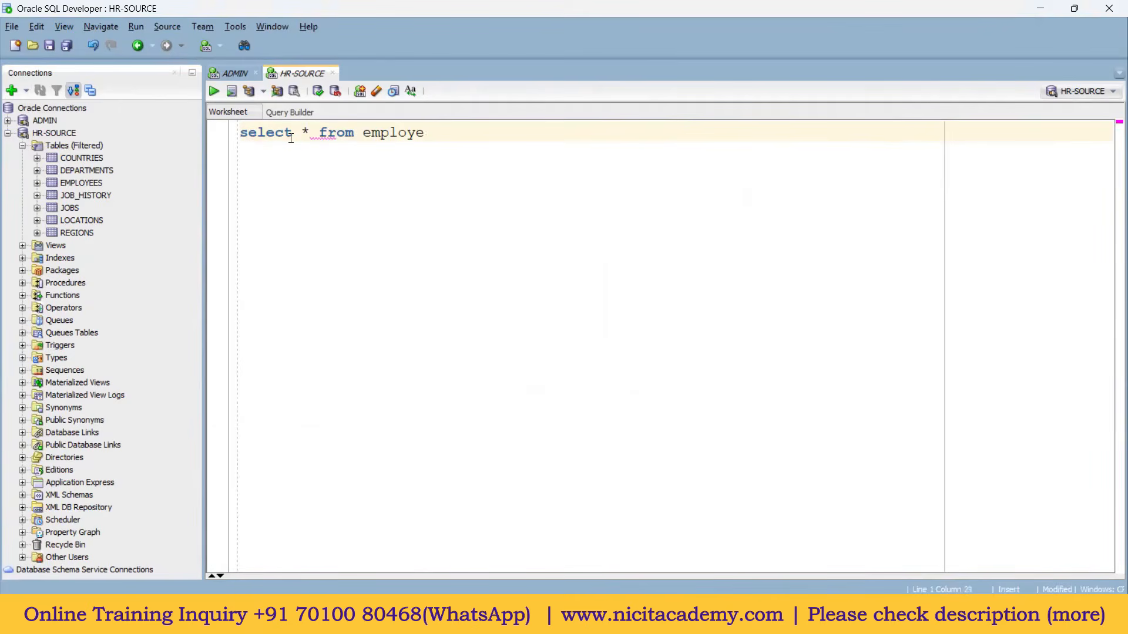
pyautogui.write('es;')
pyautogui.hotkey('ctrl', 'Return')
pyautogui.moveTo(541, 331); pyautogui.dragTo(541, 277)
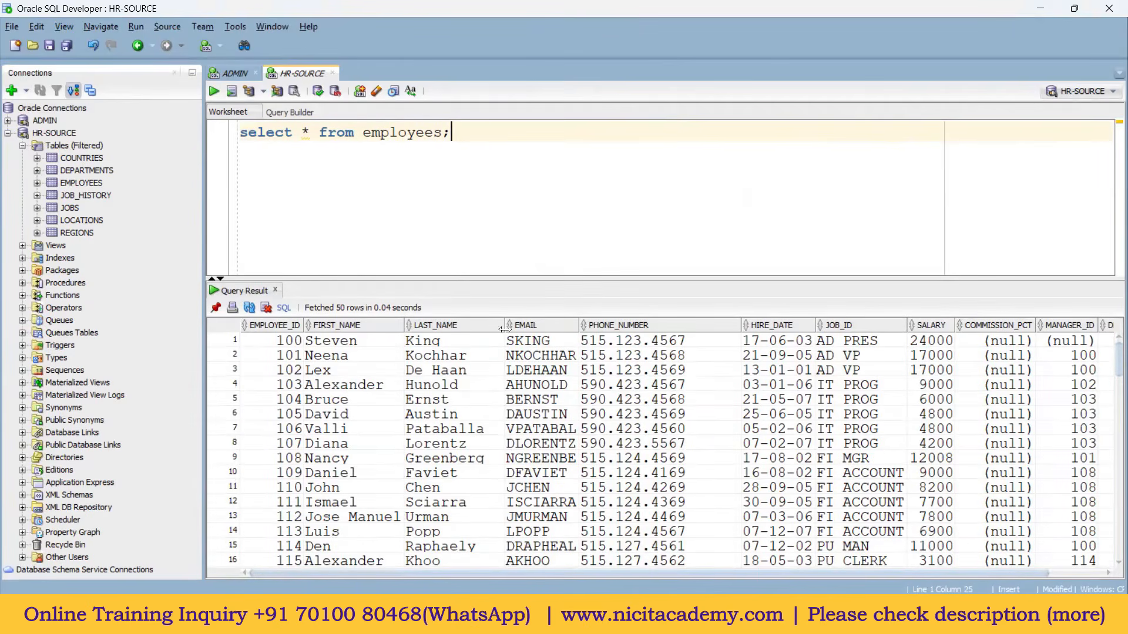
pyautogui.moveTo(453, 278); pyautogui.dragTo(453, 301)
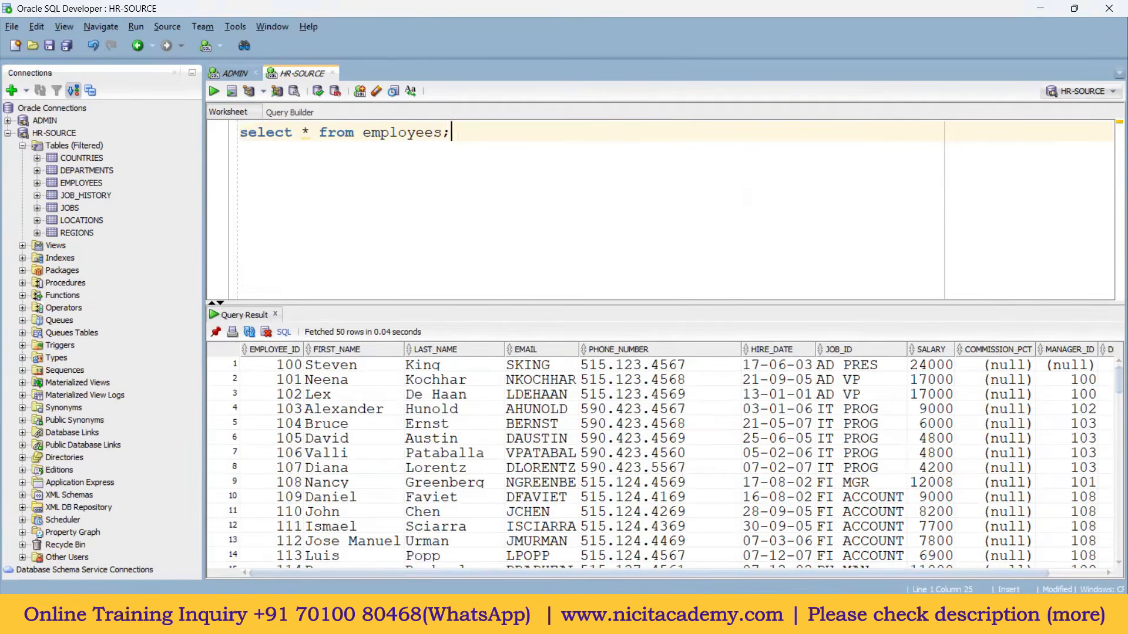
pyautogui.hotkey('alt', 'Tab')
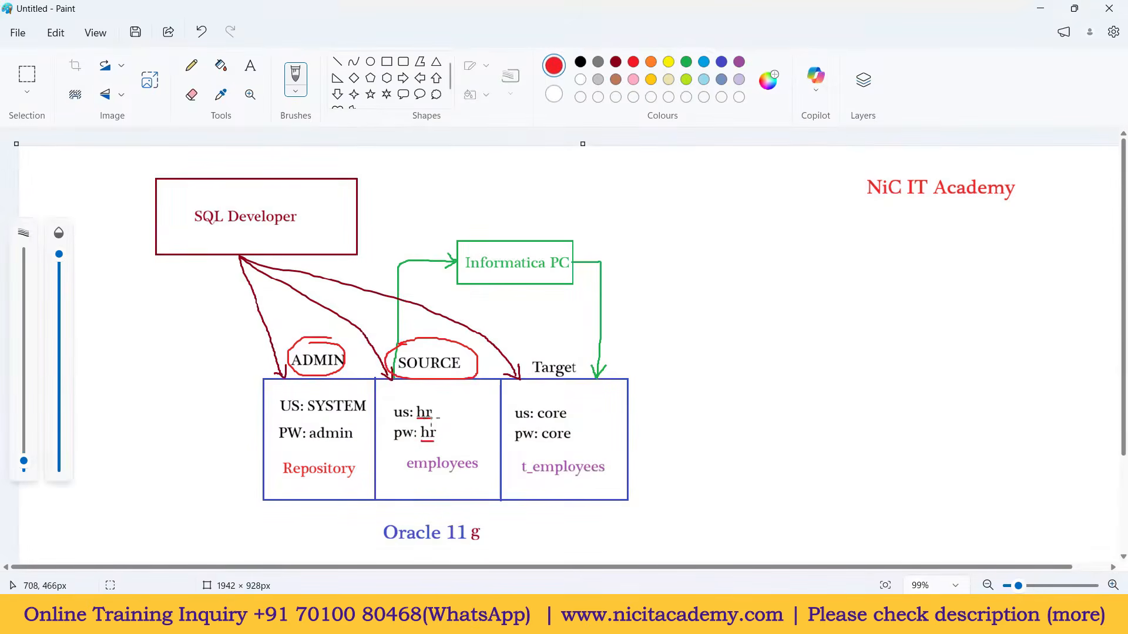
# Step: Undo the old red circles and underline SOURCE, Target and Target's login values in red
pyautogui.hotkey('ctrl', 'z')
pyautogui.hotkey('ctrl', 'z')
pyautogui.hotkey('ctrl', 'z')
pyautogui.hotkey('ctrl', 'z')
pyautogui.moveTo(411, 372); pyautogui.dragTo(456, 373)
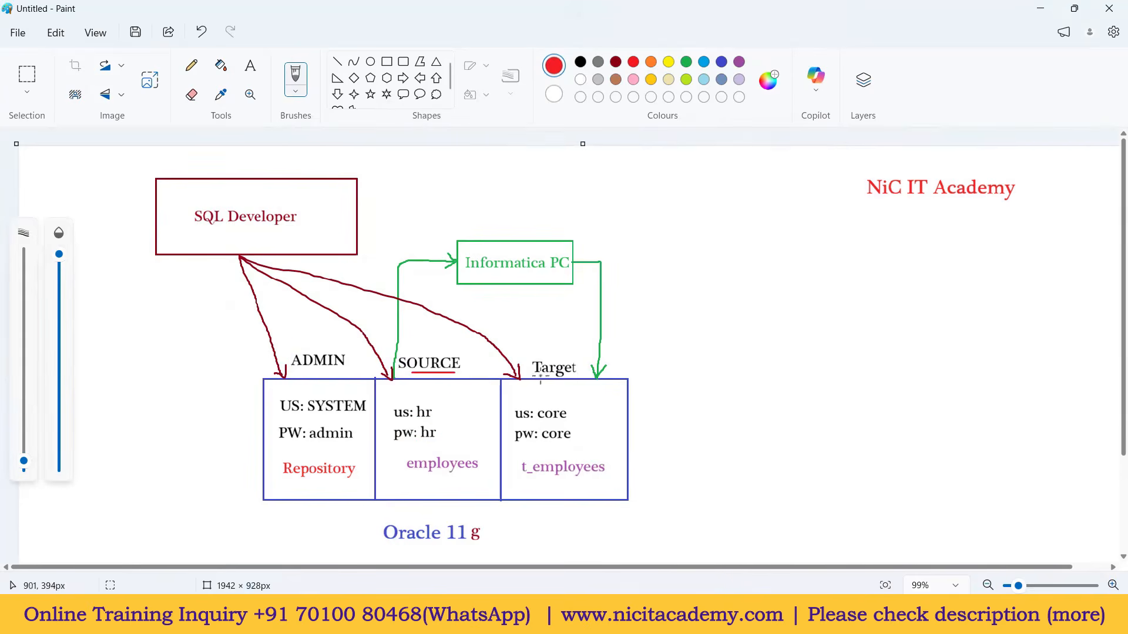
pyautogui.moveTo(541, 375); pyautogui.dragTo(569, 376)
pyautogui.moveTo(544, 422)
pyautogui.mouseDown()
pyautogui.moveTo(564, 423)
pyautogui.moveTo(567, 443)
pyautogui.mouseUp()
# Step: Add red ticks above SOURCE and Target, underline t_employees, then return to the ADMIN worksheet
pyautogui.moveTo(441, 340); pyautogui.dragTo(457, 331)
pyautogui.moveTo(555, 343); pyautogui.dragTo(575, 332)
pyautogui.moveTo(526, 480); pyautogui.dragTo(583, 481)
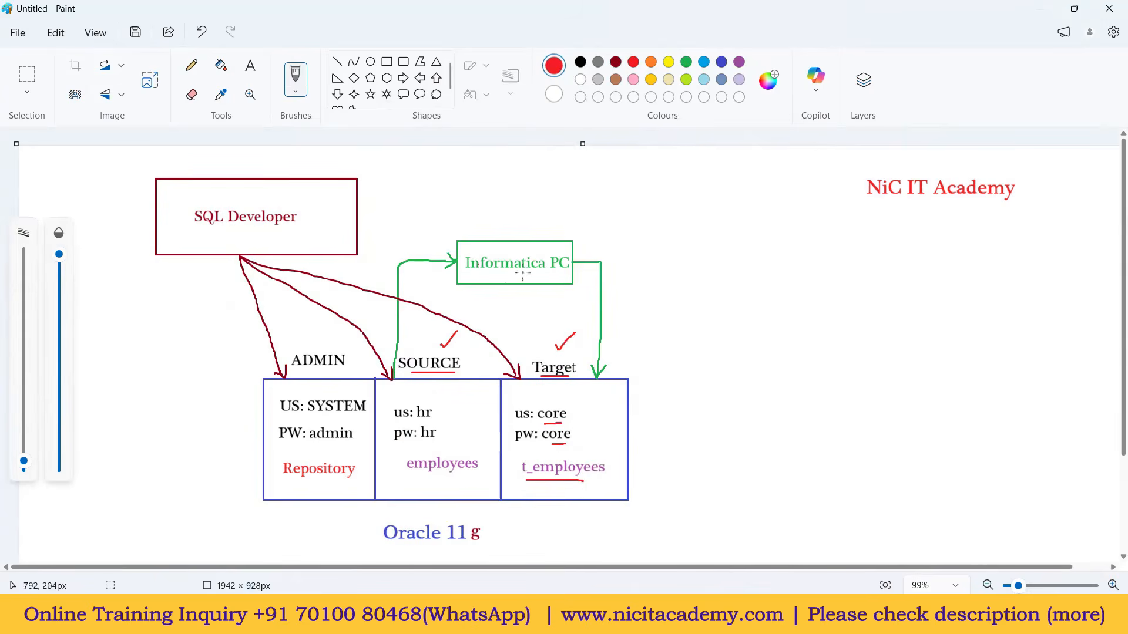
pyautogui.moveTo(630, 617)
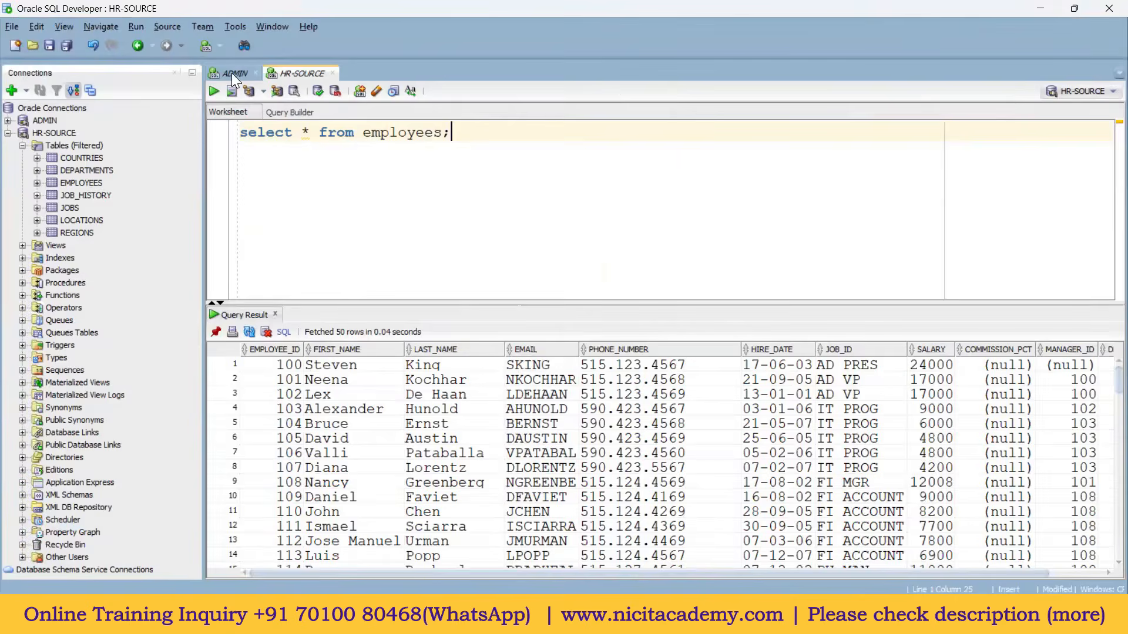
pyautogui.click(231, 73)
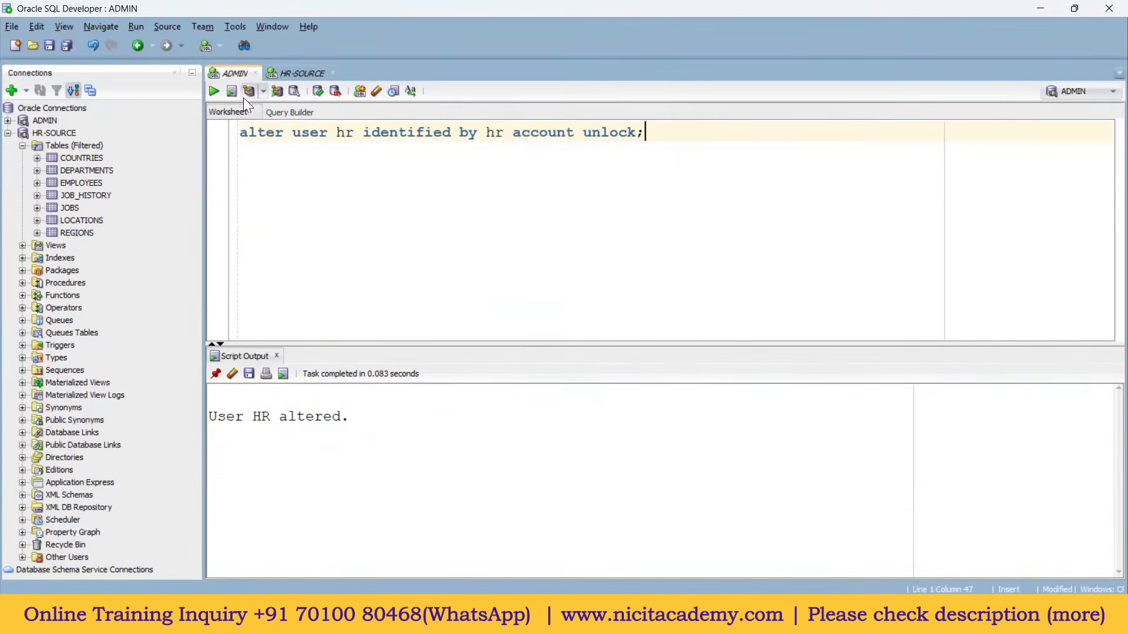
# Step: Create the database user core with its password via a CREATE USER statement
pyautogui.press('Return')
pyautogui.press('Return')
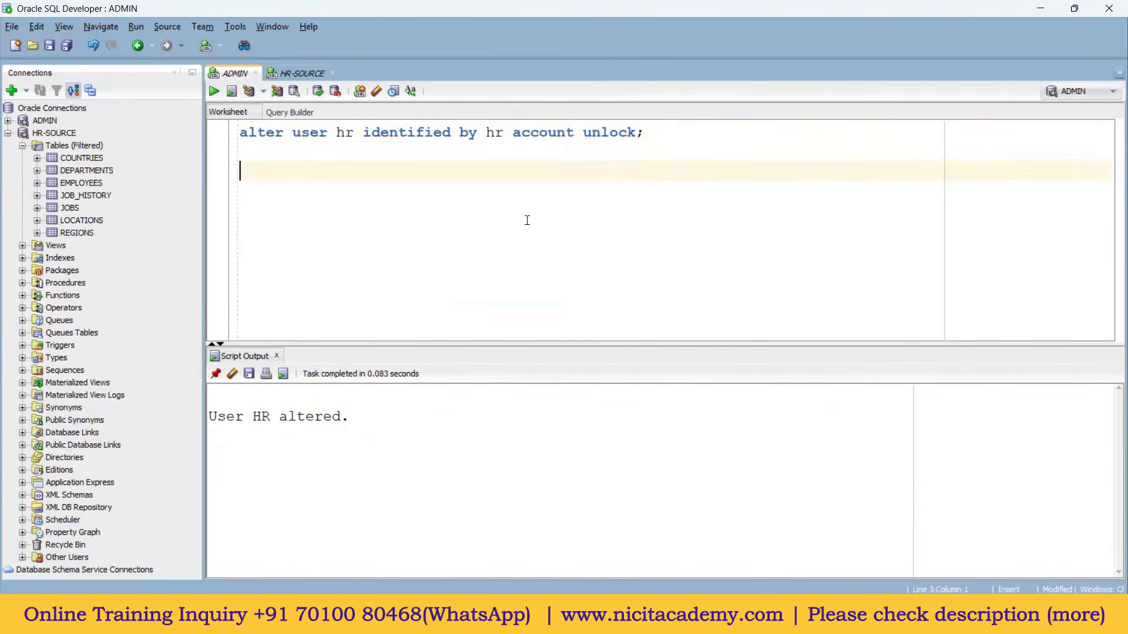
pyautogui.write('cre')
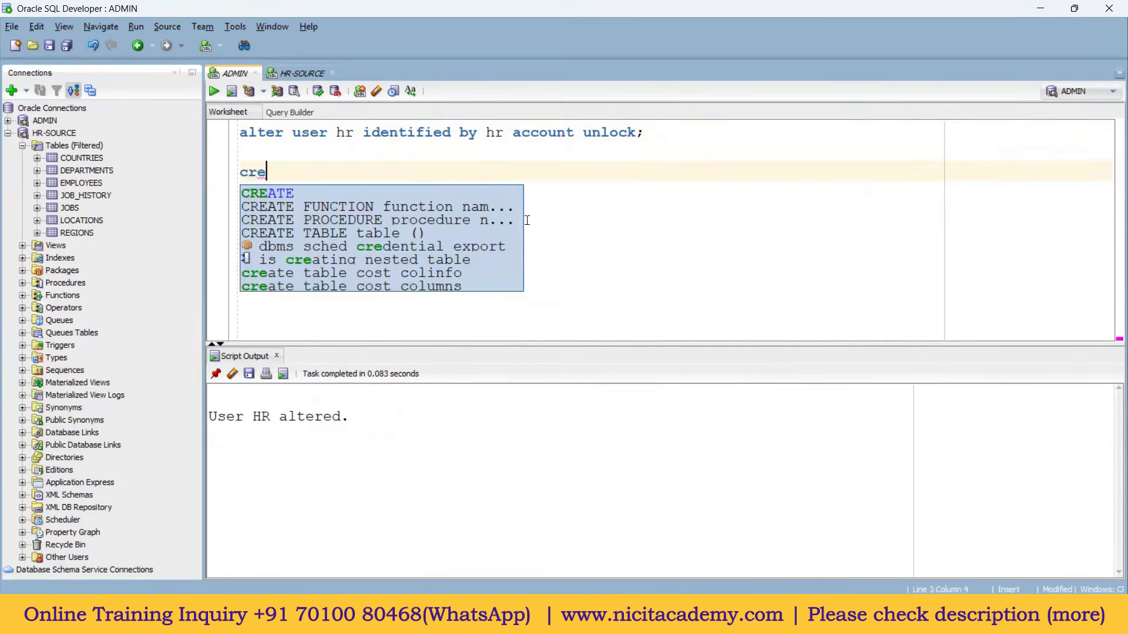
pyautogui.write('ate user ')
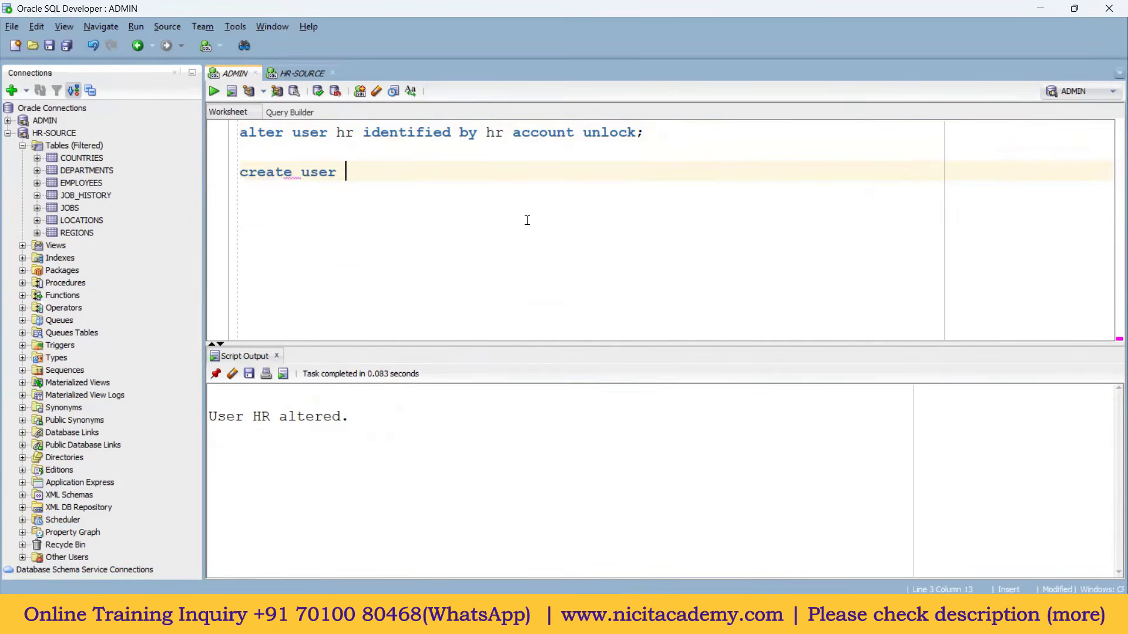
pyautogui.write('core identified by core;')
pyautogui.hotkey('ctrl', 'Return')
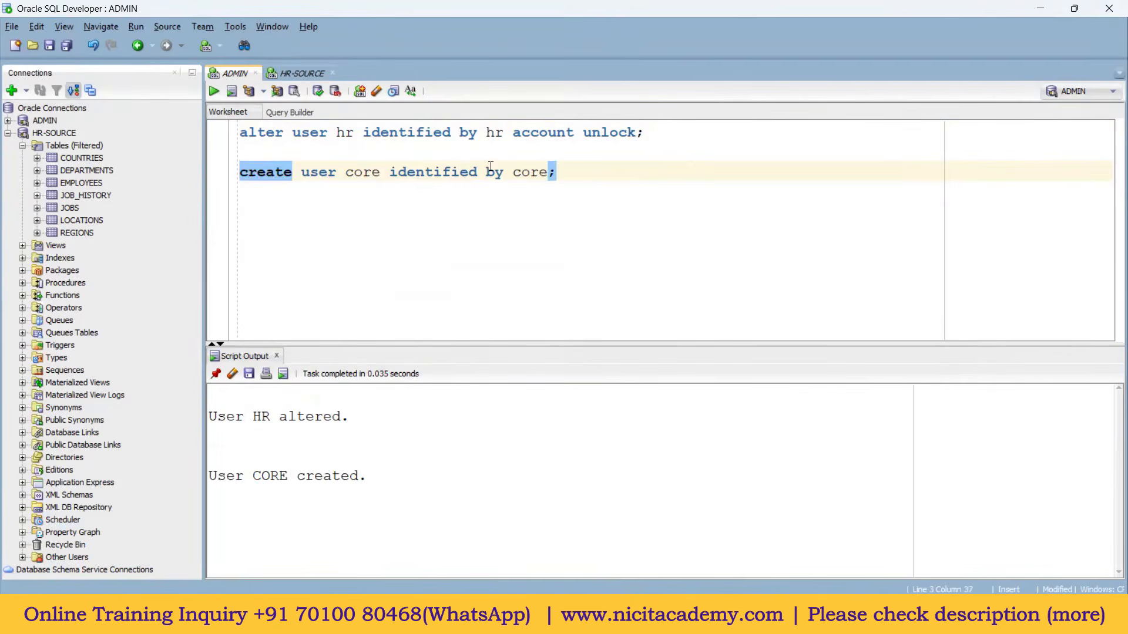
pyautogui.doubleClick(367, 172)
# Step: Grant the connect and resource roles to core and run it, checking the output
pyautogui.click(587, 198)
pyautogui.press('Return')
pyautogui.press('Return')
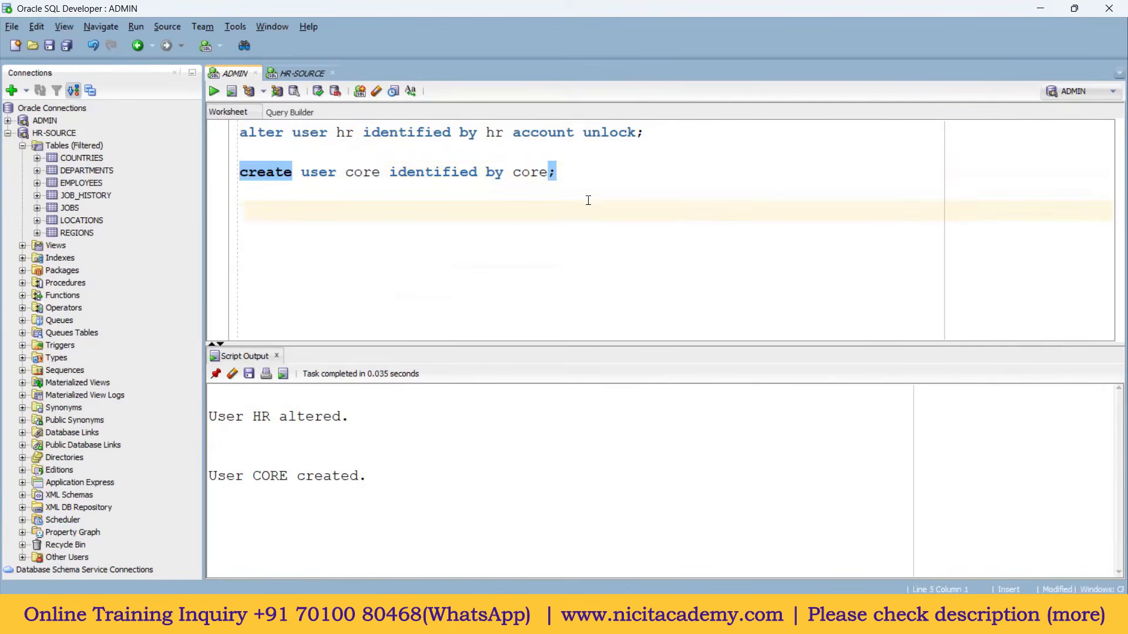
pyautogui.write('gr')
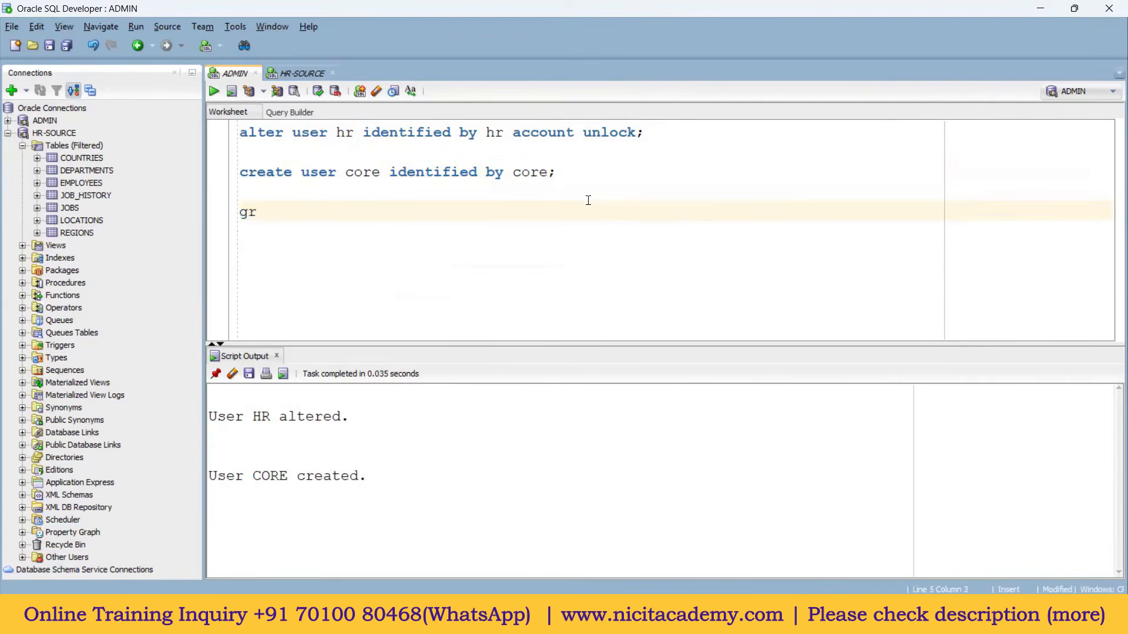
pyautogui.write('ant connect,')
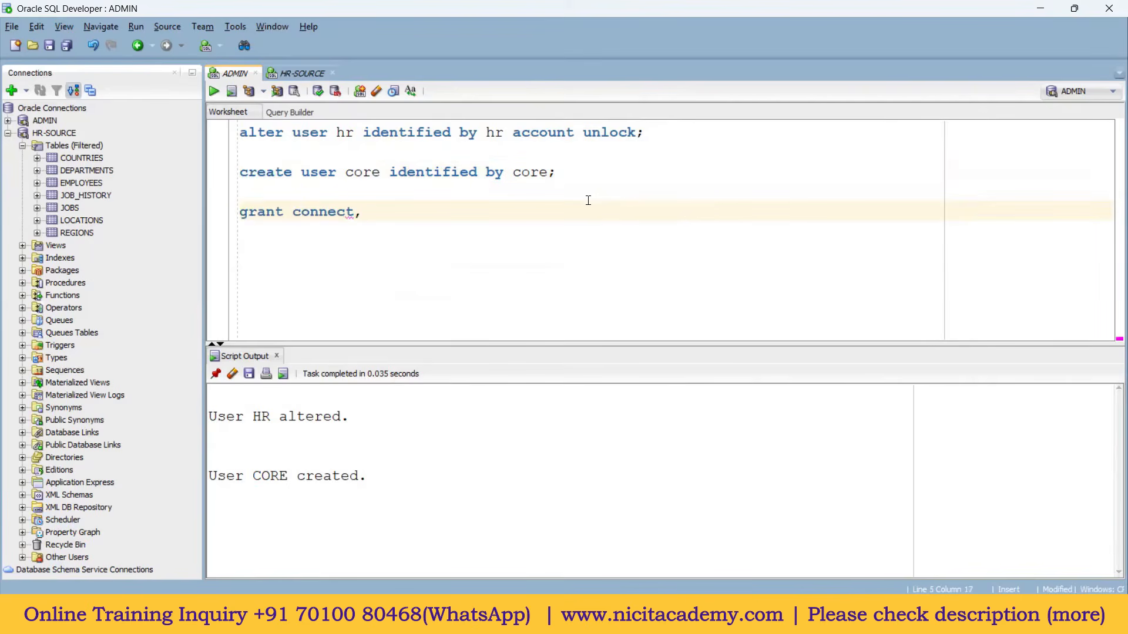
pyautogui.write('resource ot')
pyautogui.press('BackSpace')
pyautogui.press('BackSpace')
pyautogui.press('BackSpace')
pyautogui.write('to core;')
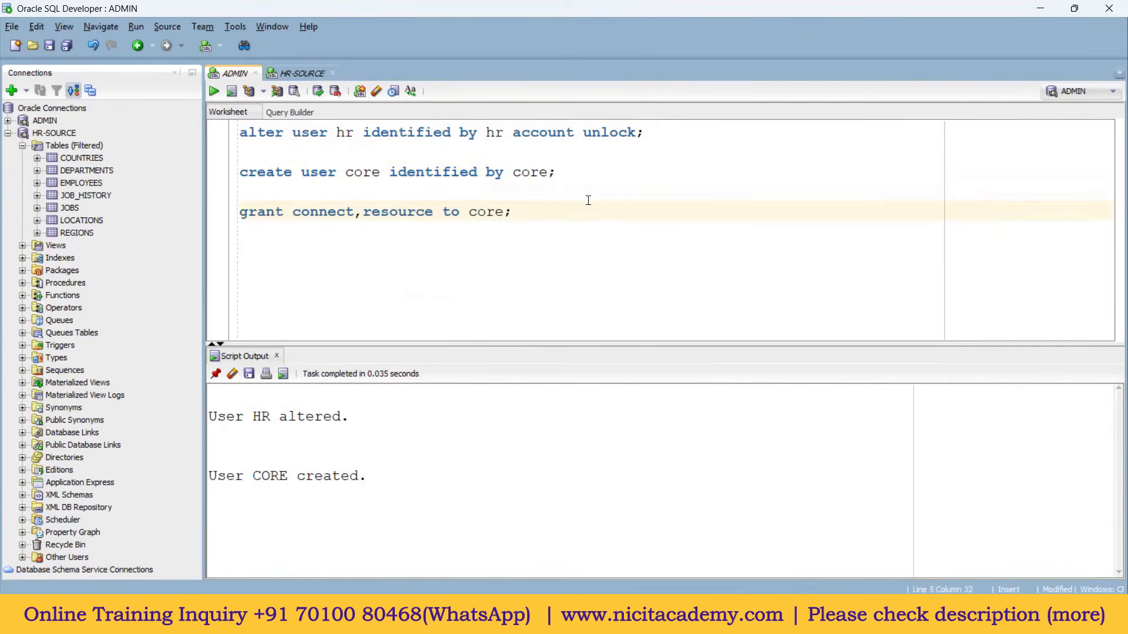
pyautogui.hotkey('ctrl', 'Return')
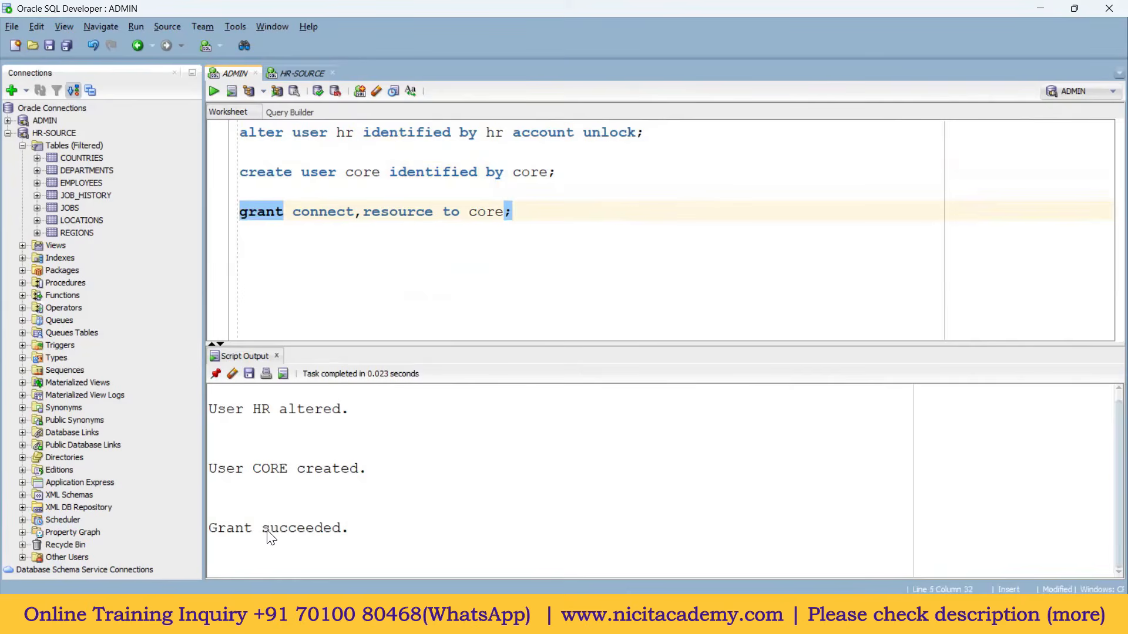
pyautogui.moveTo(410, 346); pyautogui.dragTo(410, 319)
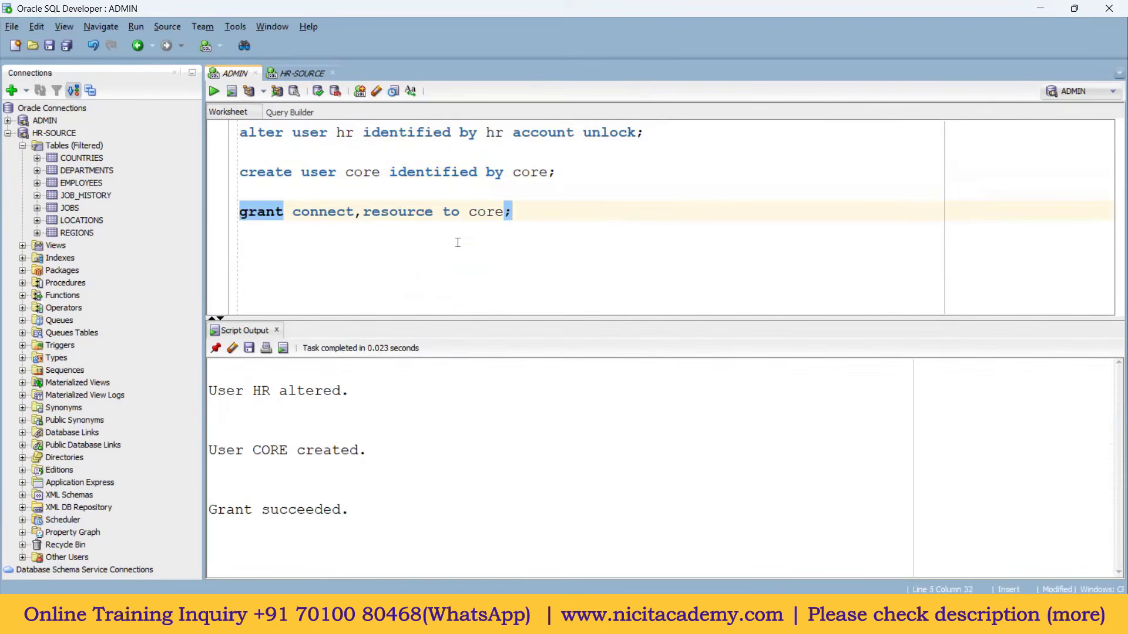
# Step: Add a CORE-TARGET connection for user core with saved password, test it and connect
pyautogui.click(11, 90)
pyautogui.write('CORE-')
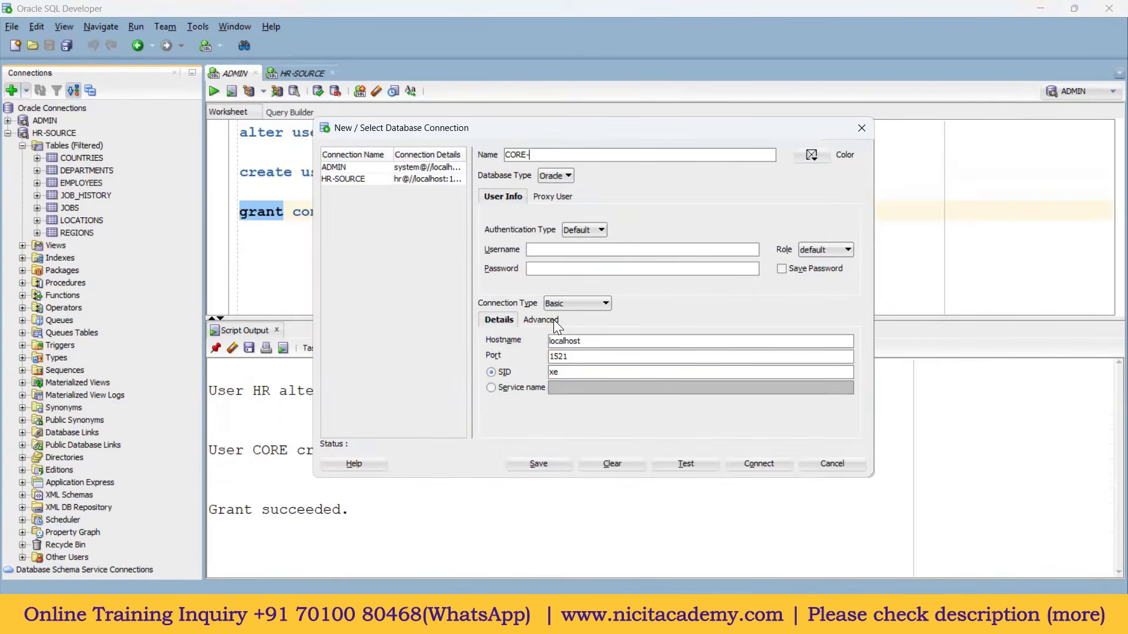
pyautogui.write('TAA')
pyautogui.press('BackSpace')
pyautogui.write('RGET')
pyautogui.click(542, 250)
pyautogui.write('core')
pyautogui.click(548, 264)
pyautogui.write('c')
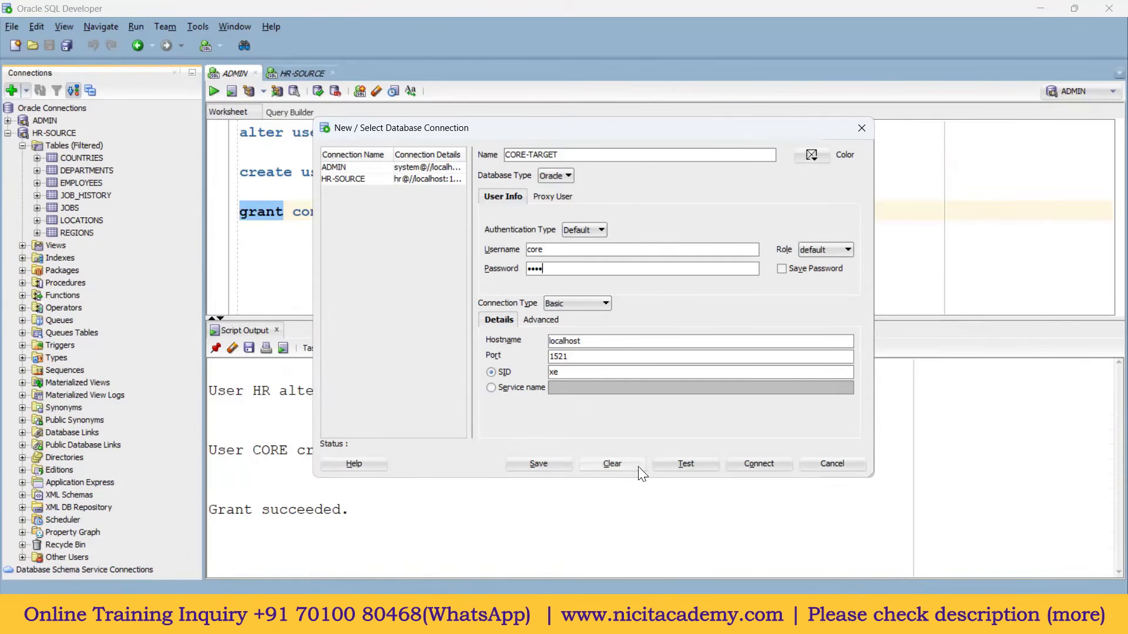
pyautogui.click(684, 465)
pyautogui.click(783, 272)
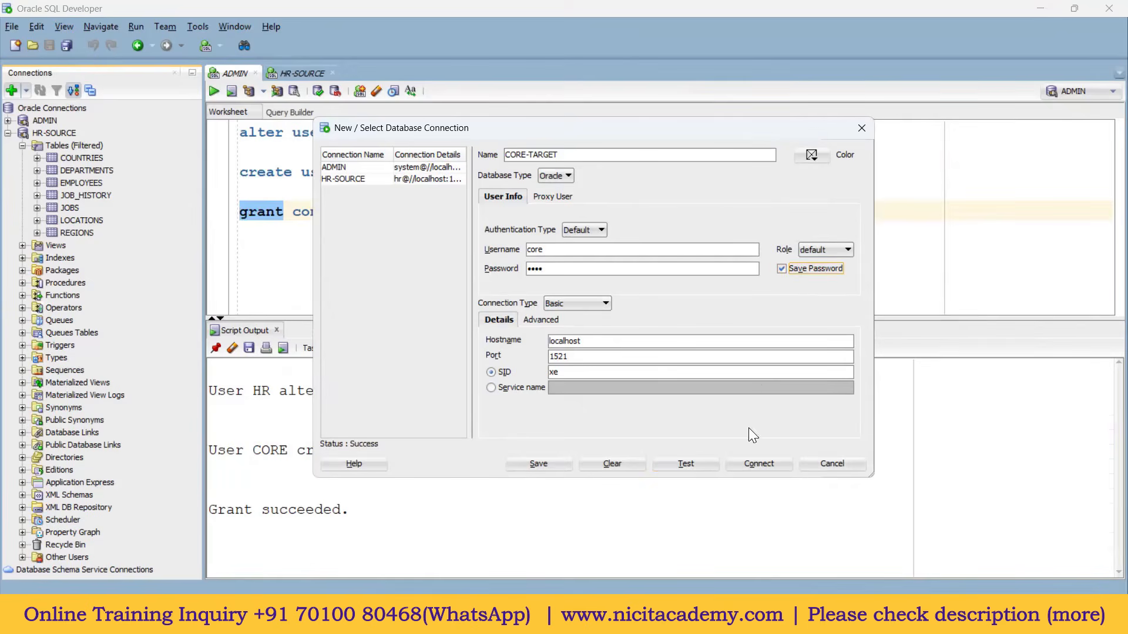
pyautogui.click(761, 464)
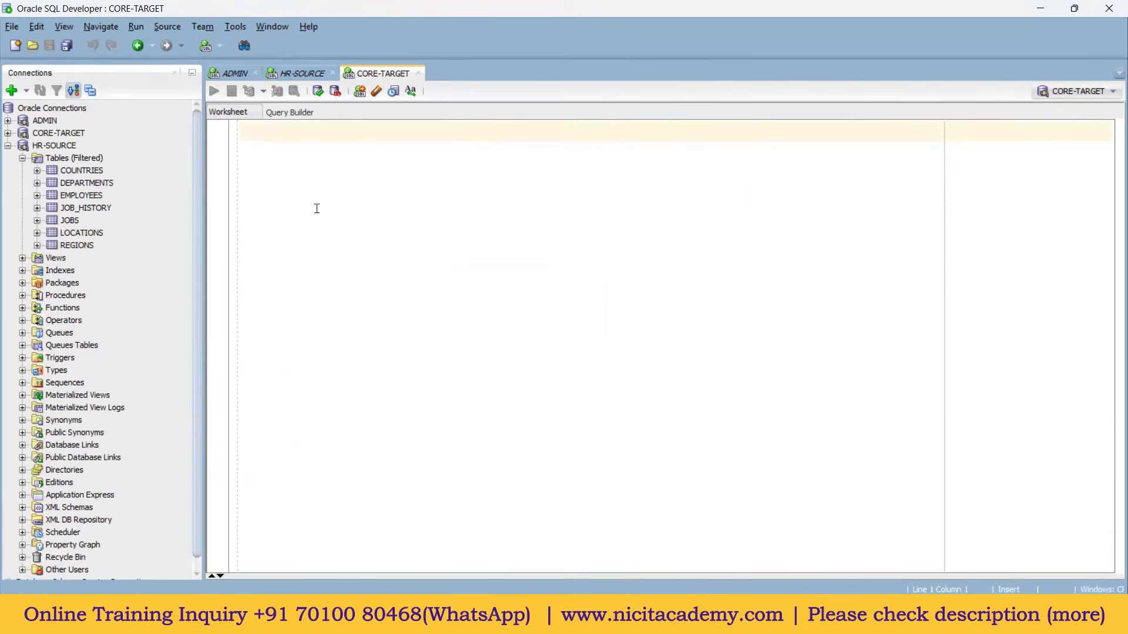
# Step: Expand CORE-TARGET's Tables to confirm it is empty, then bring up the Paint diagram
pyautogui.click(7, 145)
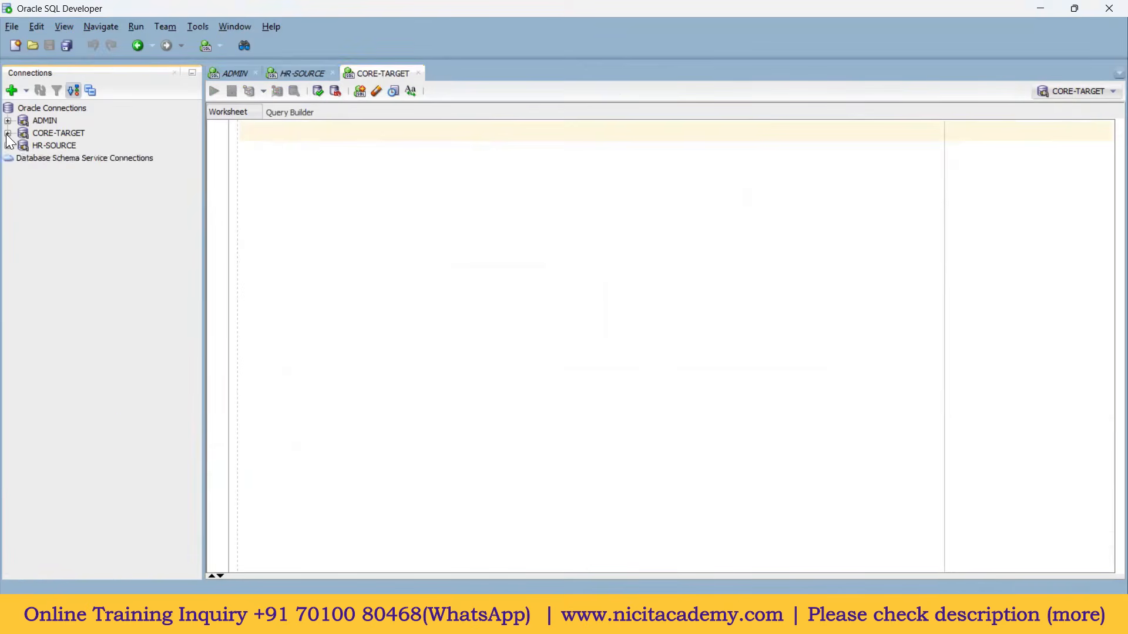
pyautogui.click(7, 133)
pyautogui.click(22, 145)
pyautogui.click(66, 145)
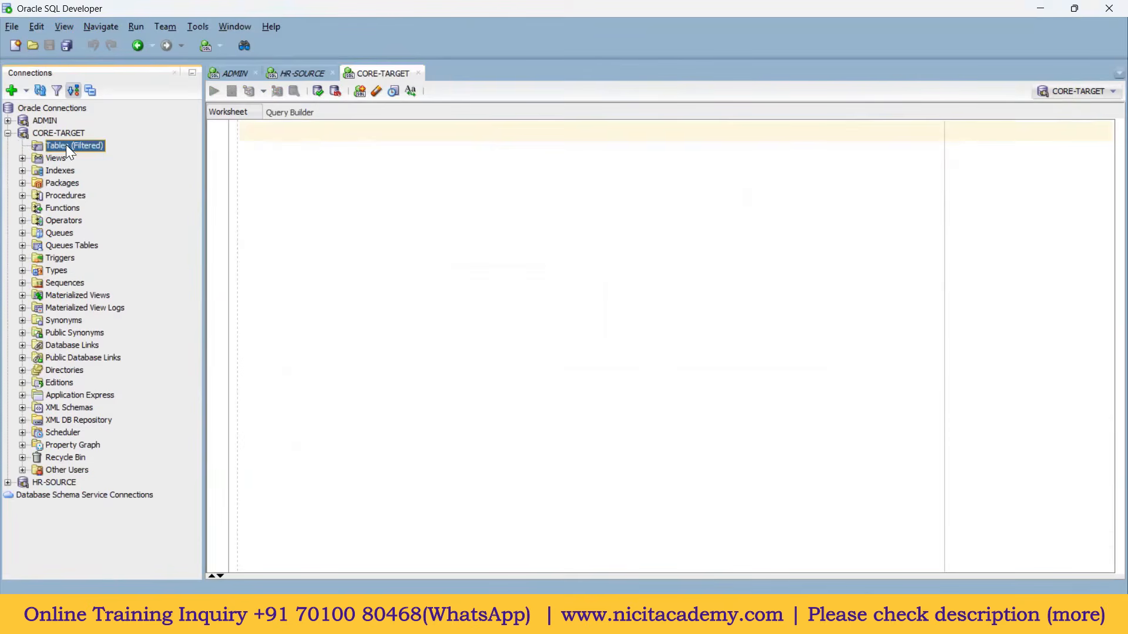
pyautogui.click(259, 150)
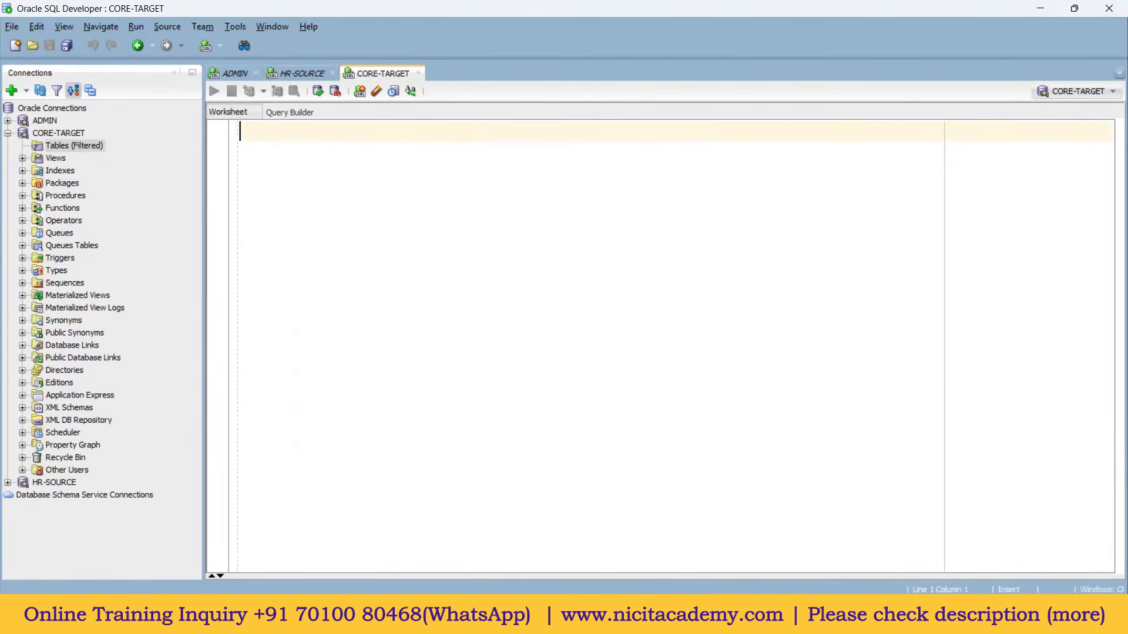
pyautogui.click(694, 619)
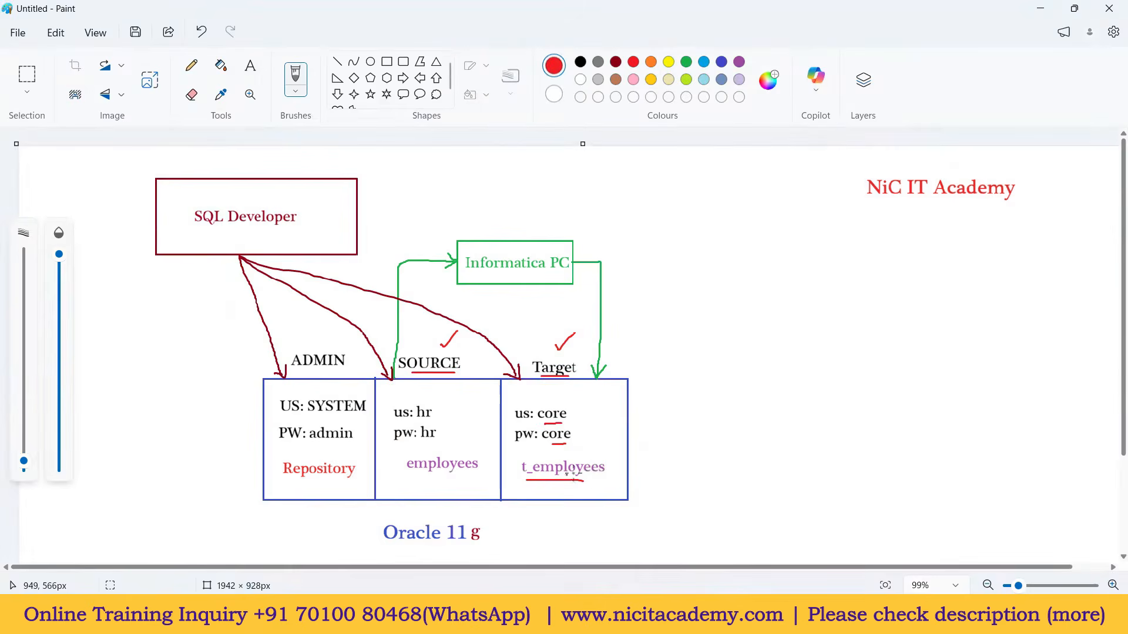
# Step: Undo the red check beside t_employees and underline employees and t_employees in red
pyautogui.click(599, 458)
pyautogui.moveTo(599, 457); pyautogui.dragTo(615, 450)
pyautogui.hotkey('ctrl', 'z')
pyautogui.hotkey('ctrl', 'z')
pyautogui.hotkey('ctrl', 'z')
pyautogui.hotkey('ctrl', 'z')
pyautogui.hotkey('ctrl', 'z')
pyautogui.hotkey('ctrl', 'z')
pyautogui.hotkey('ctrl', 'z')
pyautogui.hotkey('ctrl', 'z')
pyautogui.hotkey('ctrl', 'z')
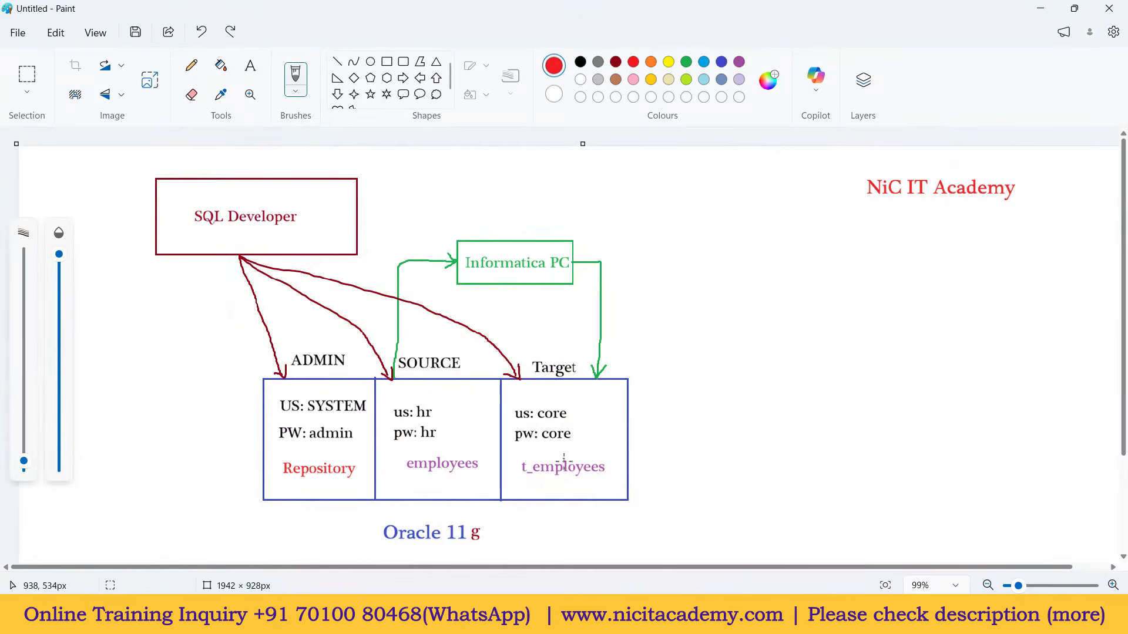
pyautogui.moveTo(413, 476); pyautogui.dragTo(604, 481)
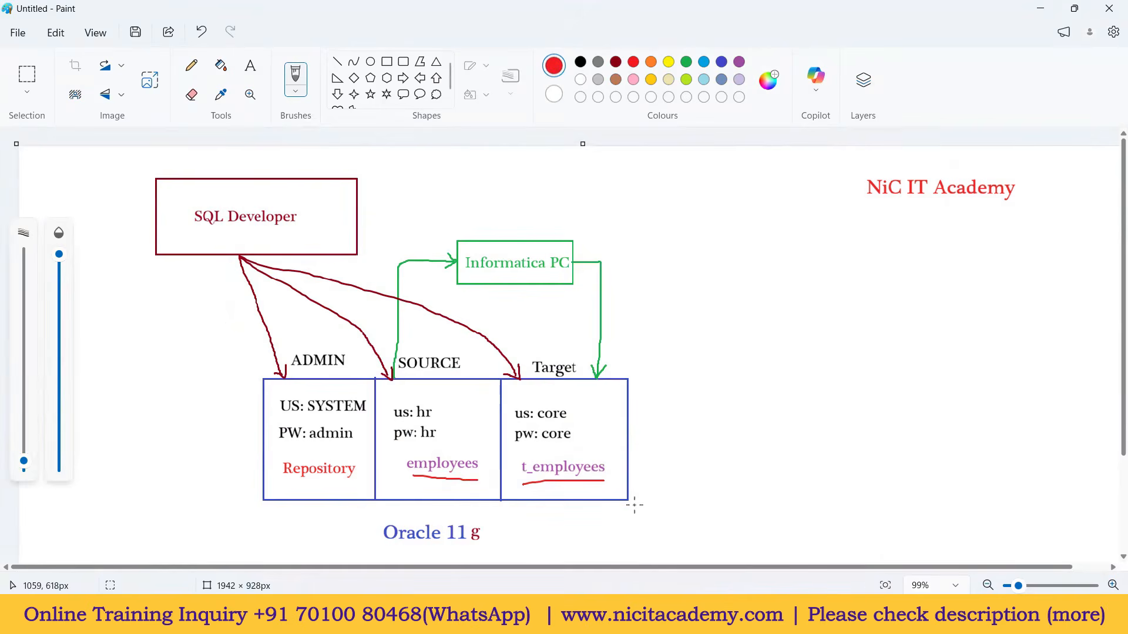
# Step: Type a draft 'create table t_employee' line in SQL Developer, then delete it
pyautogui.click(605, 615)
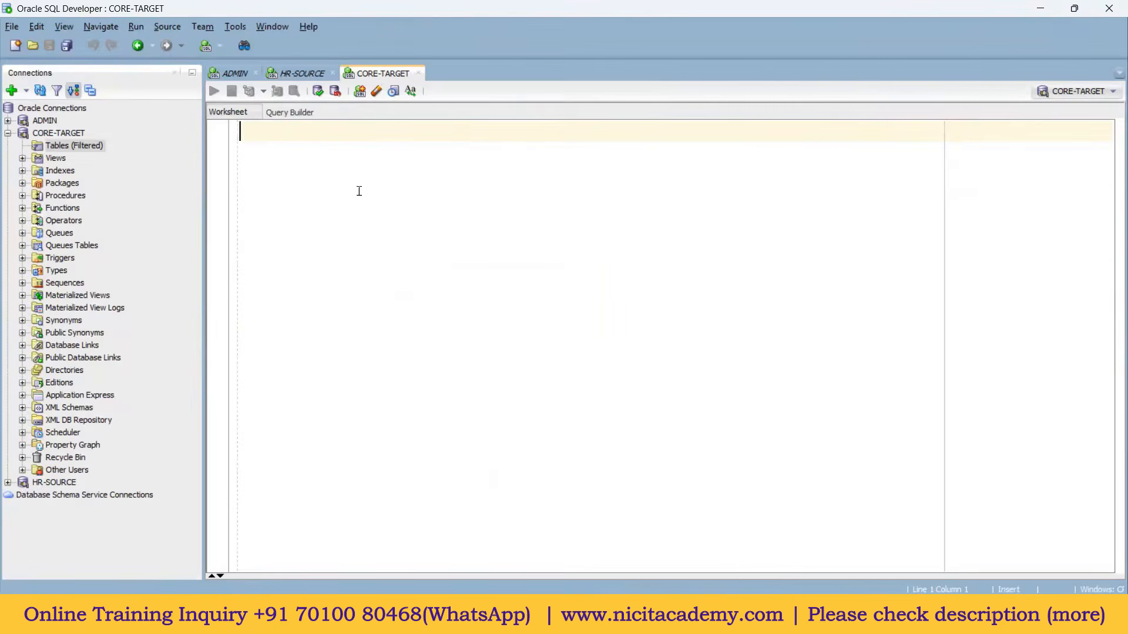
pyautogui.write('create table t')
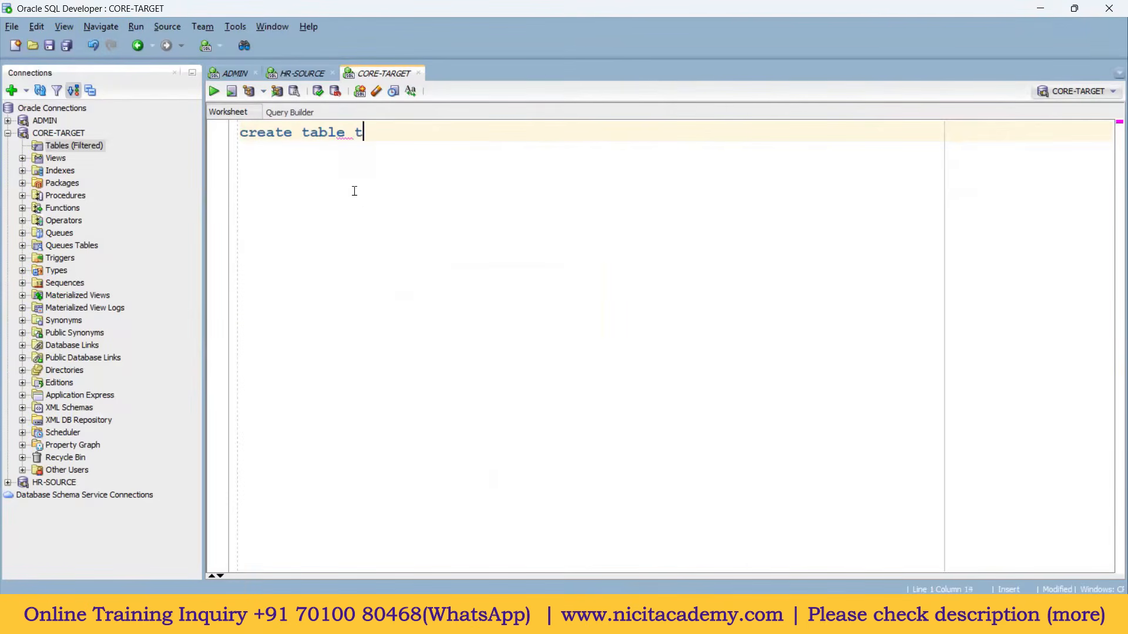
pyautogui.write('_employee')
pyautogui.moveTo(452, 133); pyautogui.dragTo(238, 141)
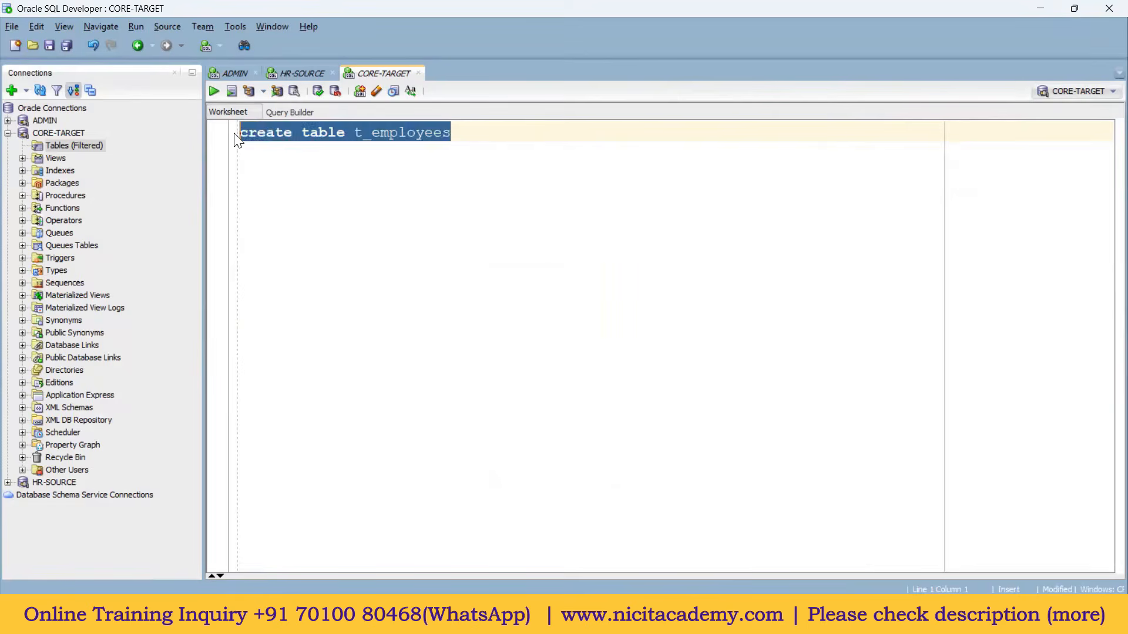
pyautogui.press('Delete')
# Step: In the ADMIN worksheet, start the statement 'create table core.t_employees' below the grant
pyautogui.click(236, 73)
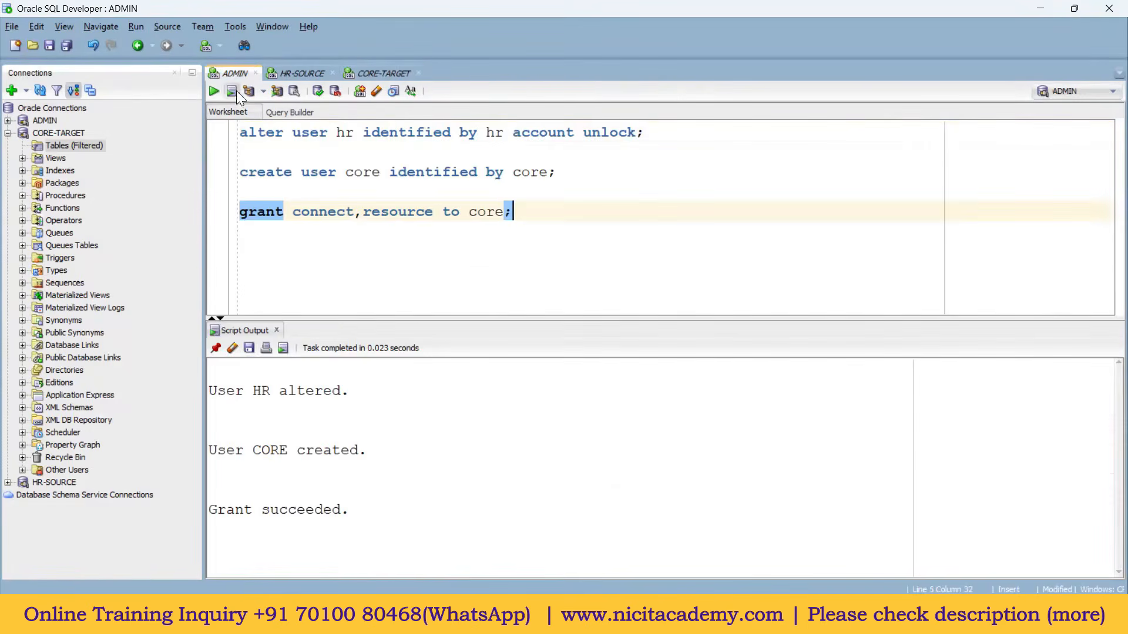
pyautogui.click(280, 246)
pyautogui.write('c')
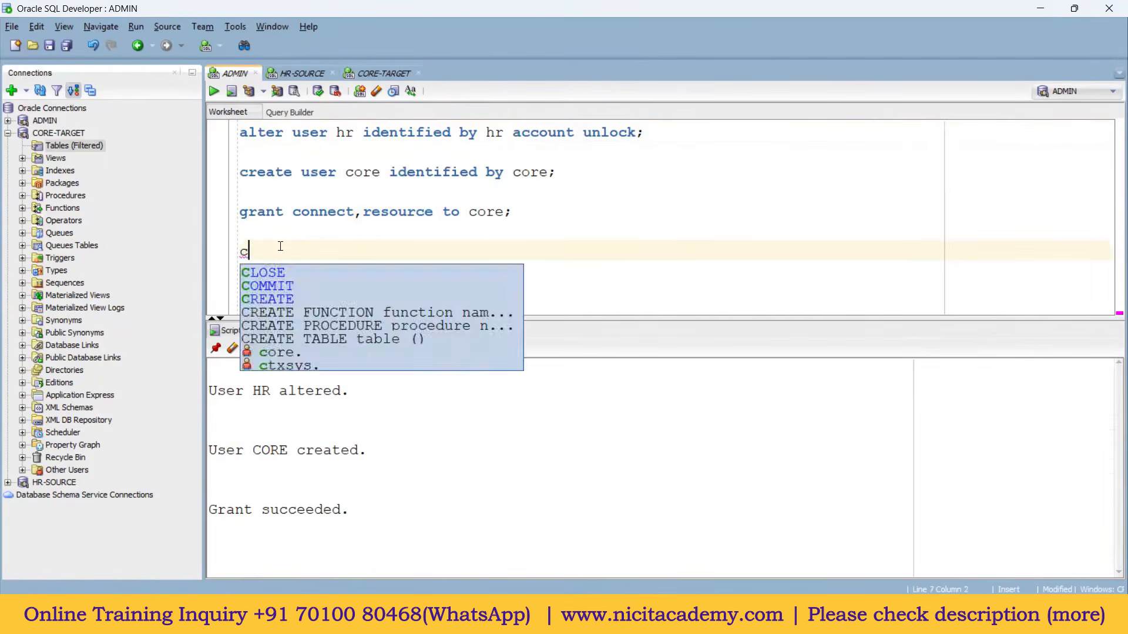
pyautogui.write('reate tab')
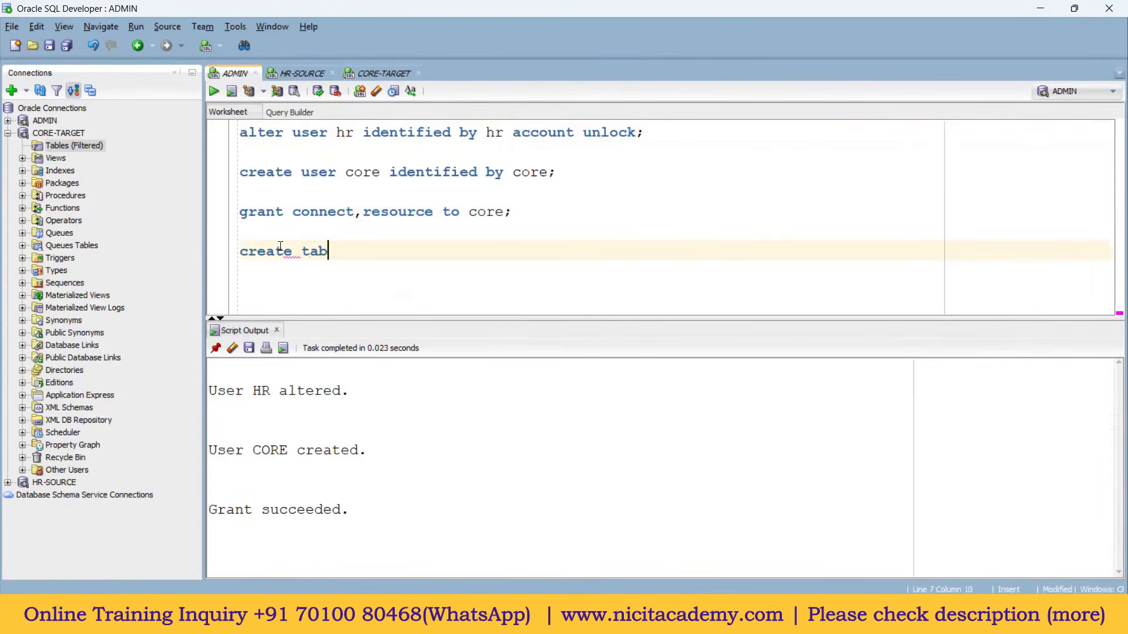
pyautogui.write('le core.')
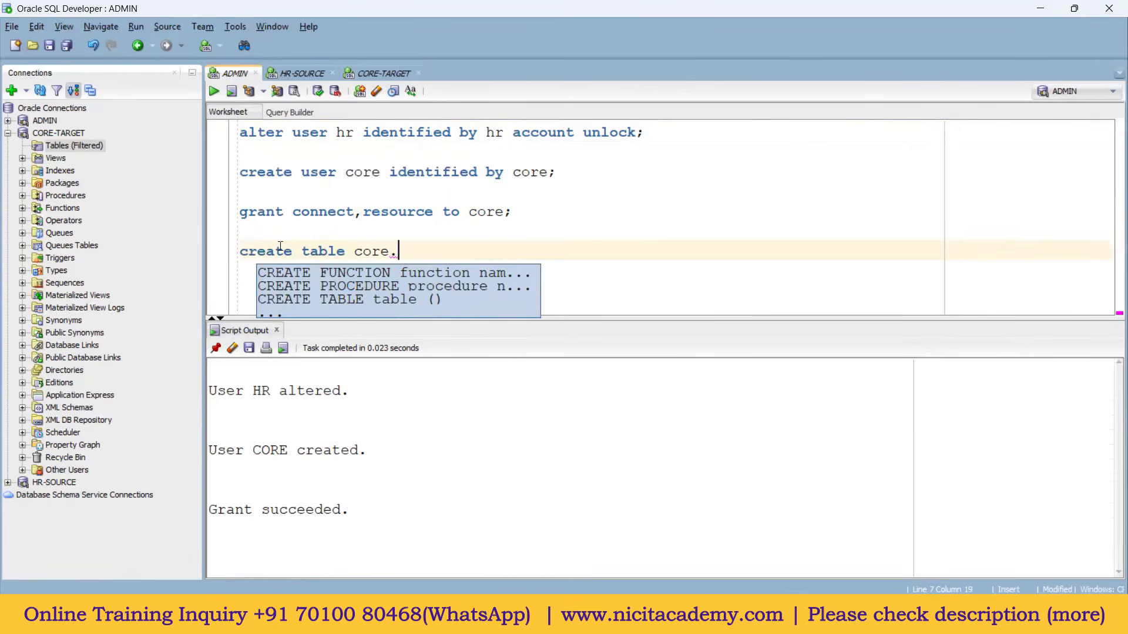
pyautogui.write('t_employee')
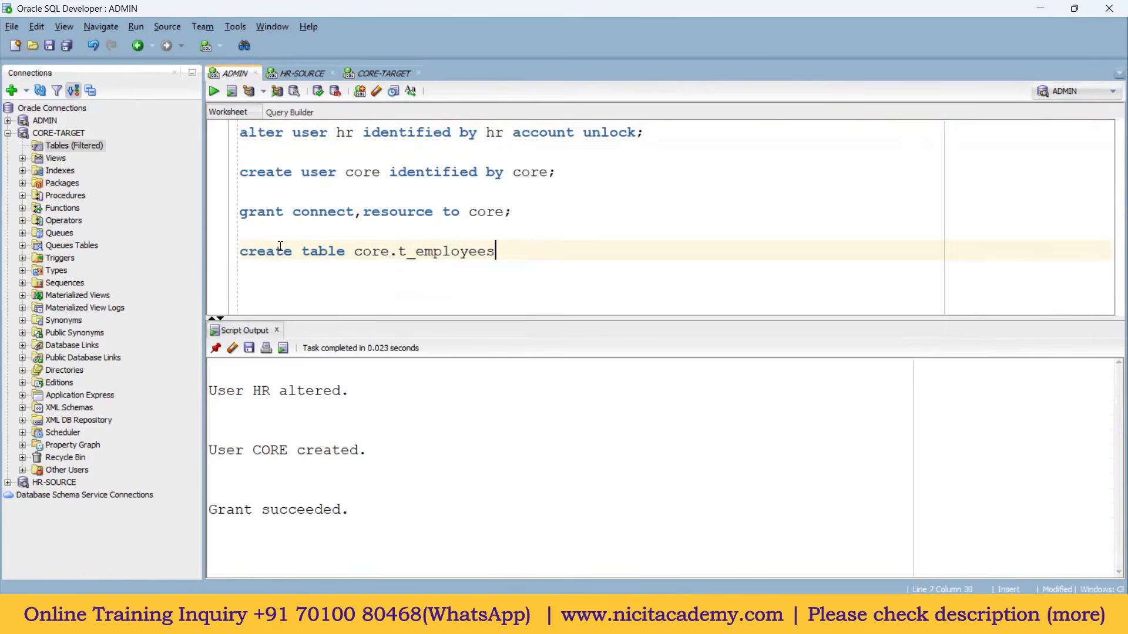
pyautogui.write('s')
pyautogui.doubleClick(362, 252)
pyautogui.doubleClick(433, 254)
pyautogui.click(491, 256)
# Step: Complete it with 'as select * from hr.employees where 1=2;' and select the query part
pyautogui.write('as select * from')
pyautogui.write('hr.em')
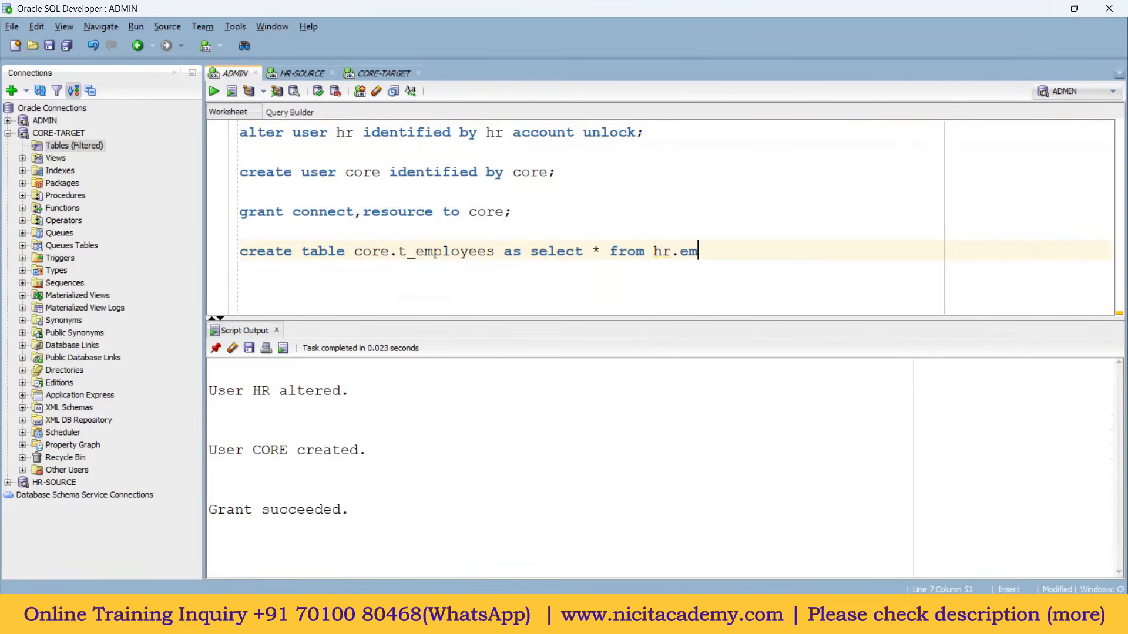
pyautogui.write('ployees')
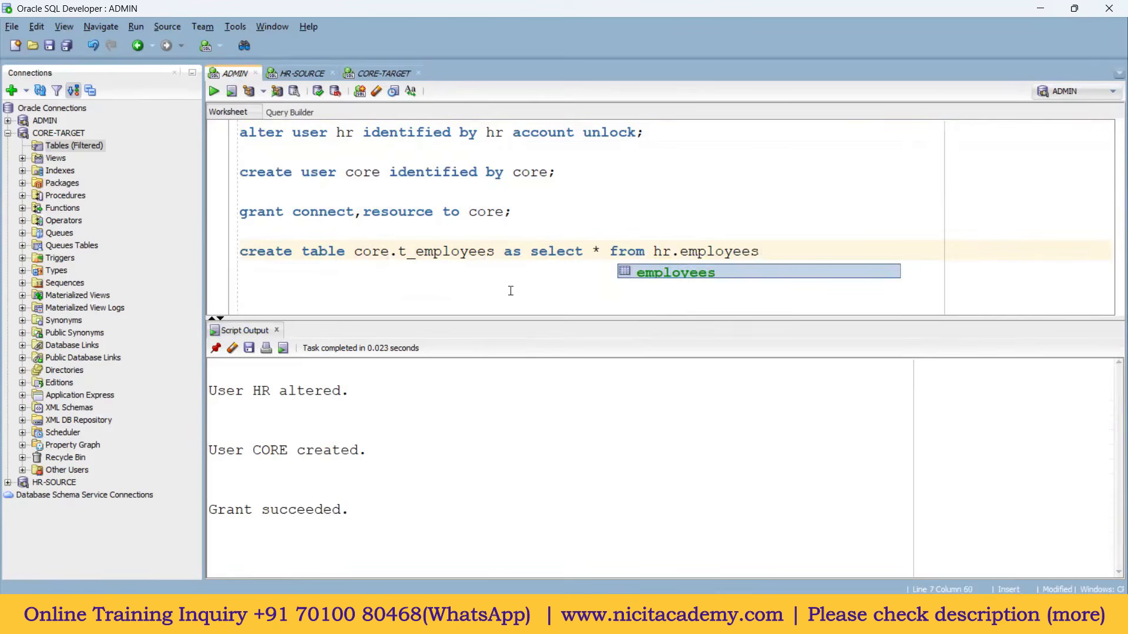
pyautogui.click(691, 250)
pyautogui.doubleClick(727, 251)
pyautogui.click(767, 256)
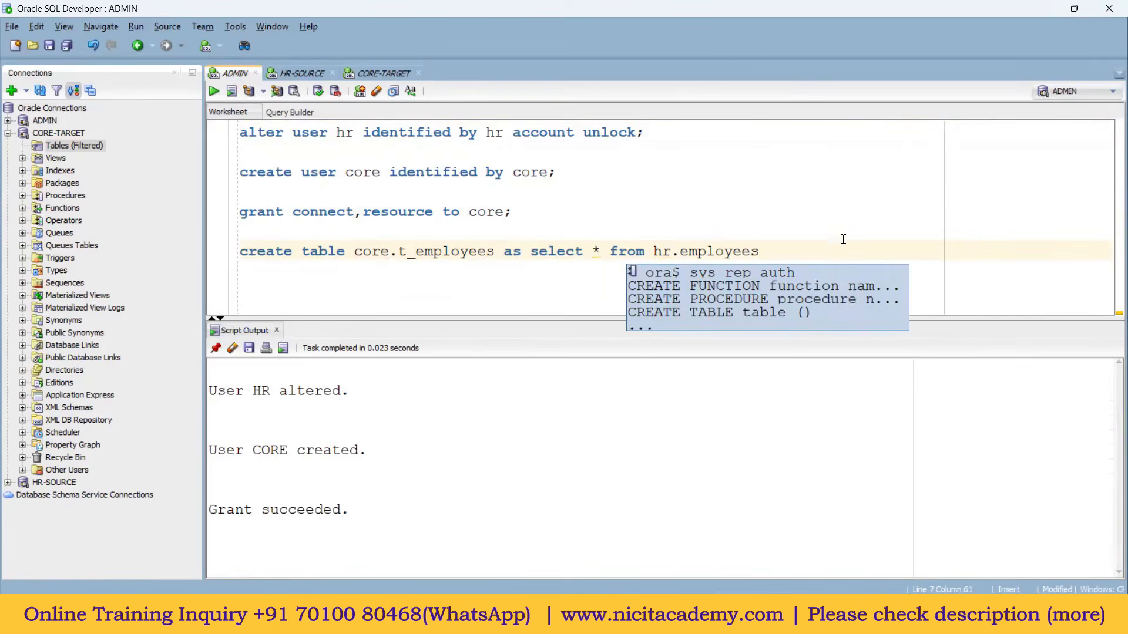
pyautogui.write('where 1=')
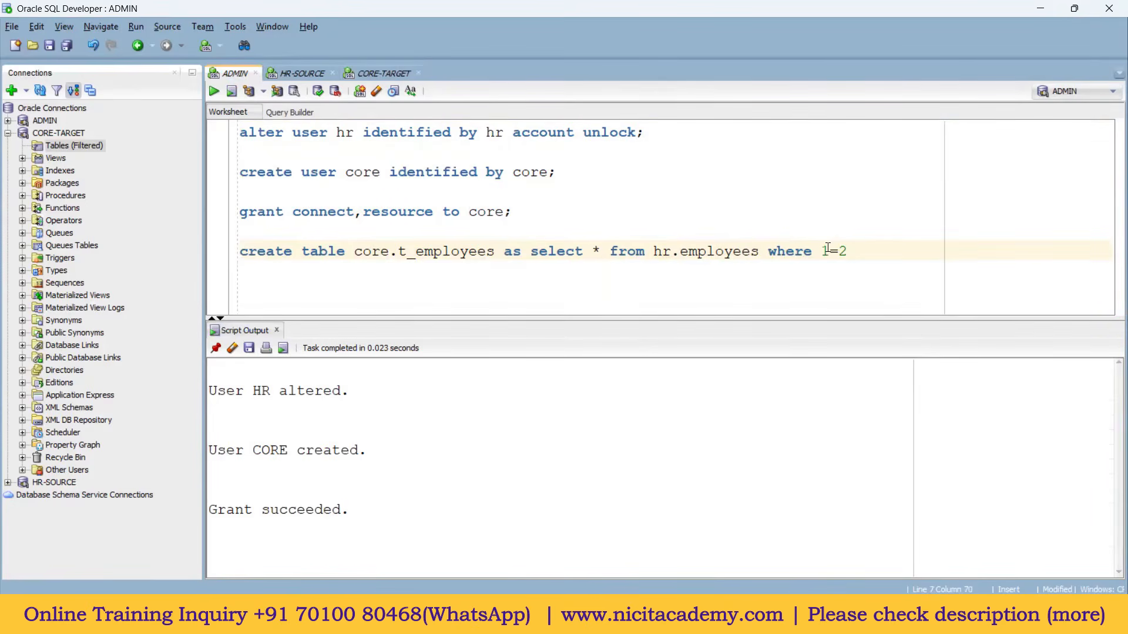
pyautogui.write('2;')
pyautogui.moveTo(865, 252); pyautogui.dragTo(531, 251)
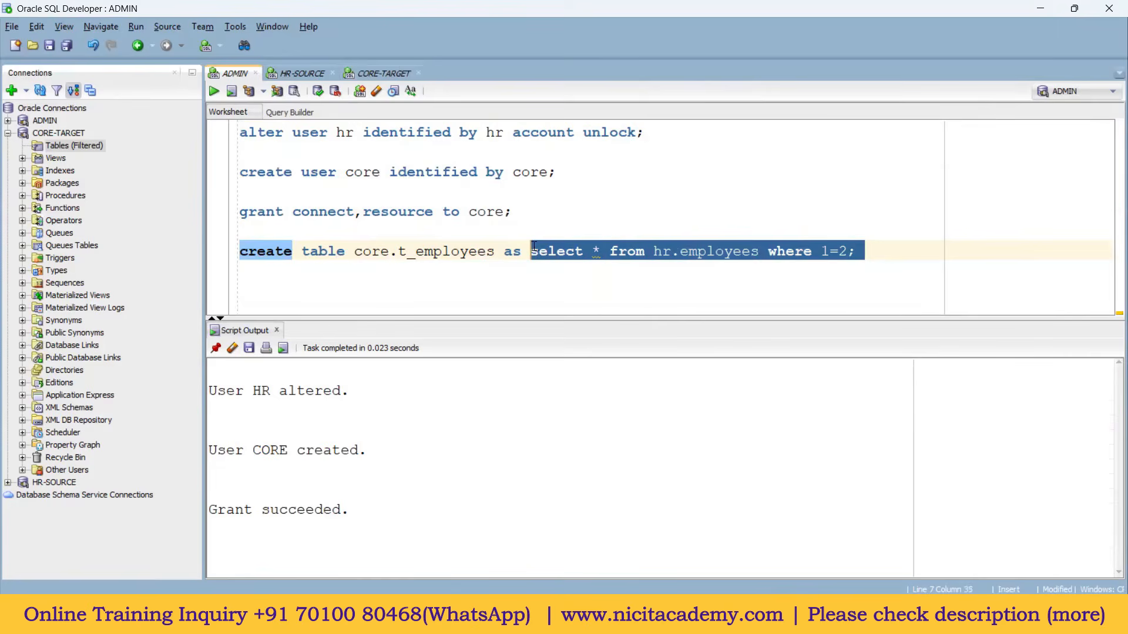
# Step: Run only the select query, showing the hr.employees columns with 0 rows
pyautogui.click(219, 92)
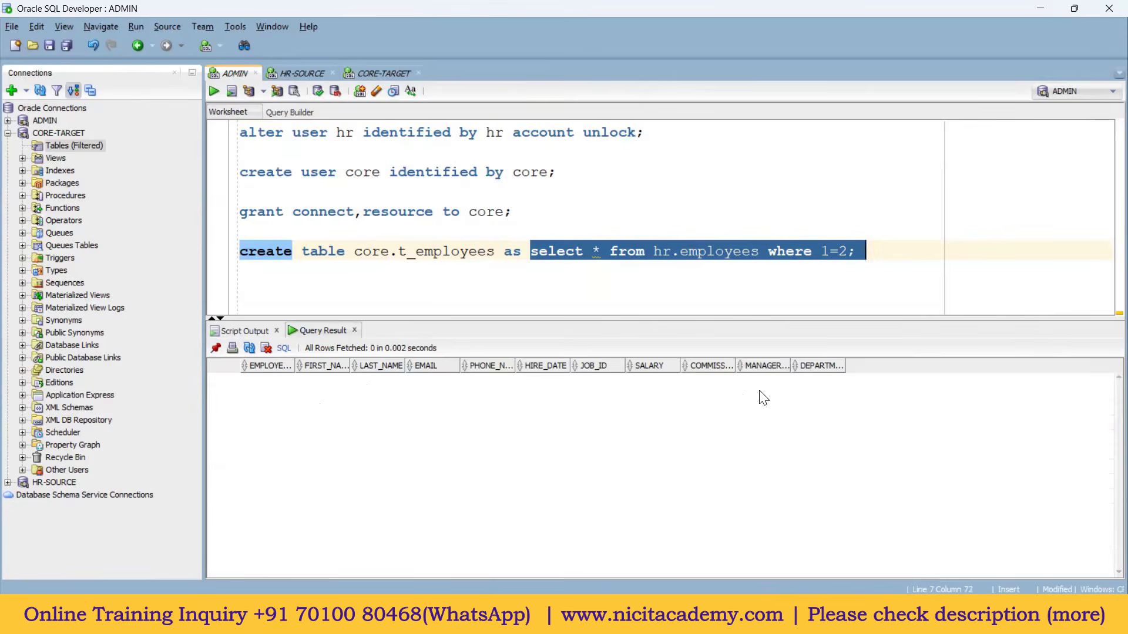
pyautogui.click(837, 253)
pyautogui.moveTo(848, 251); pyautogui.dragTo(535, 252)
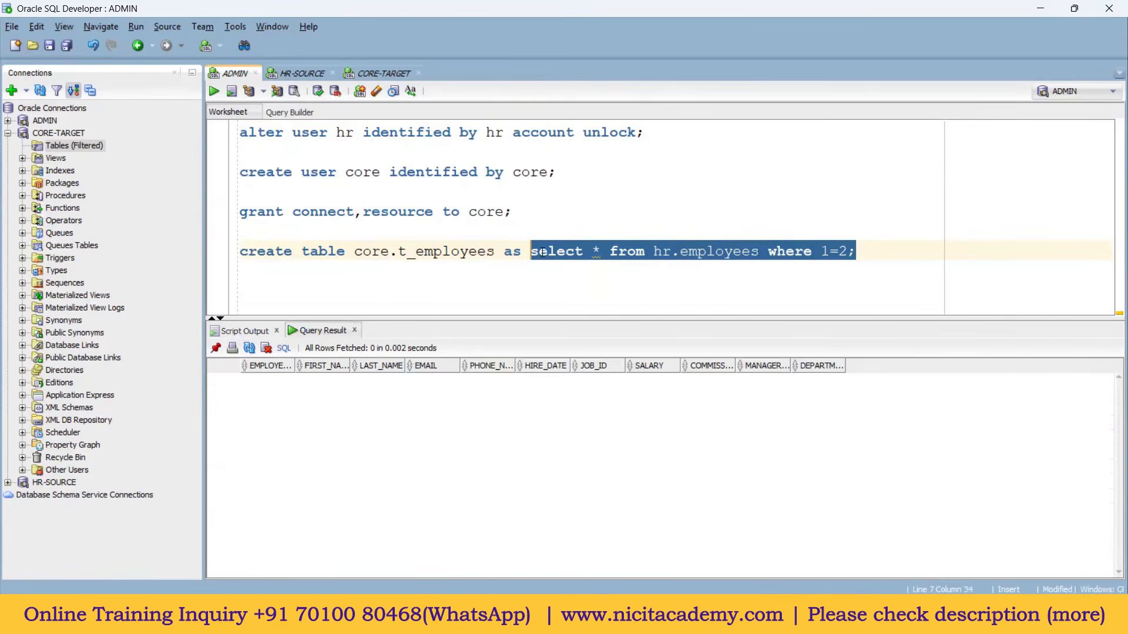
# Step: Highlight the hr.employees source, then select the whole create table statement
pyautogui.moveTo(653, 253); pyautogui.dragTo(698, 252)
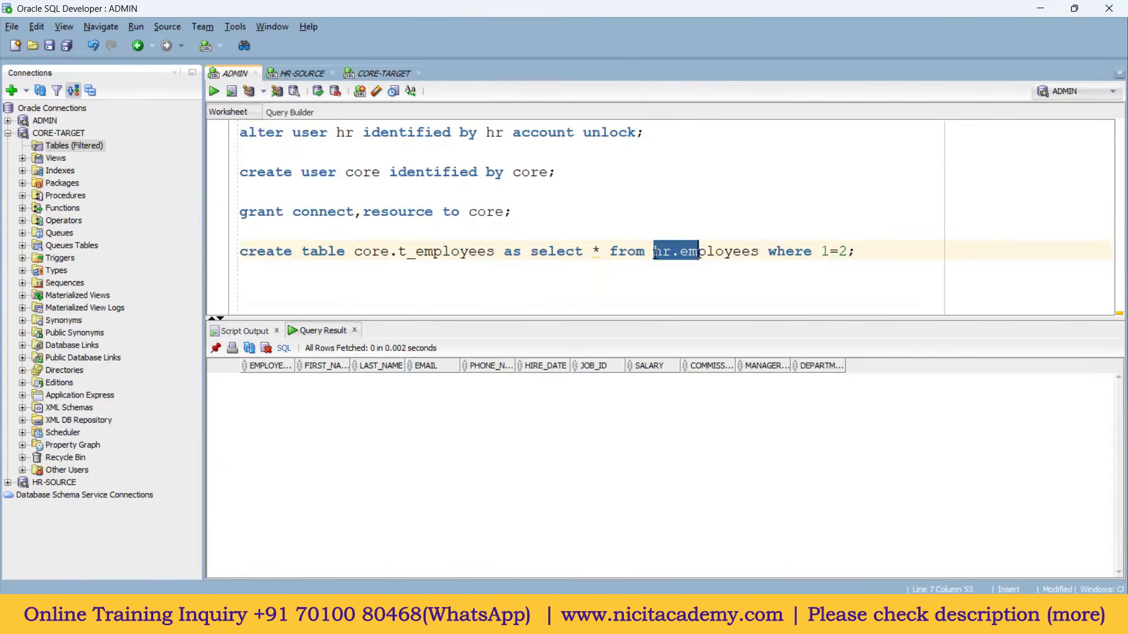
pyautogui.doubleClick(661, 260)
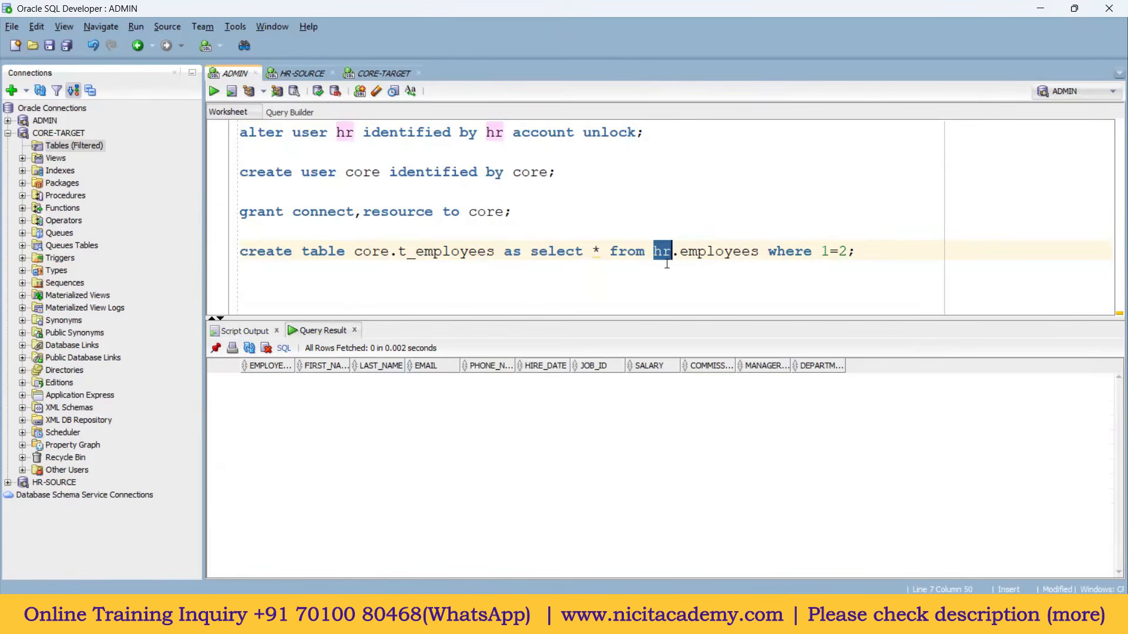
pyautogui.doubleClick(713, 254)
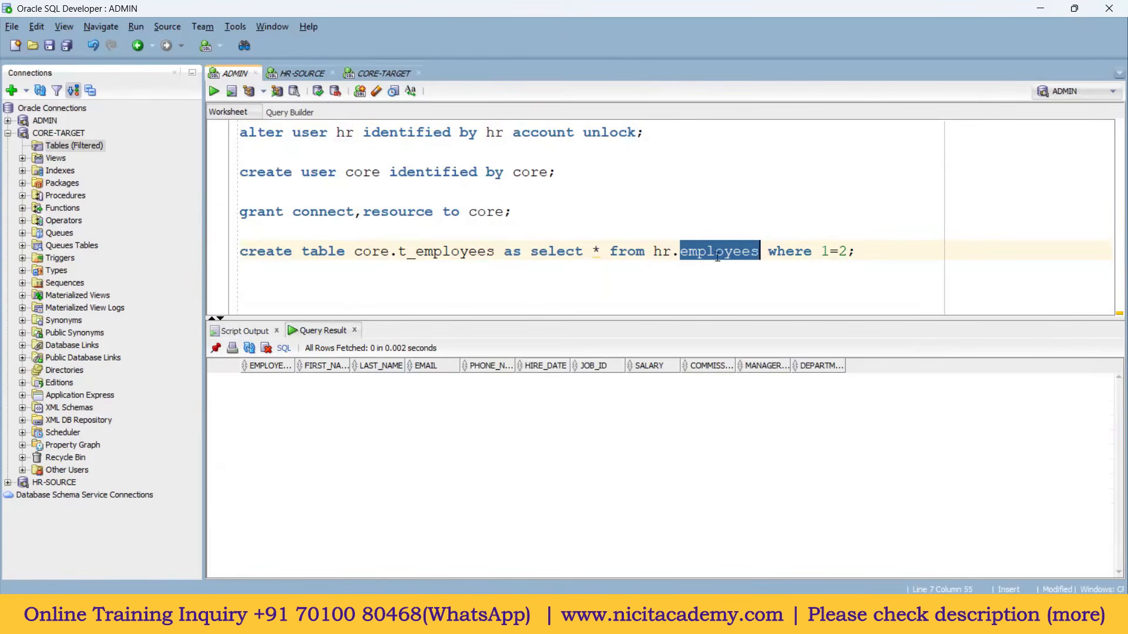
pyautogui.moveTo(864, 250); pyautogui.dragTo(227, 242)
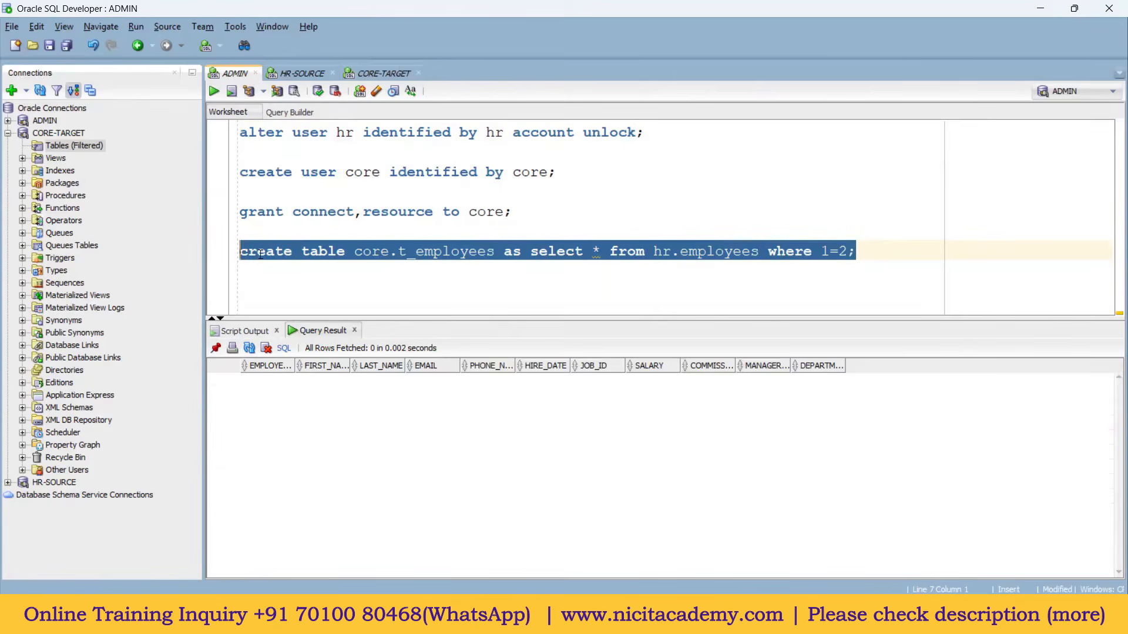
# Step: Run the create table statement, confirming 'Table CORE.T_EMPLOYEES created', and add blank lines below
pyautogui.click(215, 92)
pyautogui.click(320, 251)
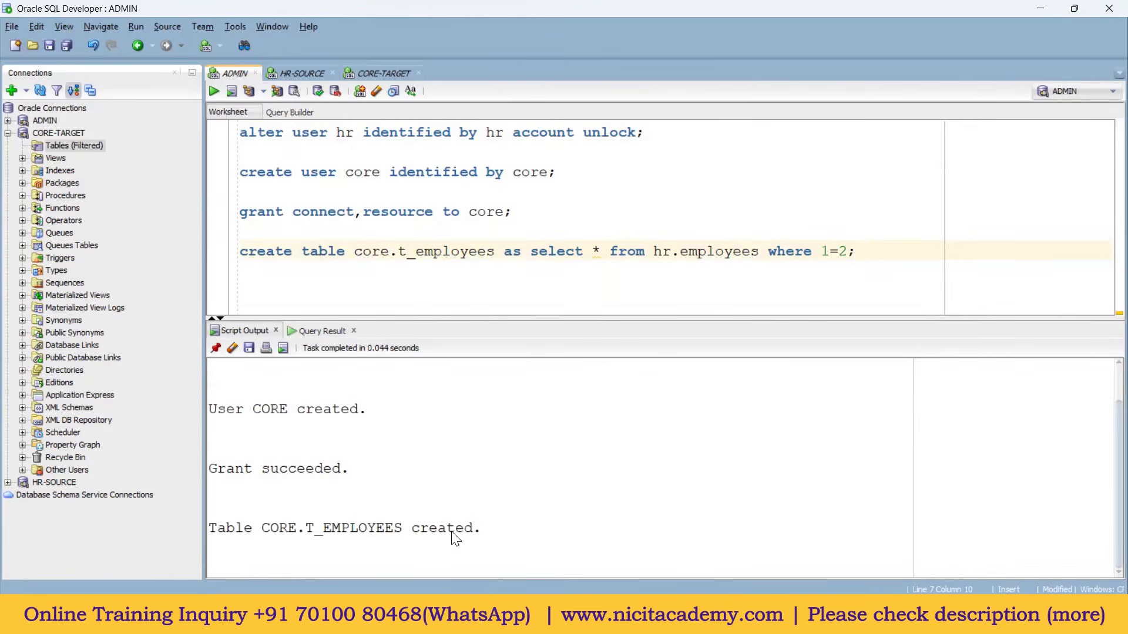
pyautogui.moveTo(483, 531); pyautogui.dragTo(209, 531)
pyautogui.moveTo(865, 251); pyautogui.dragTo(240, 132)
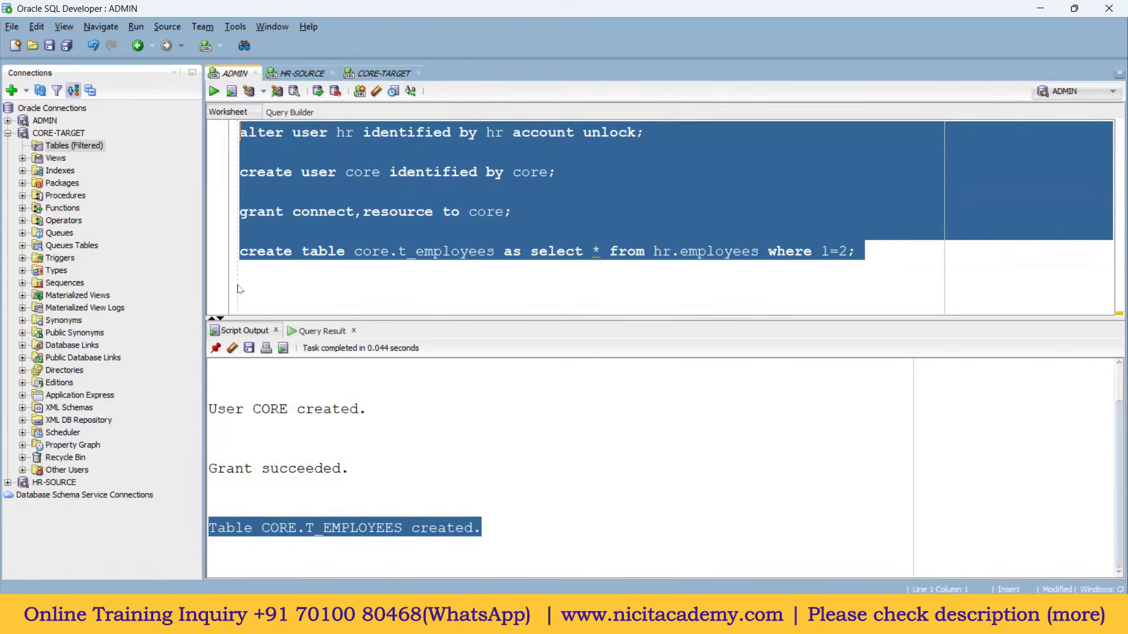
pyautogui.click(448, 296)
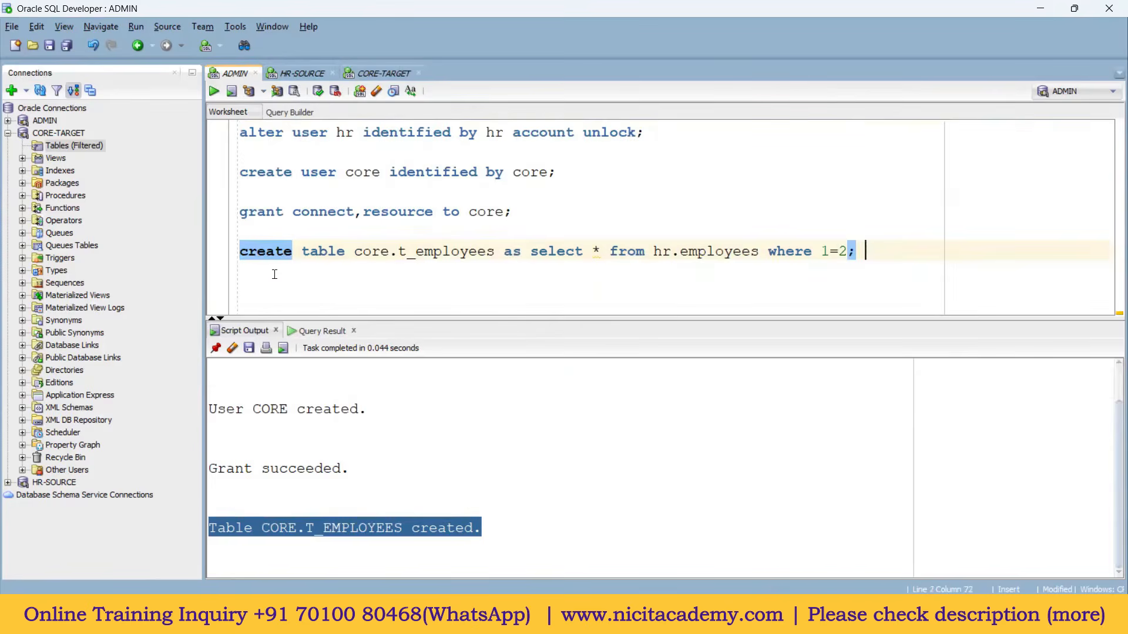
pyautogui.press('Return')
pyautogui.press('Return')
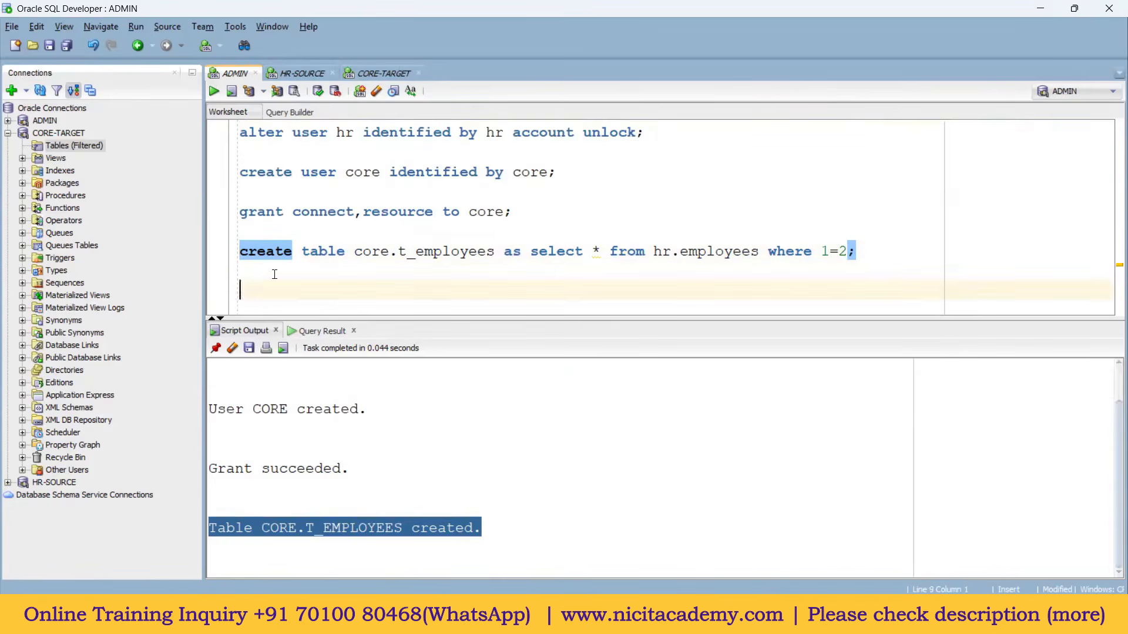
# Step: In the CORE-TARGET worksheet, run 'select * from t_employees;' to see empty columns, then return to Paint
pyautogui.click(373, 73)
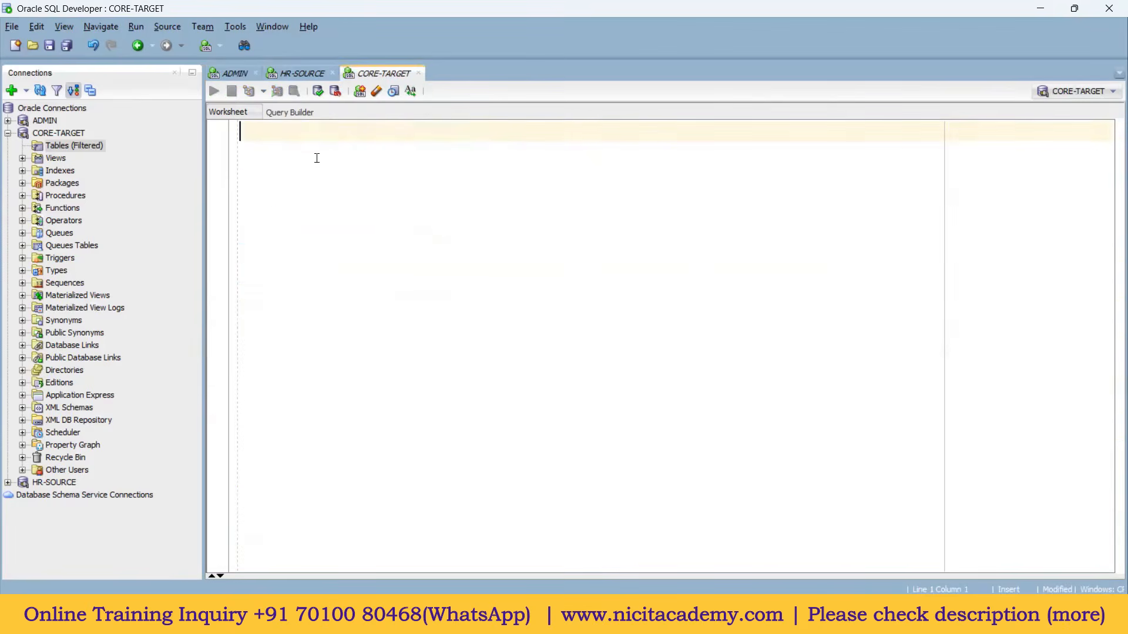
pyautogui.write('select')
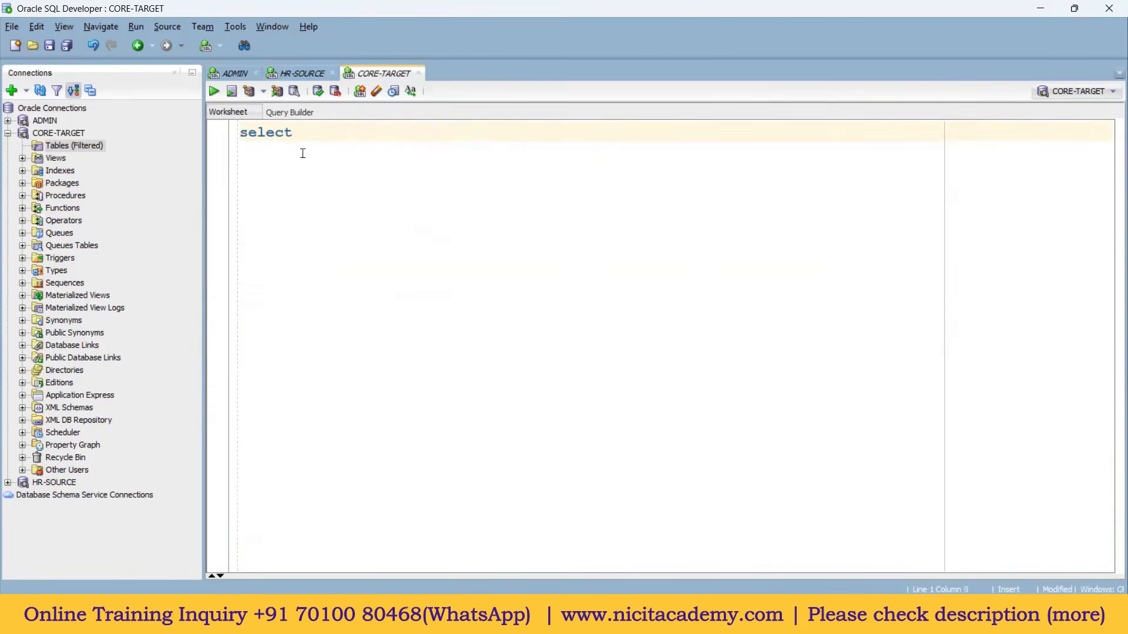
pyautogui.write(' * from t_employees;')
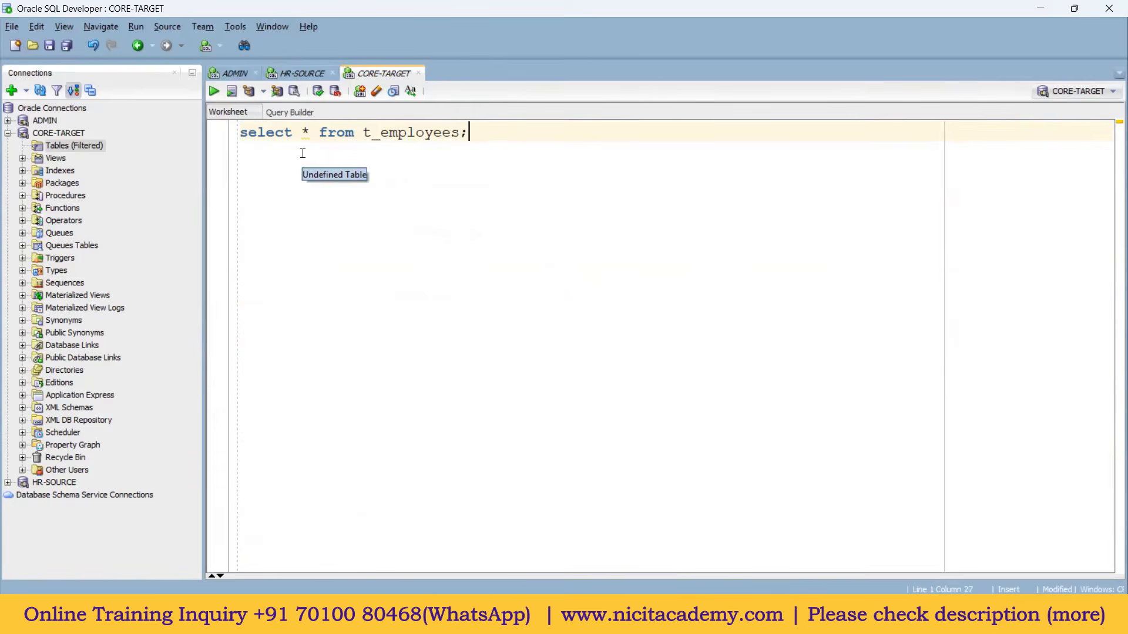
pyautogui.hotkey('ctrl', 'Return')
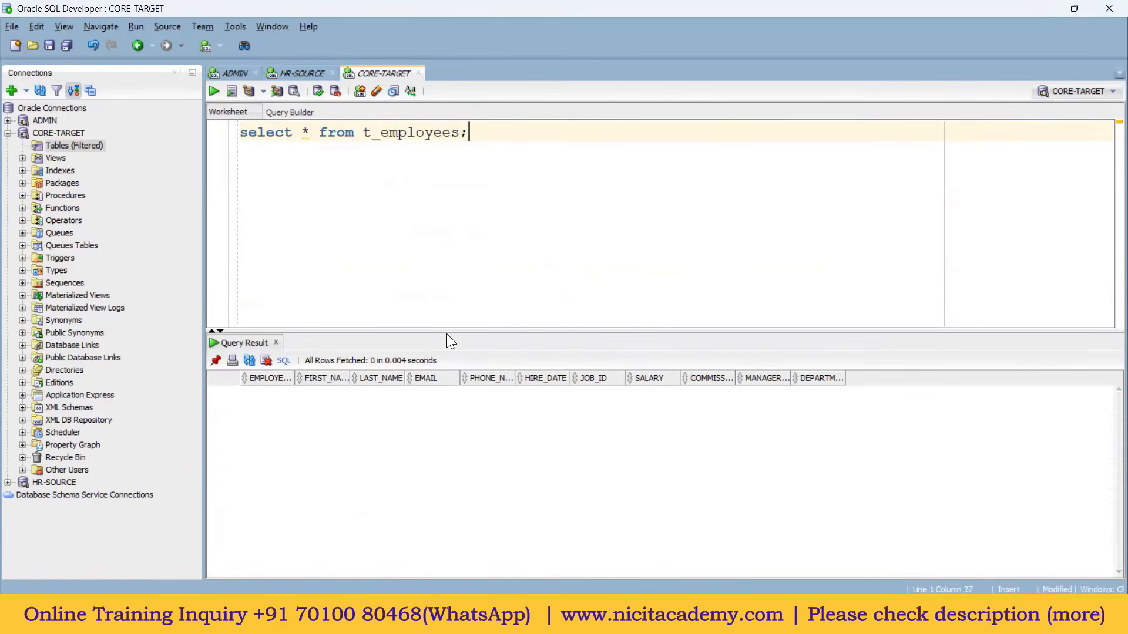
pyautogui.click(668, 613)
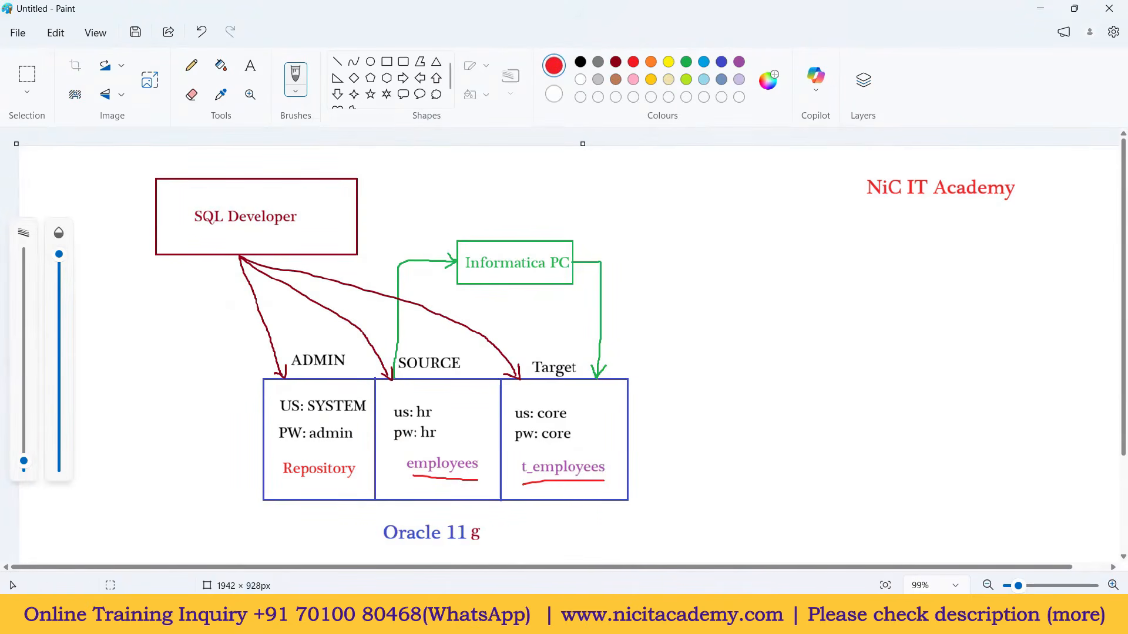
# Step: In the Notepad++ installation notes, highlight finished steps 1–4, then remaining steps 5–9
pyautogui.click(668, 616)
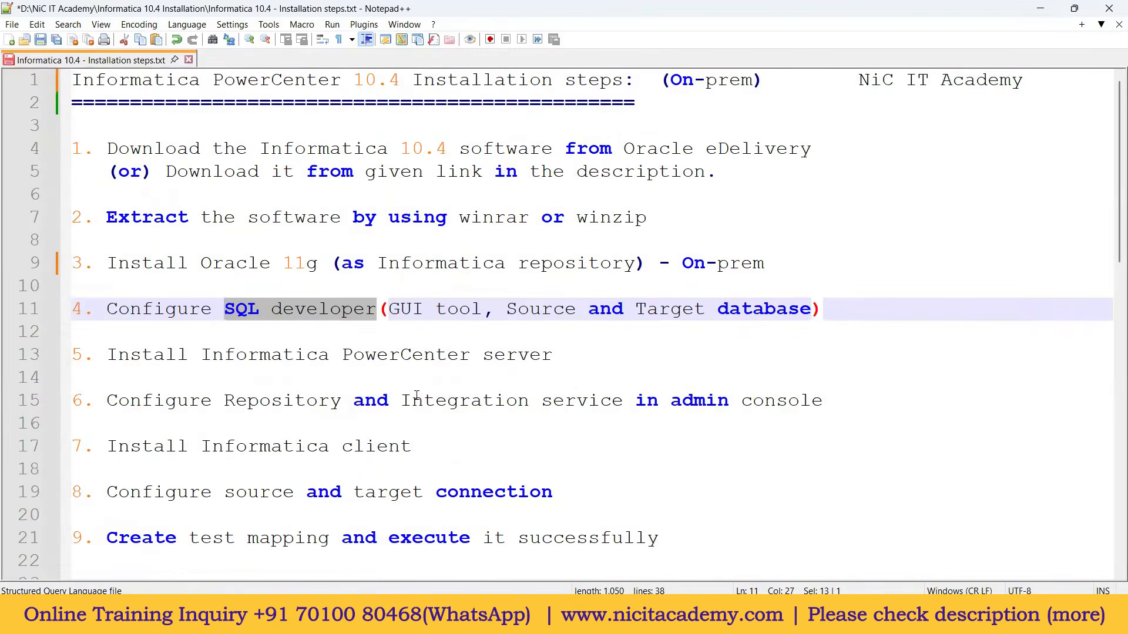
pyautogui.moveTo(833, 315); pyautogui.dragTo(72, 149)
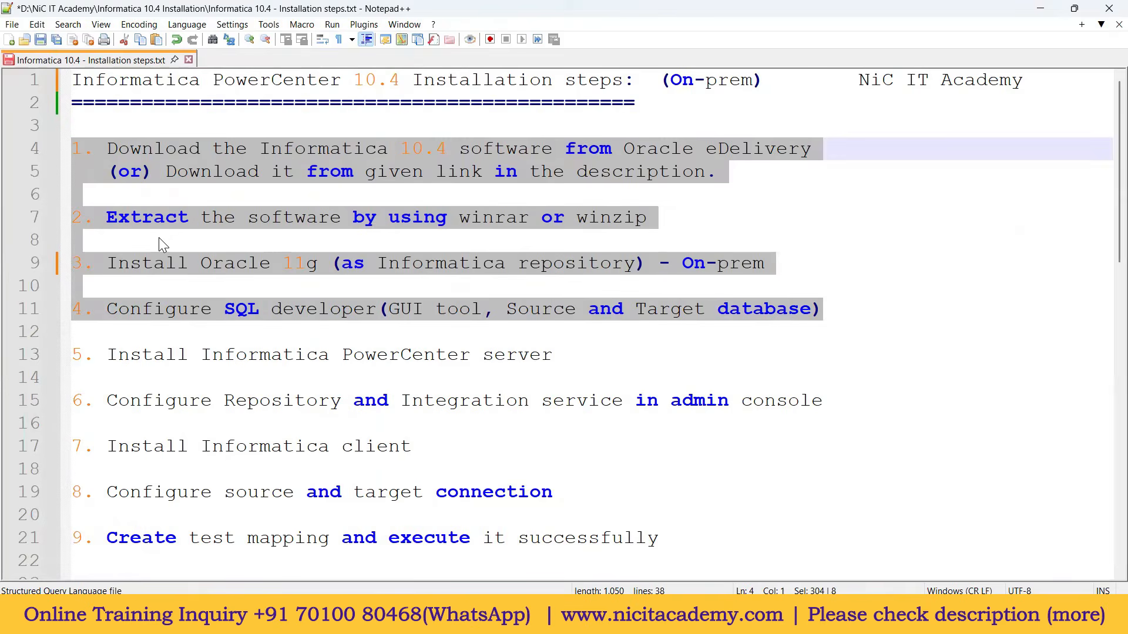
pyautogui.click(753, 332)
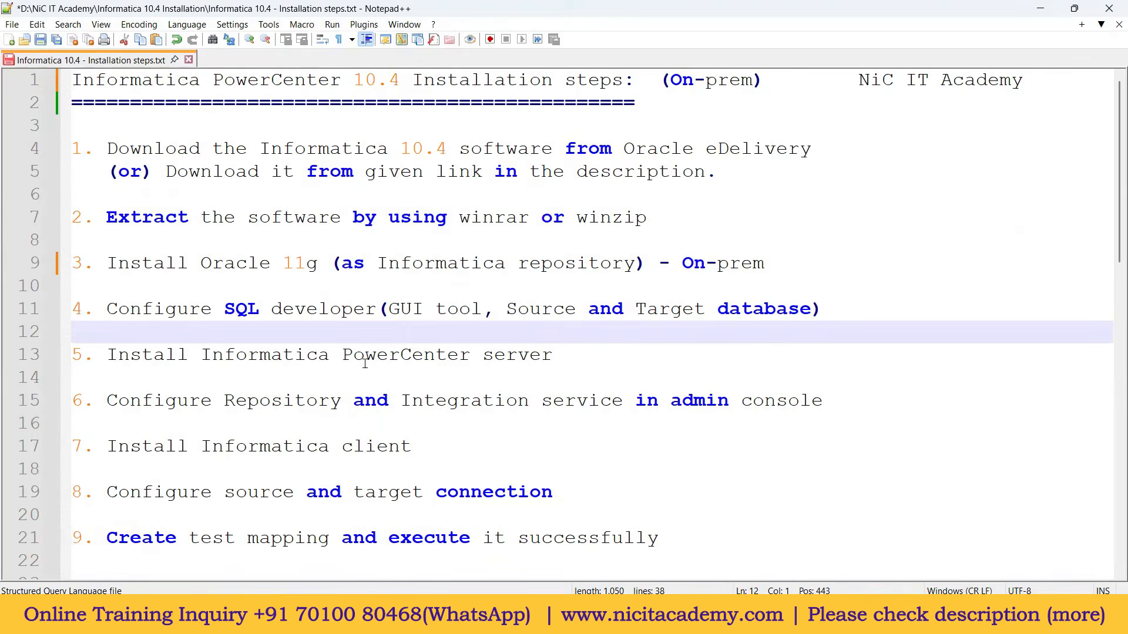
pyautogui.moveTo(109, 351); pyautogui.dragTo(659, 538)
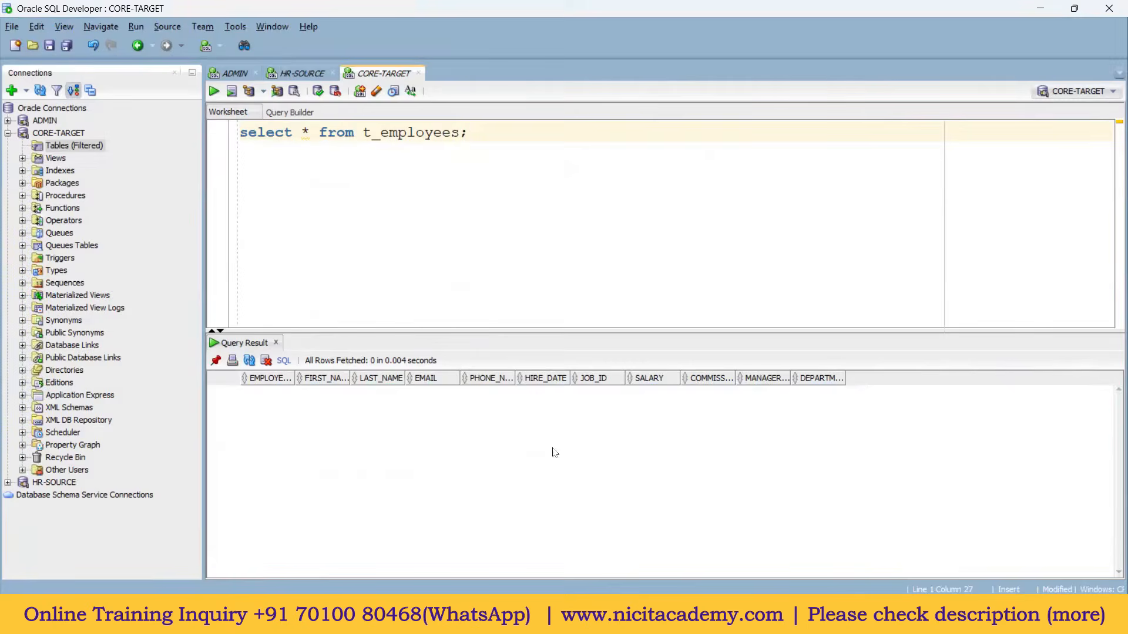
pyautogui.click(621, 617)
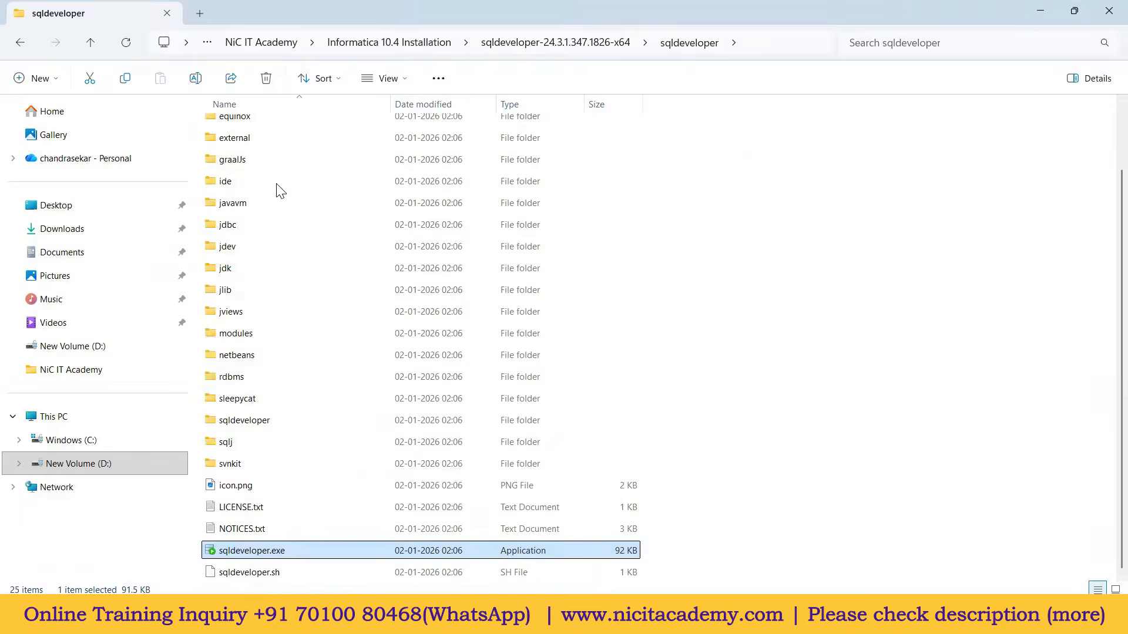
pyautogui.click(414, 43)
pyautogui.click(284, 193)
pyautogui.click(288, 303)
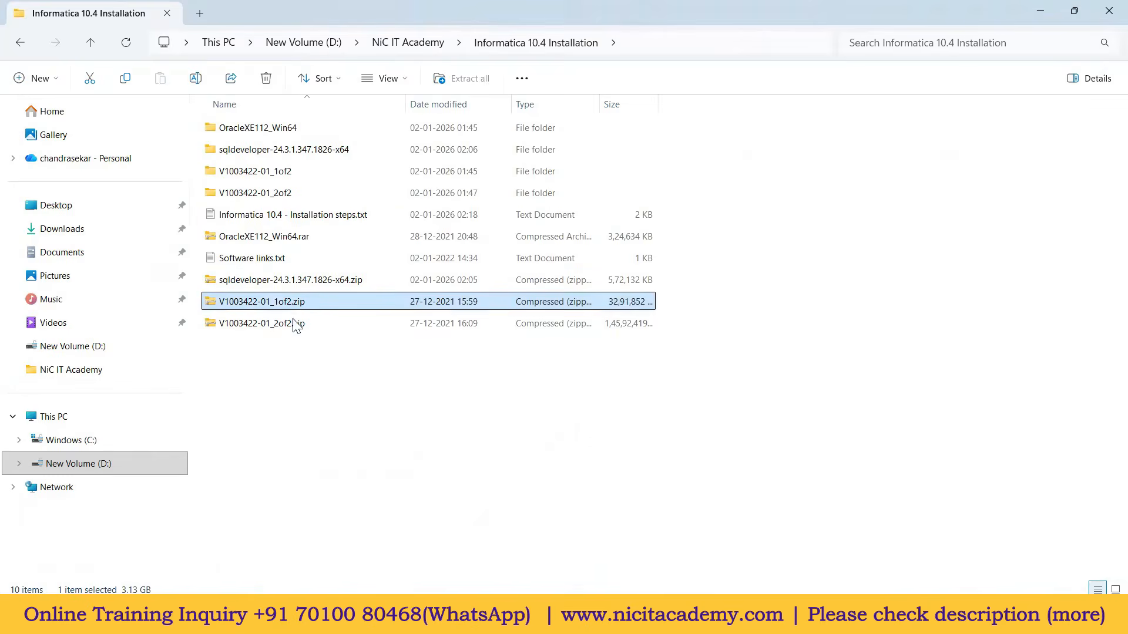
pyautogui.click(289, 325)
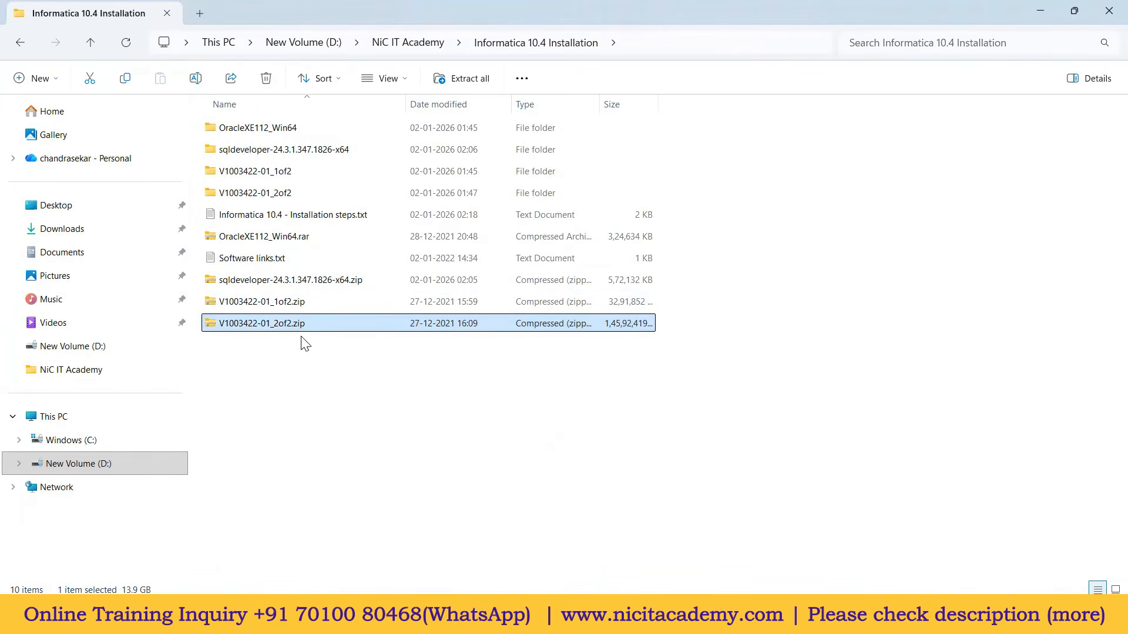
pyautogui.rightClick(299, 324)
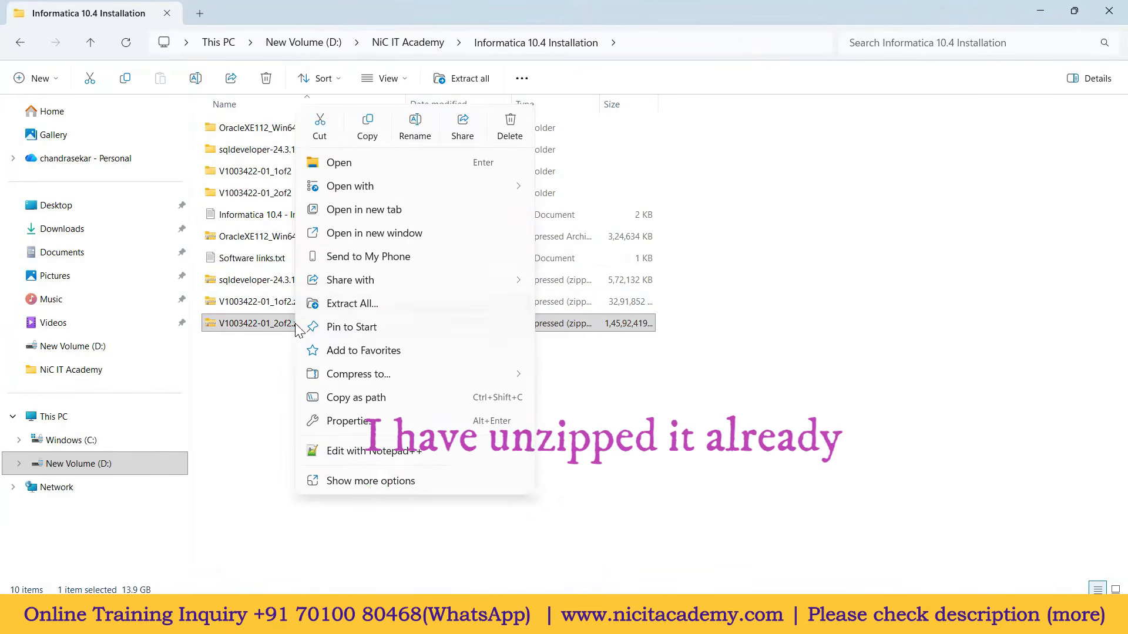
pyautogui.click(560, 385)
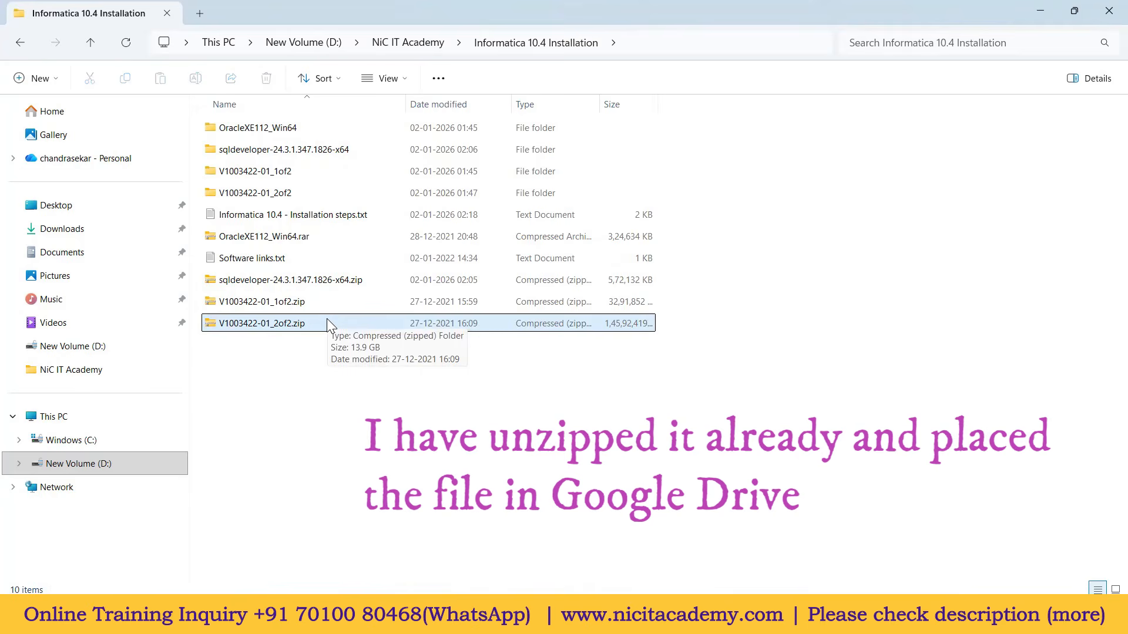
pyautogui.click(283, 195)
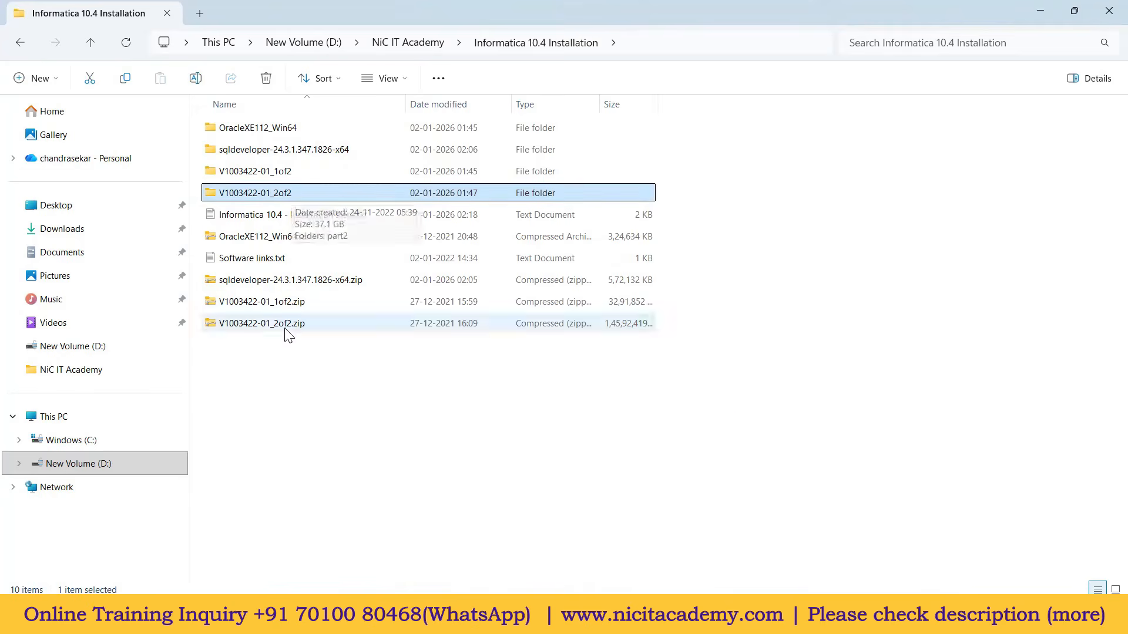
# Step: Navigate to V1003422-01_2of2 > part2 > informatica_1041_server_winem-64t > Server
pyautogui.doubleClick(286, 195)
pyautogui.doubleClick(233, 132)
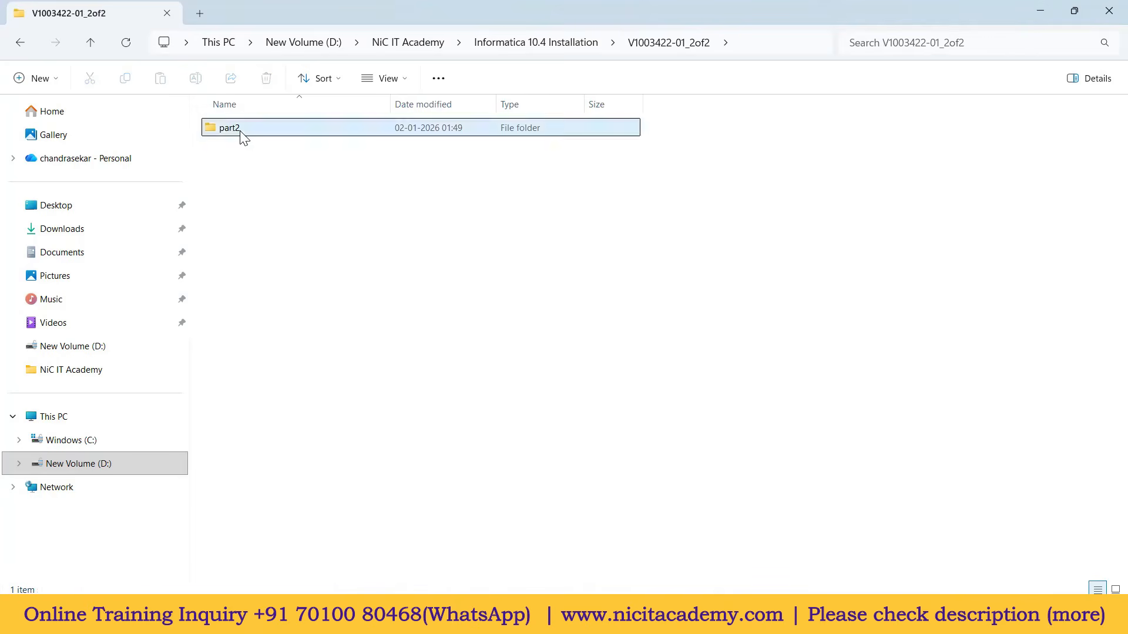
pyautogui.click(326, 135)
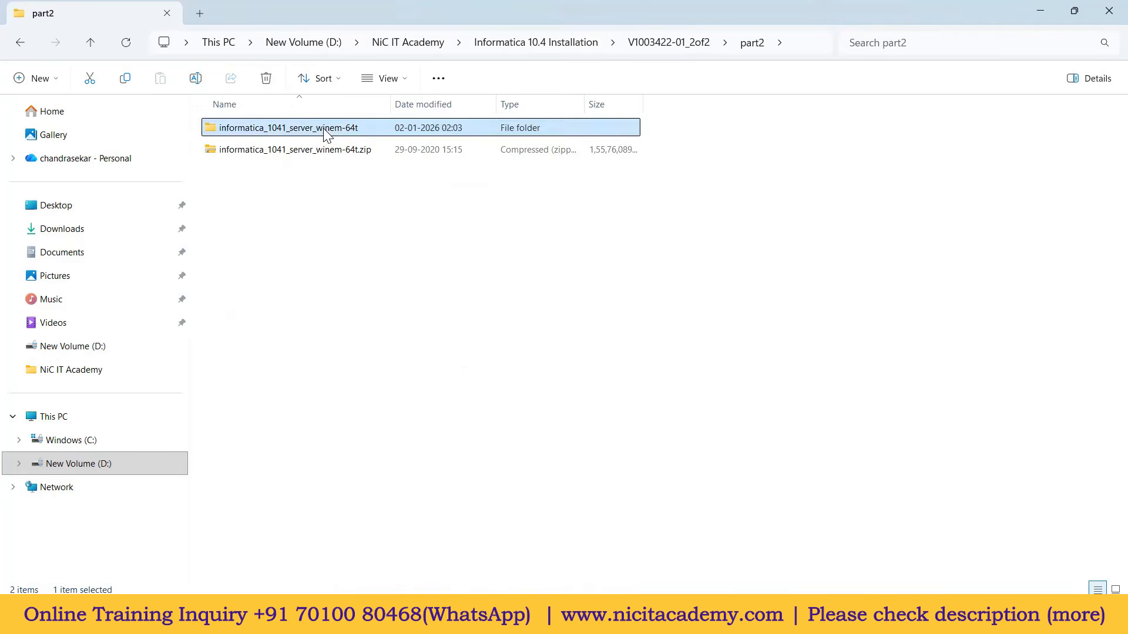
pyautogui.doubleClick(321, 134)
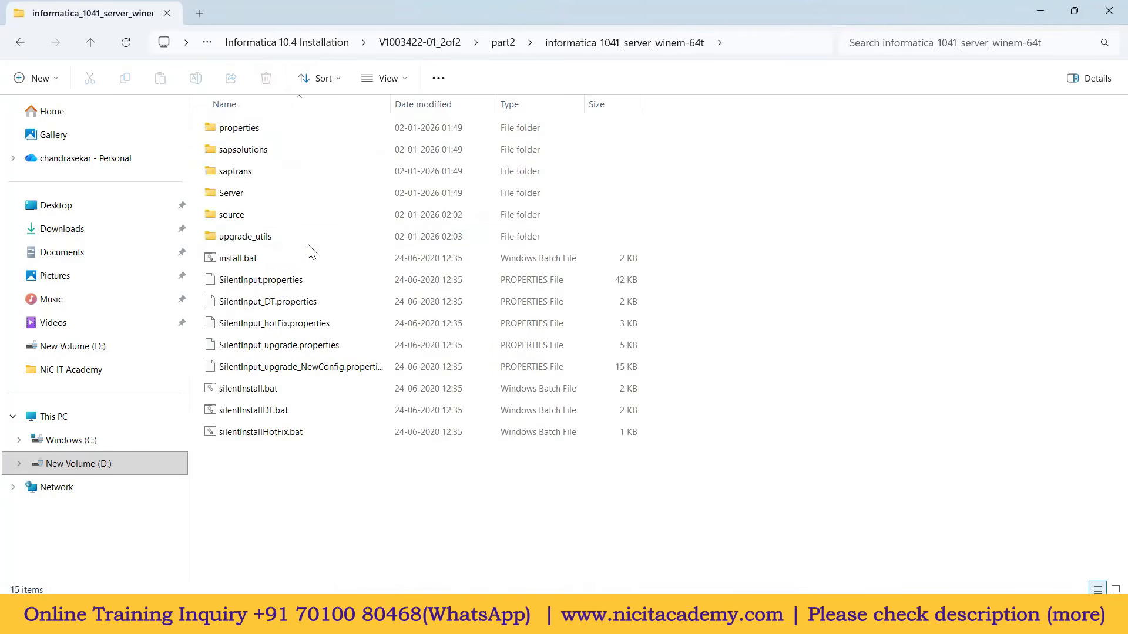
pyautogui.doubleClick(254, 195)
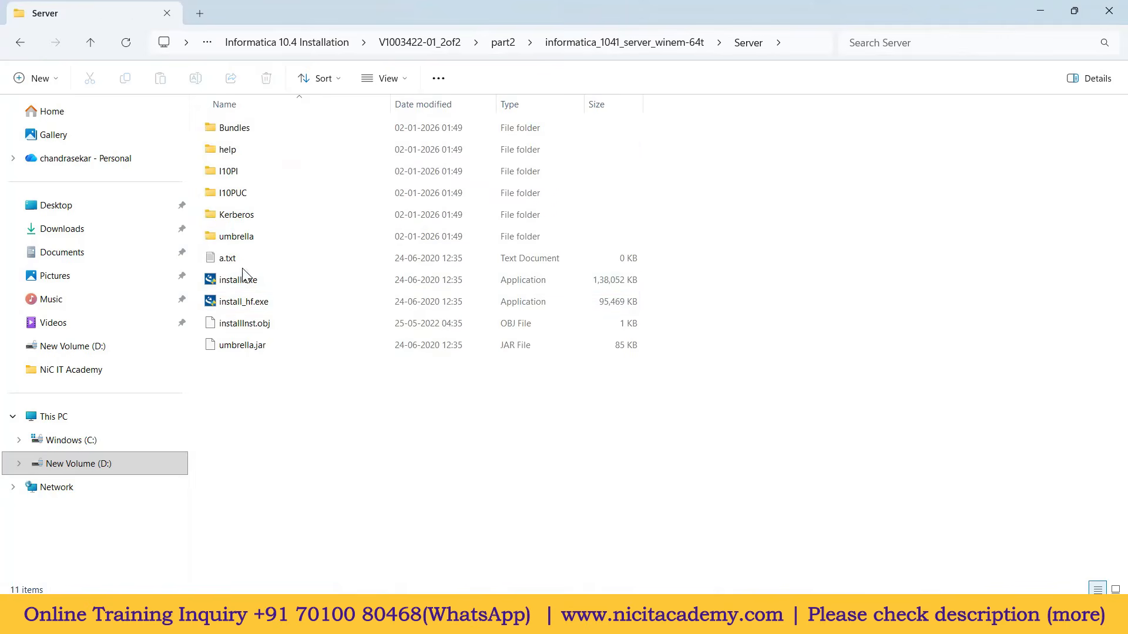
# Step: Run install.exe as administrator
pyautogui.click(268, 285)
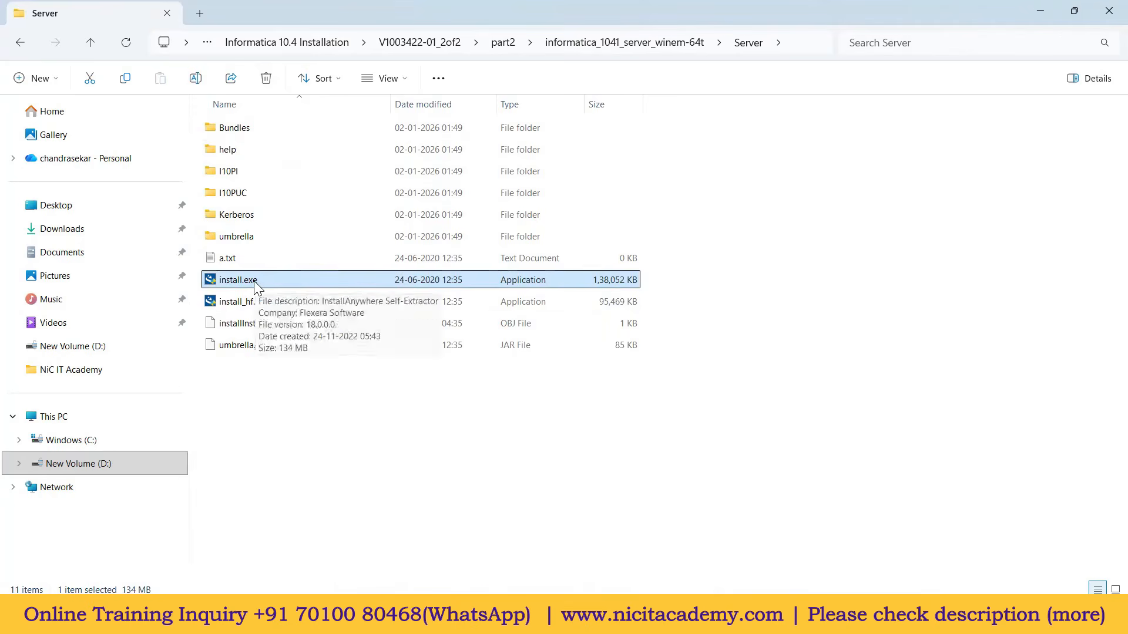
pyautogui.click(369, 512)
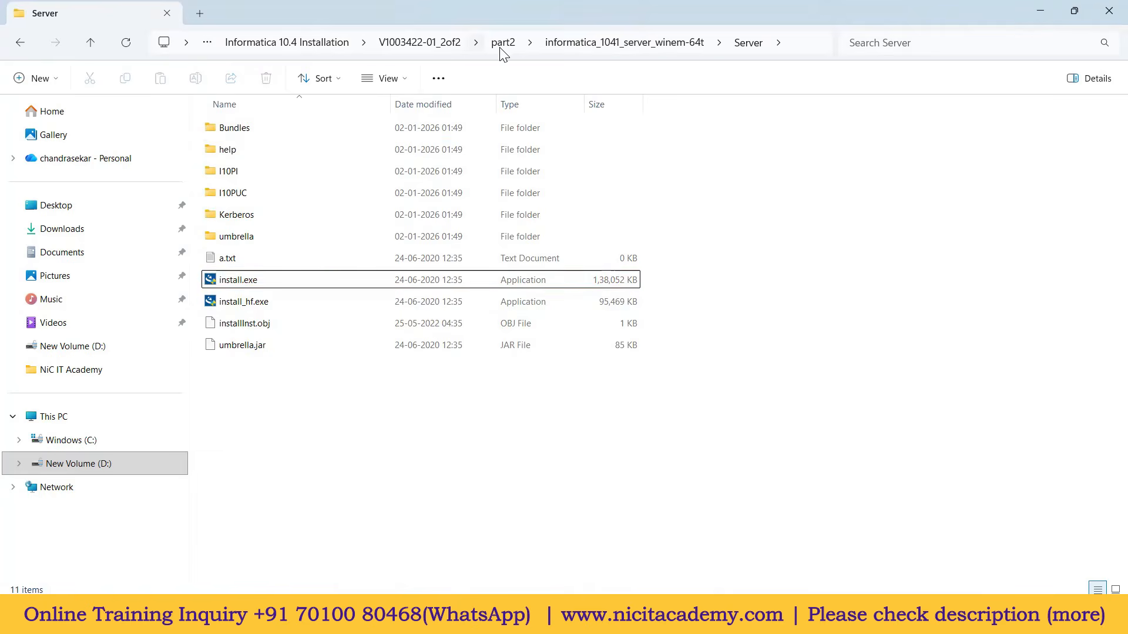
pyautogui.click(254, 284)
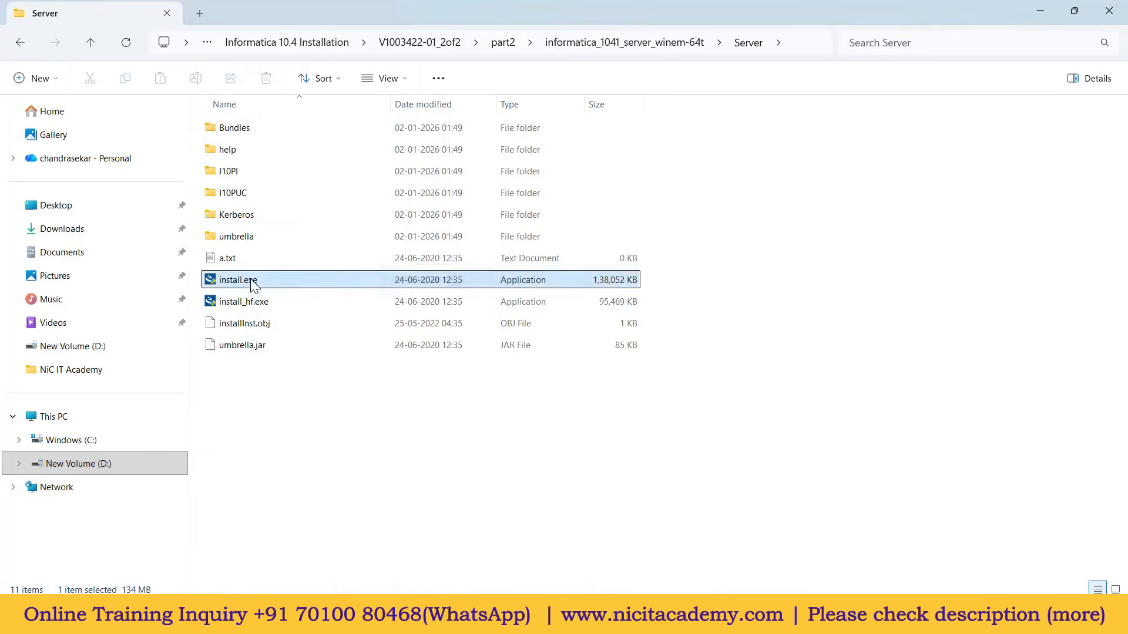
pyautogui.rightClick(254, 284)
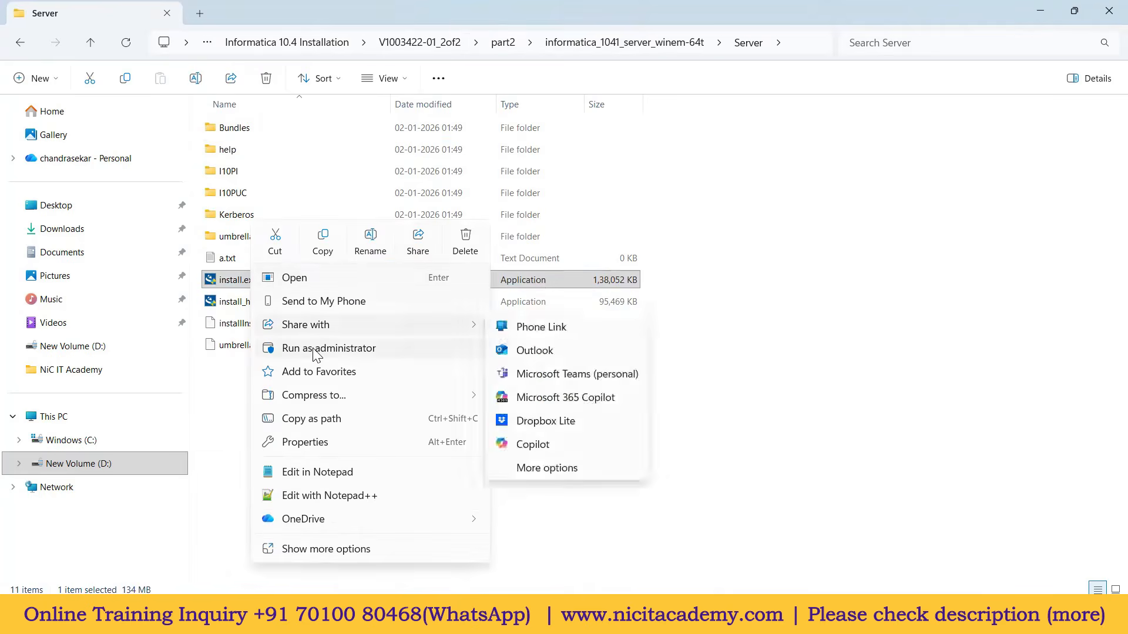
pyautogui.click(345, 353)
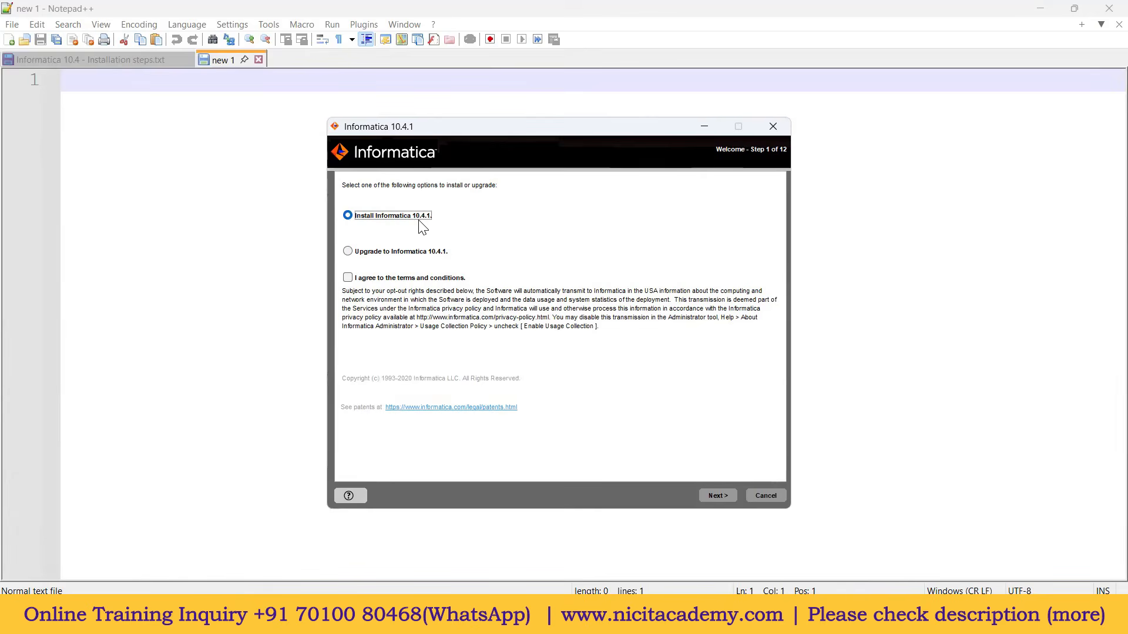
# Step: Accept the terms for a new install, advance to the license step, then return to File Explorer
pyautogui.click(351, 278)
pyautogui.click(723, 497)
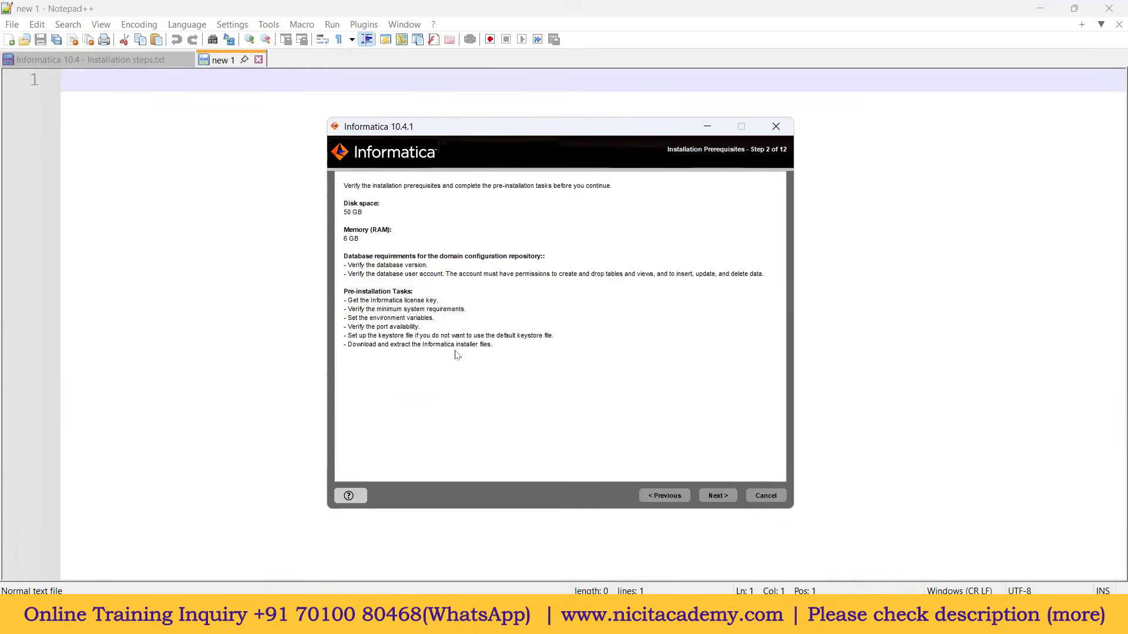
pyautogui.click(721, 498)
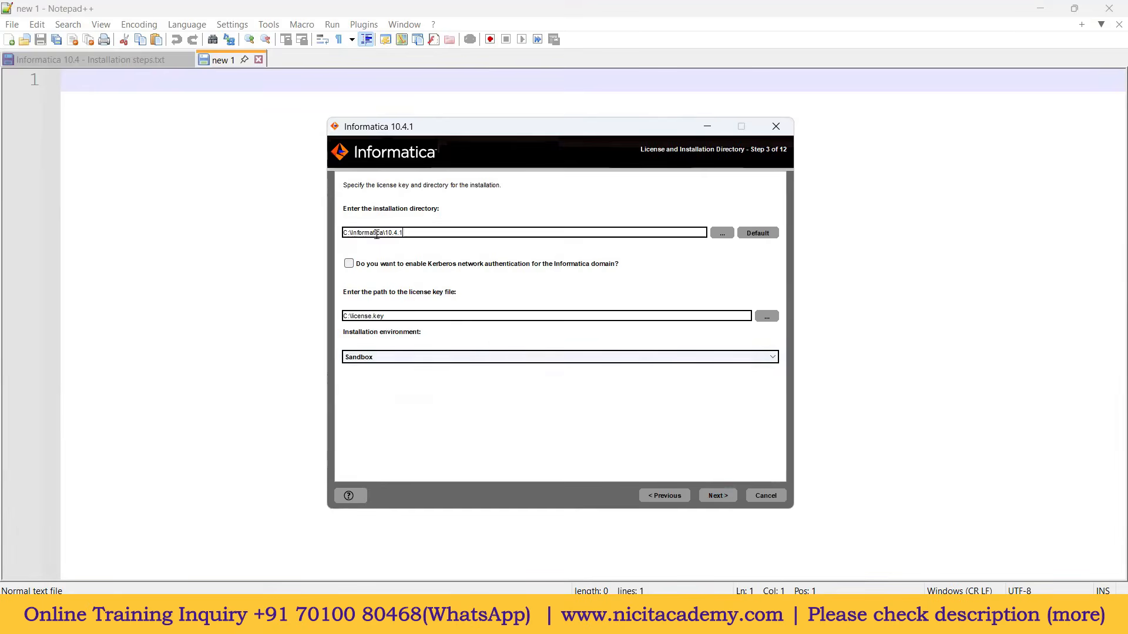
pyautogui.moveTo(391, 317); pyautogui.dragTo(340, 314)
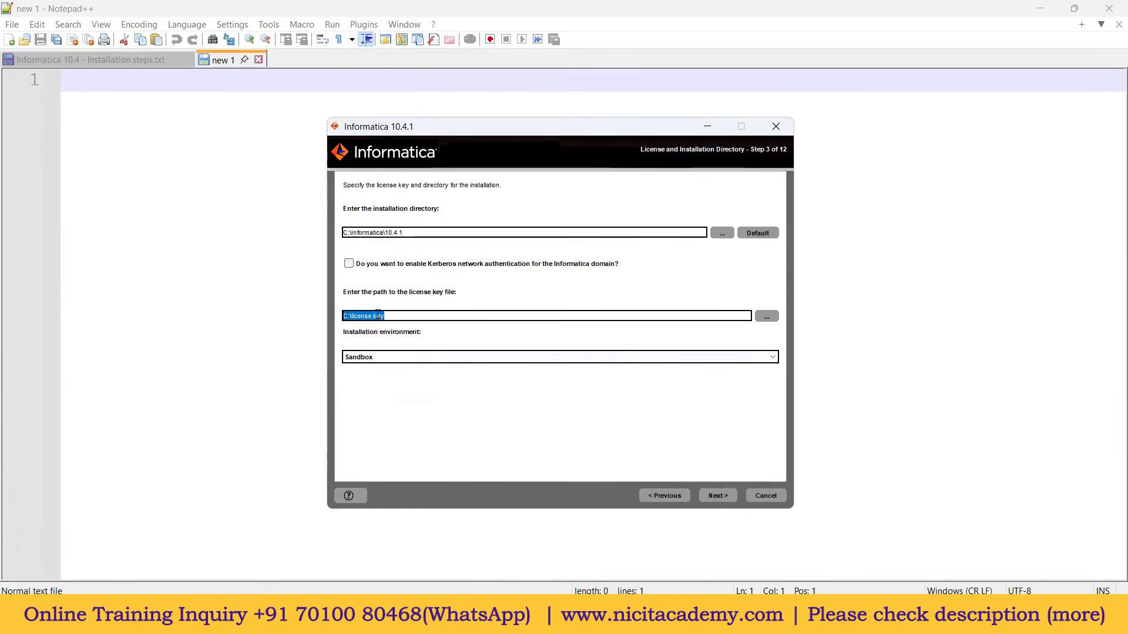
pyautogui.click(614, 618)
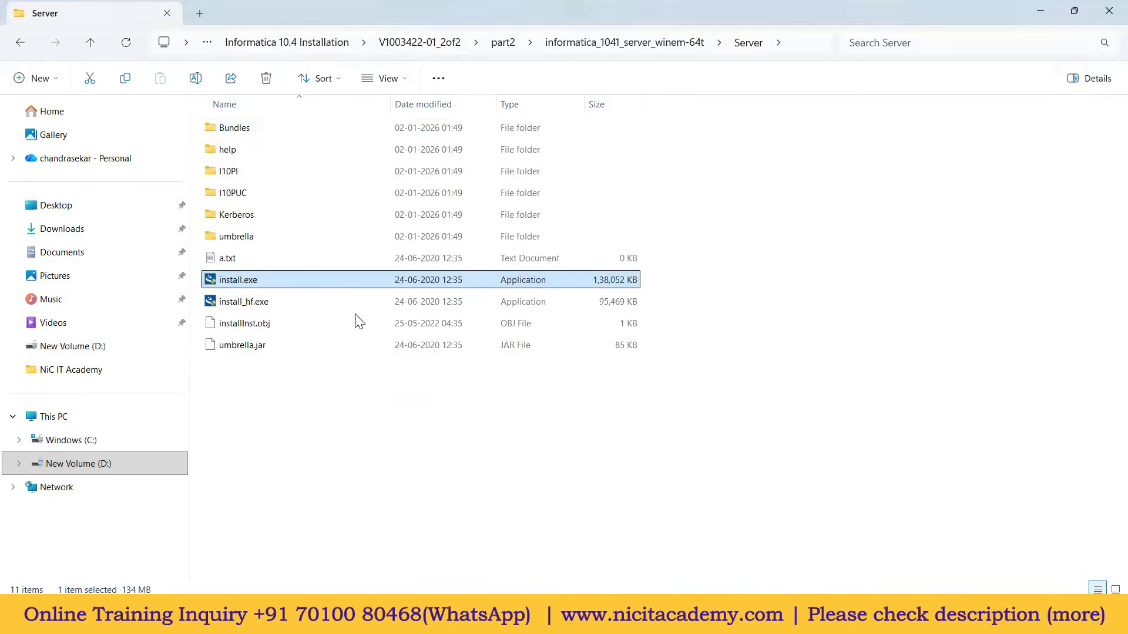
# Step: Locate the Oracle license key file in V1003422-01_1of2 > part1
pyautogui.click(422, 44)
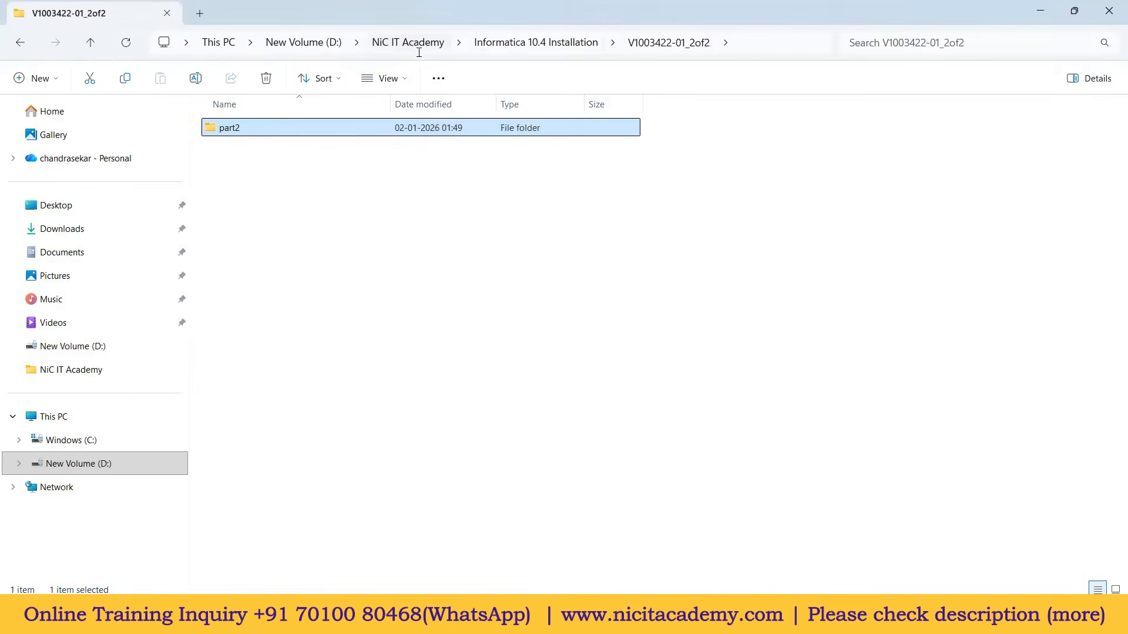
pyautogui.click(515, 47)
pyautogui.doubleClick(291, 171)
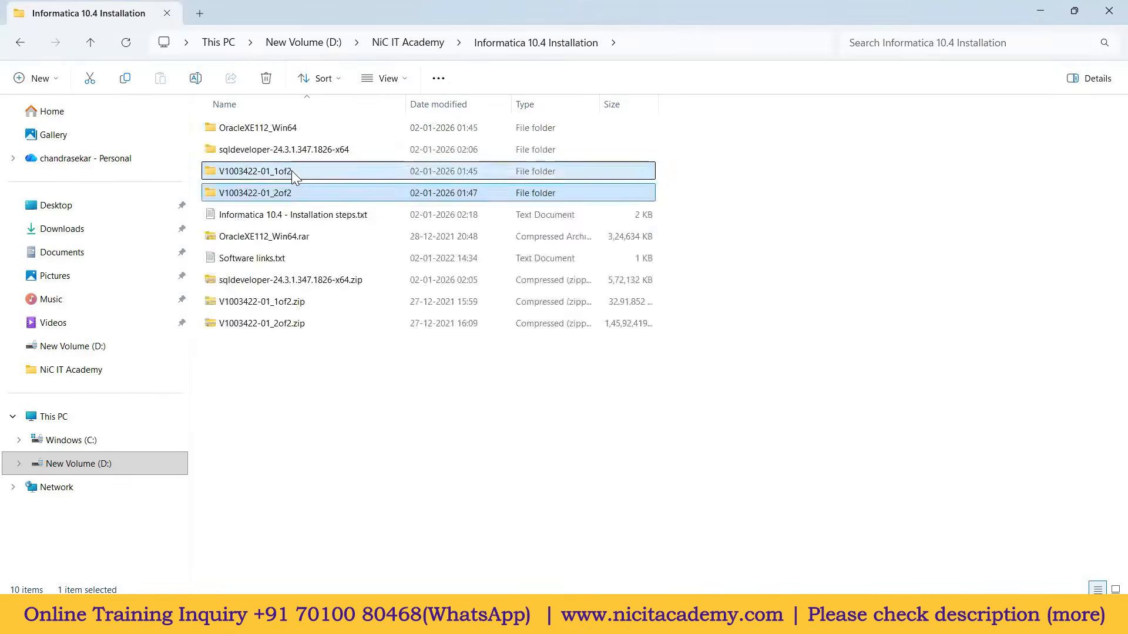
pyautogui.doubleClick(251, 131)
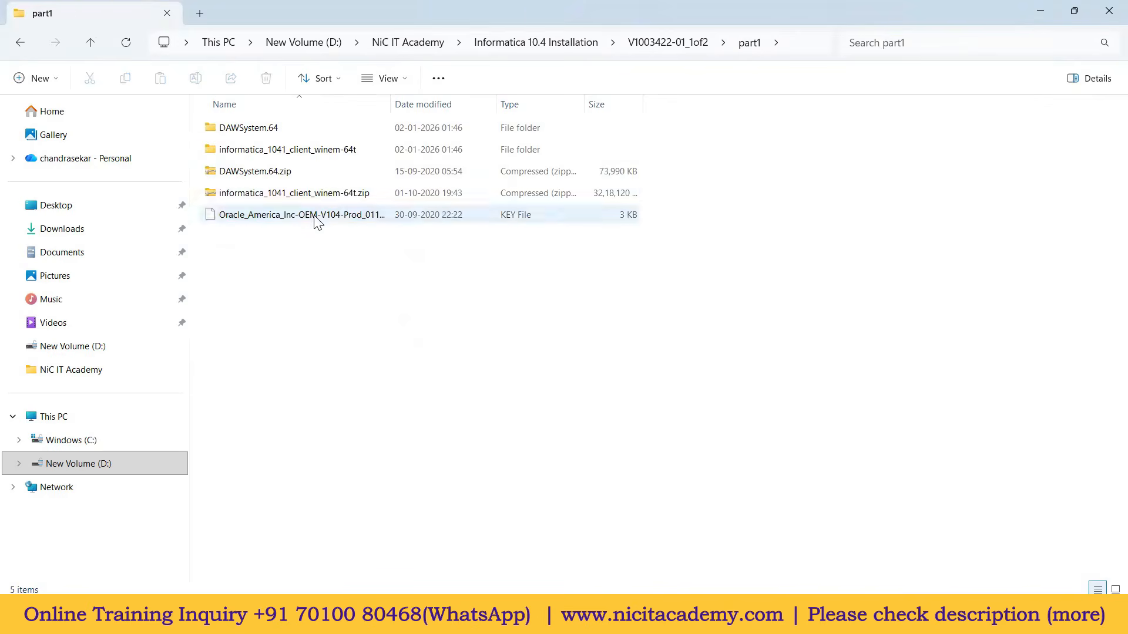
pyautogui.click(315, 217)
pyautogui.moveTo(390, 111); pyautogui.dragTo(510, 118)
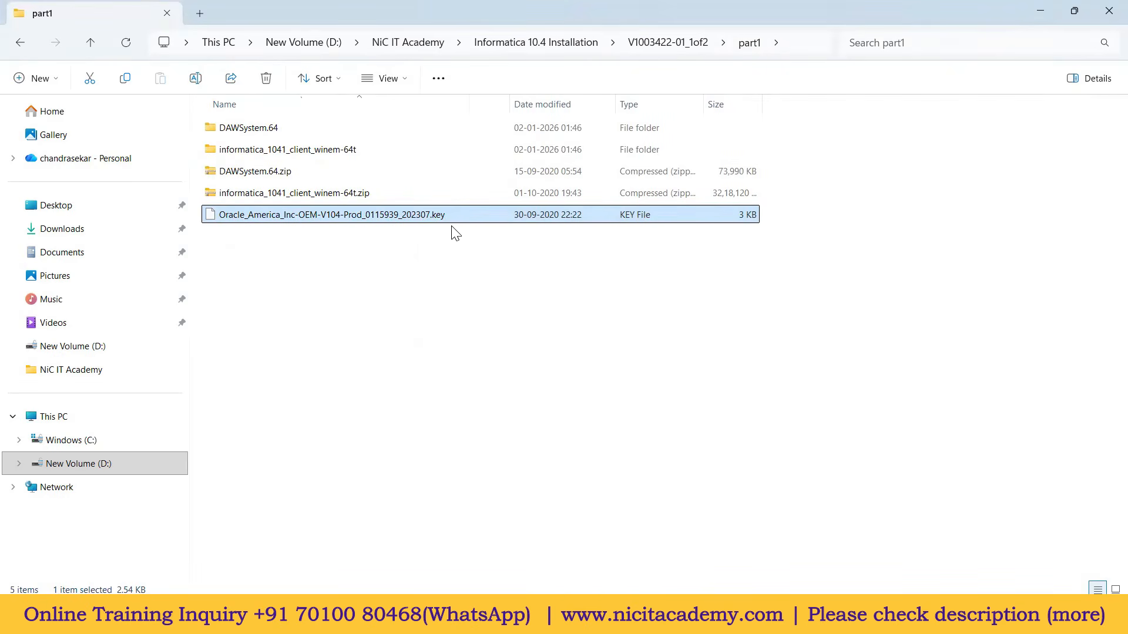
# Step: Paste the key file into the Informatica 10.4 Installation folder and copy that folder's path
pyautogui.click(419, 47)
pyautogui.doubleClick(319, 130)
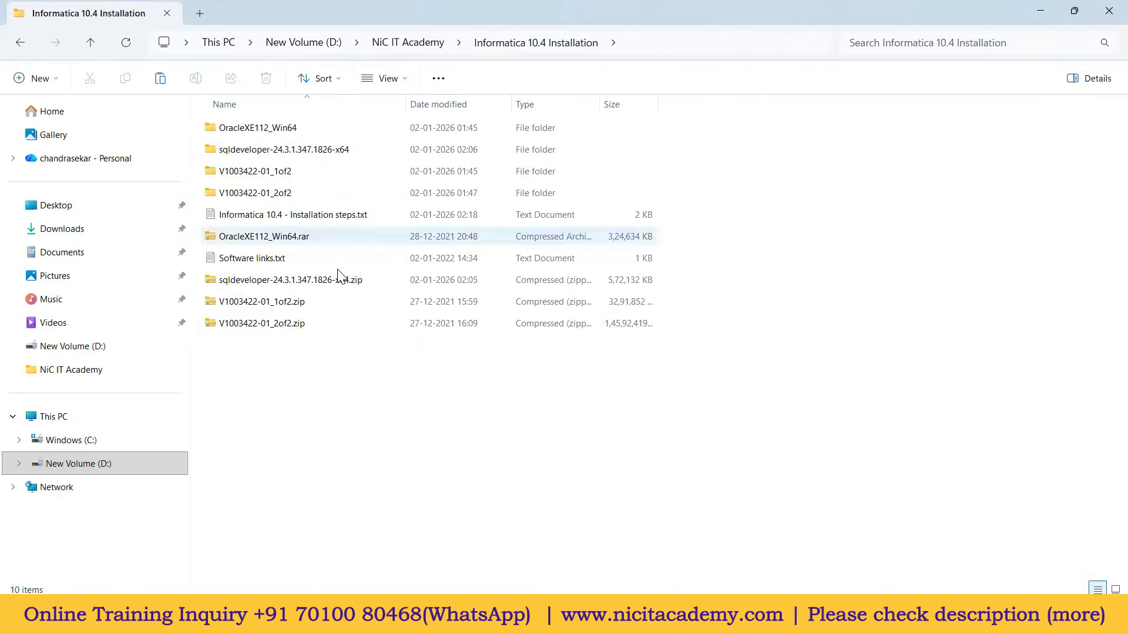
pyautogui.hotkey('ctrl', 'v')
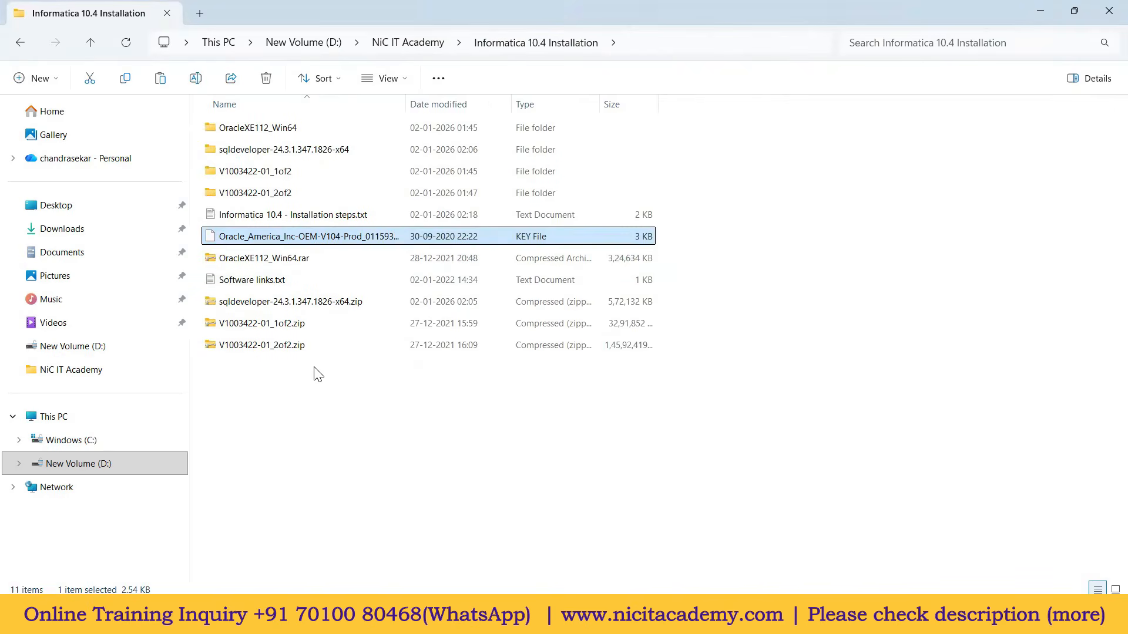
pyautogui.doubleClick(405, 104)
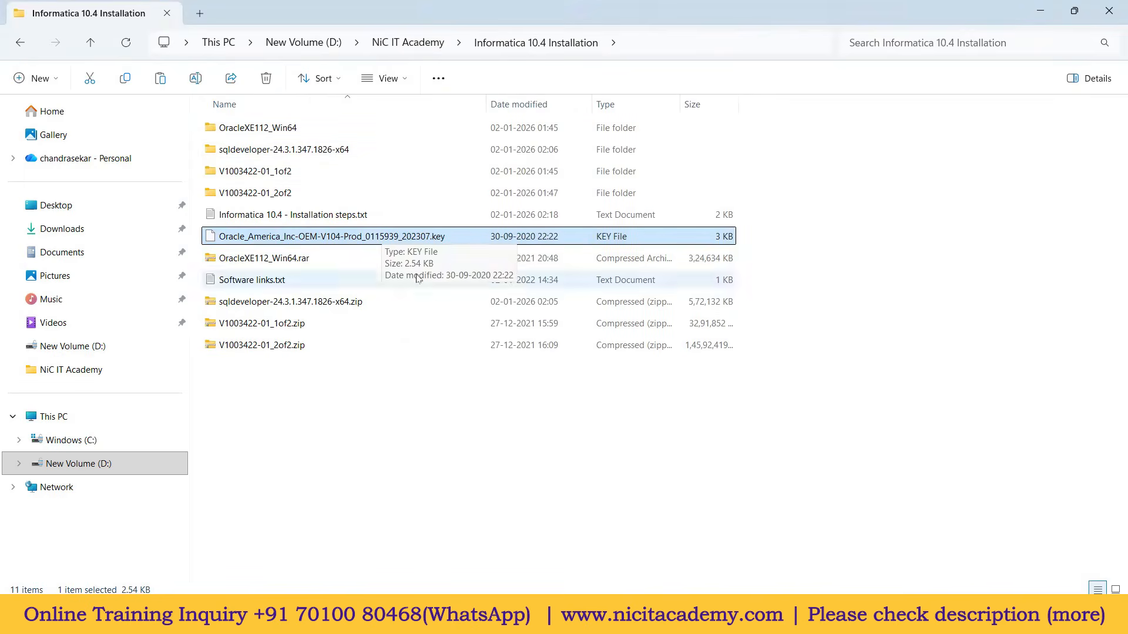
pyautogui.click(647, 41)
pyautogui.hotkey('ctrl', 'c')
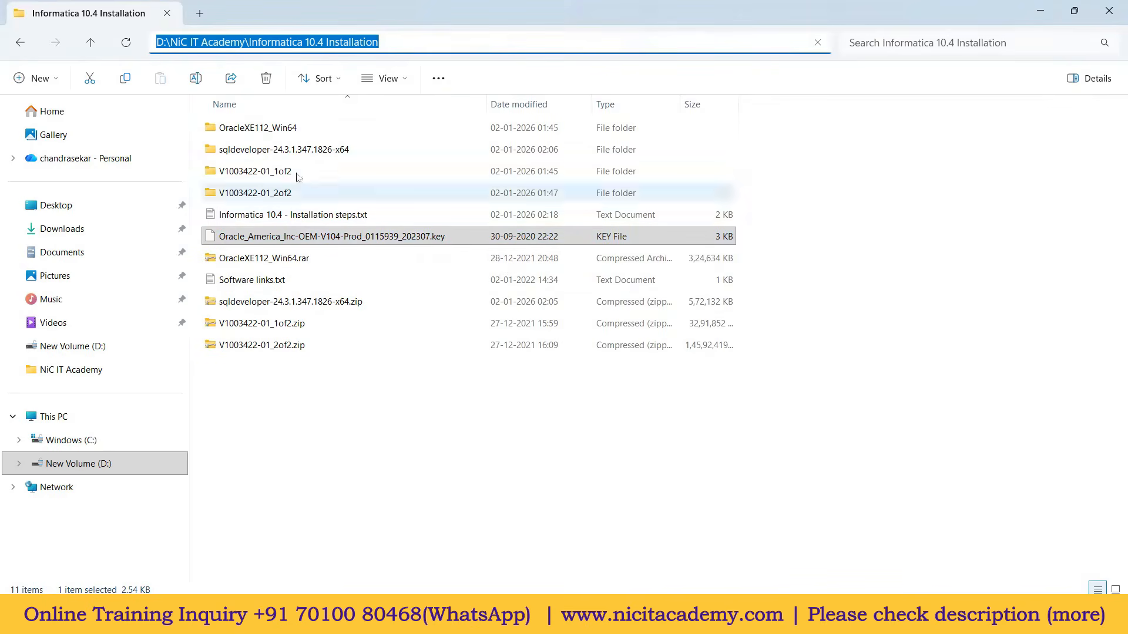
pyautogui.click(658, 618)
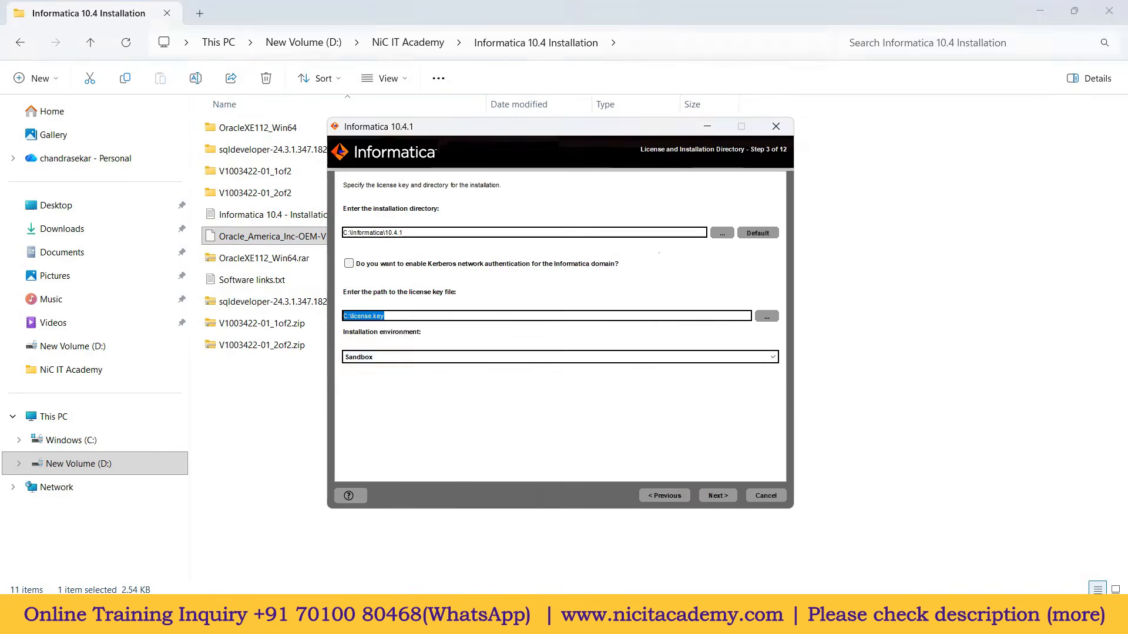
# Step: Set the license key to the Oracle .key file in the Informatica 10.4 Installation folder
pyautogui.click(767, 317)
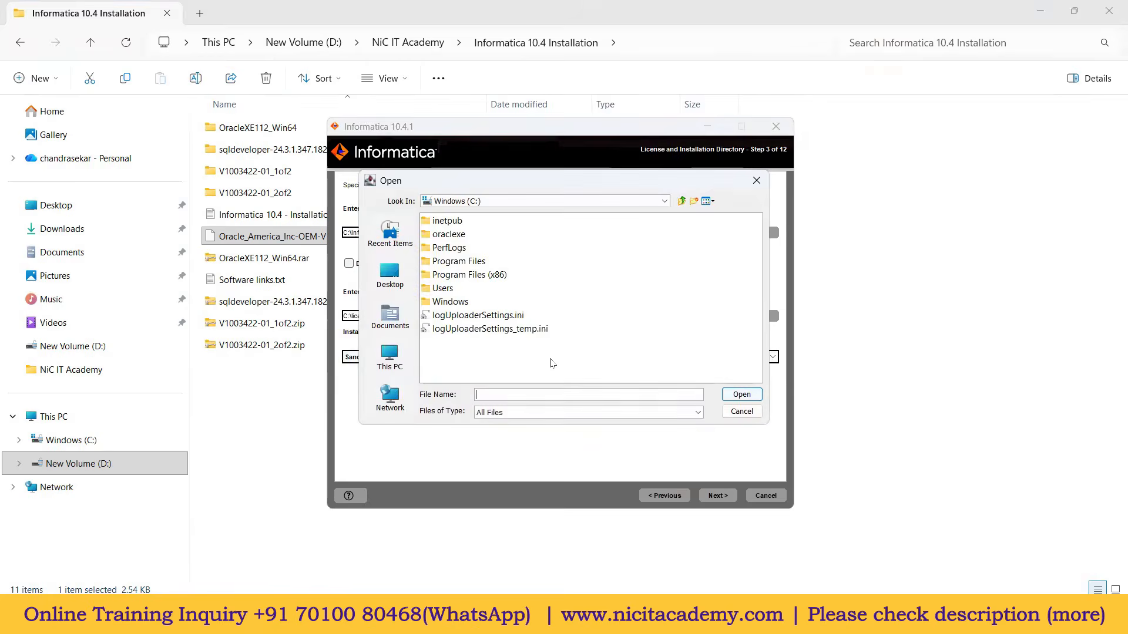
pyautogui.hotkey('ctrl', 'v')
pyautogui.press('Return')
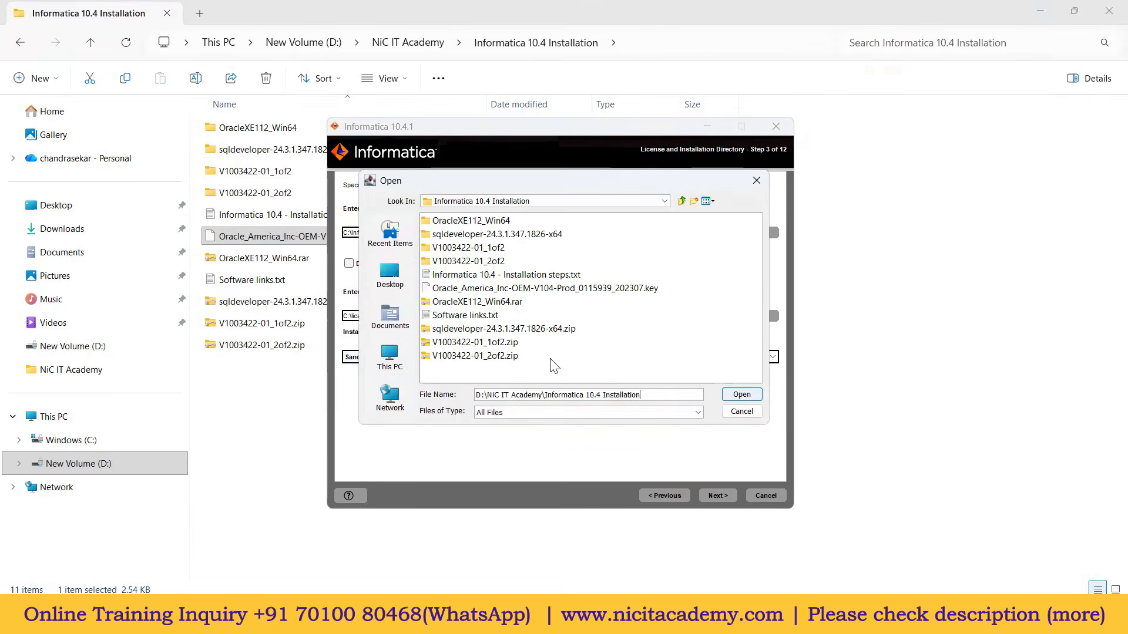
pyautogui.click(543, 289)
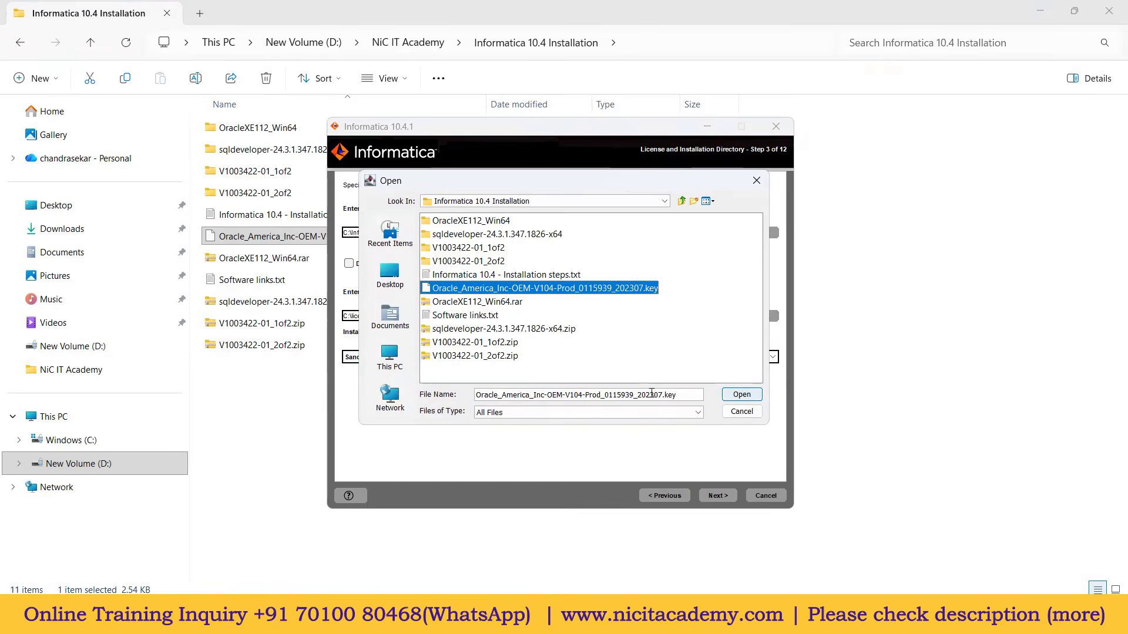
pyautogui.click(737, 396)
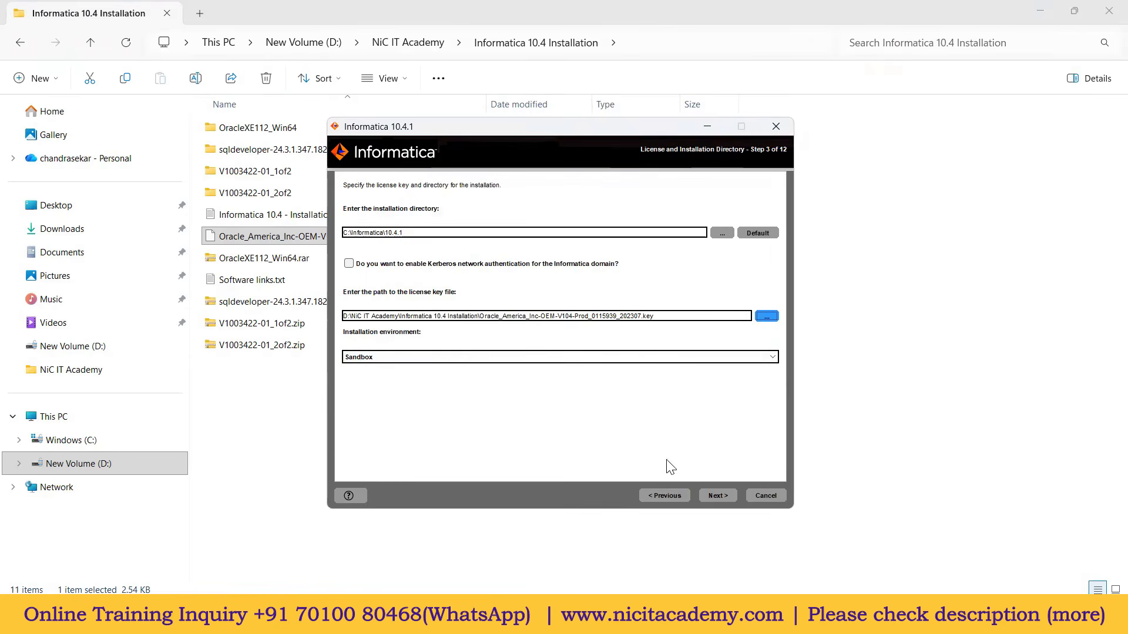
# Step: Run the installation, choose Create a domain, and allow Java through the firewall
pyautogui.click(718, 496)
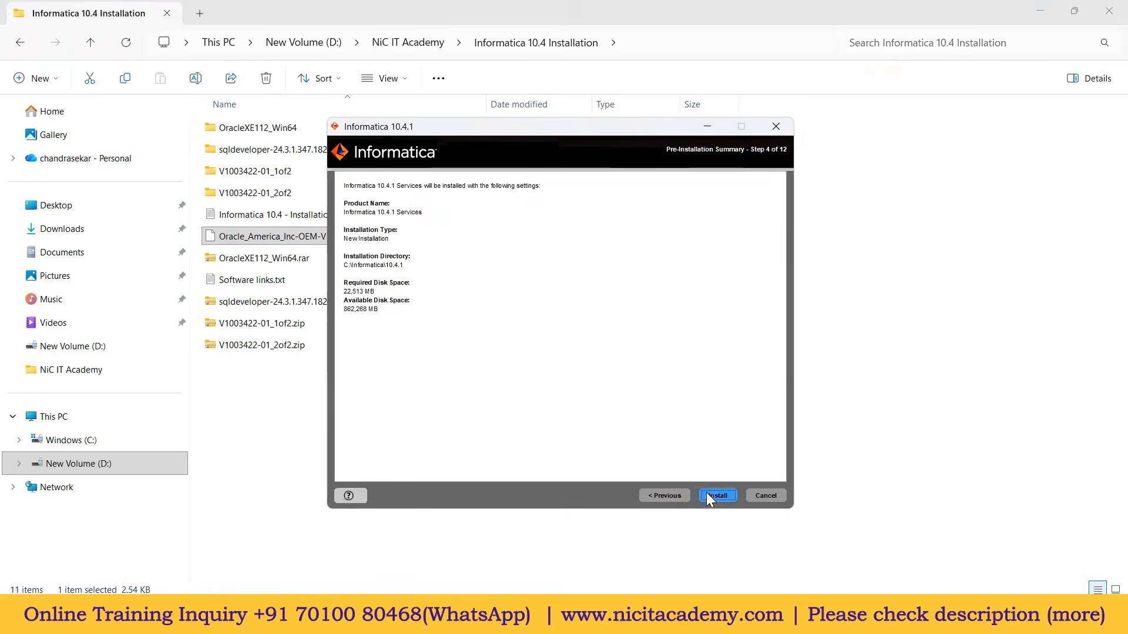
pyautogui.click(711, 495)
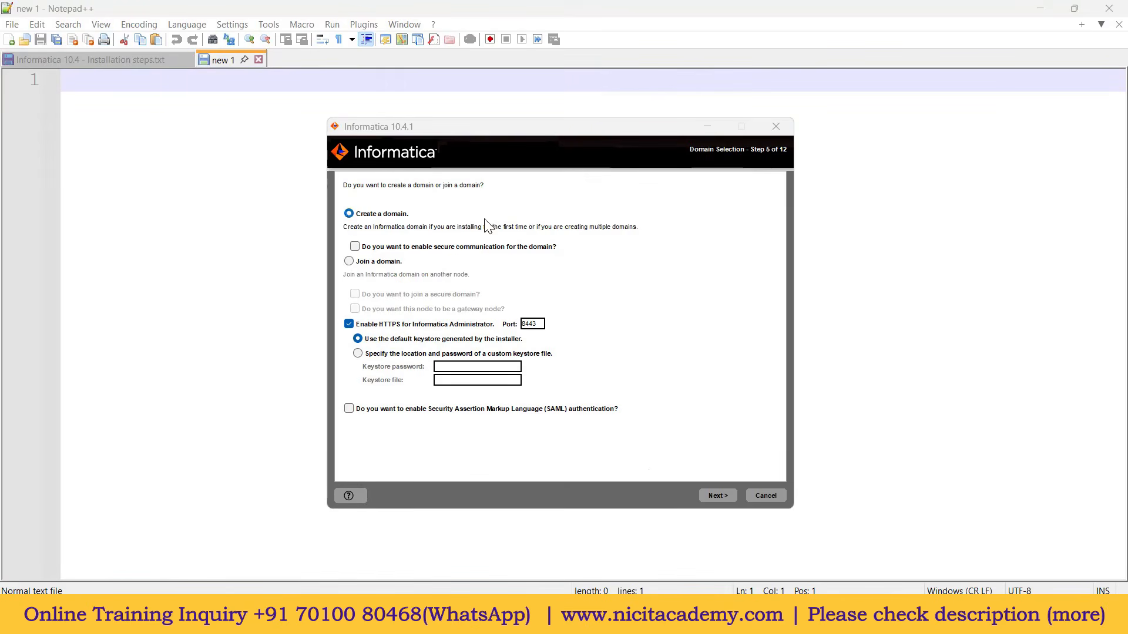
pyautogui.click(714, 497)
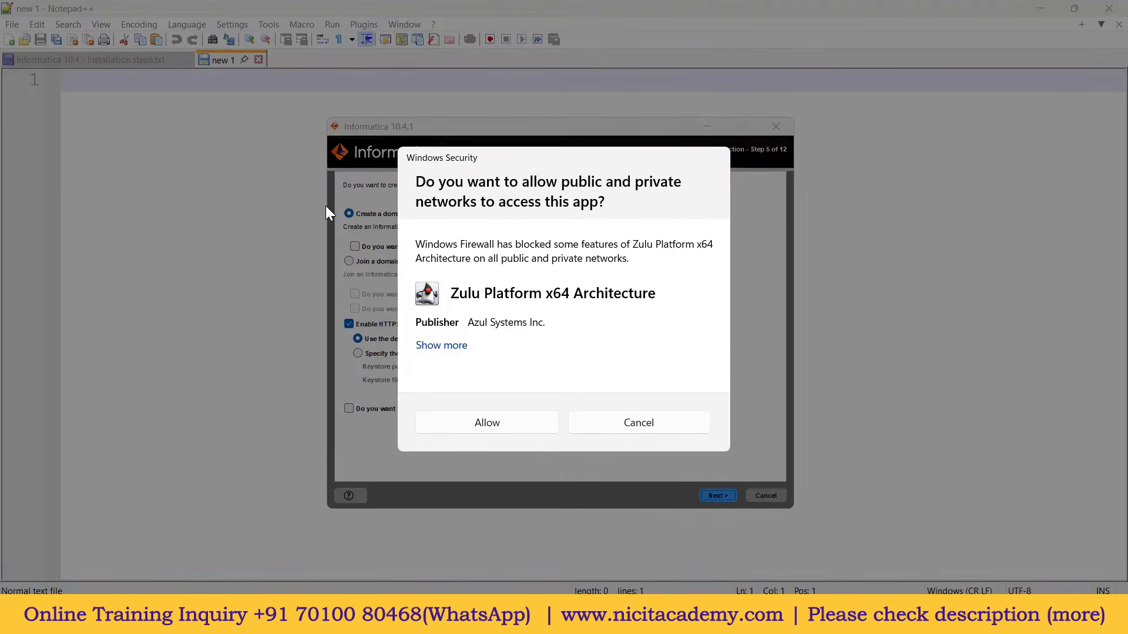
pyautogui.click(496, 425)
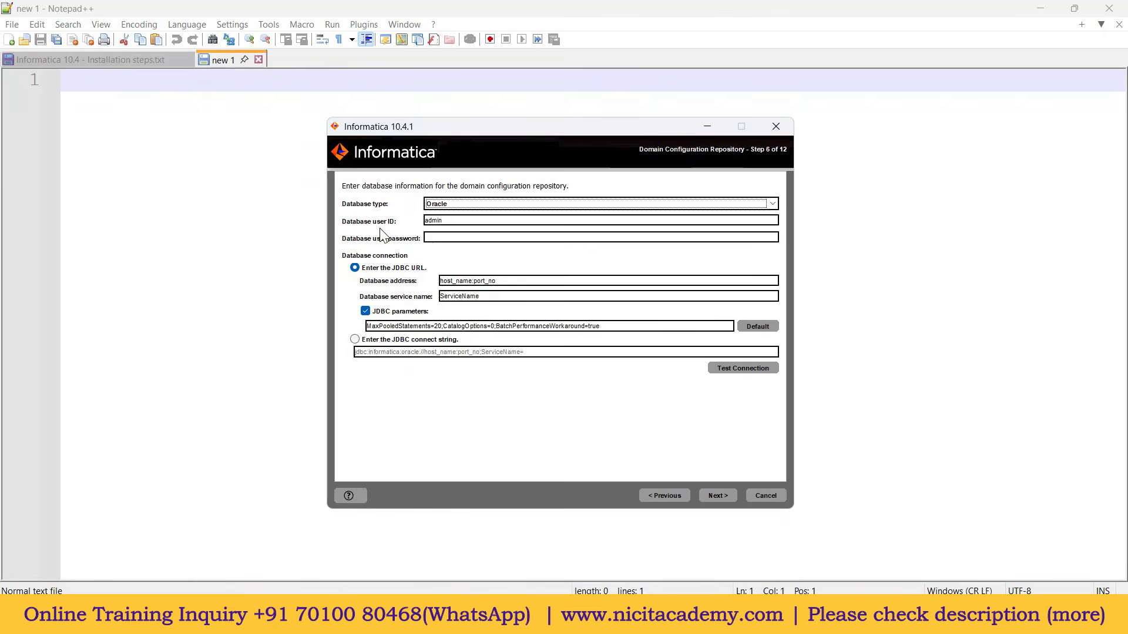
# Step: Enter system as the database user ID and type the database password
pyautogui.click(455, 221)
pyautogui.moveTo(455, 221); pyautogui.dragTo(399, 221)
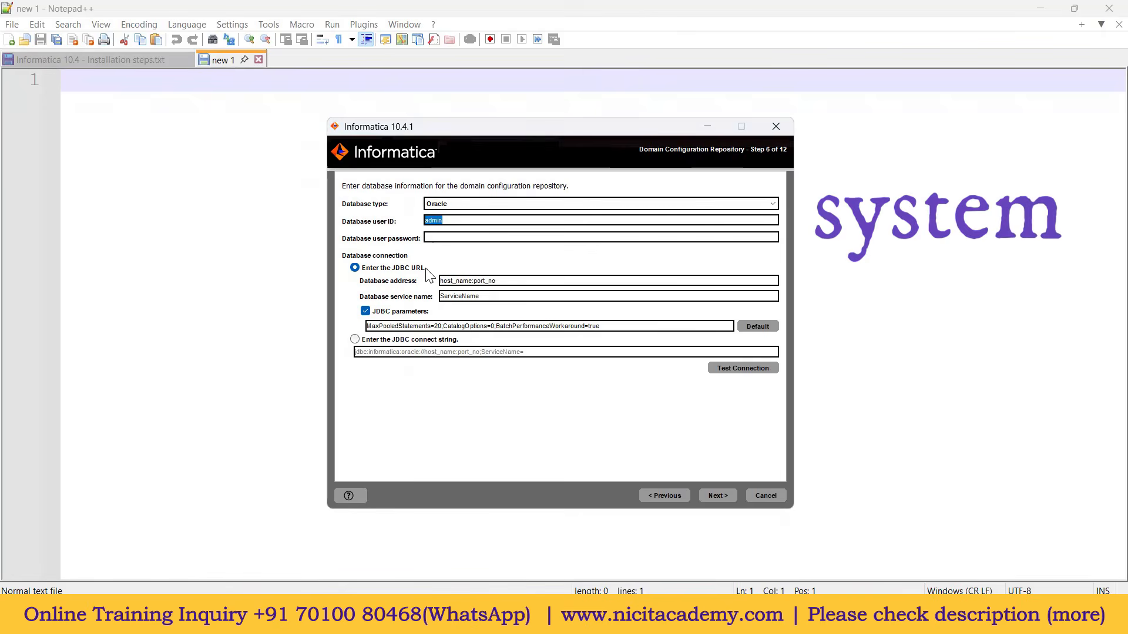
pyautogui.write('system')
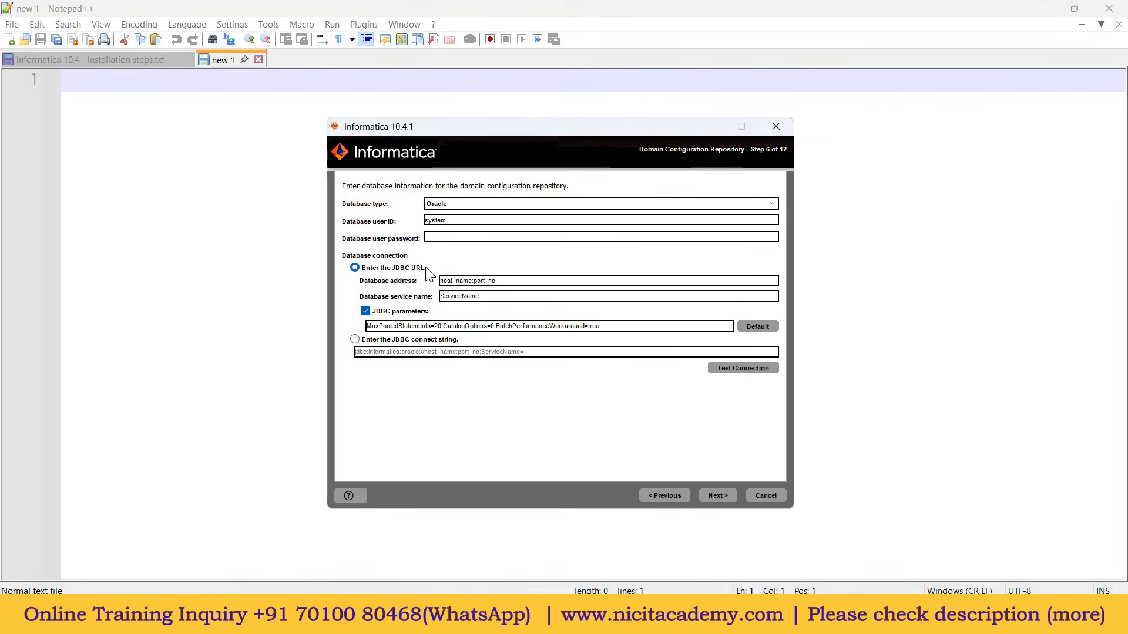
pyautogui.doubleClick(453, 221)
pyautogui.click(448, 239)
pyautogui.write('admi')
# Step: Check the SYSTEM account's password in SQL Developer and the Paint diagram
pyautogui.click(744, 618)
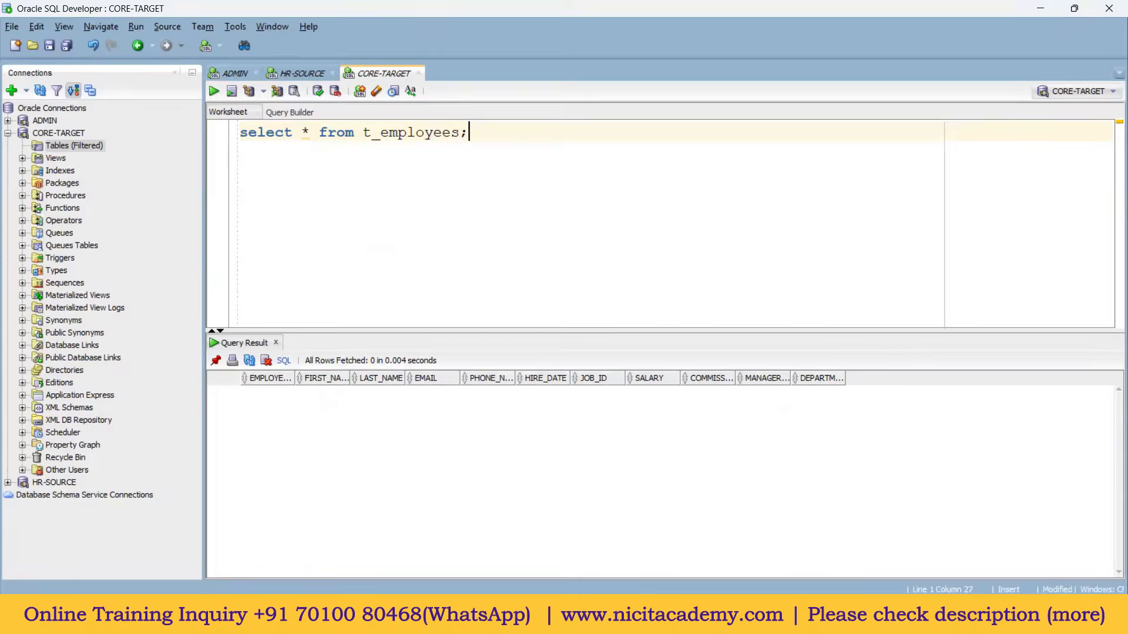
pyautogui.click(718, 618)
pyautogui.moveTo(323, 416)
pyautogui.mouseDown()
pyautogui.moveTo(337, 415)
pyautogui.moveTo(349, 448)
pyautogui.mouseUp()
pyautogui.click(651, 617)
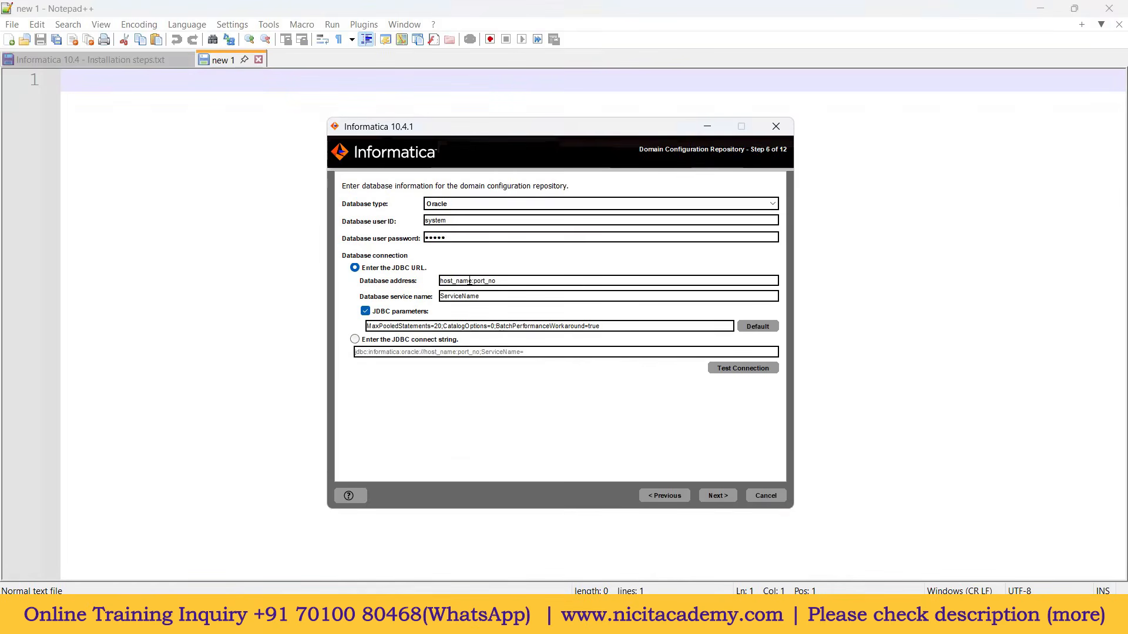
# Step: Set address localhost:1521 and service name xe, test the connection successfully, and continue
pyautogui.doubleClick(470, 281)
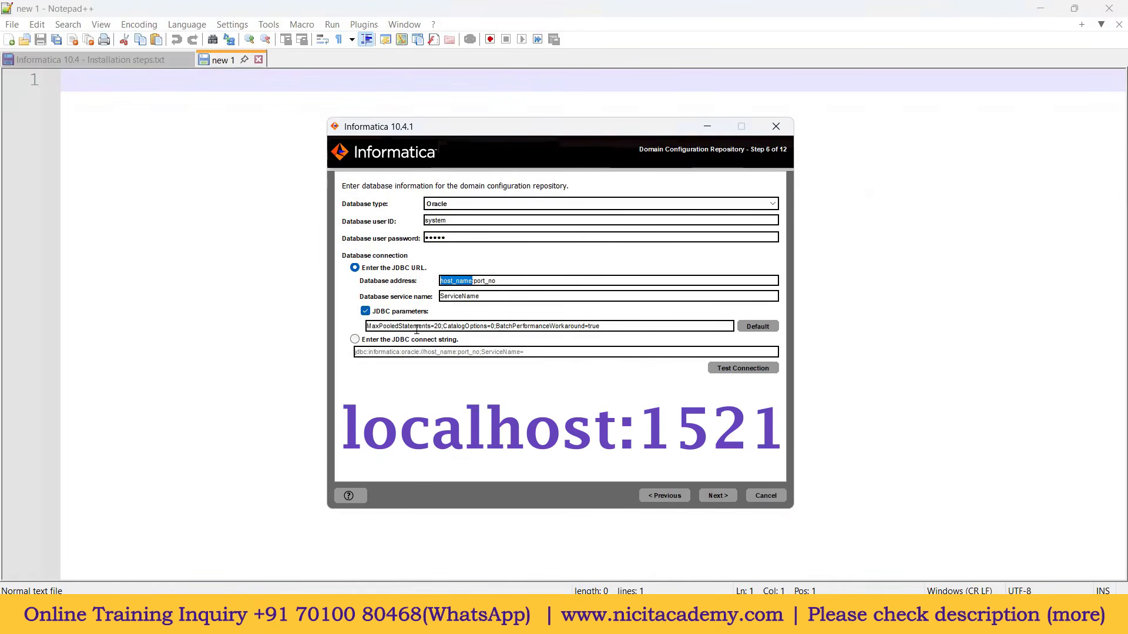
pyautogui.write('localhost')
pyautogui.doubleClick(469, 280)
pyautogui.write('1521')
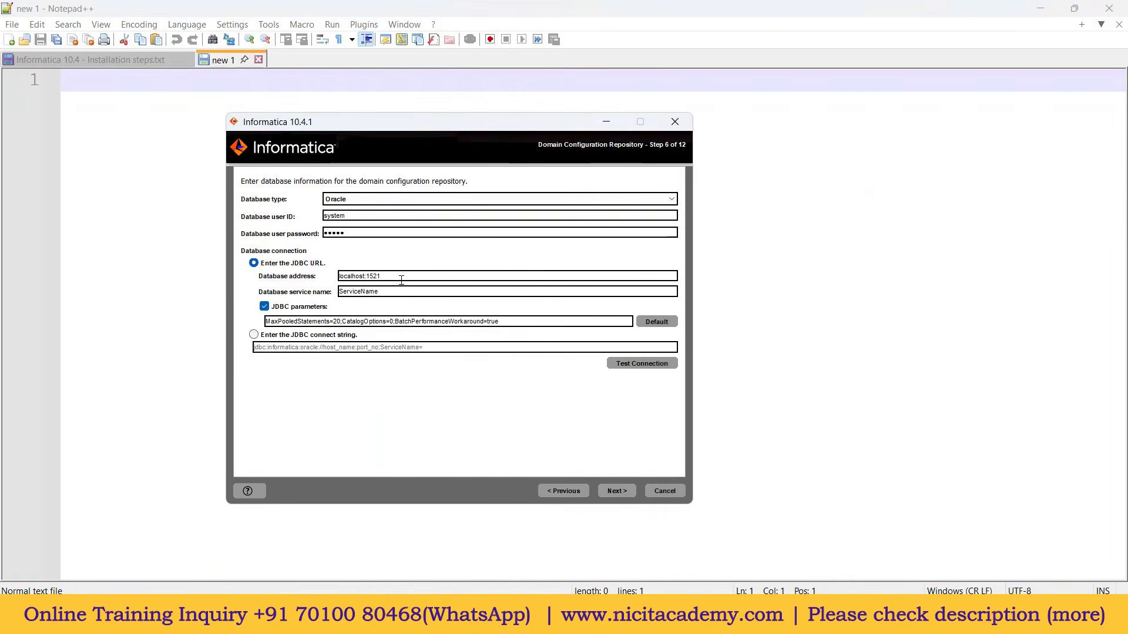
pyautogui.doubleClick(339, 291)
pyautogui.write('xe')
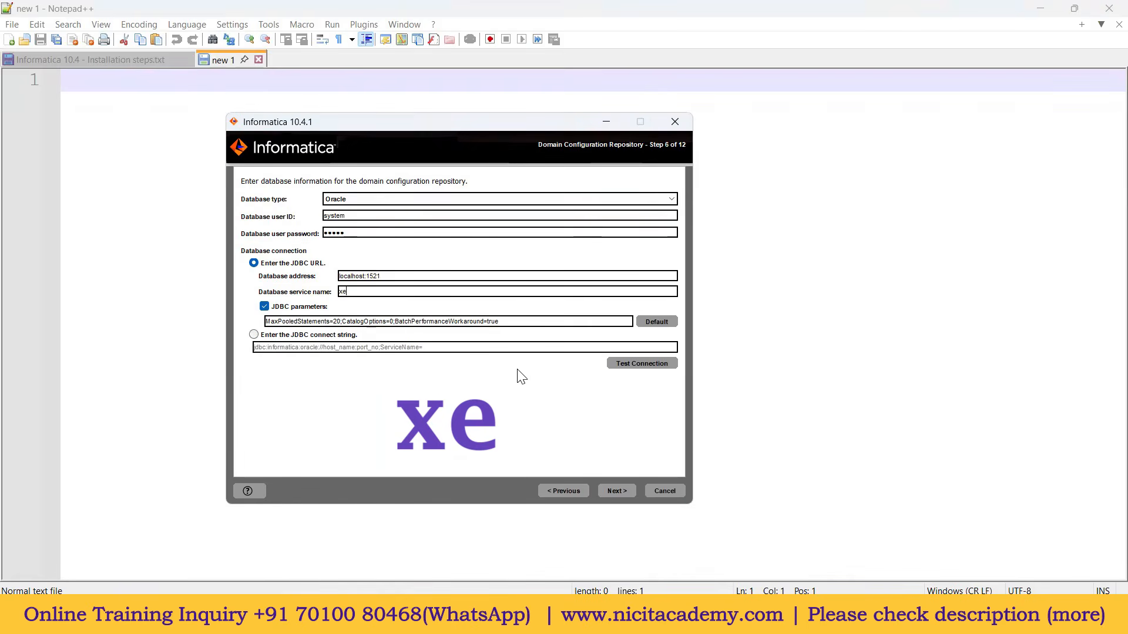
pyautogui.click(643, 368)
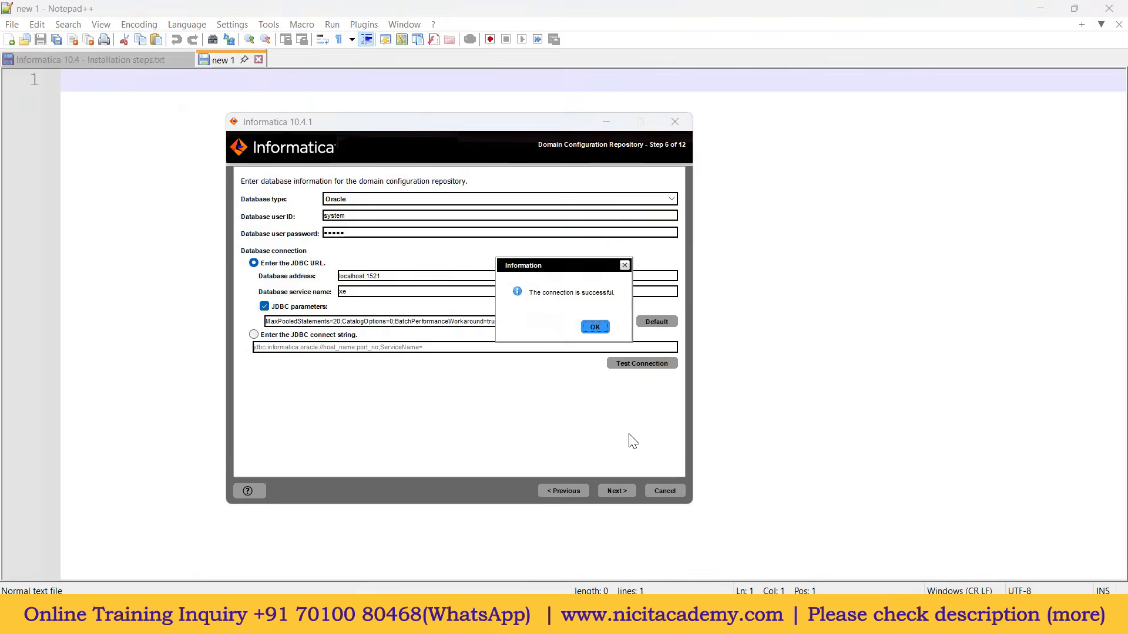
pyautogui.click(594, 328)
pyautogui.click(623, 492)
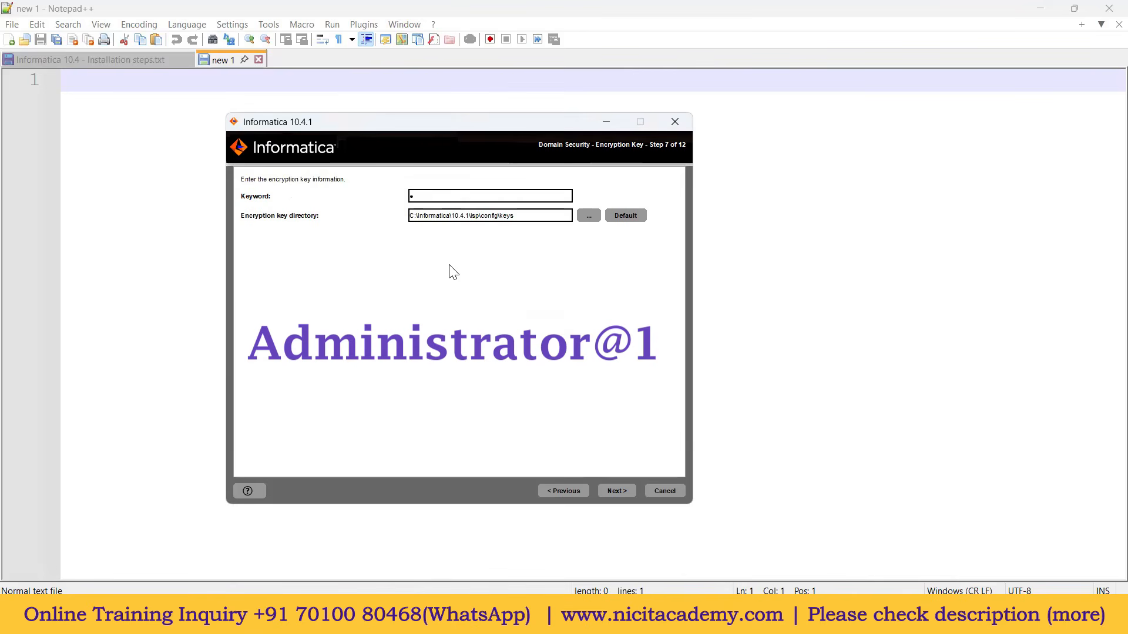
# Step: Paste the encryption keyword and acknowledge the key file location notice
pyautogui.hotkey('ctrl', 'v')
pyautogui.click(616, 492)
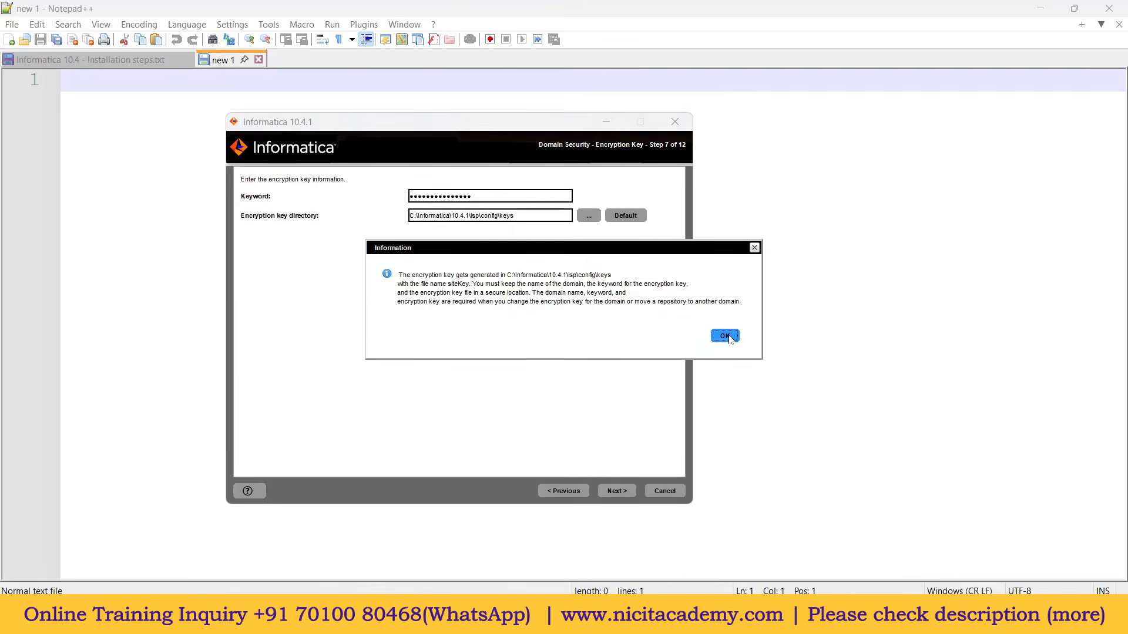
pyautogui.click(727, 337)
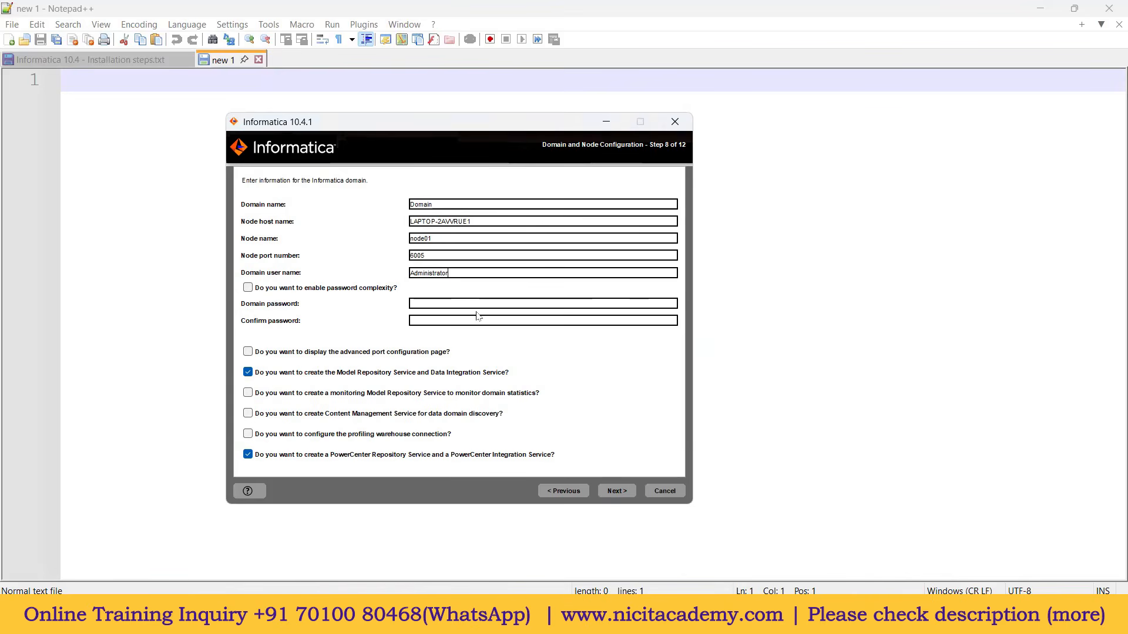
# Step: Enter and confirm the password for domain user Administrator
pyautogui.moveTo(440, 256); pyautogui.dragTo(408, 255)
pyautogui.click(433, 304)
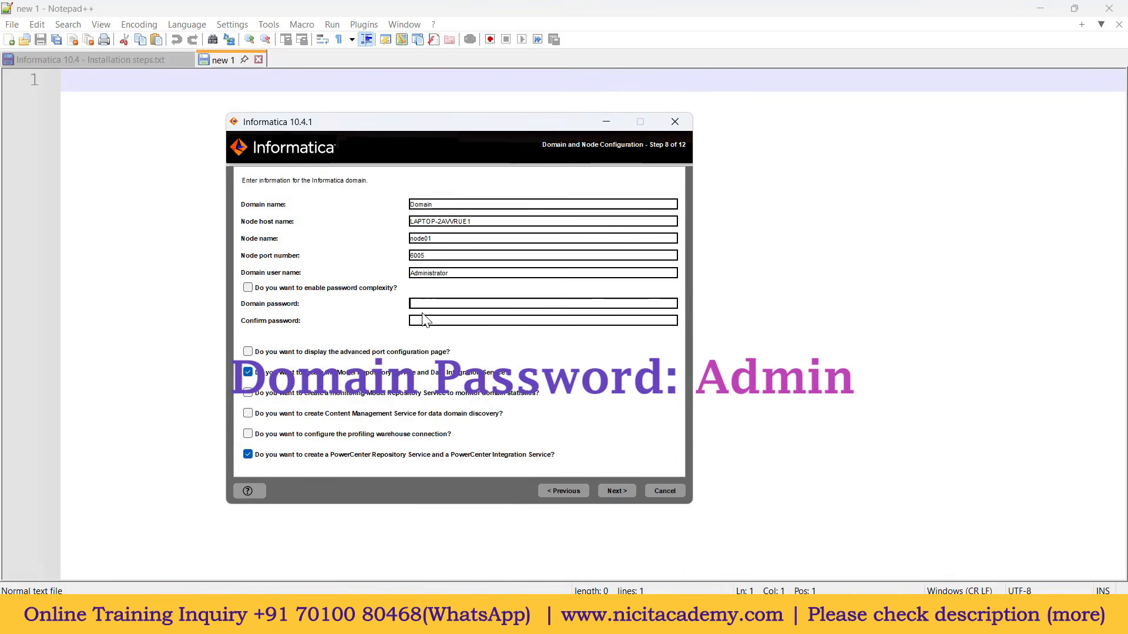
pyautogui.doubleClick(426, 272)
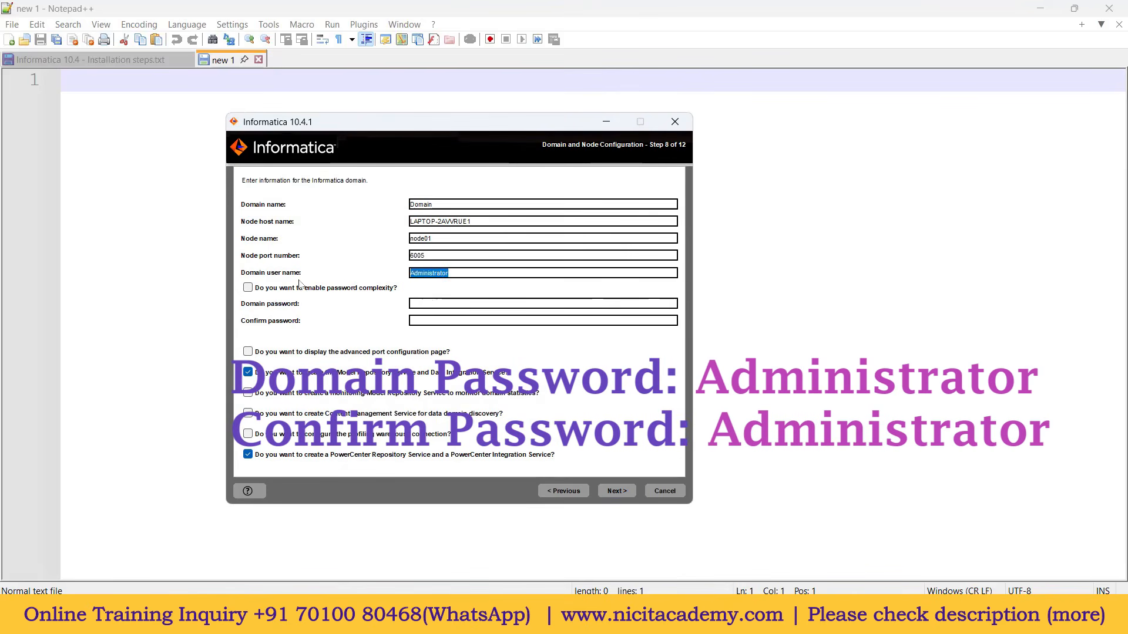
pyautogui.click(423, 304)
pyautogui.write('Administrator')
pyautogui.press('Tab')
pyautogui.write('Administrat')
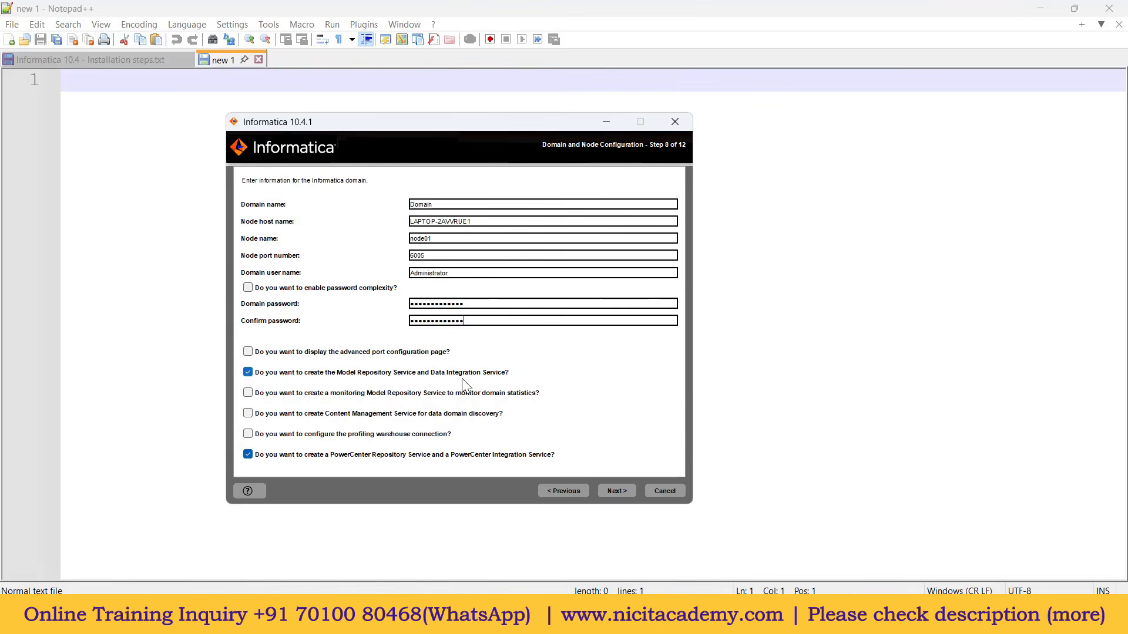
# Step: Uncheck Model Repository and PowerCenter service creation and define the domain
pyautogui.click(248, 372)
pyautogui.click(249, 454)
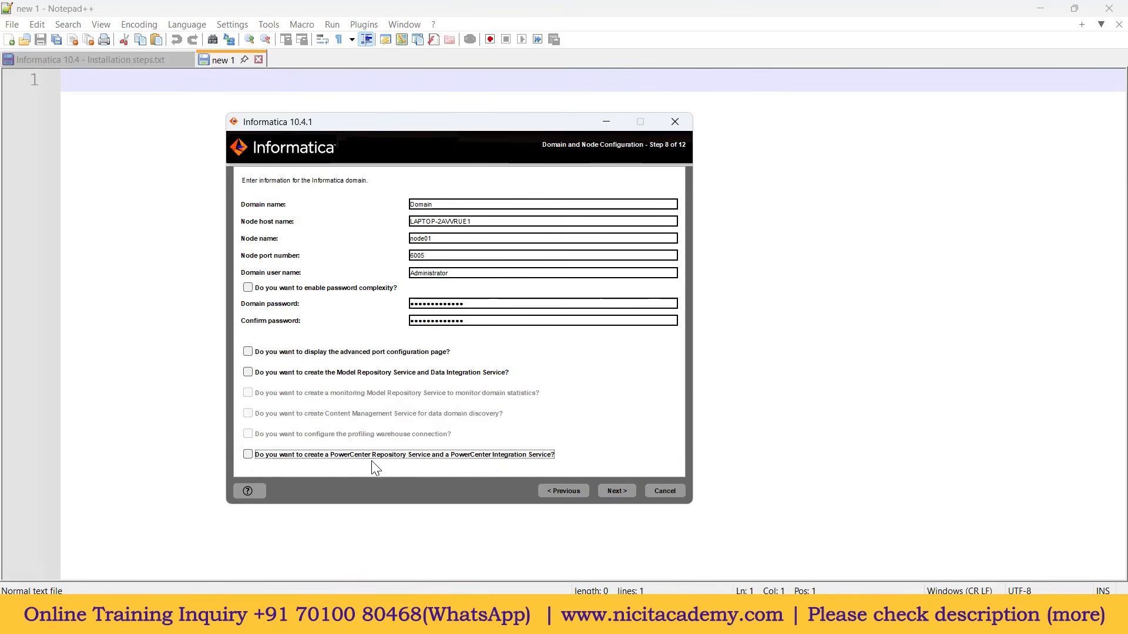
pyautogui.click(616, 491)
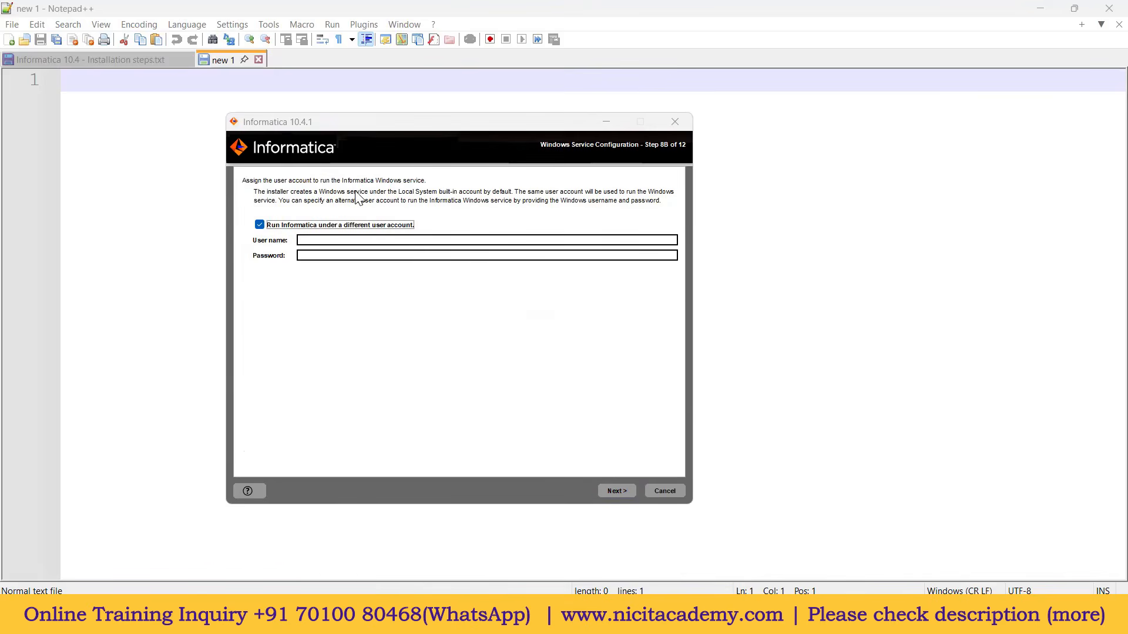
# Step: Keep the Local System account, finish installing with SUCCESS, and open the Administrator home page link
pyautogui.click(260, 225)
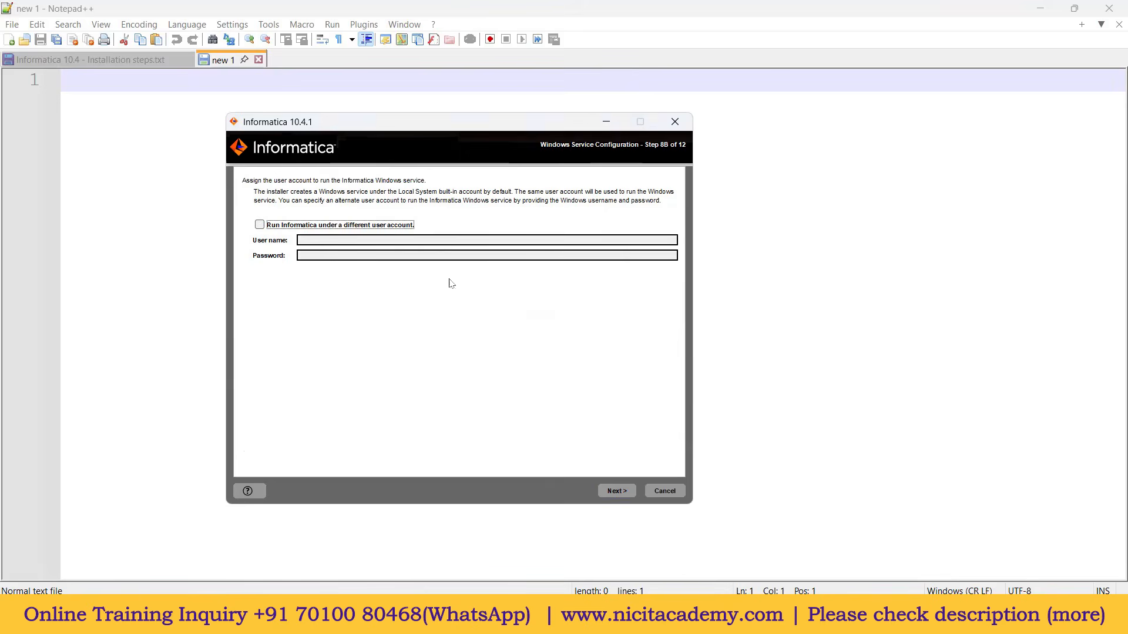
pyautogui.click(612, 493)
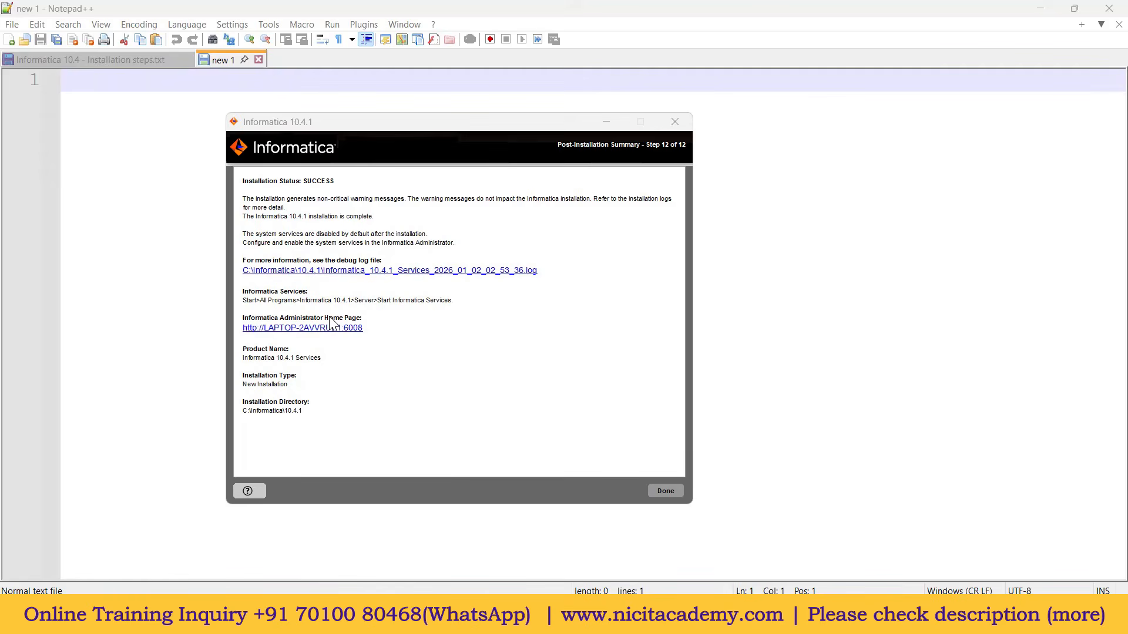
pyautogui.moveTo(364, 330); pyautogui.dragTo(245, 331)
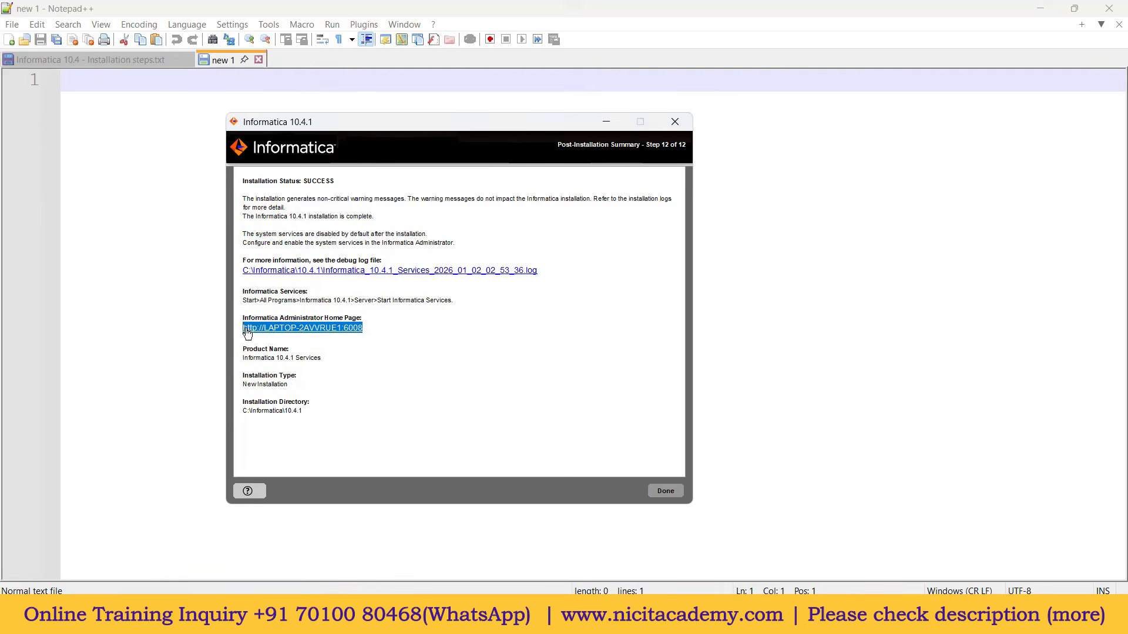
pyautogui.click(335, 332)
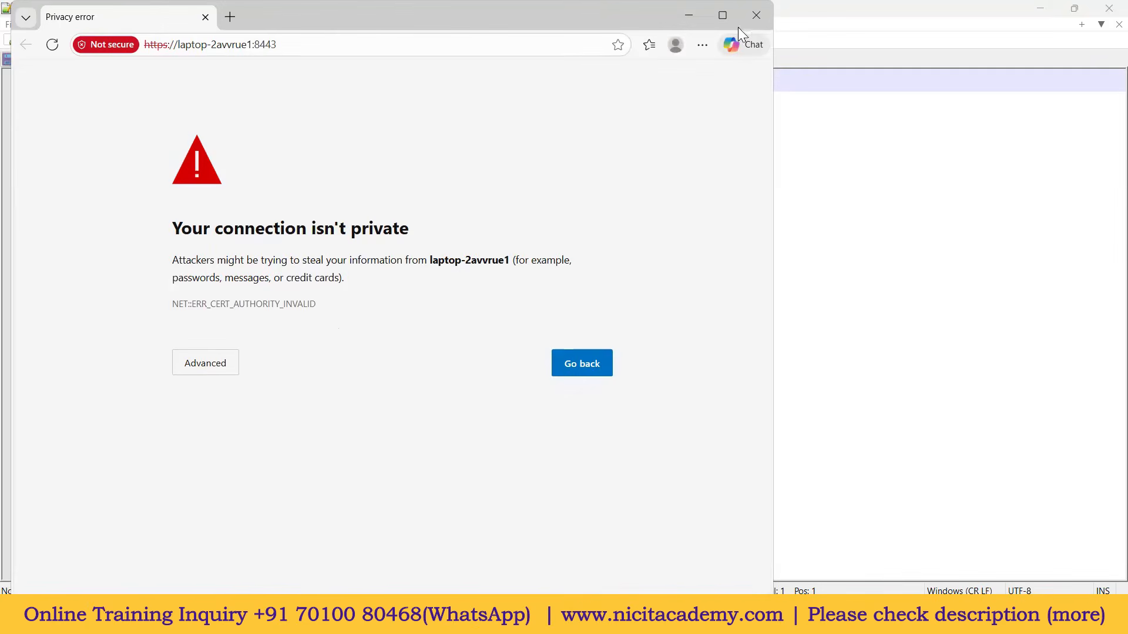
# Step: Maximize the browser, proceed past the privacy warning, and bookmark the Administrator login page
pyautogui.click(723, 16)
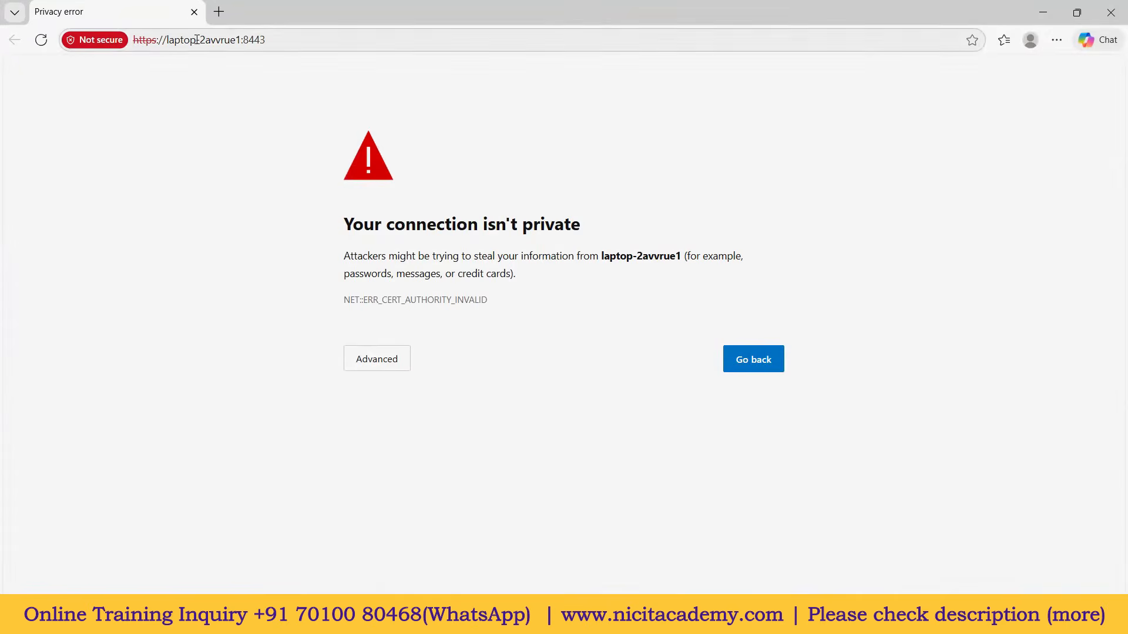
pyautogui.moveTo(341, 227); pyautogui.dragTo(580, 226)
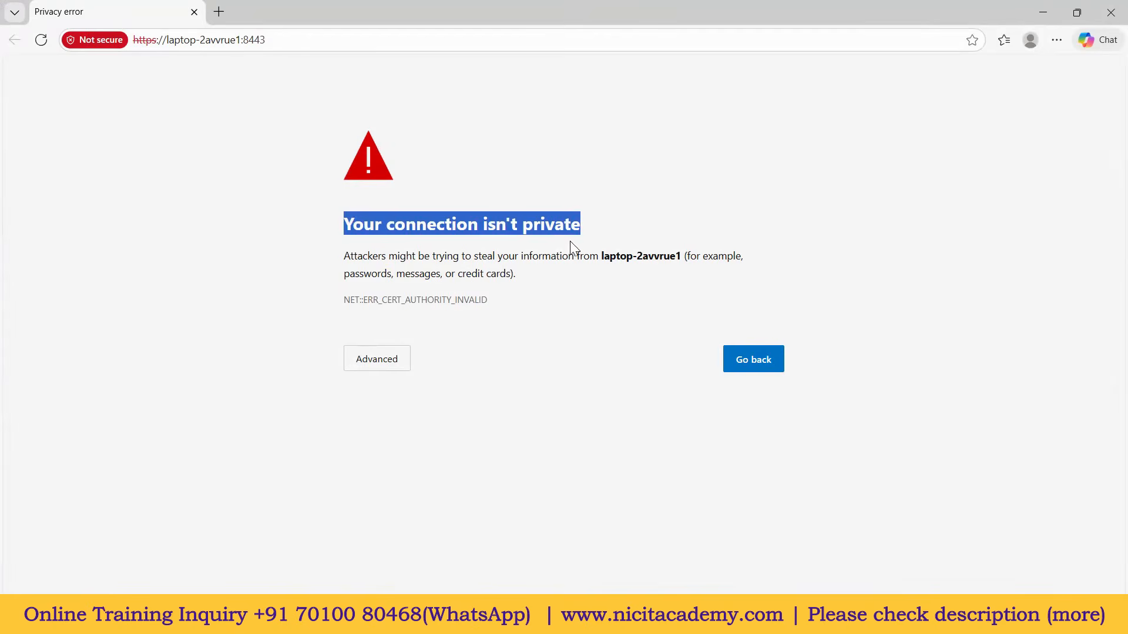
pyautogui.click(383, 369)
pyautogui.click(409, 476)
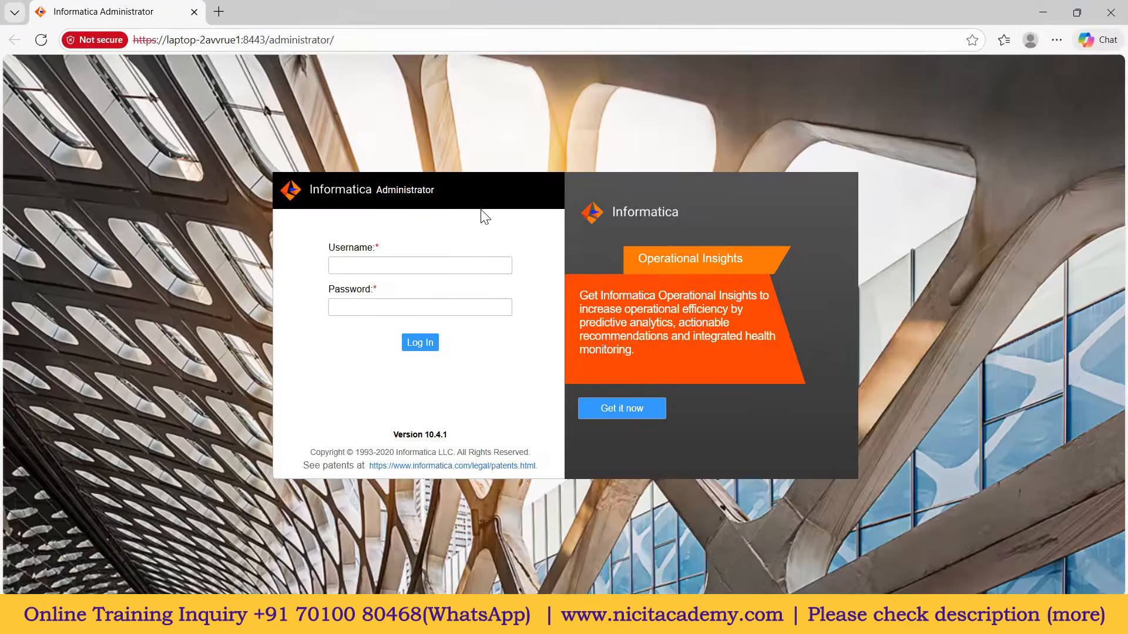
pyautogui.hotkey('ctrl', 'd')
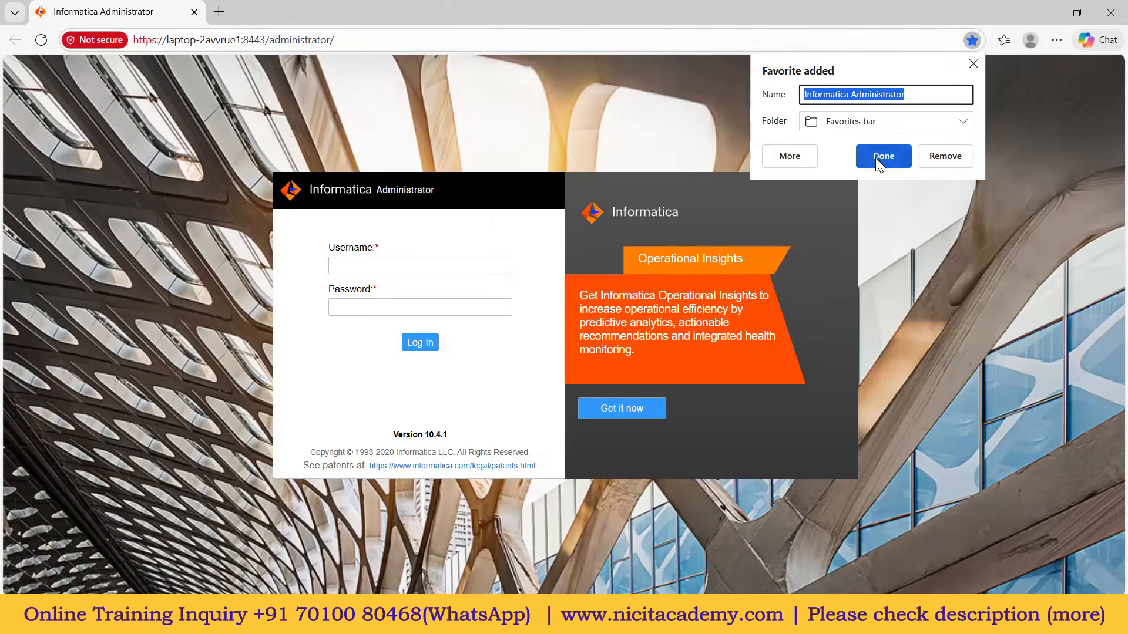
pyautogui.click(972, 42)
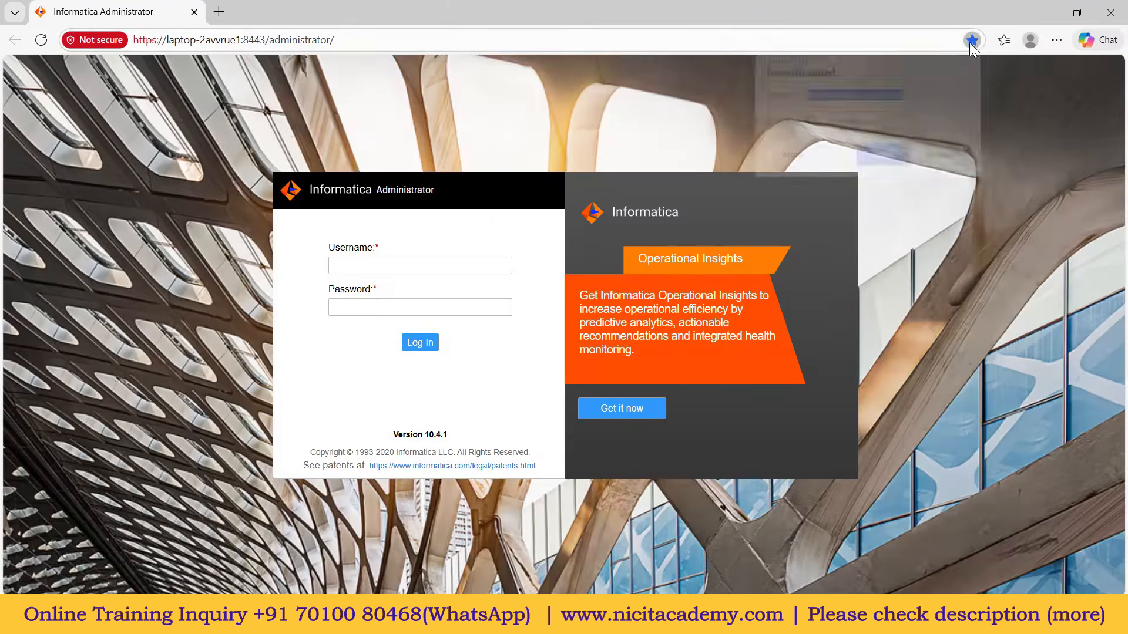
pyautogui.click(973, 41)
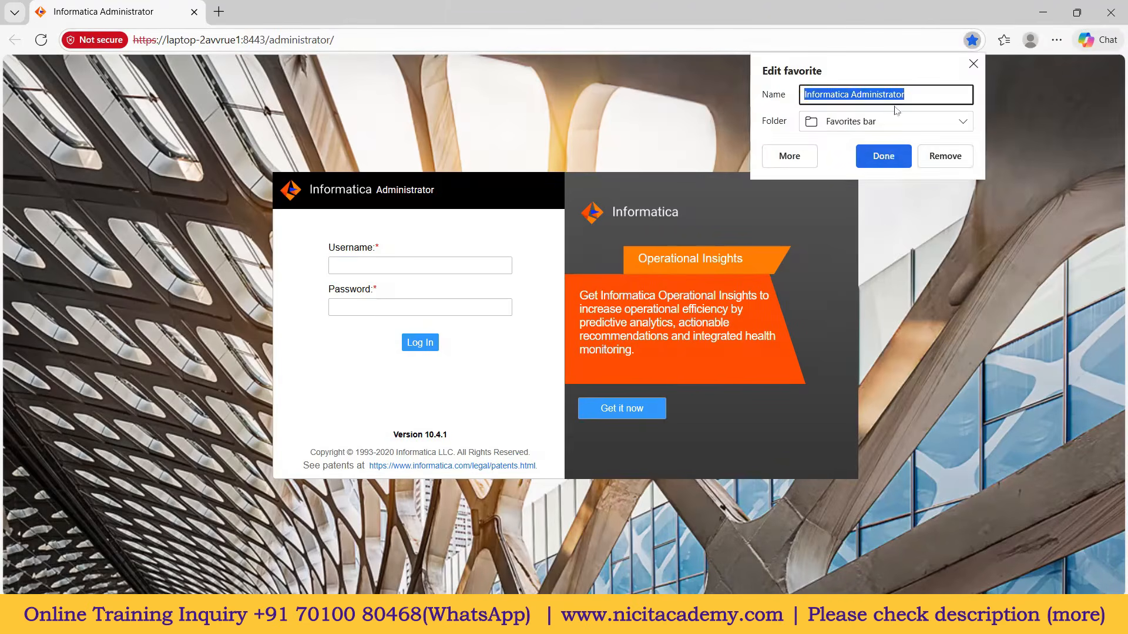
pyautogui.click(888, 157)
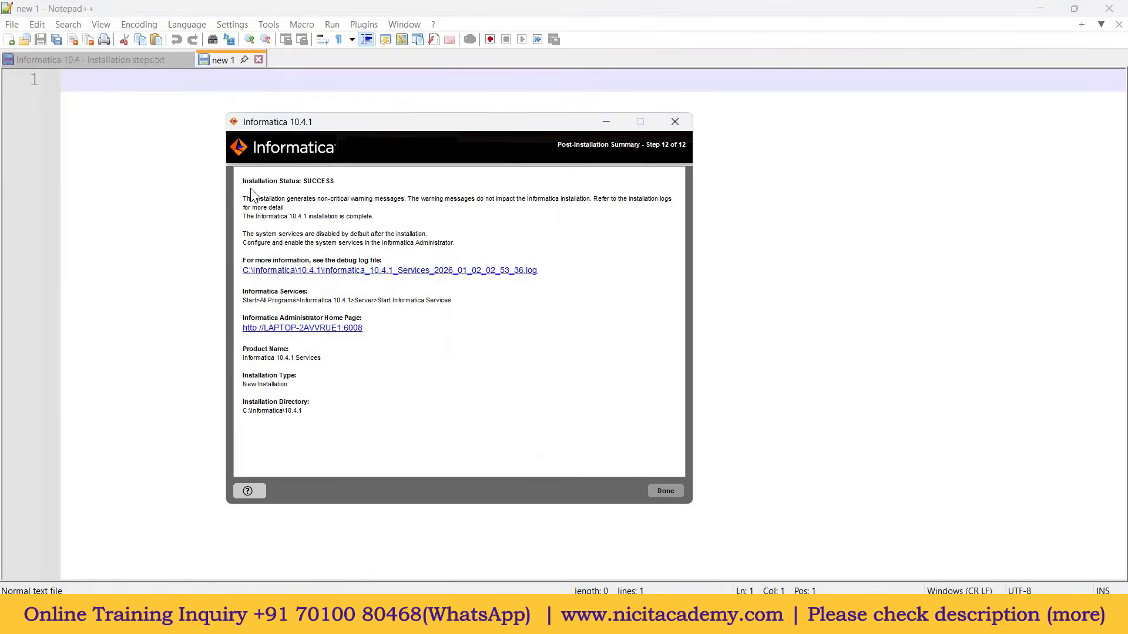
# Step: Browse to C:\Informatica\10.4.1 in File Explorer and select adminconsole.bat
pyautogui.moveTo(371, 331); pyautogui.dragTo(241, 335)
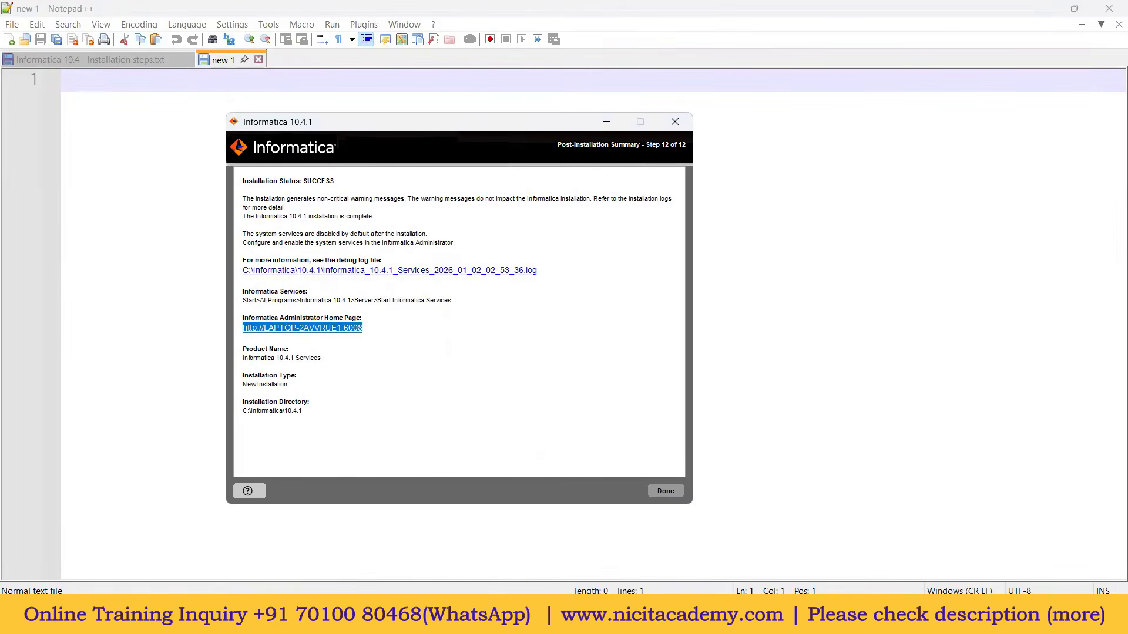
pyautogui.hotkey('alt', 'Tab')
pyautogui.click(78, 441)
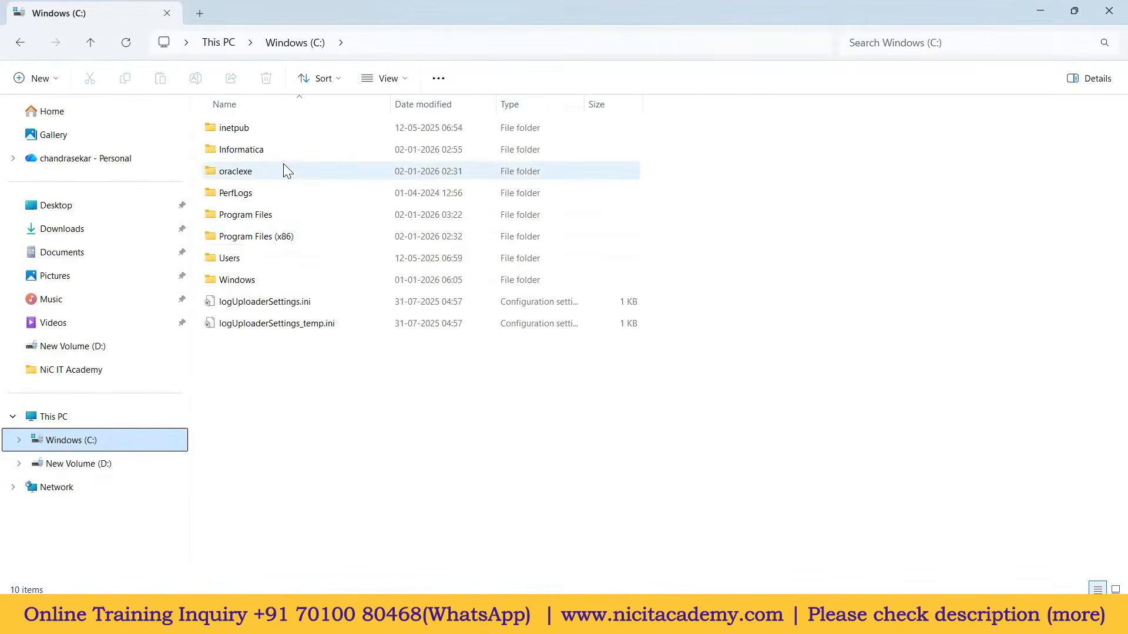
pyautogui.doubleClick(273, 152)
pyautogui.click(238, 134)
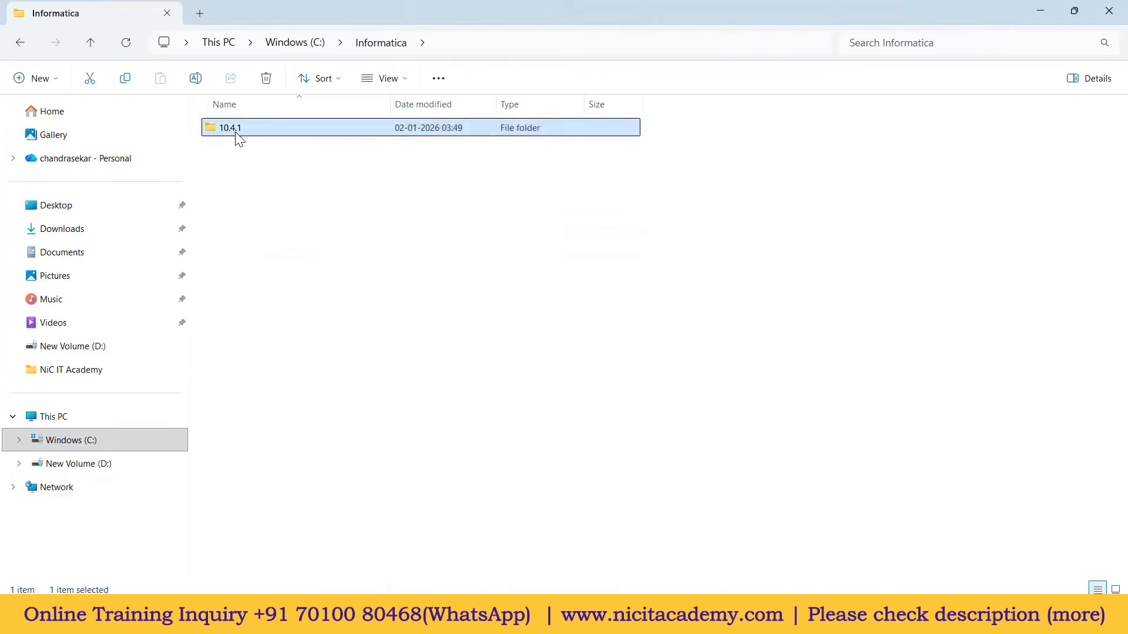
pyautogui.doubleClick(238, 129)
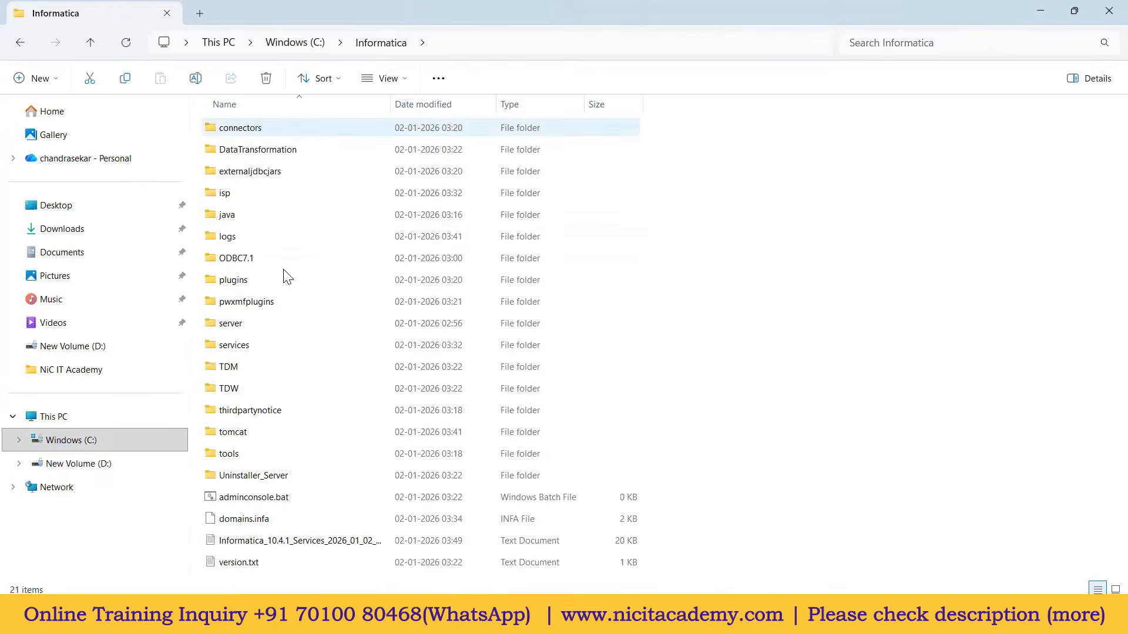
pyautogui.click(278, 508)
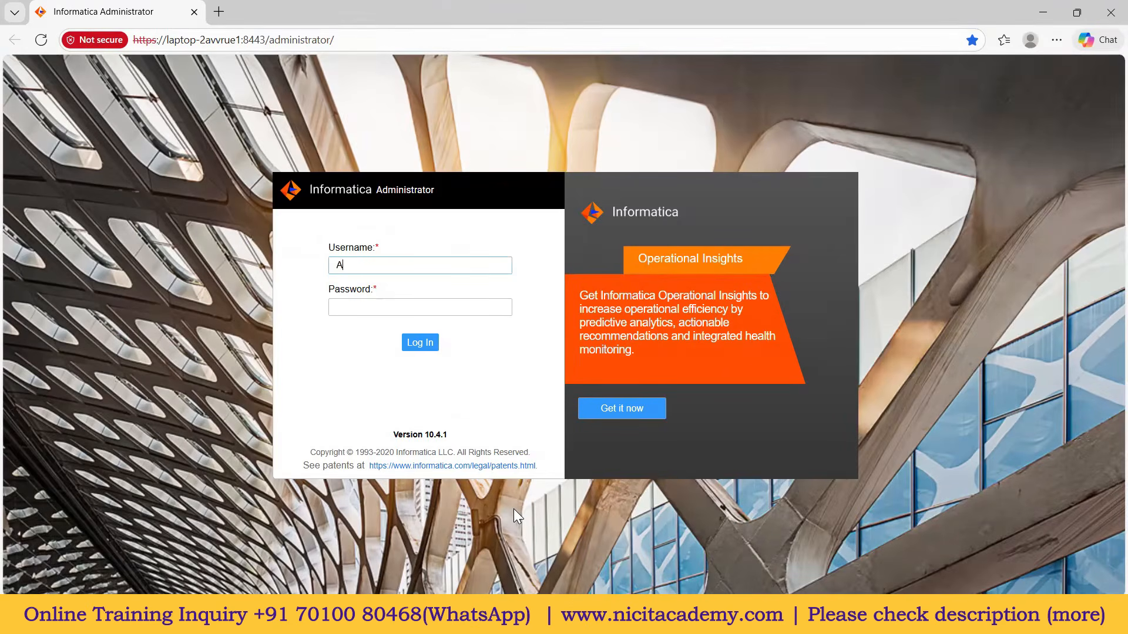
# Step: Sign in as the Administrator account with the pasted password, then mark install steps 1–5 as done in the notes
pyautogui.write('dminist')
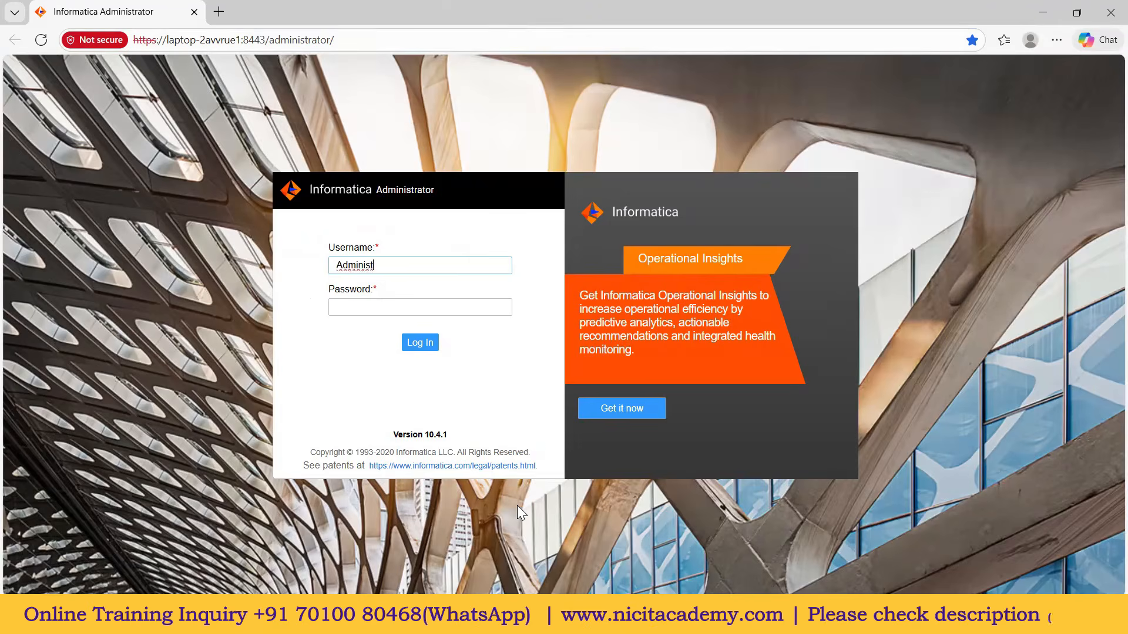
pyautogui.write('rator')
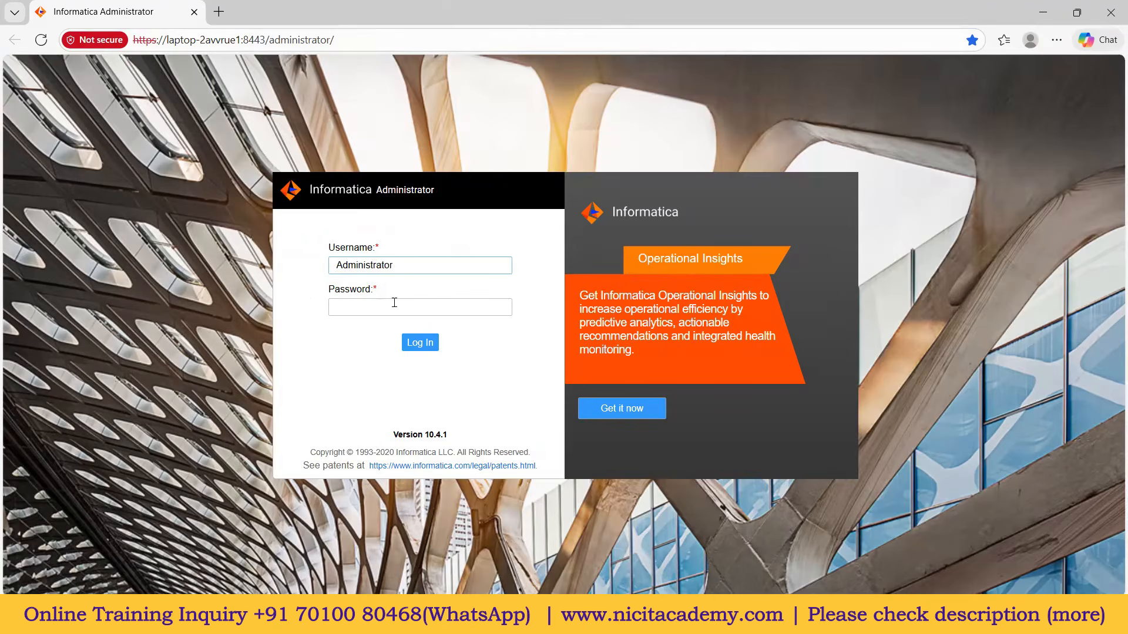
pyautogui.moveTo(411, 265); pyautogui.dragTo(322, 265)
pyautogui.click(370, 310)
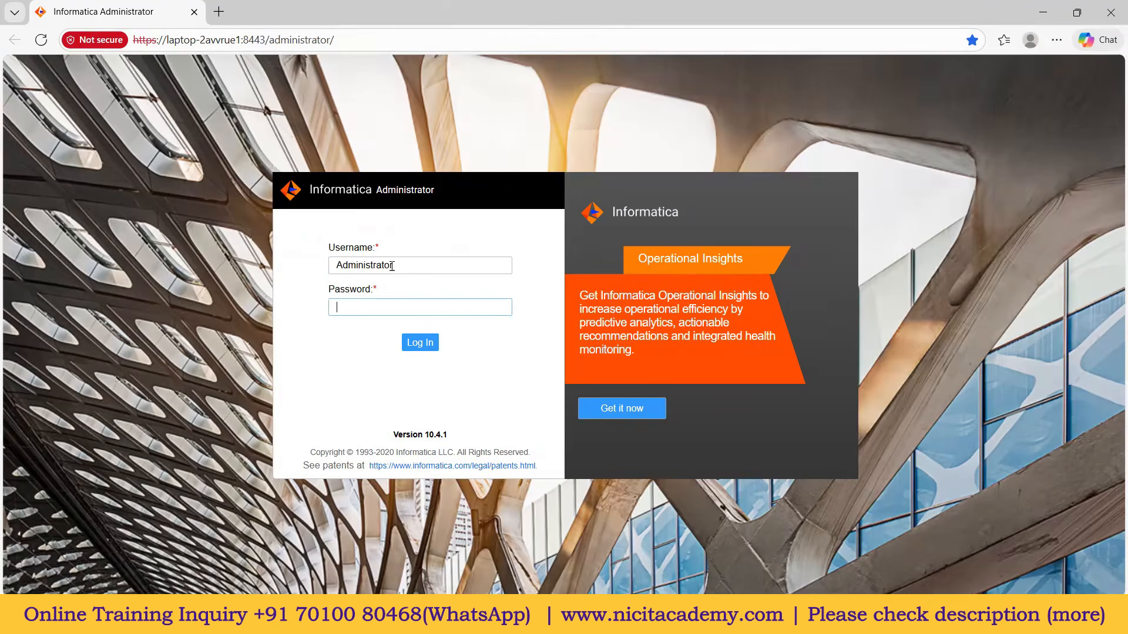
pyautogui.moveTo(389, 265); pyautogui.dragTo(309, 270)
pyautogui.click(358, 309)
pyautogui.hotkey('ctrl', 'v')
pyautogui.click(413, 343)
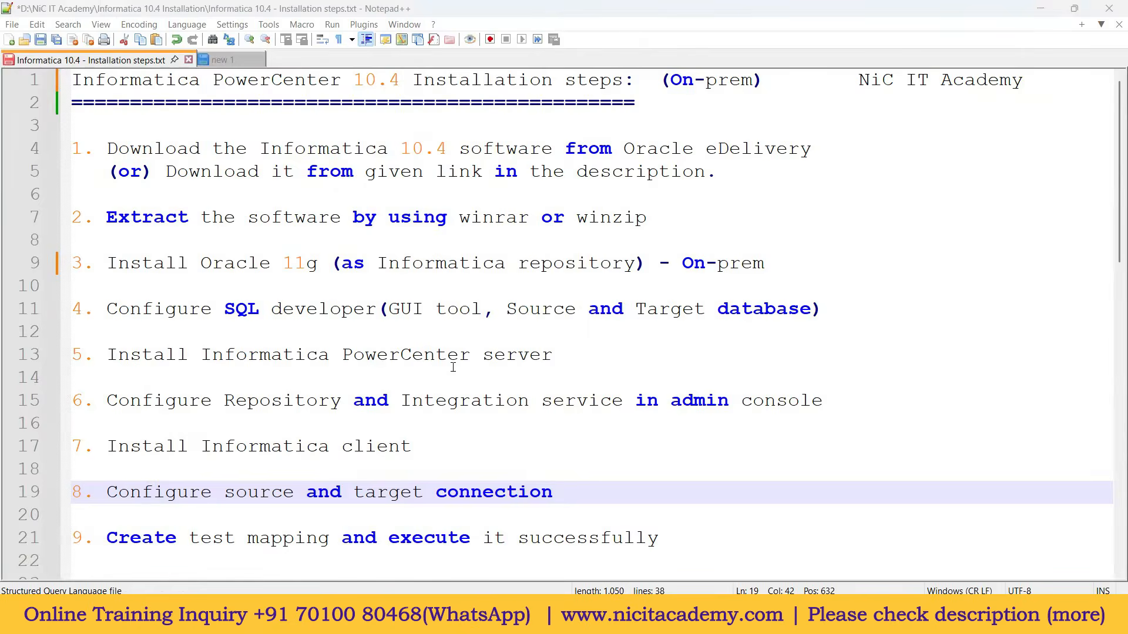
pyautogui.moveTo(554, 356); pyautogui.dragTo(34, 158)
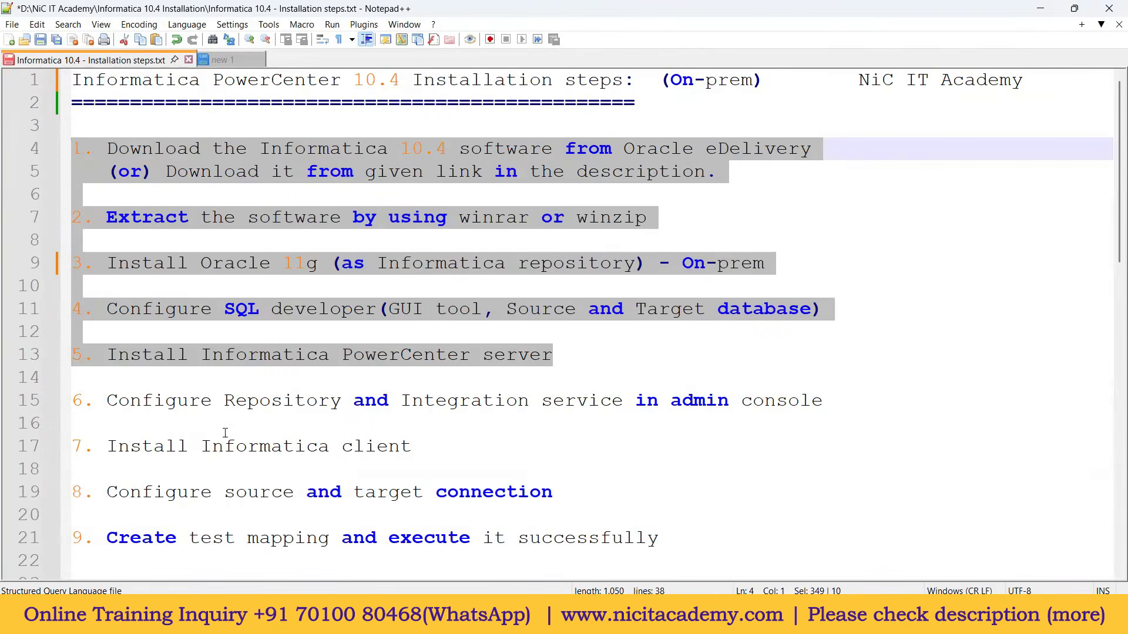
pyautogui.moveTo(107, 401); pyautogui.dragTo(829, 401)
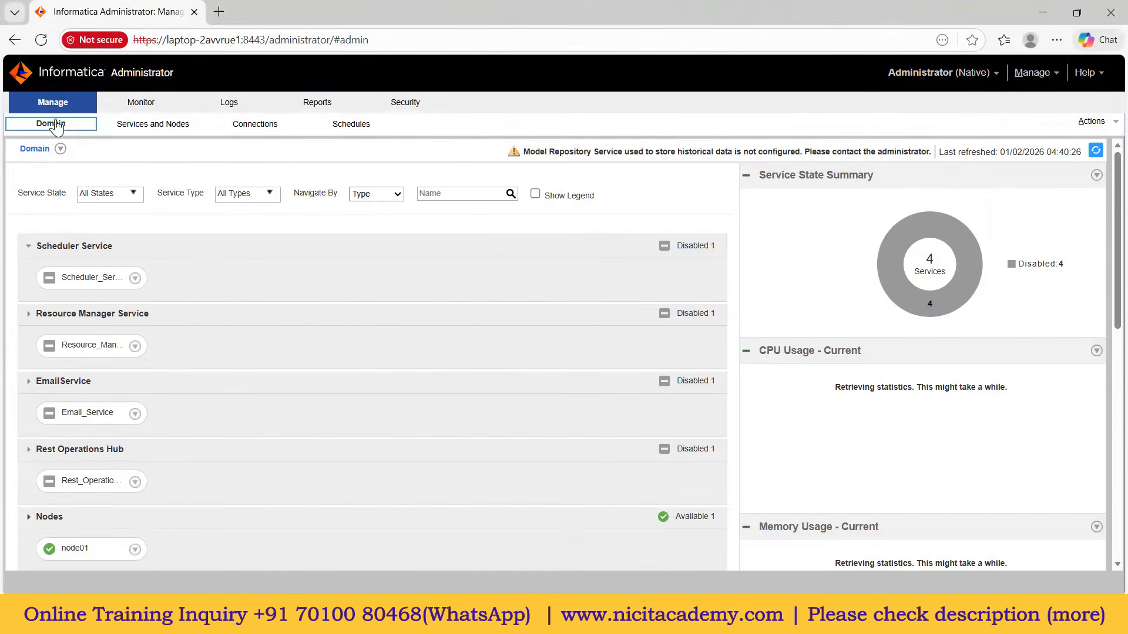
# Step: Show the Services and Nodes view with the Domain properties, and highlight the repository step in the notes
pyautogui.click(157, 126)
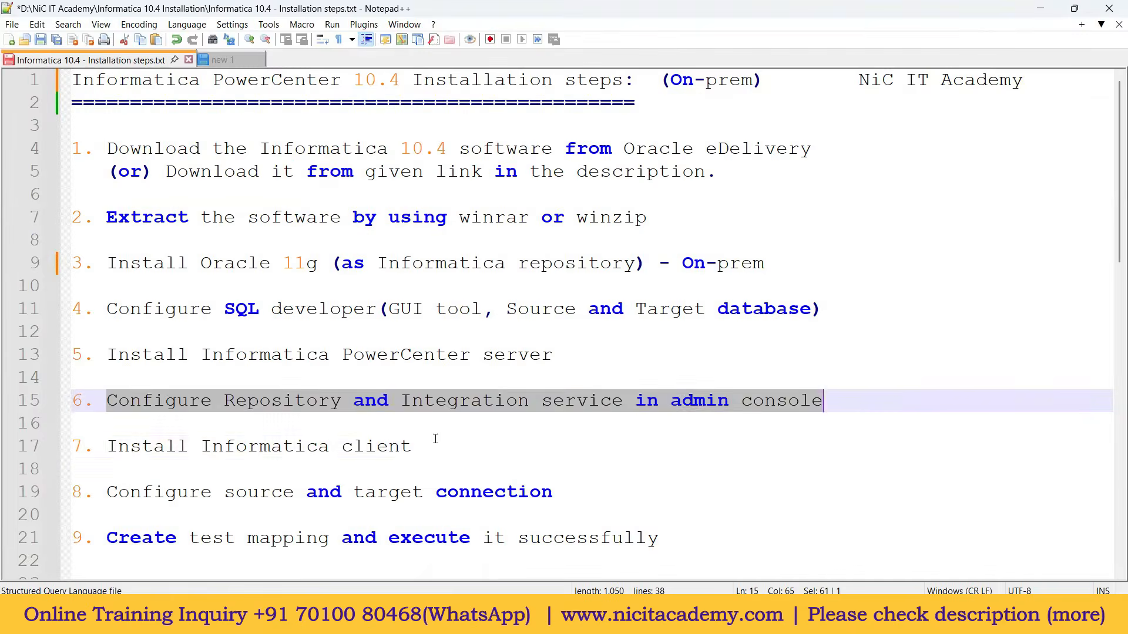
pyautogui.click(436, 440)
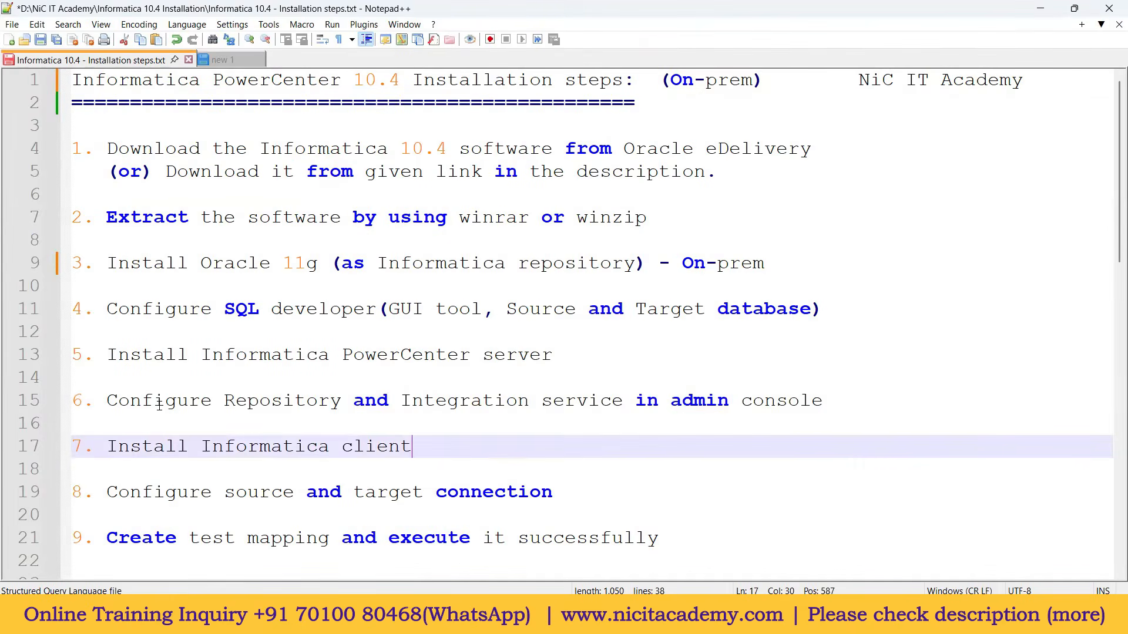
pyautogui.moveTo(108, 401); pyautogui.dragTo(624, 405)
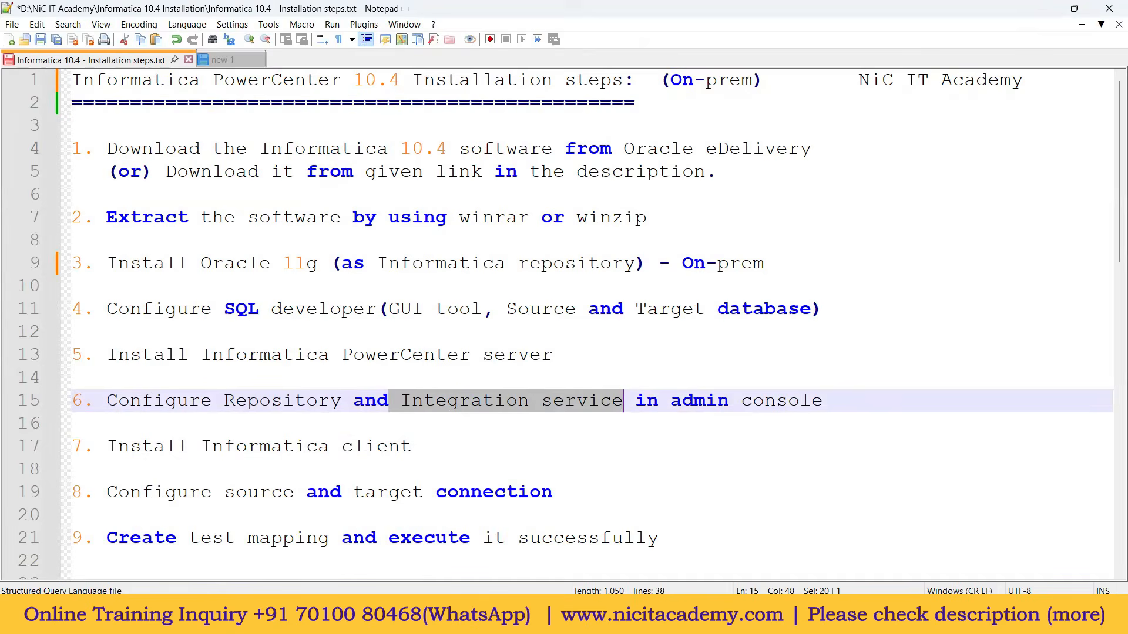
pyautogui.hotkey('alt', 'Tab')
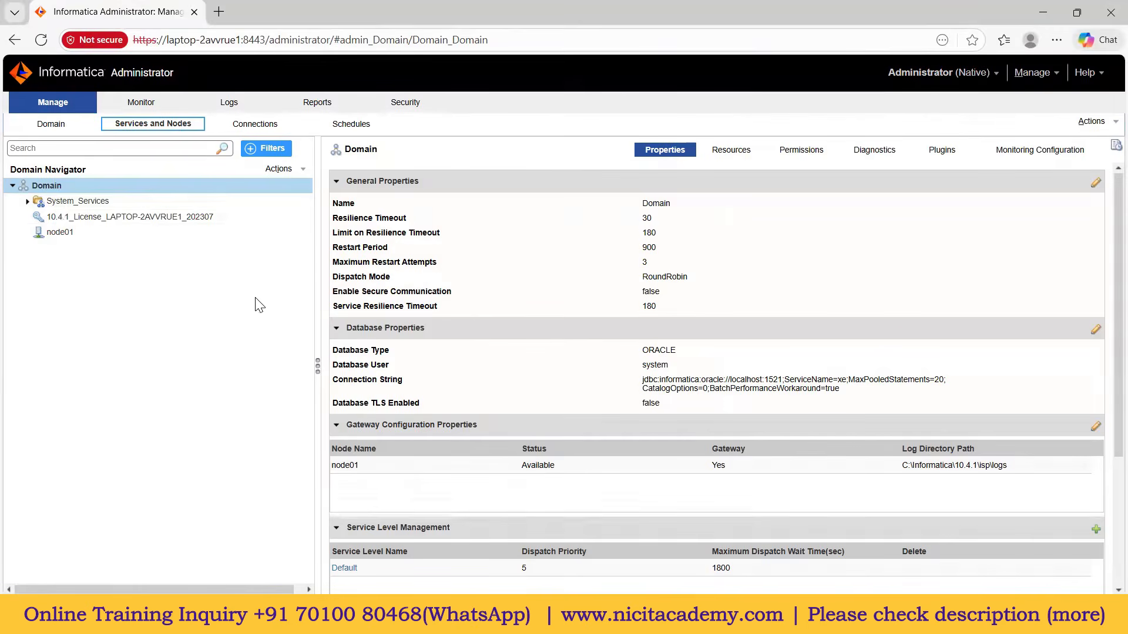
# Step: Create PowerCenter Repository Service 'rep' from the Domain menu, assigning the 10.4.1 license and node01
pyautogui.rightClick(58, 185)
pyautogui.moveTo(95, 193)
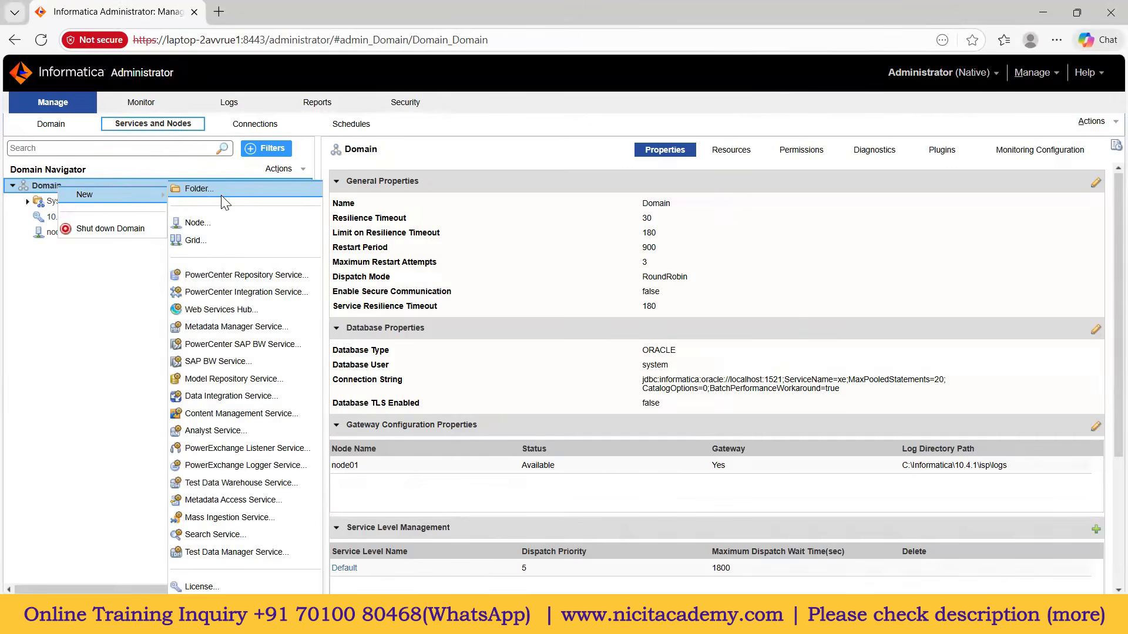
pyautogui.click(246, 276)
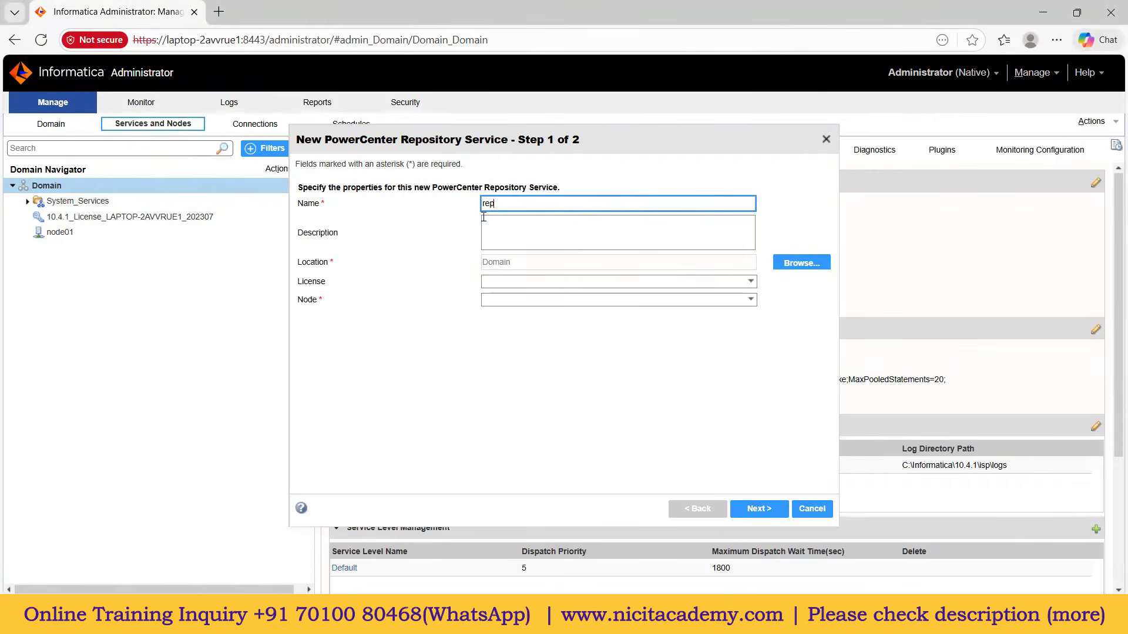
pyautogui.click(503, 283)
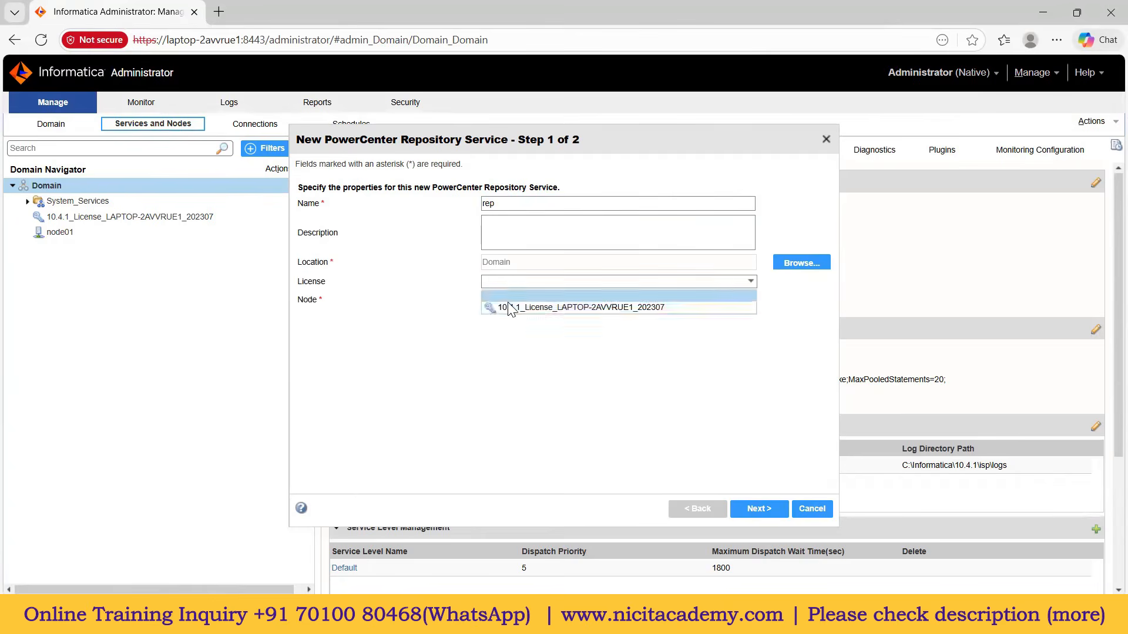
pyautogui.click(508, 302)
pyautogui.click(545, 301)
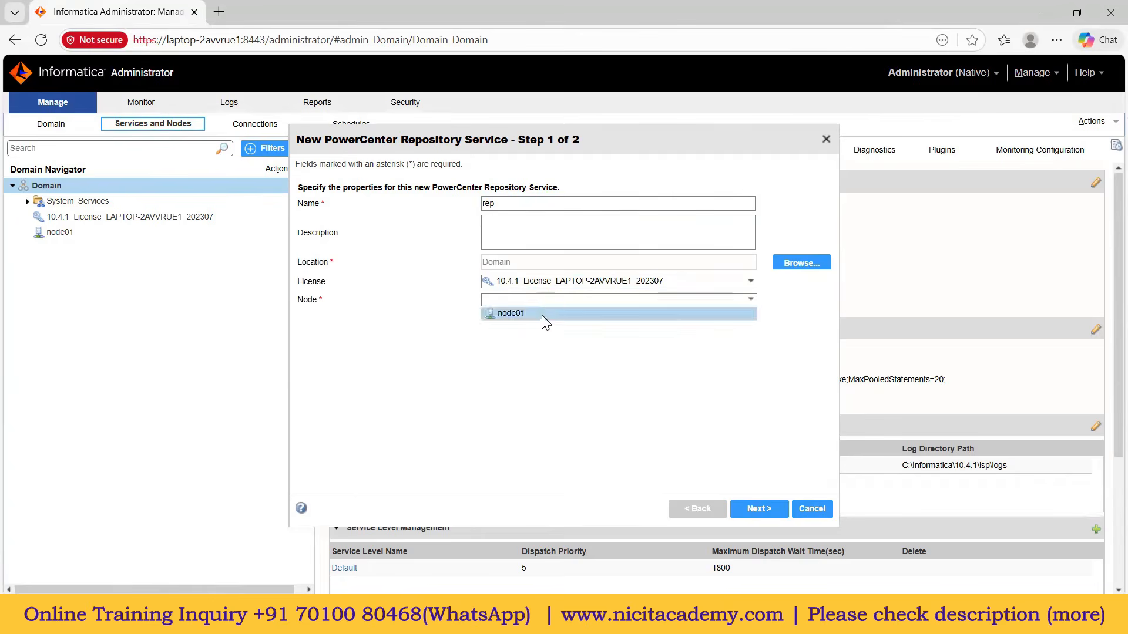
pyautogui.click(545, 317)
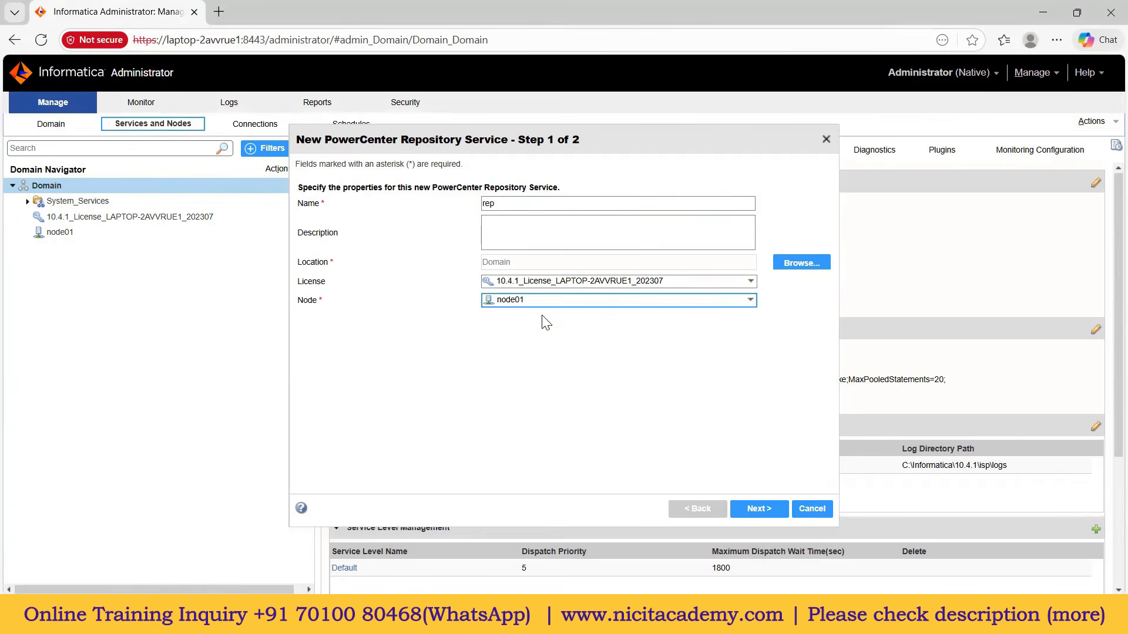
pyautogui.click(764, 511)
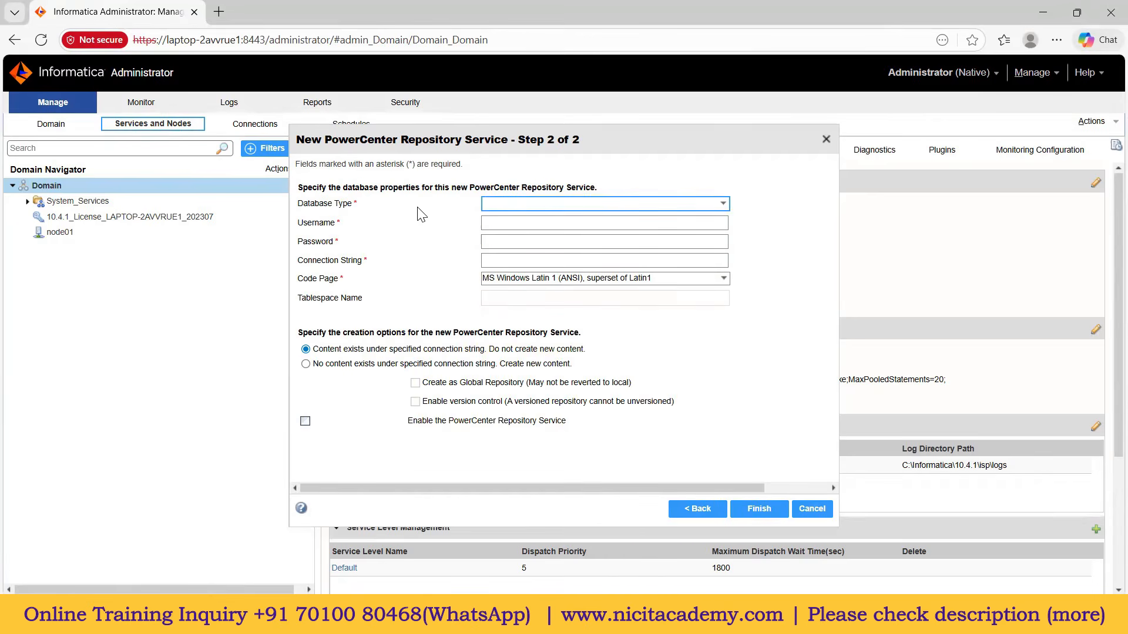
pyautogui.click(492, 202)
# Step: Set Oracle as database type, enter the database user and password, use connection string xe, create new content, and finish
pyautogui.click(501, 230)
pyautogui.click(500, 223)
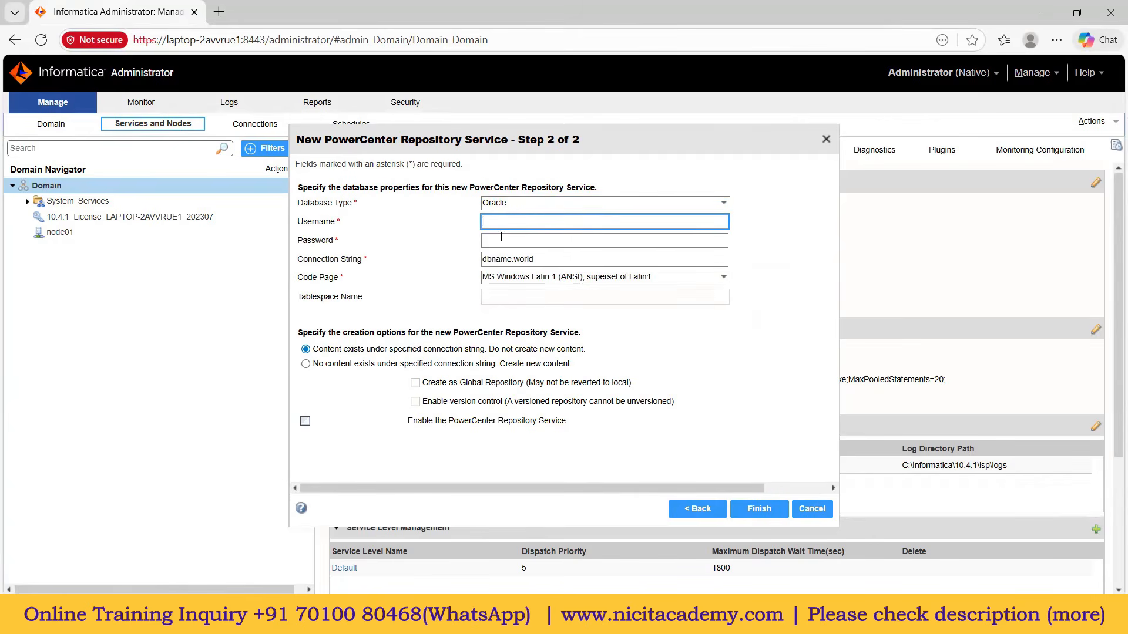
pyautogui.write('sys')
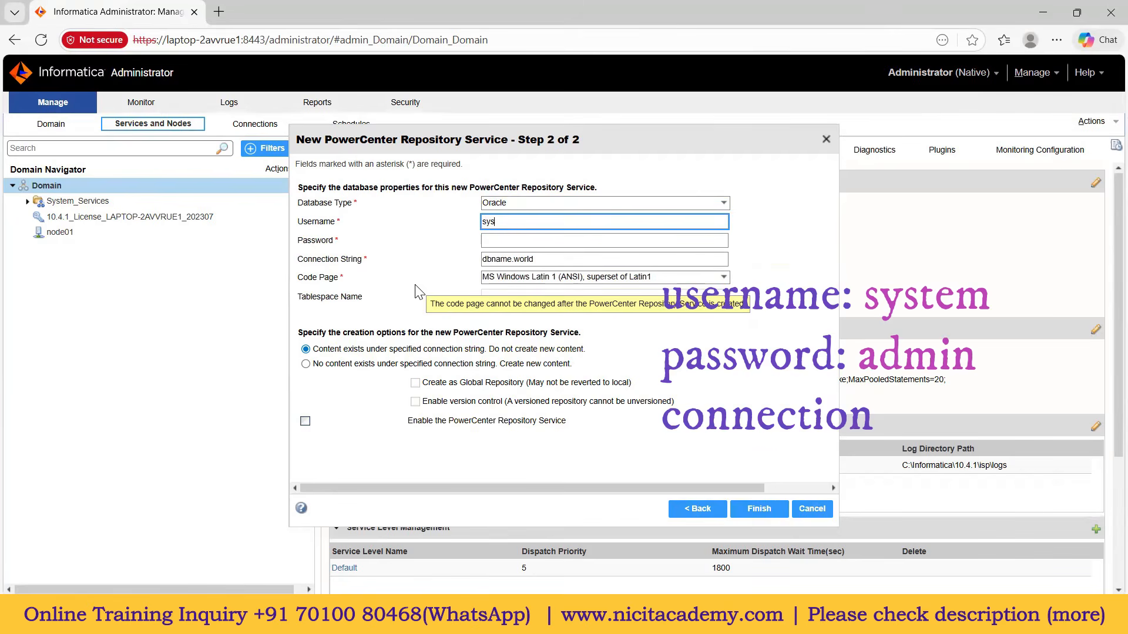
pyautogui.write('tem')
pyautogui.press('Tab')
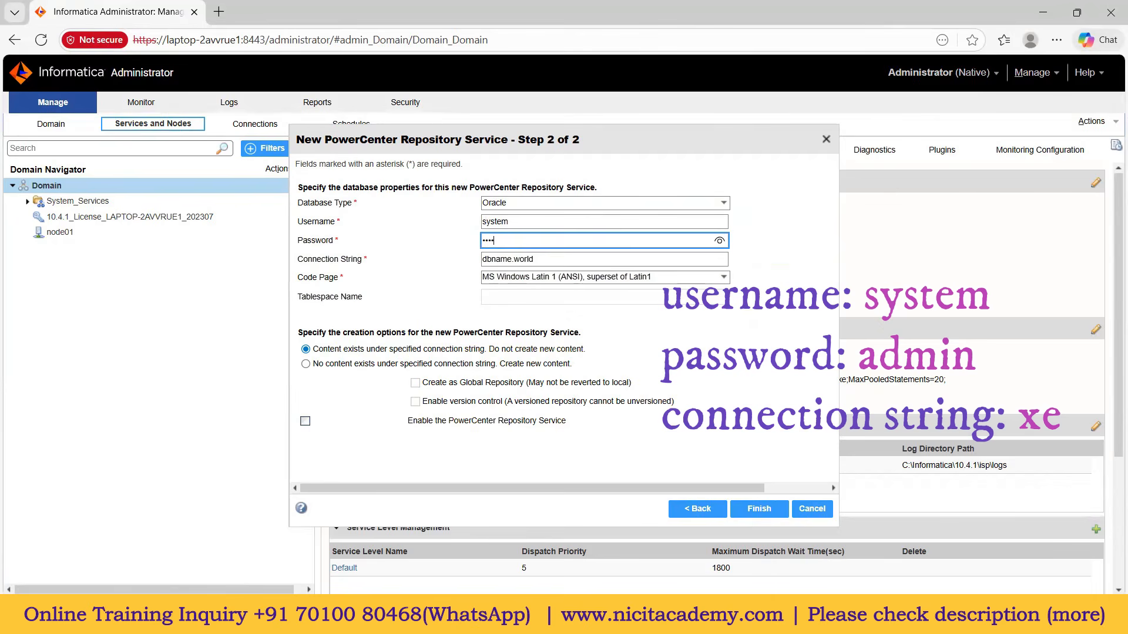
pyautogui.doubleClick(512, 259)
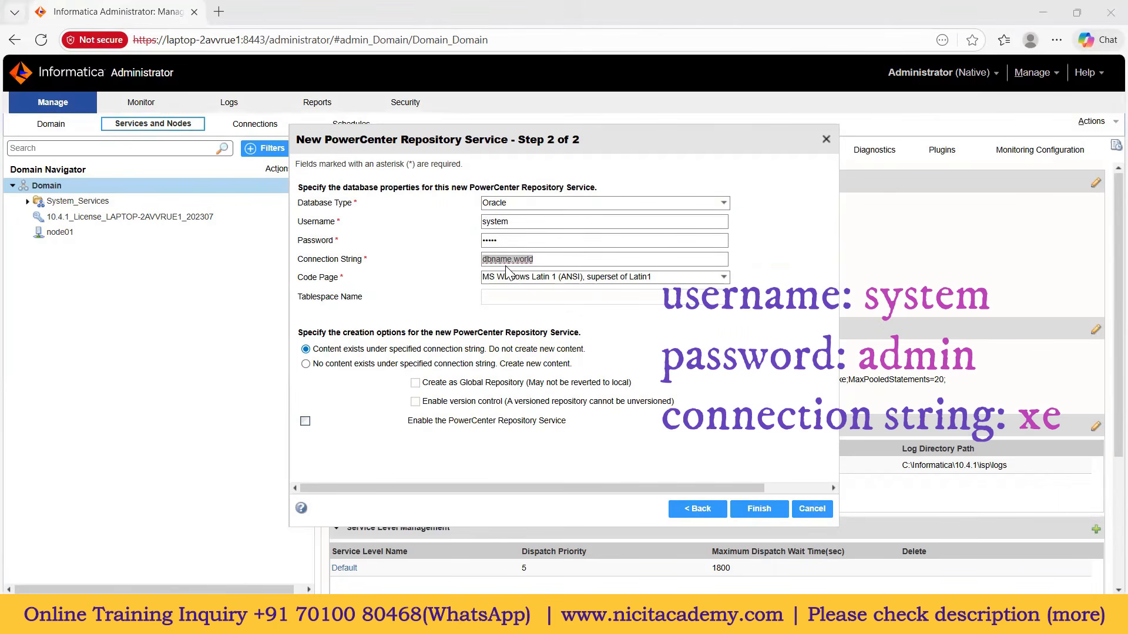
pyautogui.write('xe')
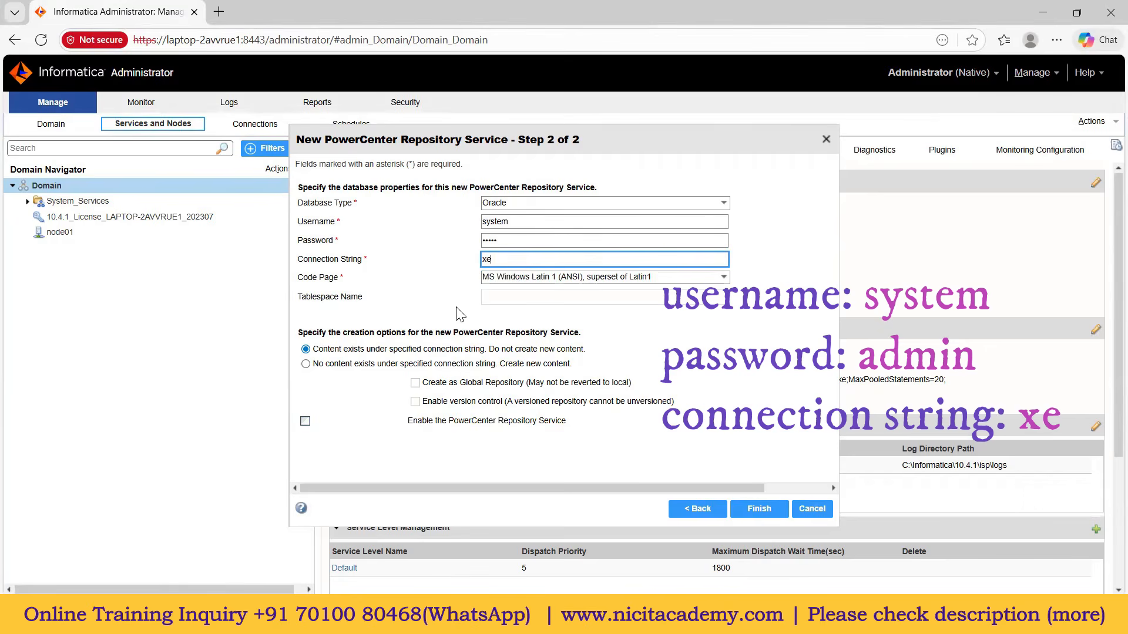
pyautogui.click(306, 365)
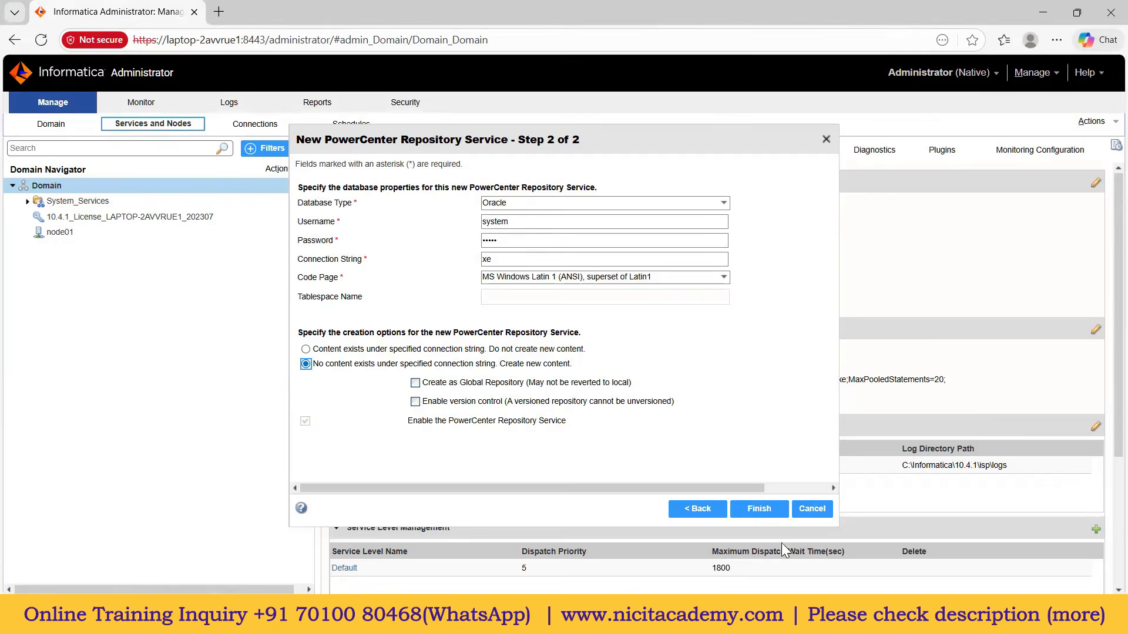
pyautogui.click(772, 508)
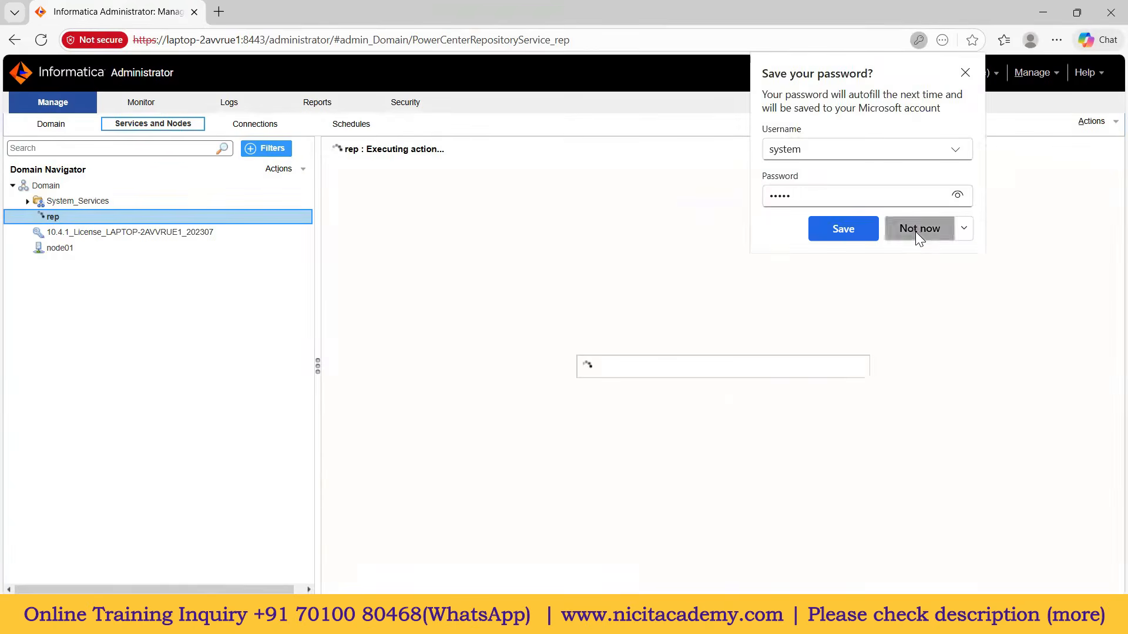
pyautogui.click(914, 235)
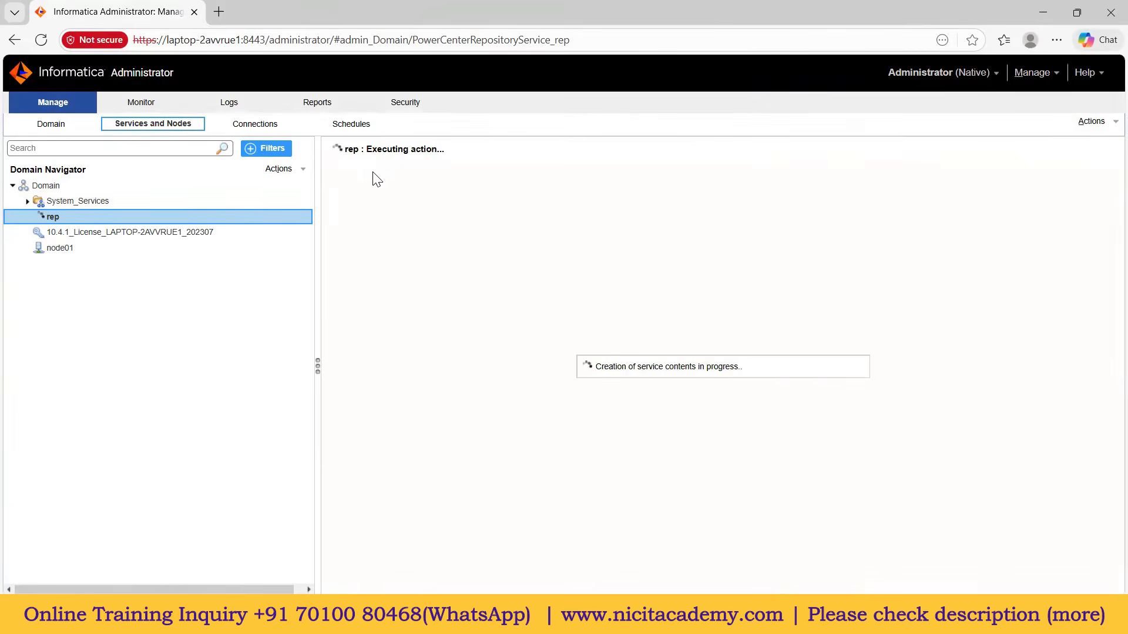
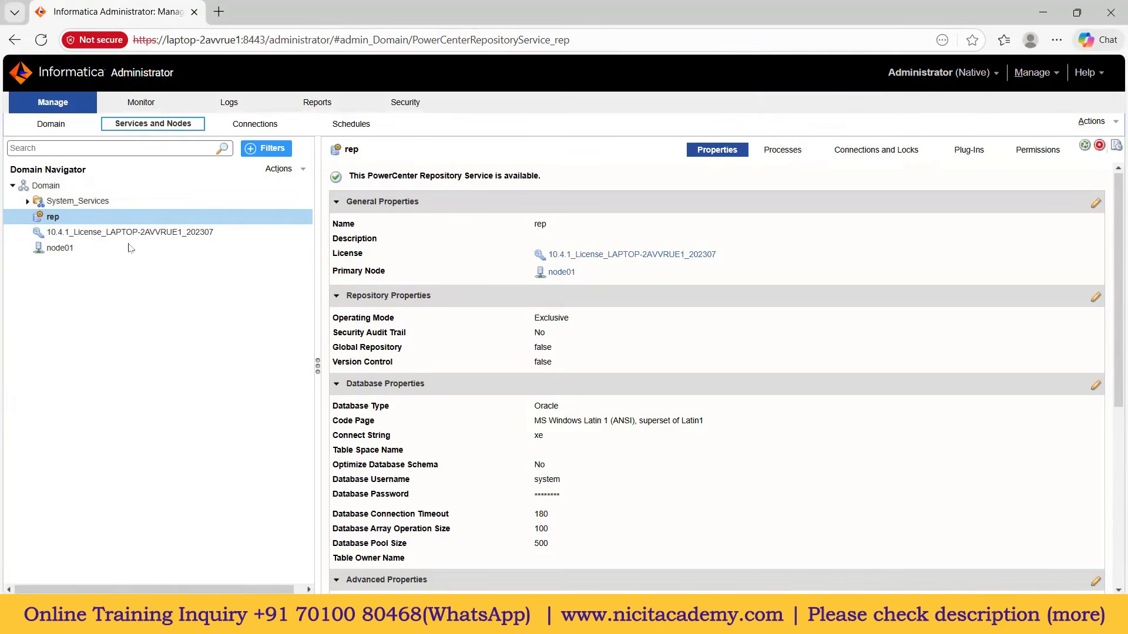
# Step: Change rep's repository operating mode from Exclusive to Normal and confirm the service restart
pyautogui.click(114, 222)
pyautogui.click(1095, 298)
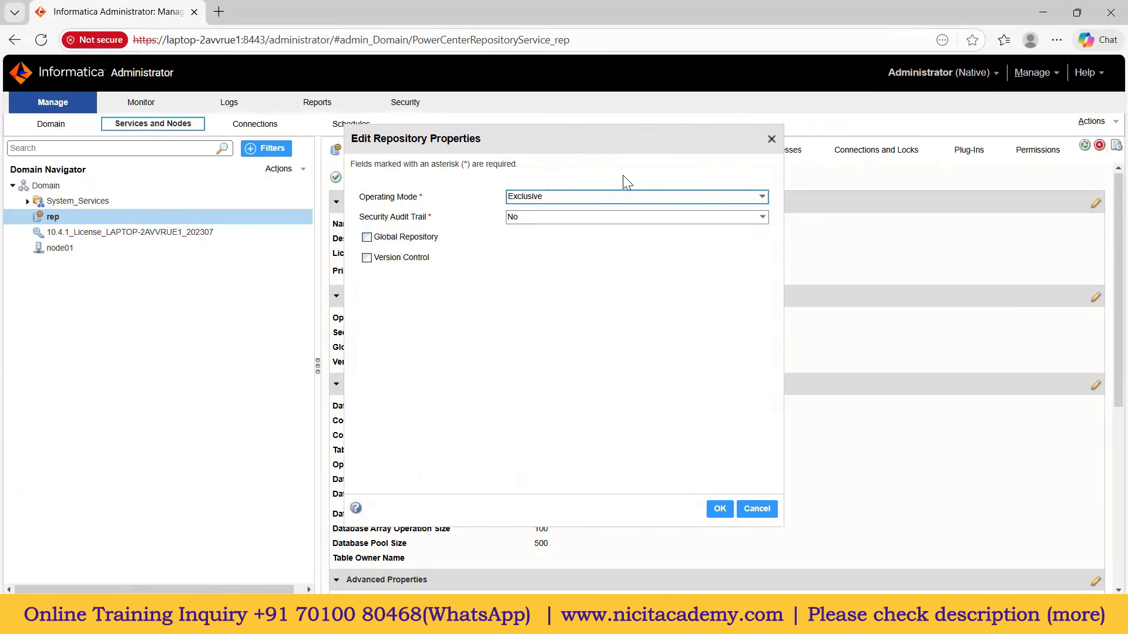
pyautogui.click(558, 198)
pyautogui.click(538, 218)
pyautogui.click(718, 511)
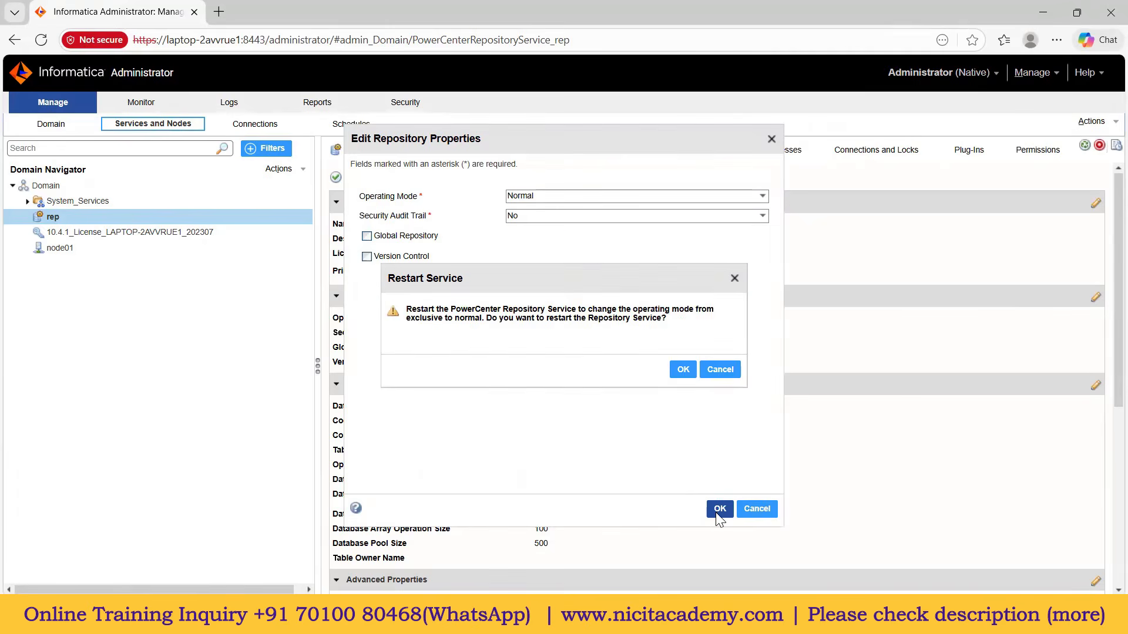
pyautogui.click(682, 372)
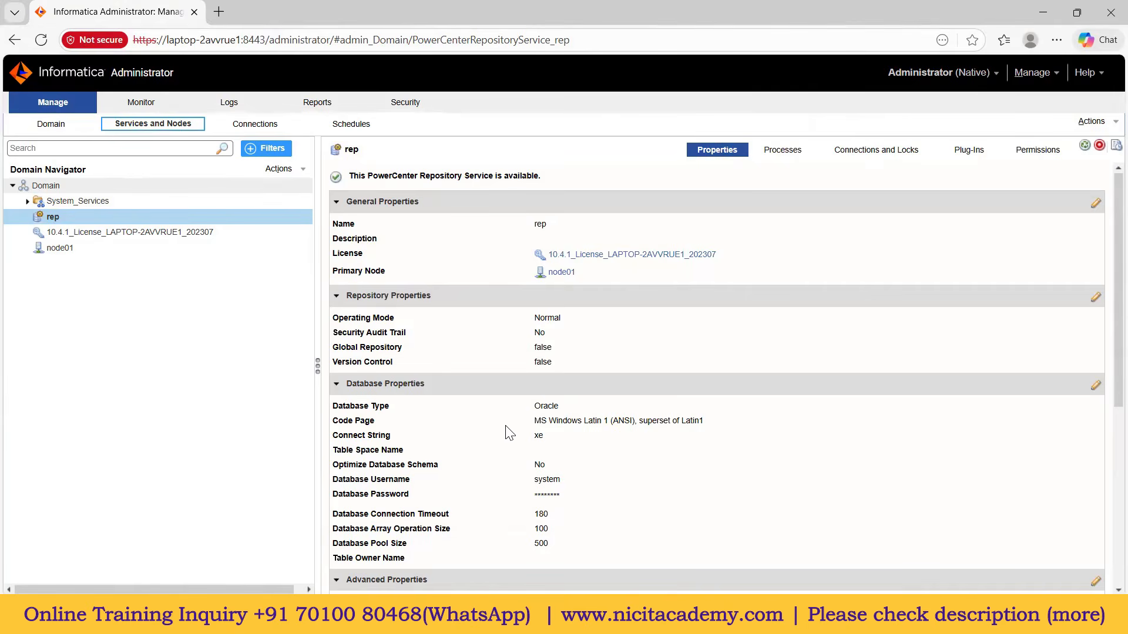
# Step: Start a new PowerCenter Integration Service named 'is' with the available license on node01
pyautogui.click(124, 186)
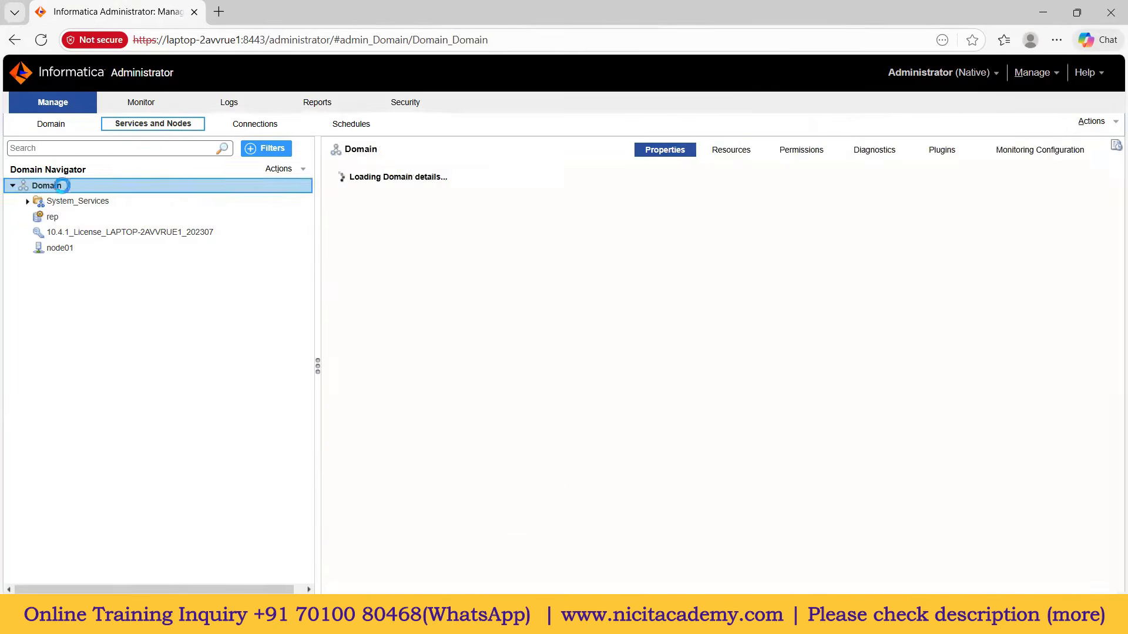
pyautogui.rightClick(56, 187)
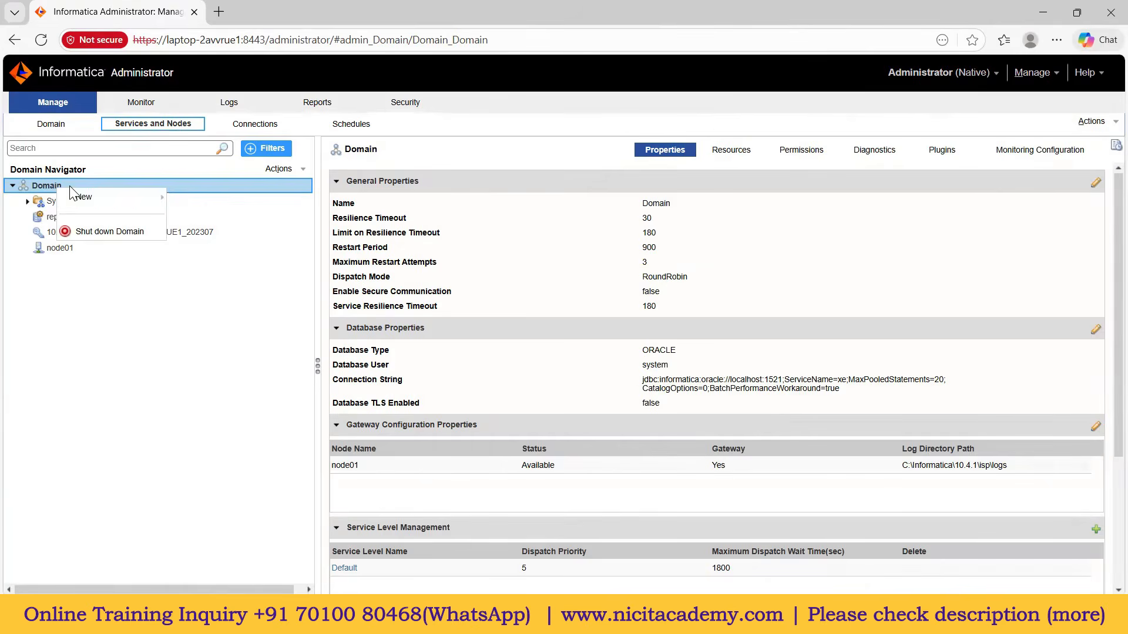
pyautogui.moveTo(84, 196)
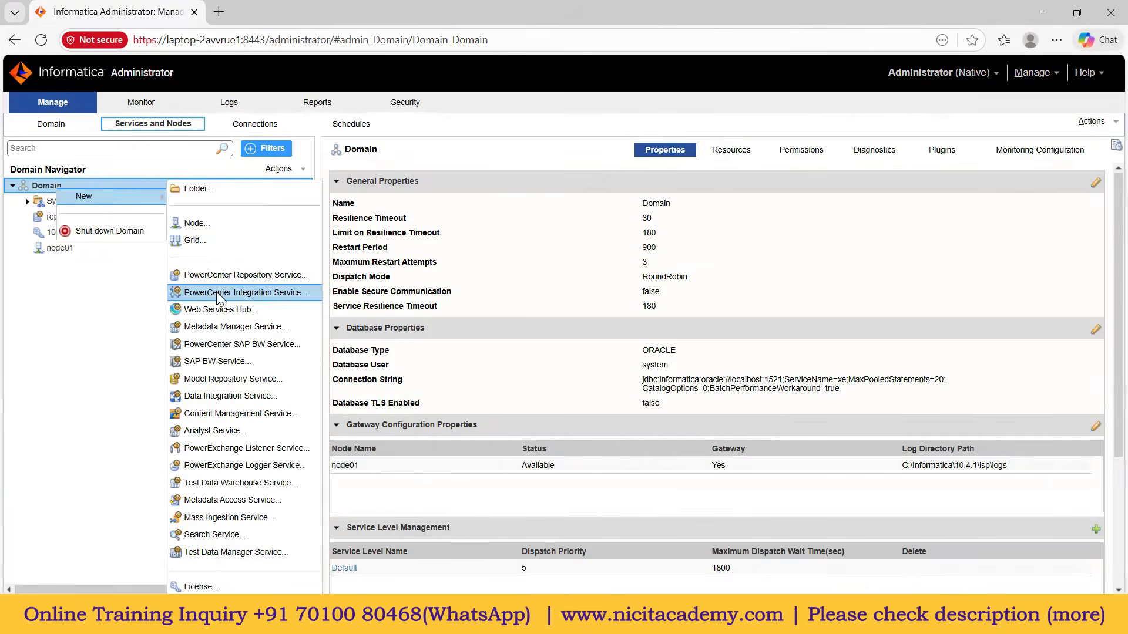
pyautogui.click(245, 293)
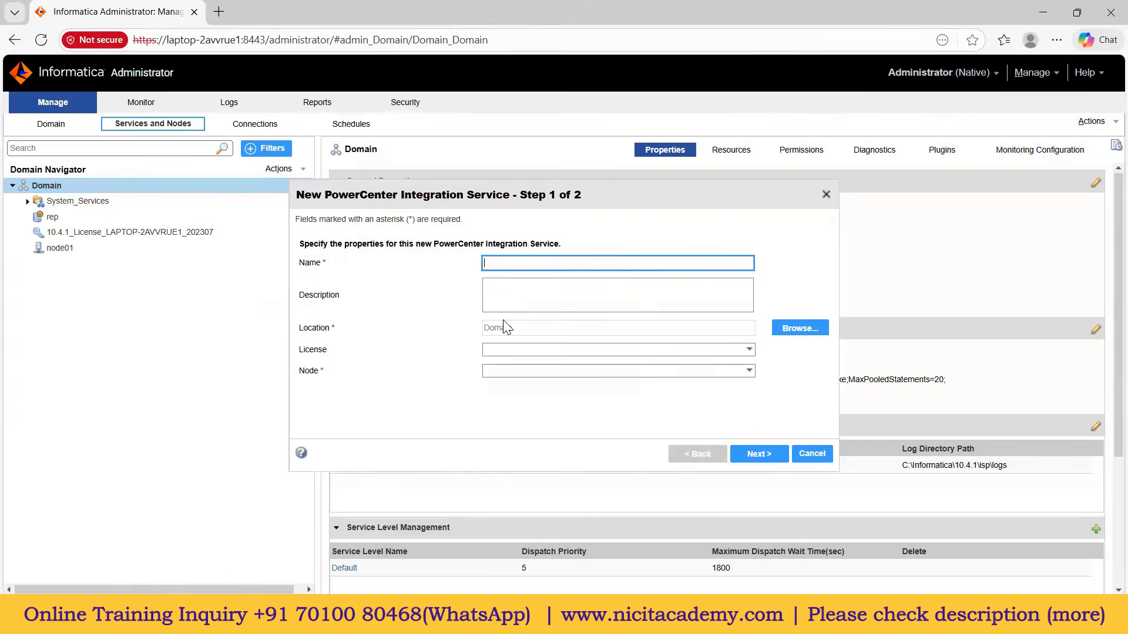
pyautogui.doubleClick(491, 264)
pyautogui.click(626, 351)
pyautogui.click(628, 377)
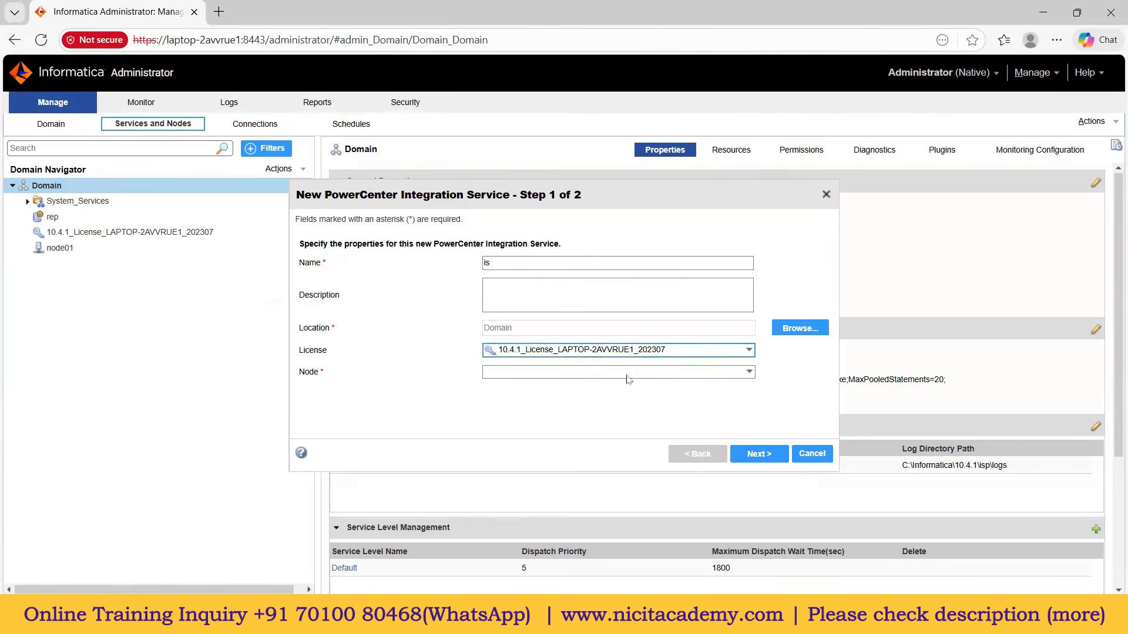
pyautogui.click(631, 374)
pyautogui.click(576, 394)
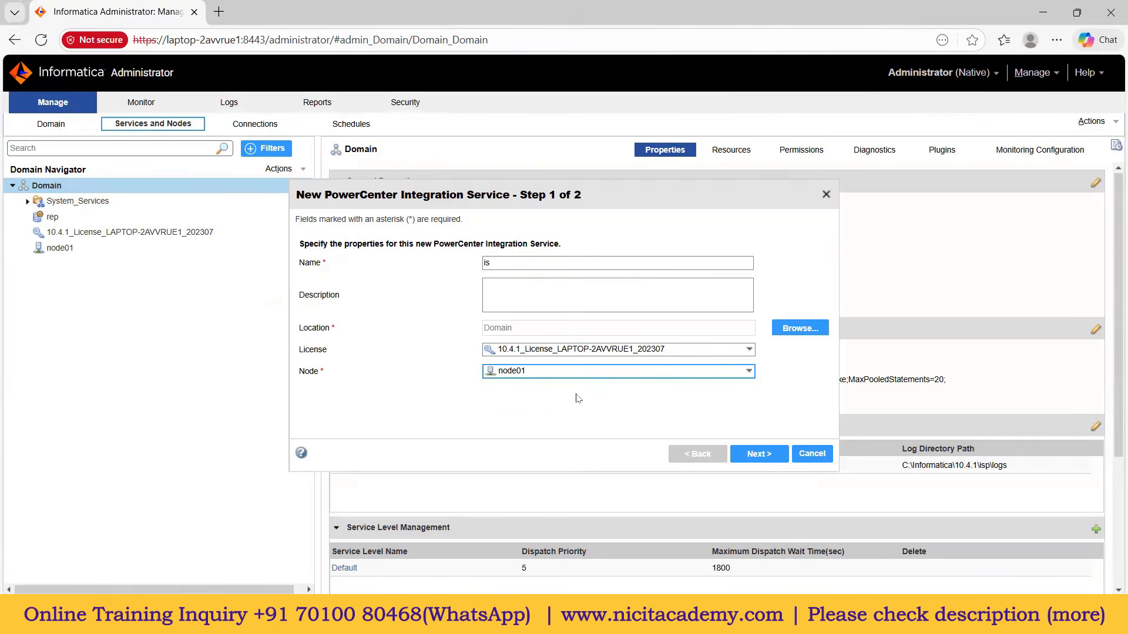
pyautogui.click(757, 456)
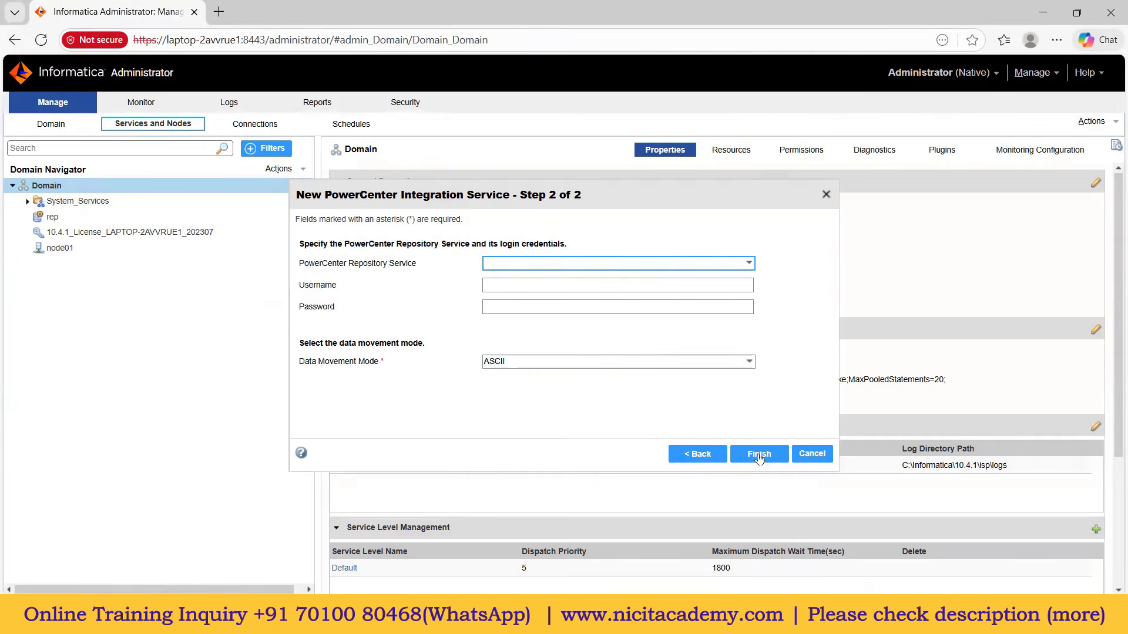
# Step: Link it to the rep repository with its username and password, keep ASCII, and finish
pyautogui.click(516, 263)
pyautogui.click(525, 286)
pyautogui.click(508, 284)
pyautogui.write('Administrator')
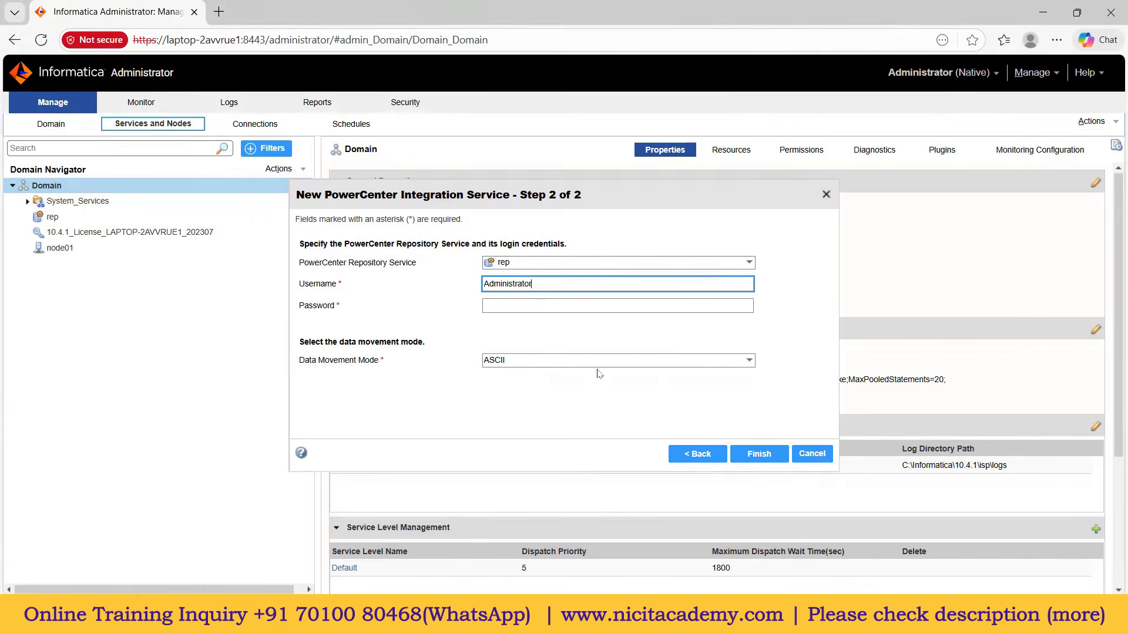
pyautogui.click(517, 305)
pyautogui.write('Administrator')
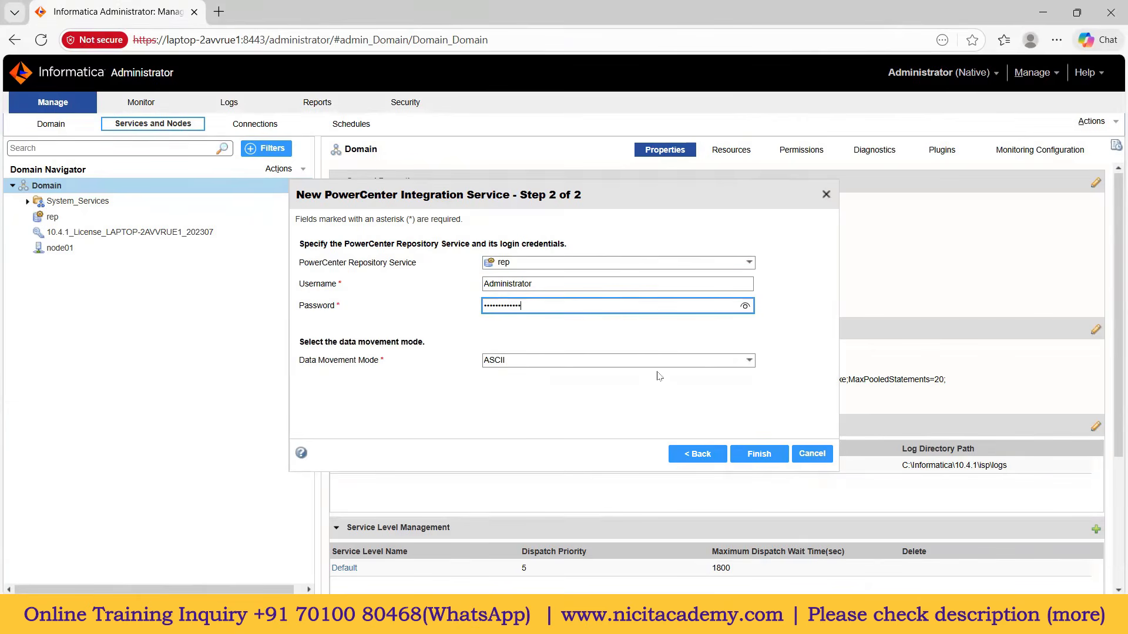
pyautogui.click(515, 363)
pyautogui.click(514, 362)
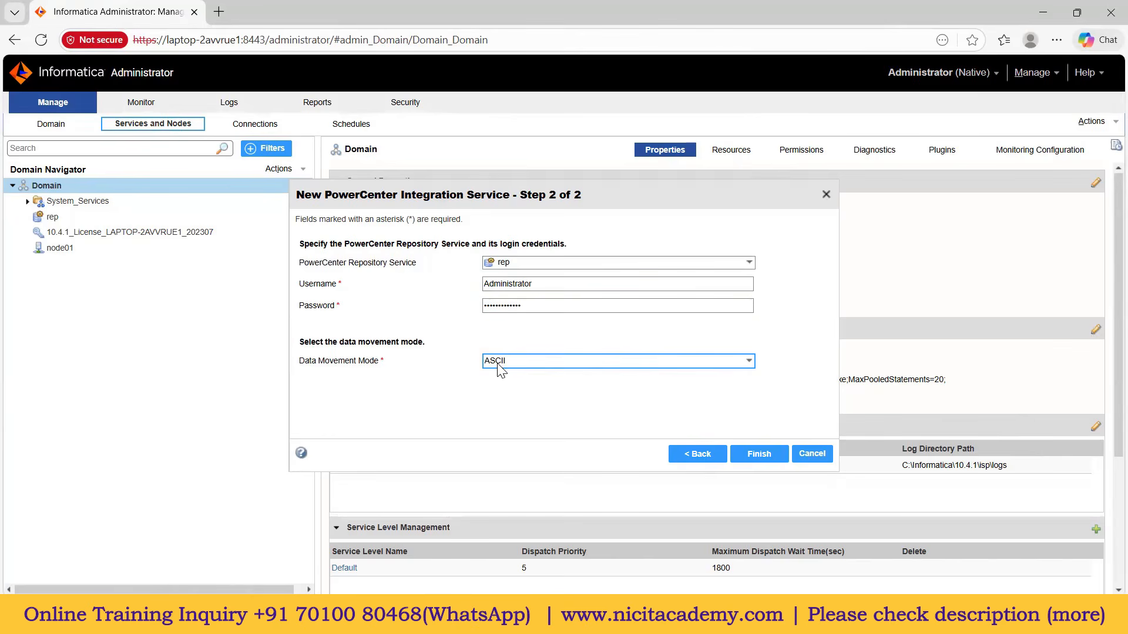
pyautogui.click(527, 363)
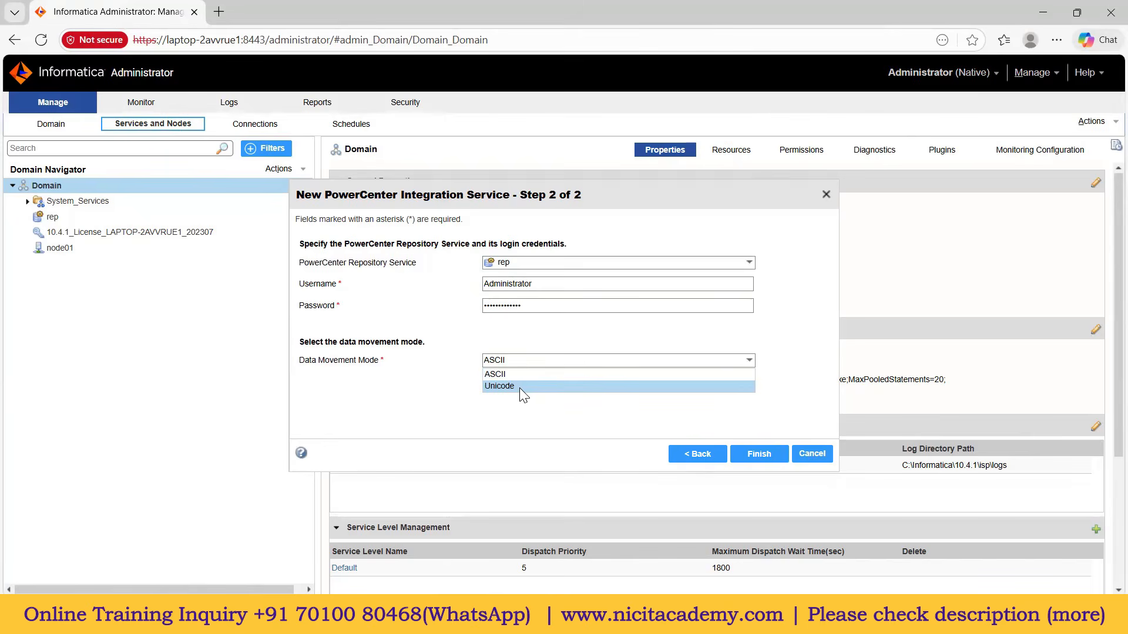
pyautogui.click(503, 374)
pyautogui.click(759, 455)
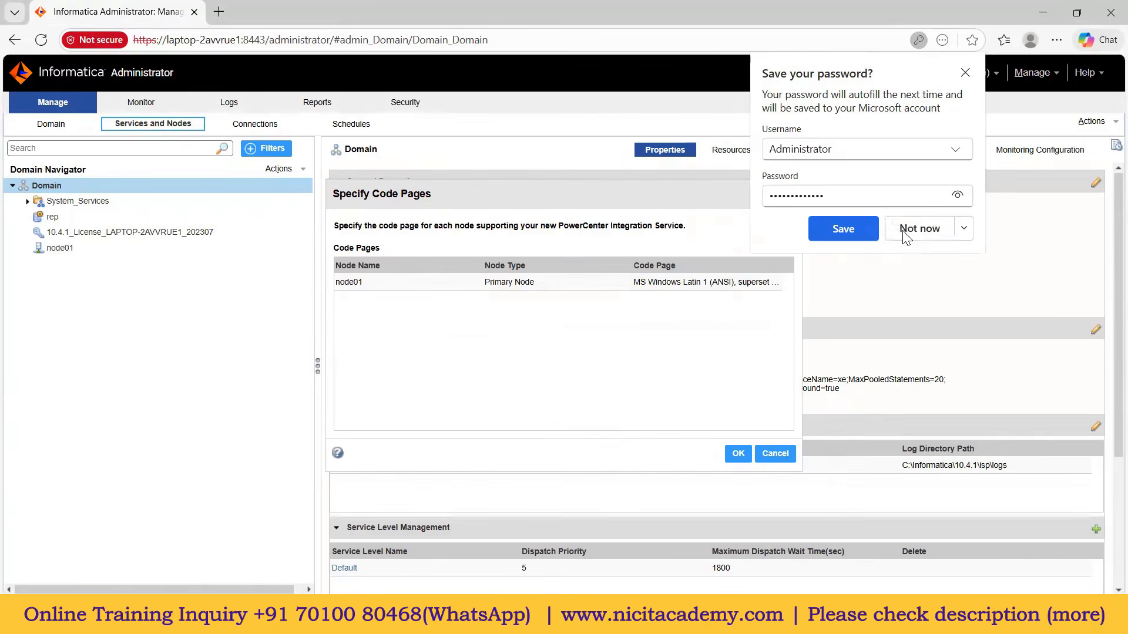
pyautogui.click(906, 229)
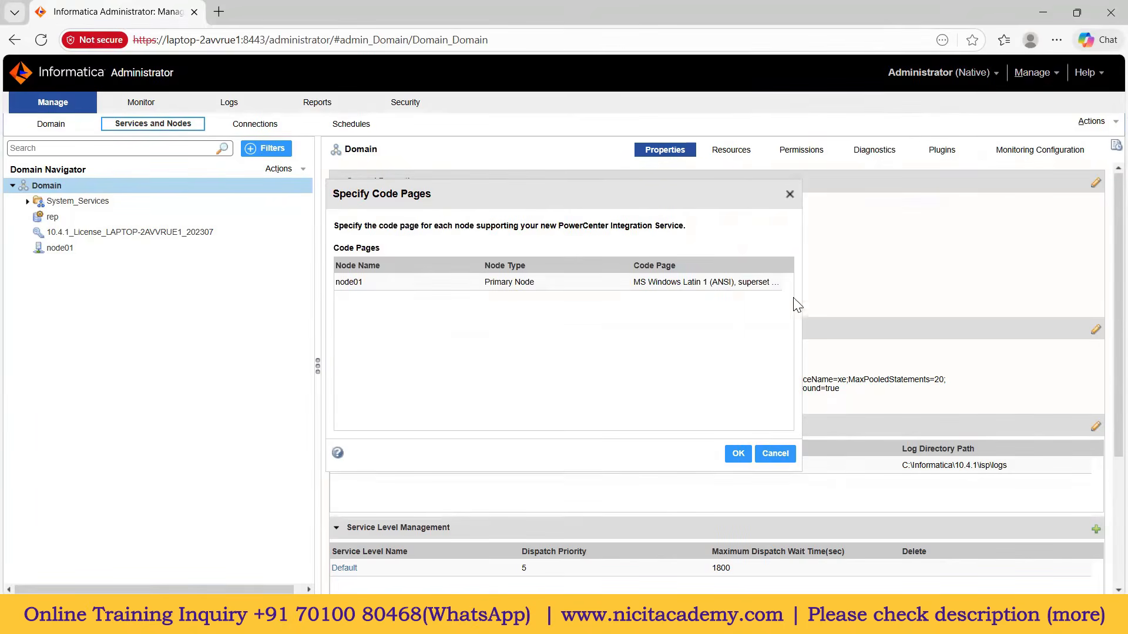
pyautogui.click(737, 454)
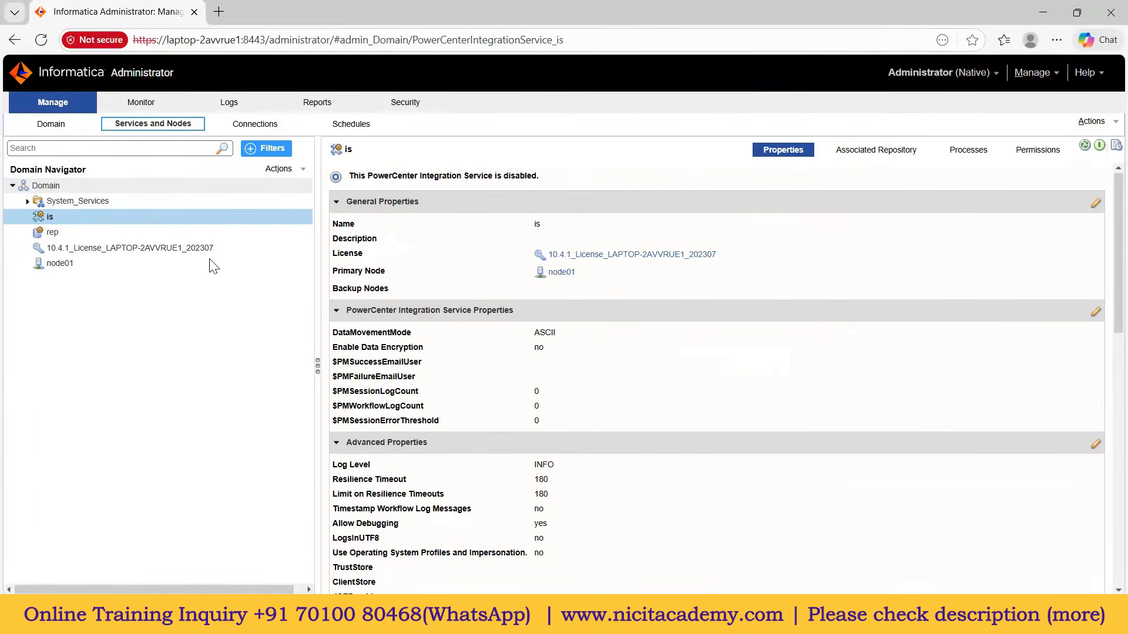
# Step: Enable the 'is' integration service and recheck that it shows as available
pyautogui.click(55, 220)
pyautogui.click(1100, 147)
pyautogui.click(85, 212)
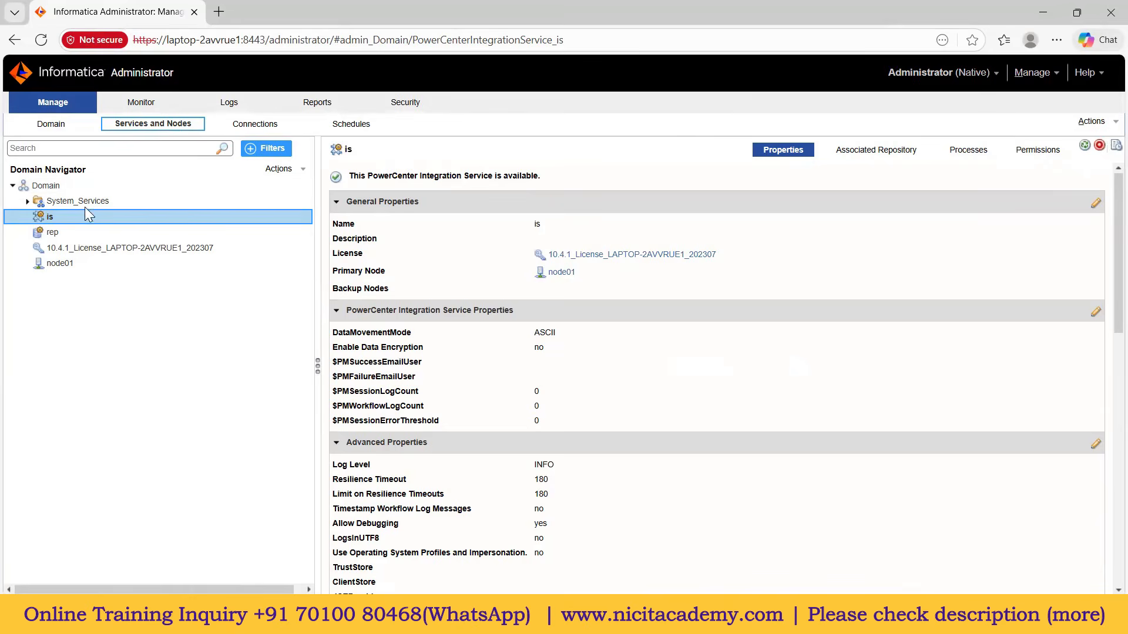
# Step: In the installation notes, highlight completed steps 3–6 and the 'Install Informatica client' line
pyautogui.click(541, 619)
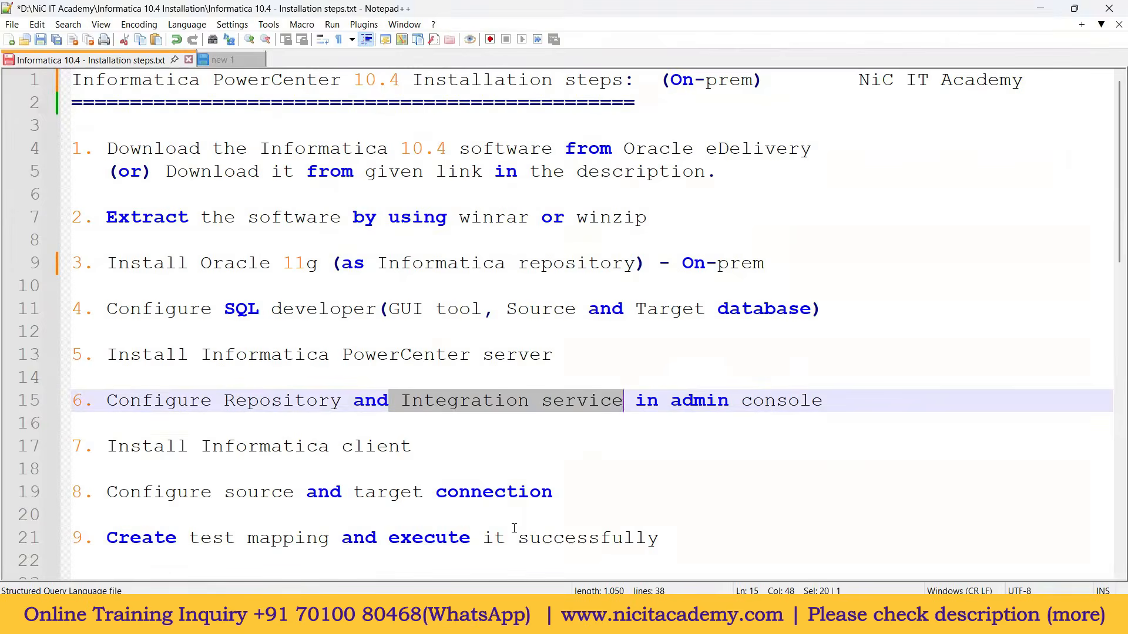
pyautogui.click(818, 403)
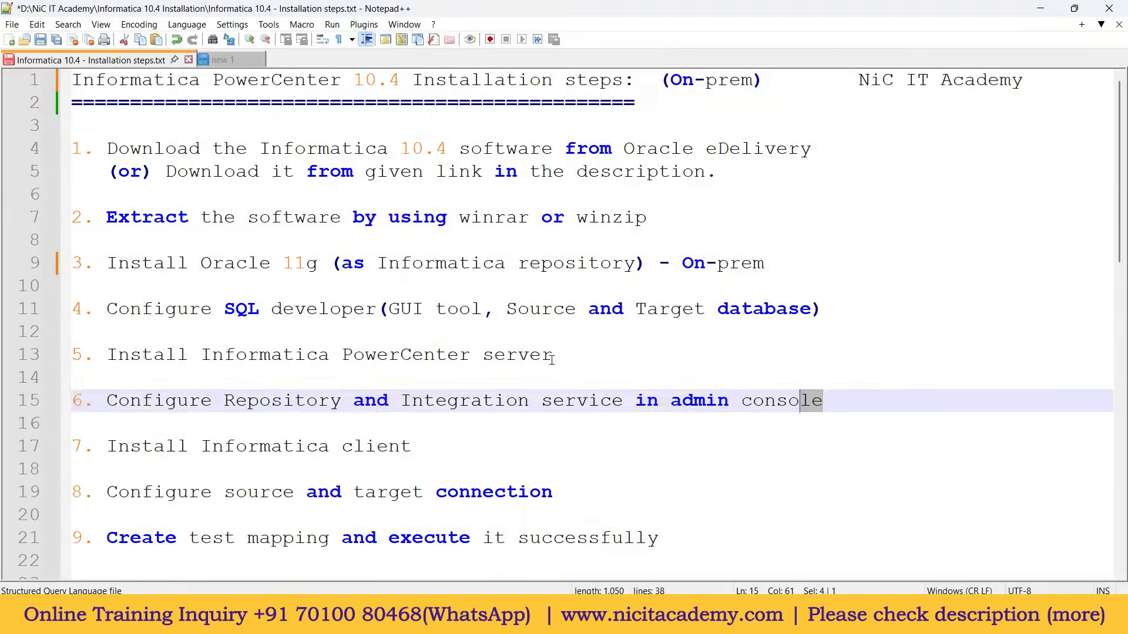
pyautogui.moveTo(818, 403); pyautogui.dragTo(73, 125)
pyautogui.moveTo(432, 453); pyautogui.dragTo(97, 454)
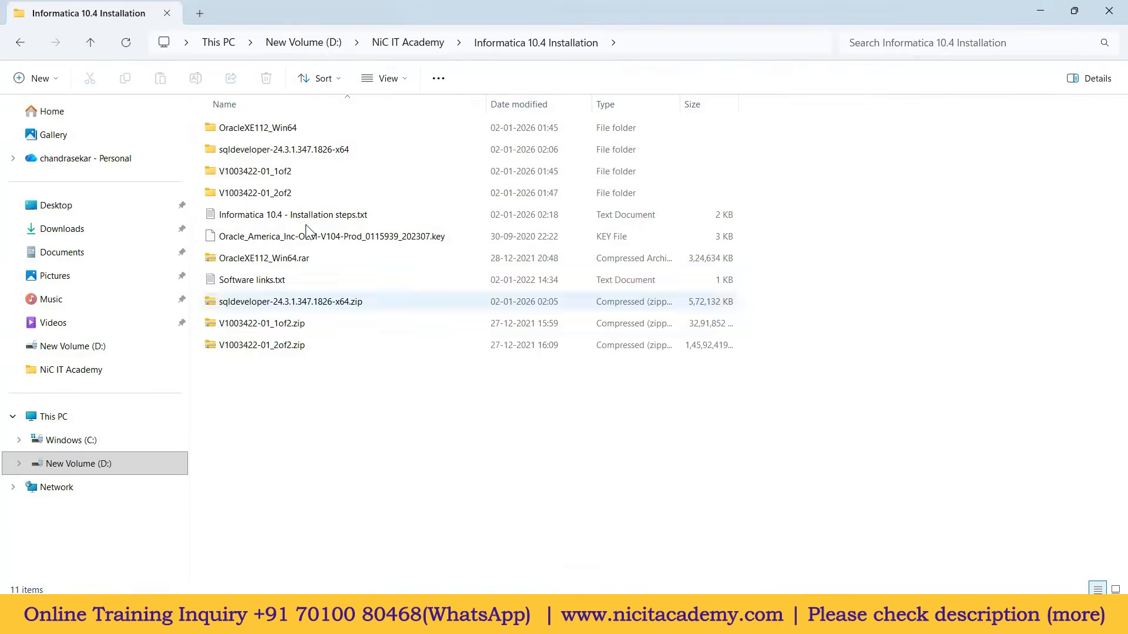
# Step: Run install.exe from V1003422-01_1of2\part1\informatica_1041_client_winem-64t\Client as administrator
pyautogui.doubleClick(287, 175)
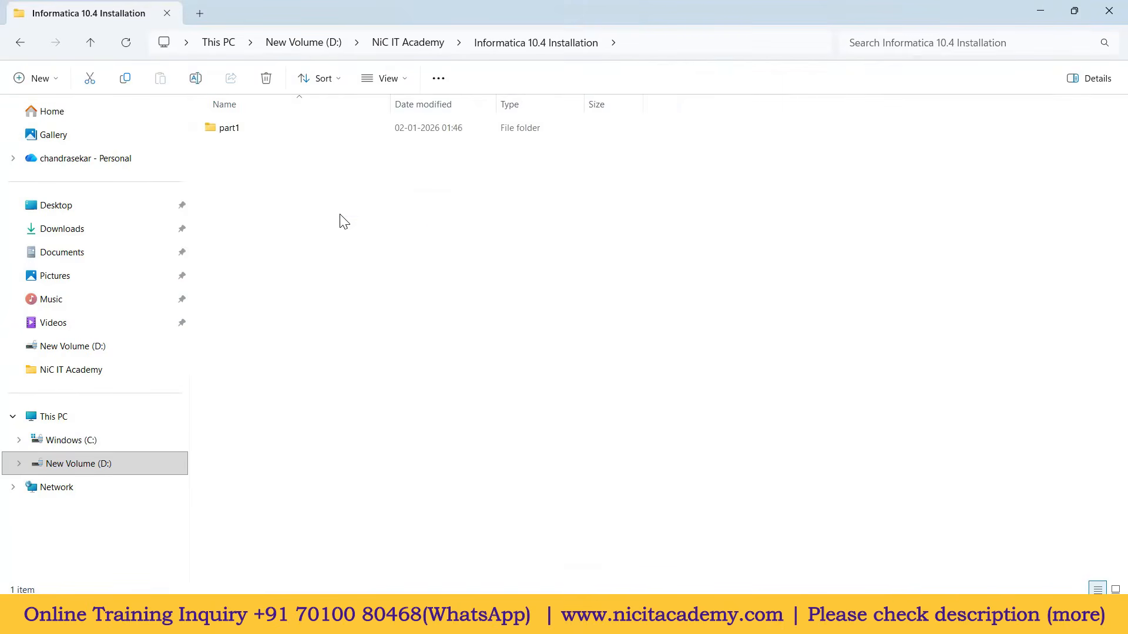
pyautogui.doubleClick(236, 132)
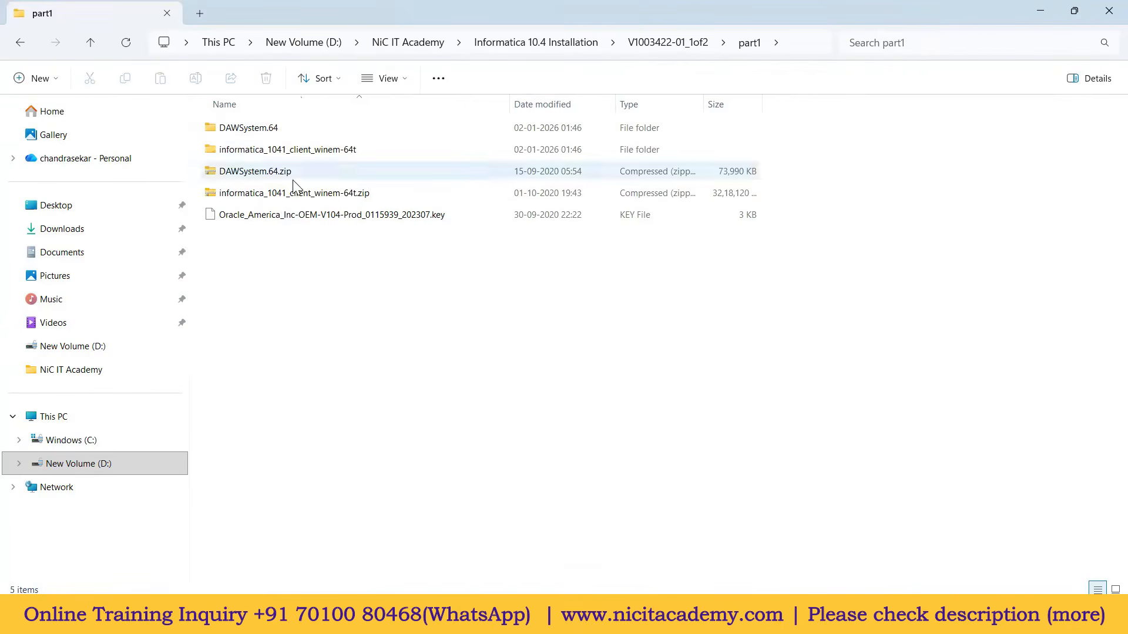
pyautogui.doubleClick(322, 155)
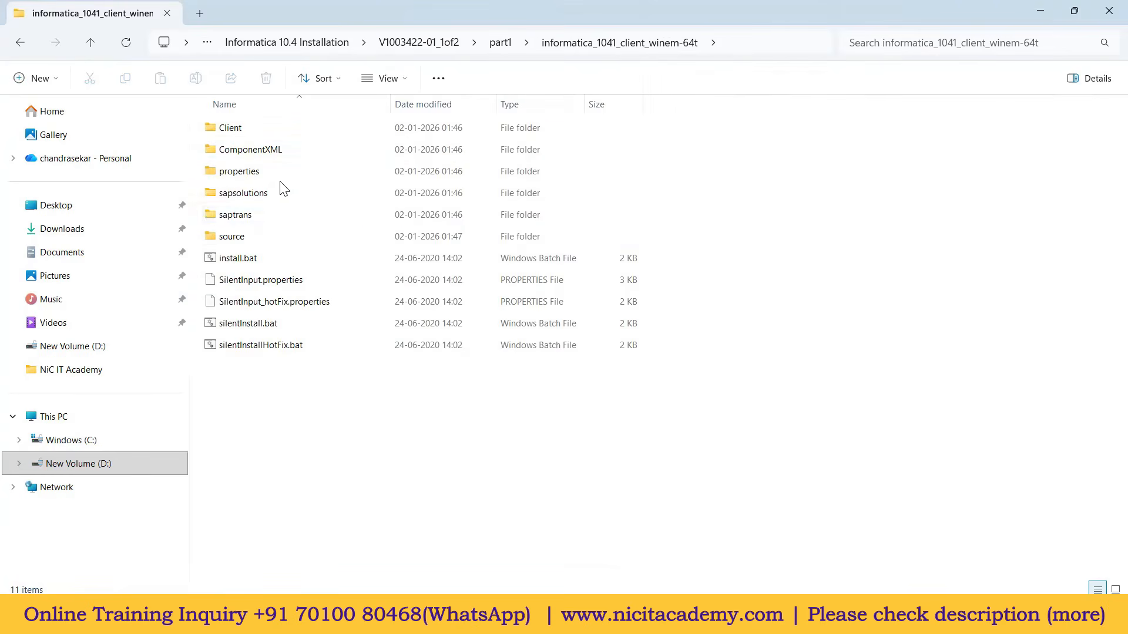
pyautogui.doubleClick(242, 132)
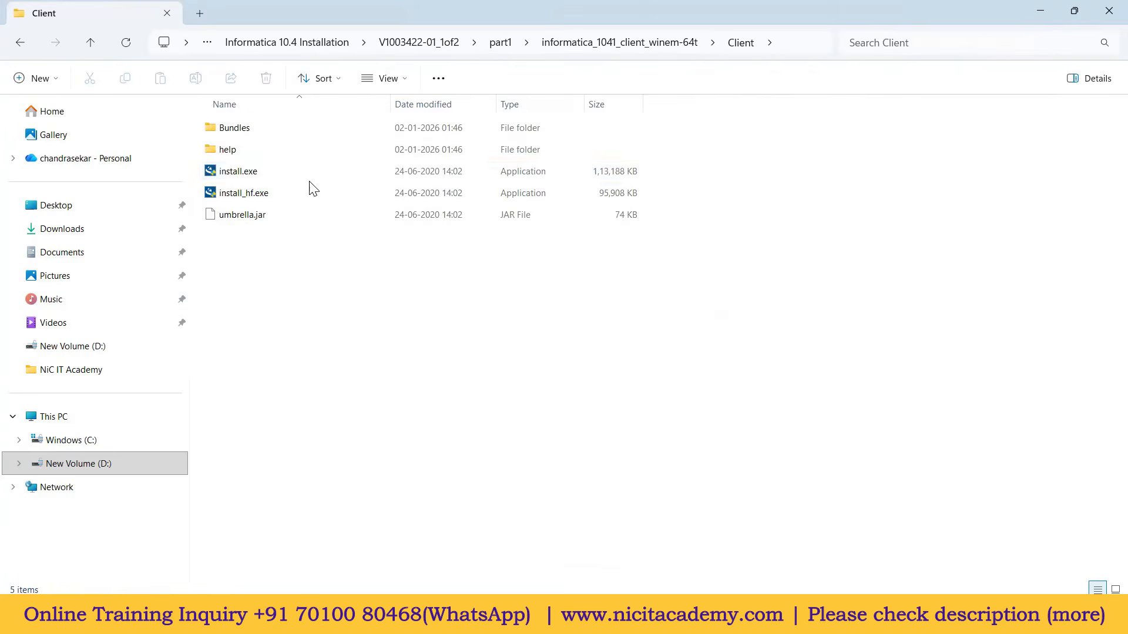
pyautogui.click(250, 175)
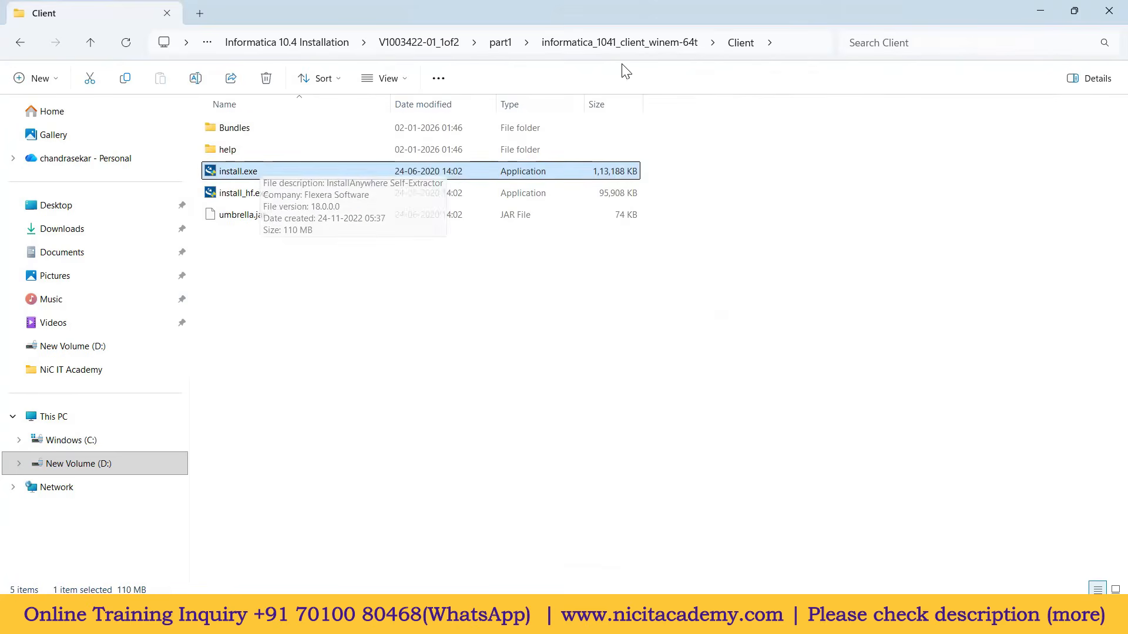
pyautogui.rightClick(256, 170)
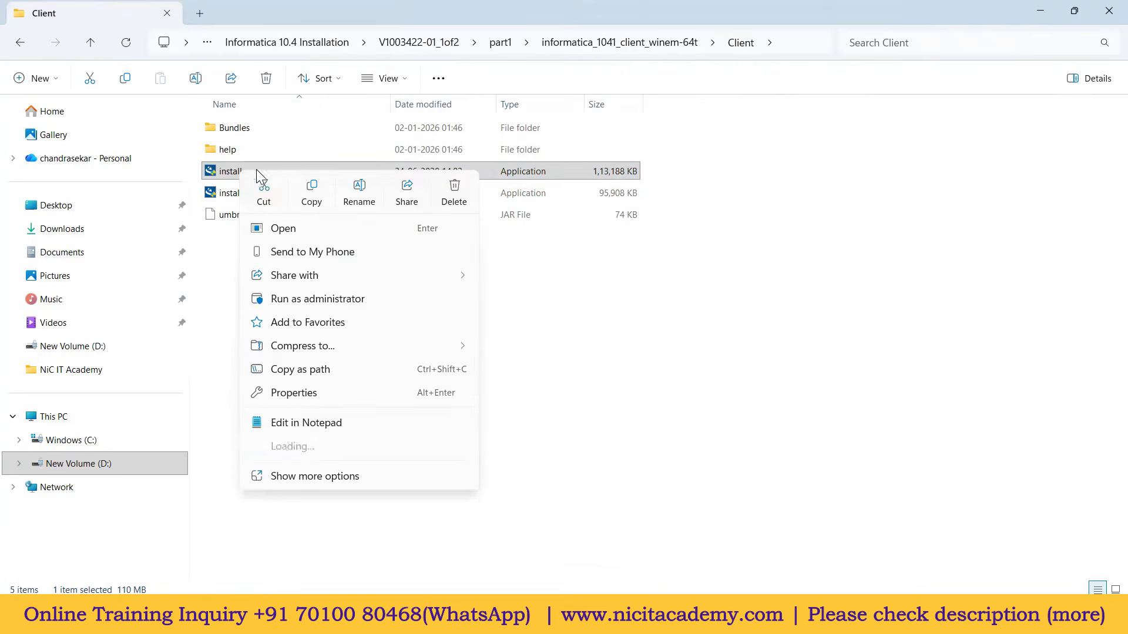
pyautogui.click(315, 299)
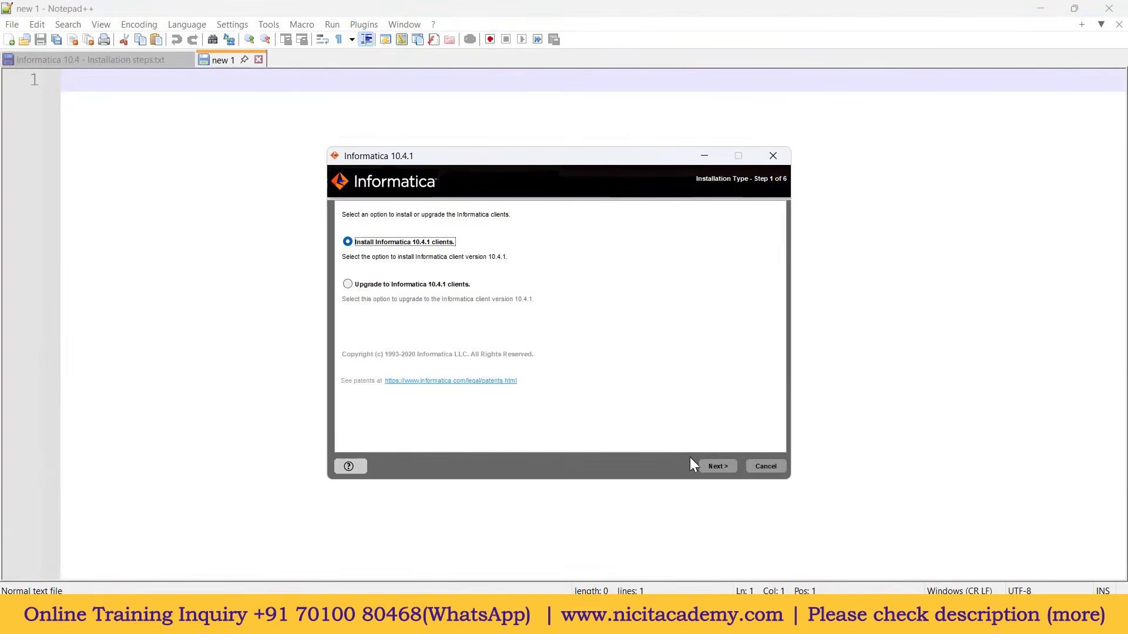
# Step: Install Informatica Developer and PowerCenter Client into C:\Informatica\10.4.1, then close the installer
pyautogui.click(721, 468)
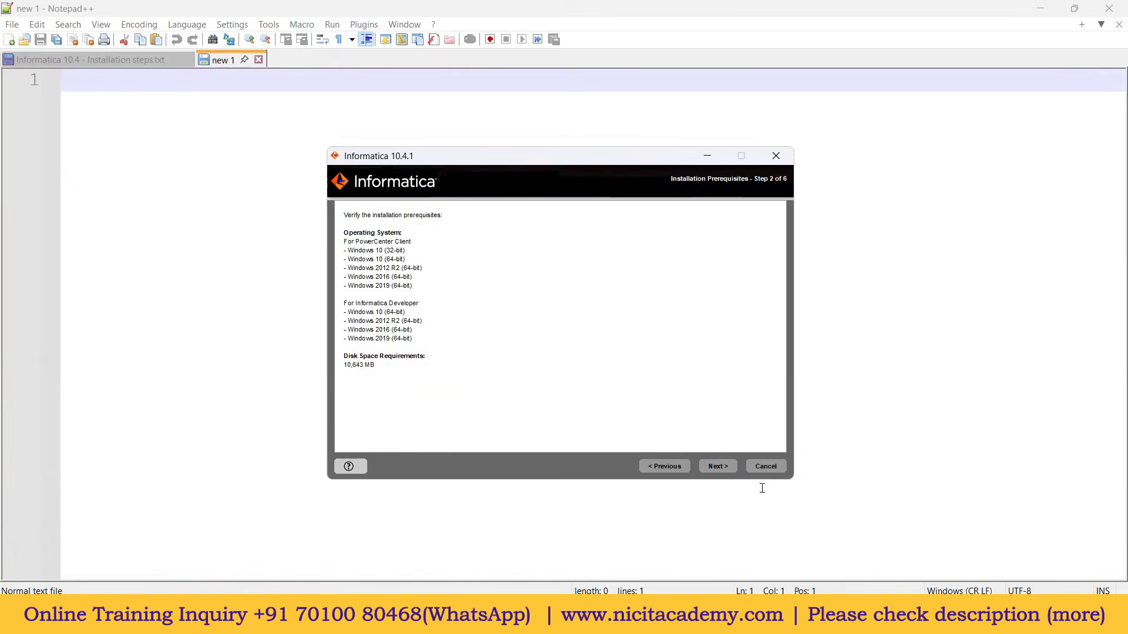
pyautogui.click(717, 468)
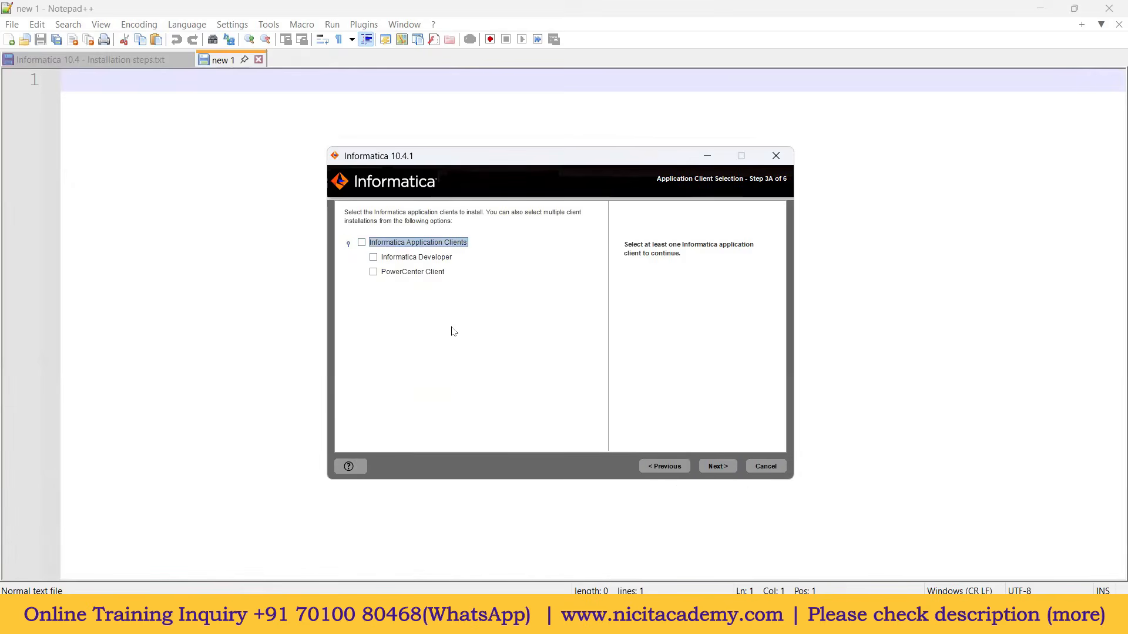
pyautogui.click(372, 257)
pyautogui.click(374, 270)
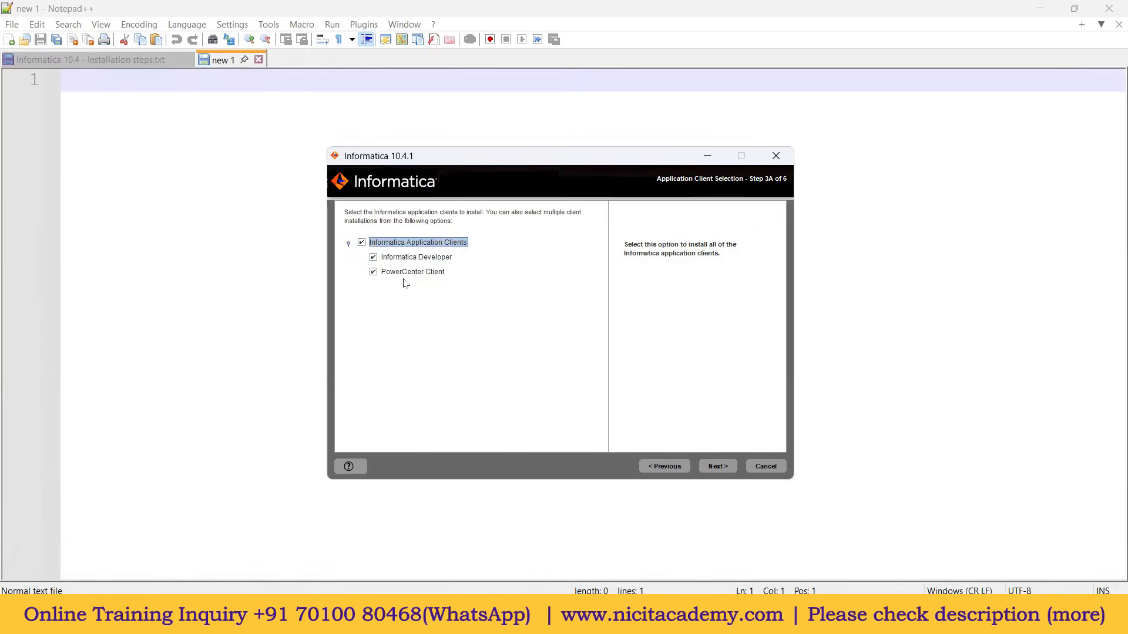
pyautogui.click(718, 466)
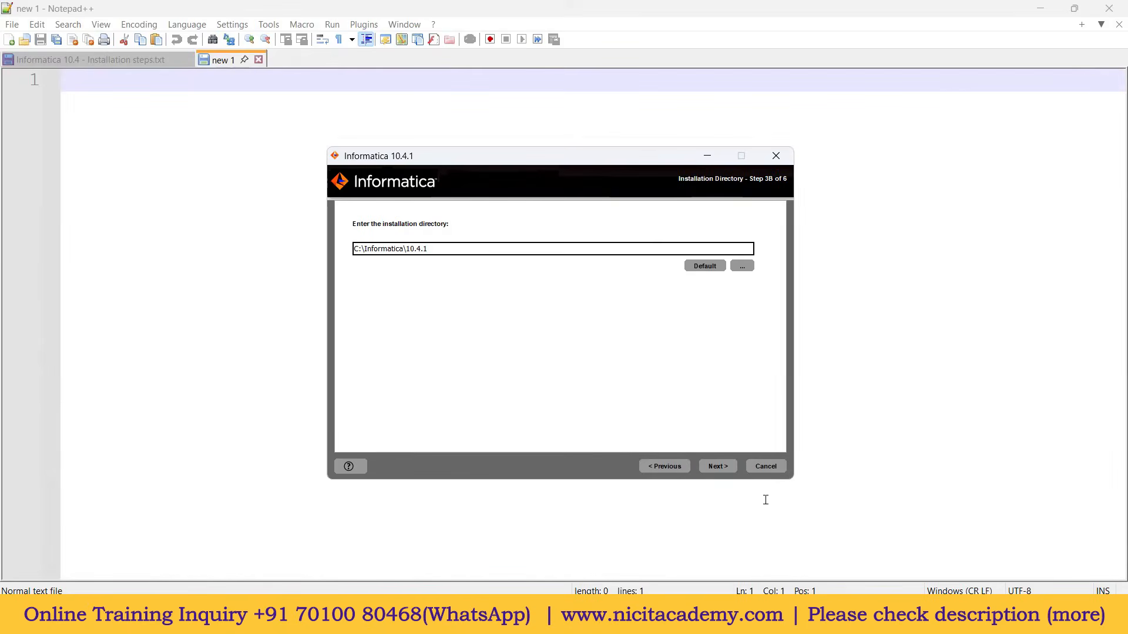
pyautogui.click(725, 466)
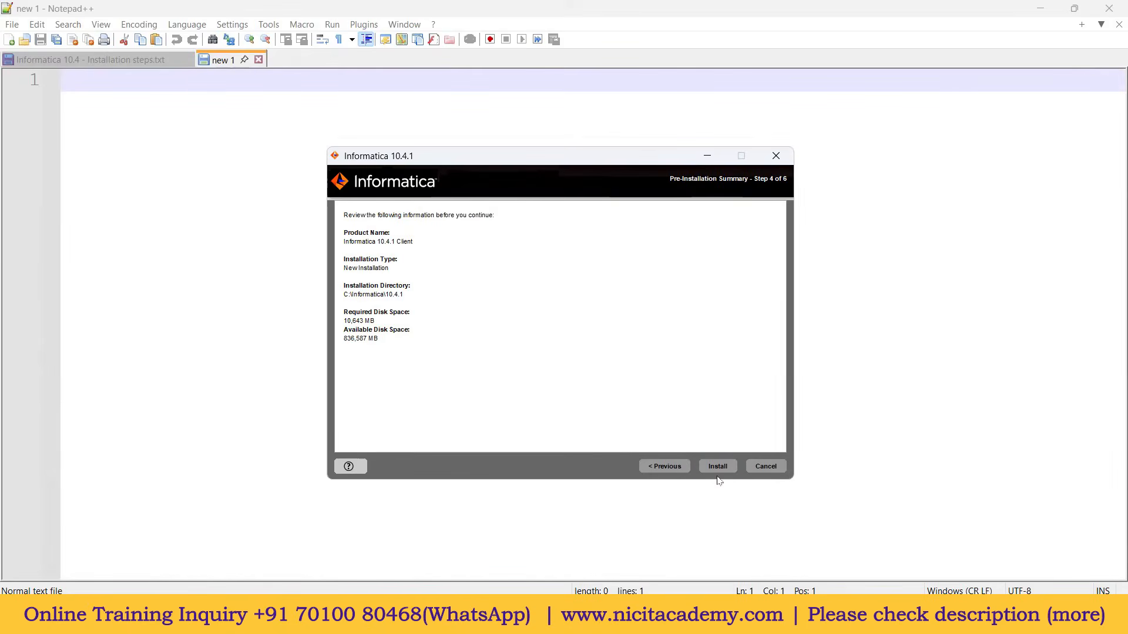
pyautogui.click(719, 467)
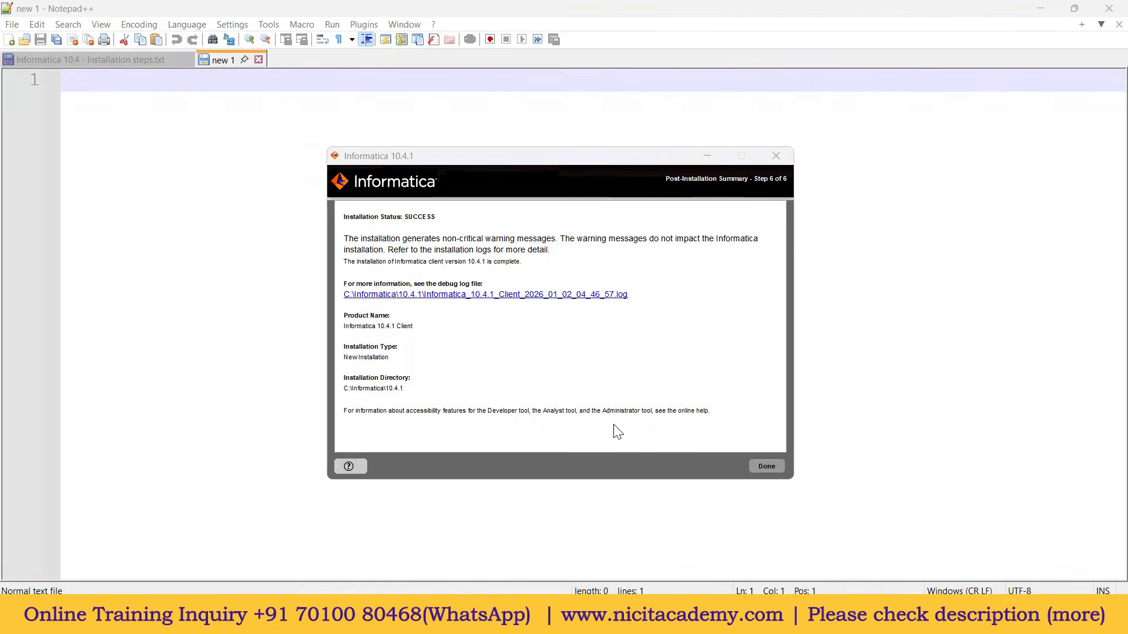
pyautogui.click(768, 468)
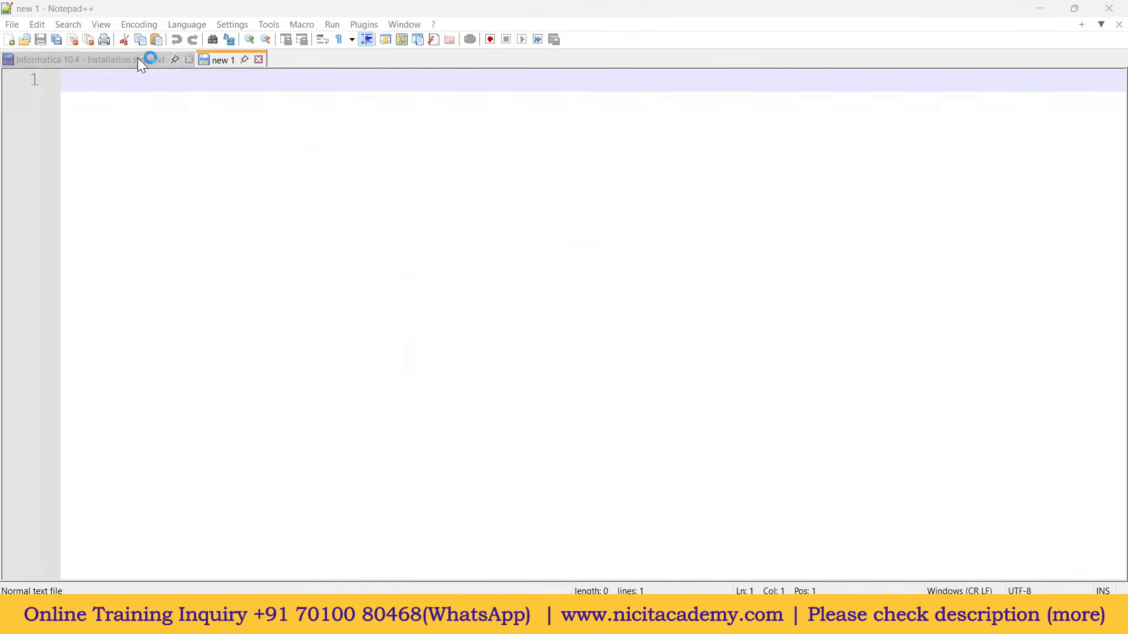
# Step: Highlight step 8 (source/target connections) and step 9 (test mapping), then open Windows search
pyautogui.click(141, 60)
pyautogui.click(414, 448)
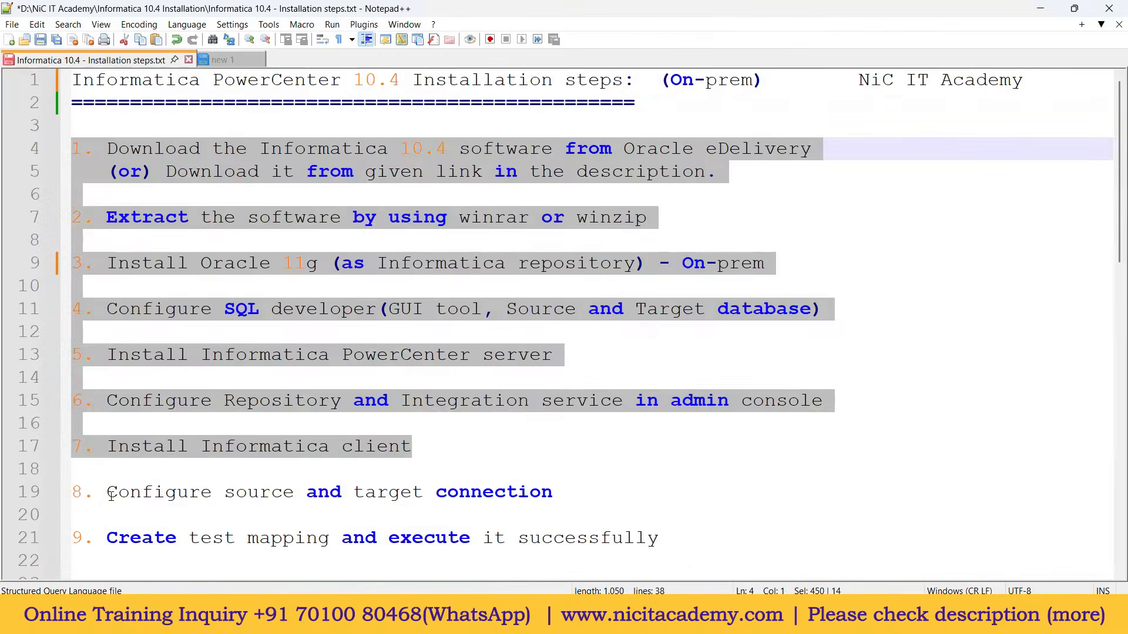
pyautogui.moveTo(107, 492); pyautogui.dragTo(561, 496)
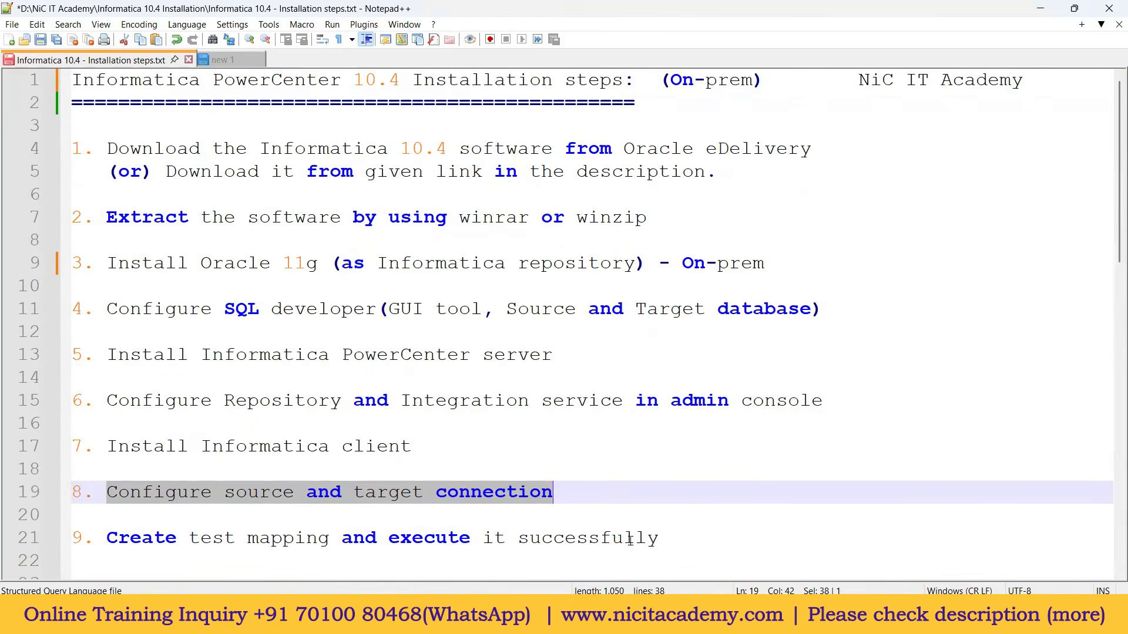
pyautogui.moveTo(673, 538); pyautogui.dragTo(147, 541)
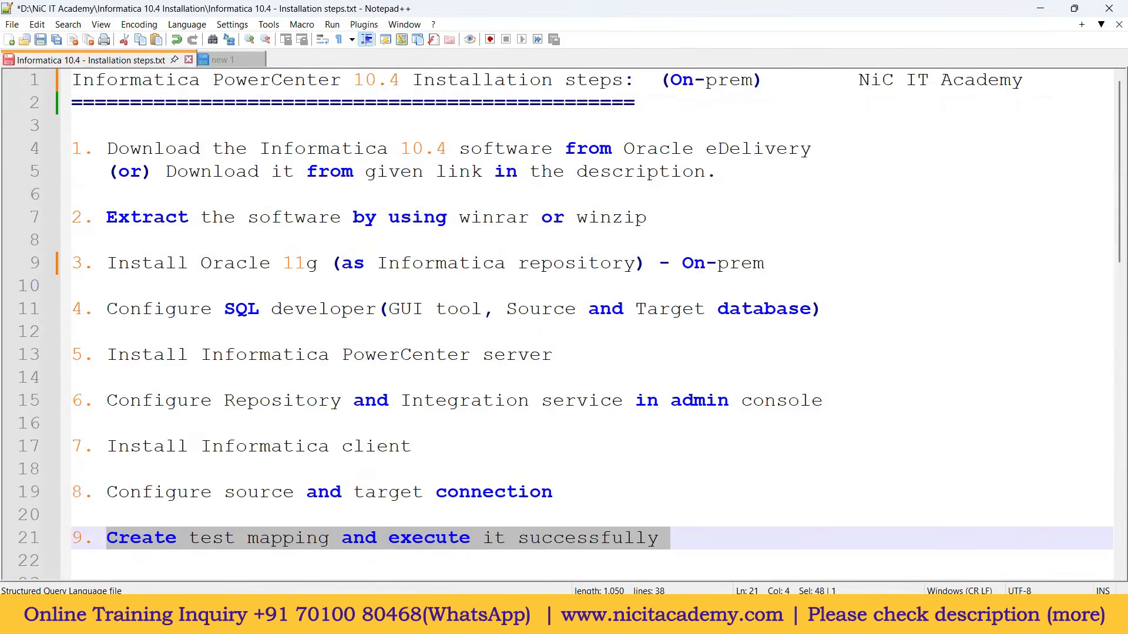
pyautogui.press('super')
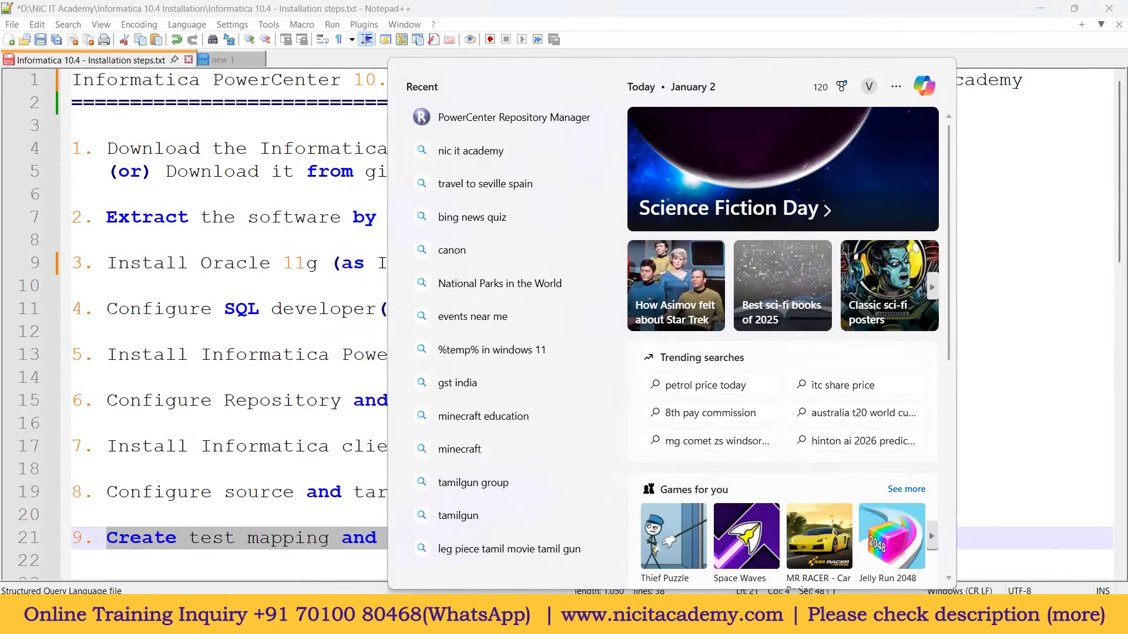
# Step: Launch PowerCenter Repository Manager from a 'repo' search and begin adding repository 'rep'
pyautogui.write('repo')
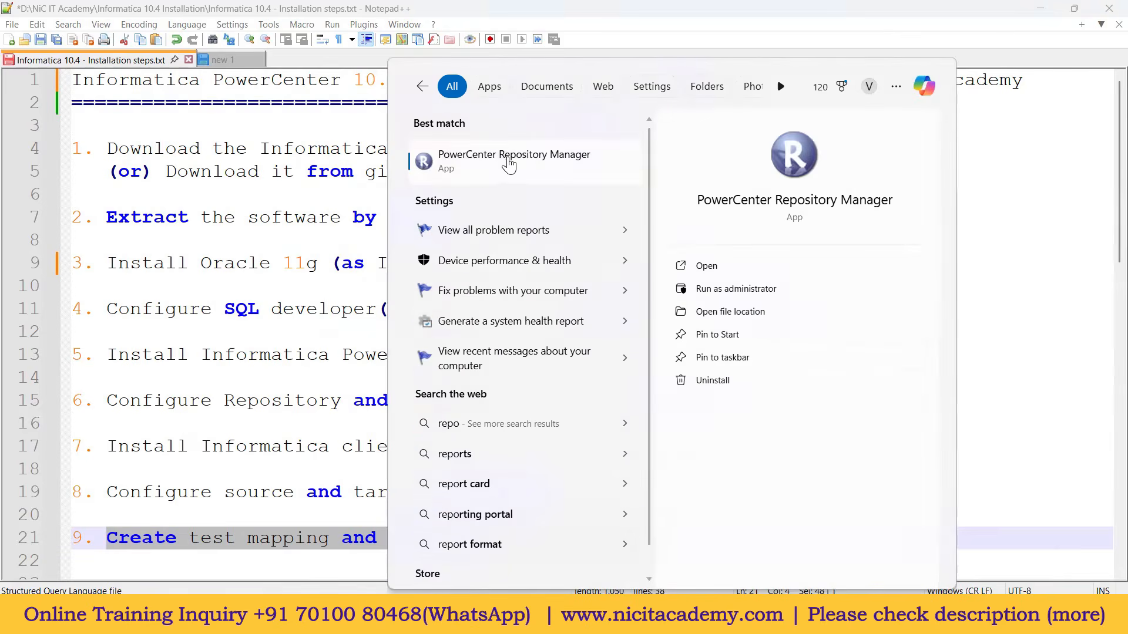
pyautogui.click(503, 165)
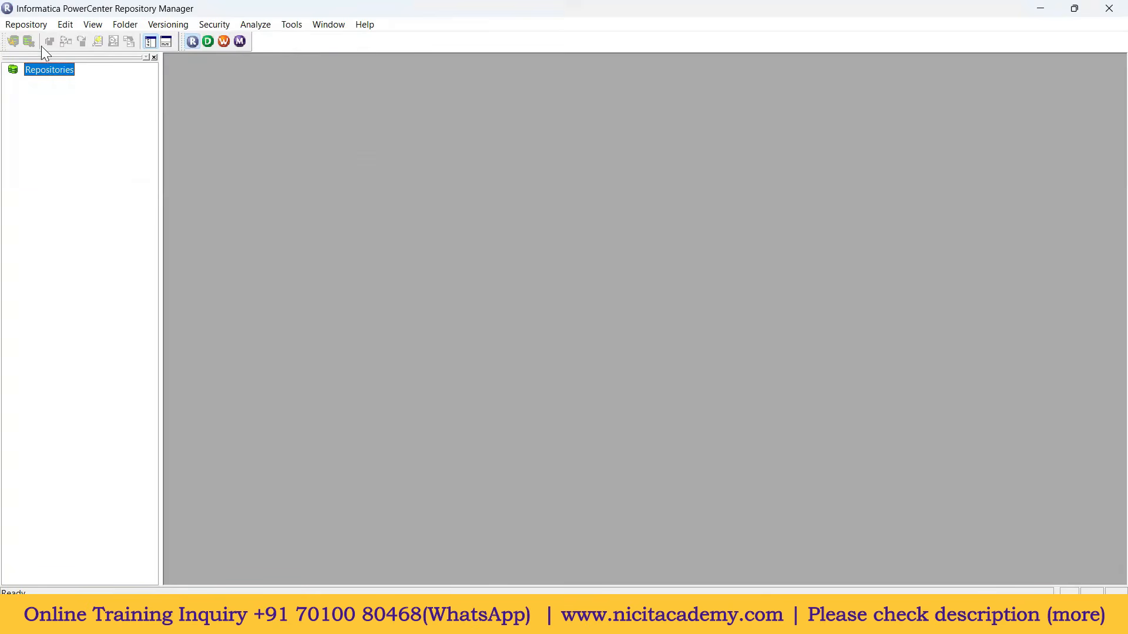
pyautogui.click(27, 24)
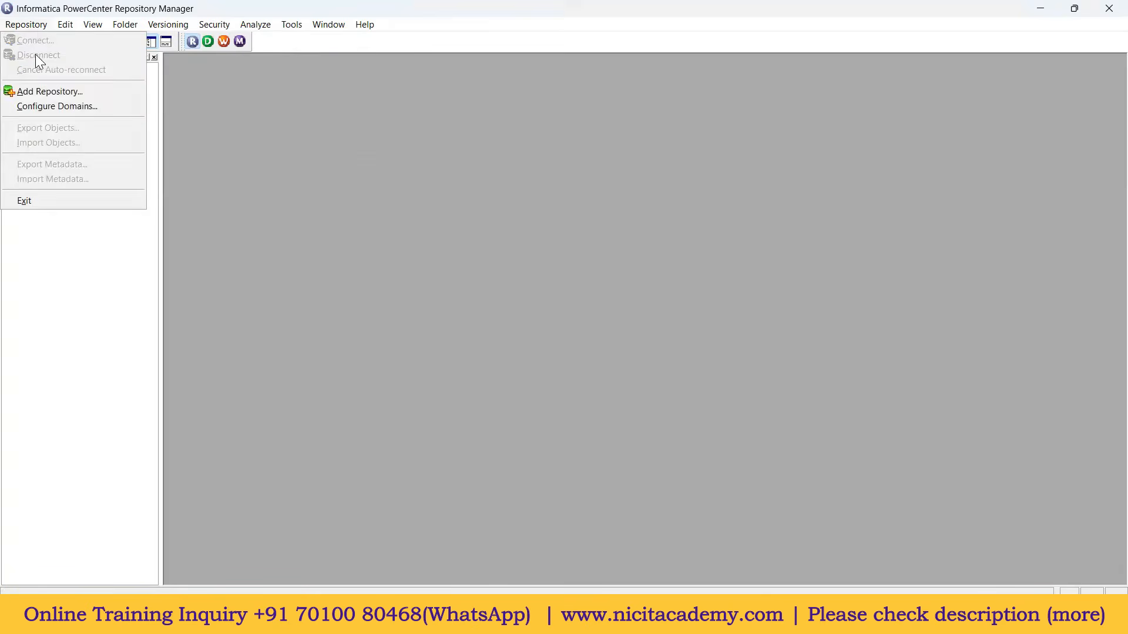
pyautogui.click(52, 91)
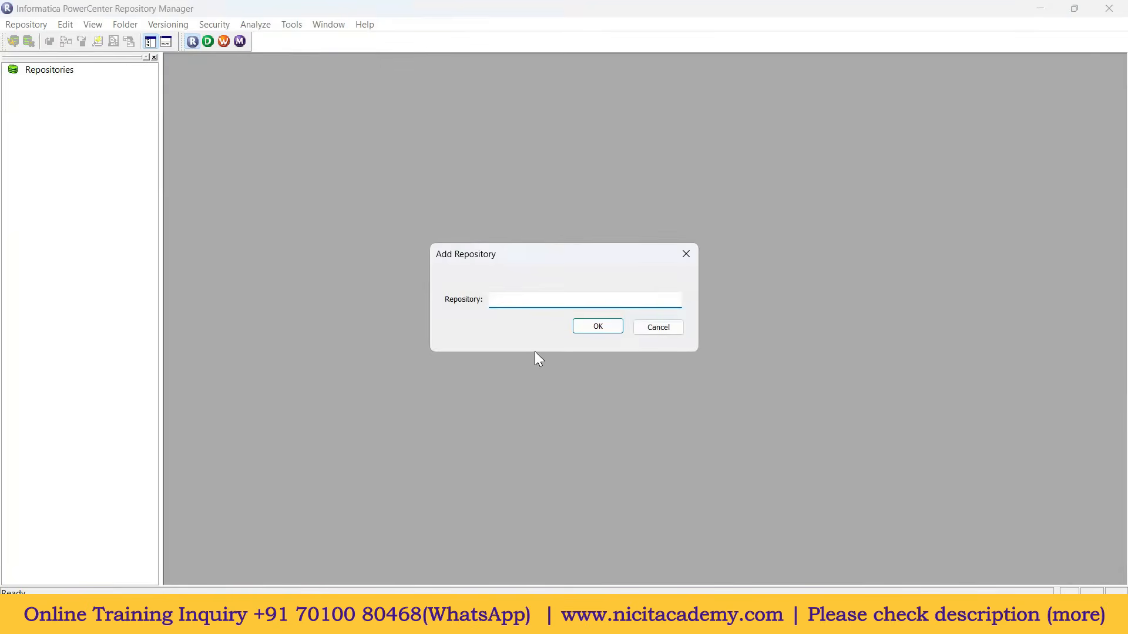
pyautogui.write('rep')
# Step: Confirm adding repository rep and open its domain configuration
pyautogui.click(596, 327)
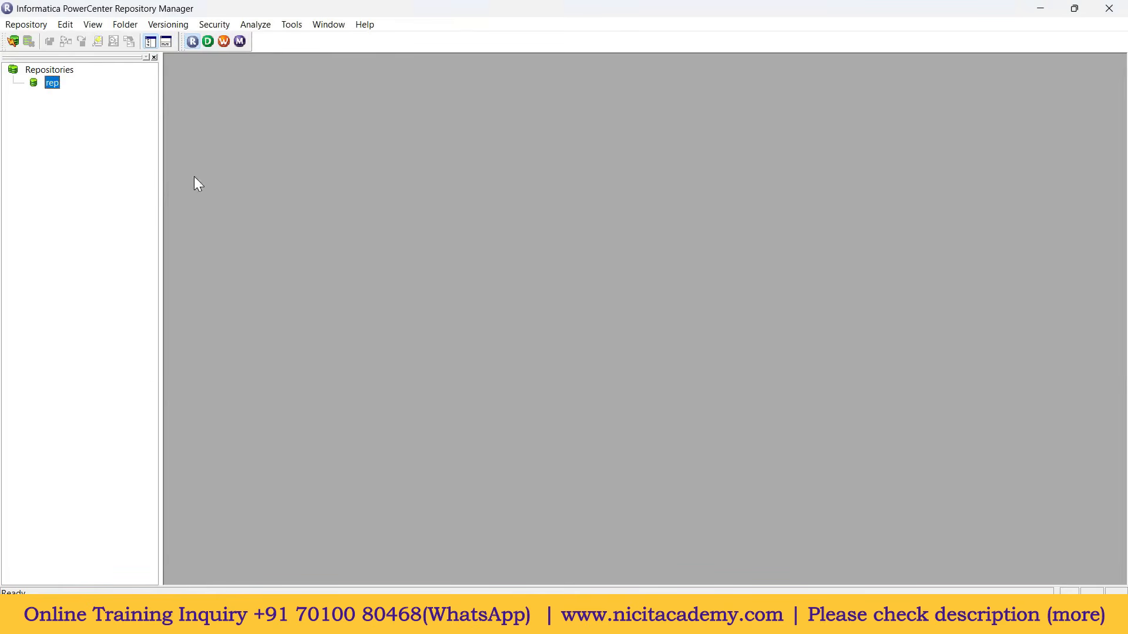
pyautogui.rightClick(54, 87)
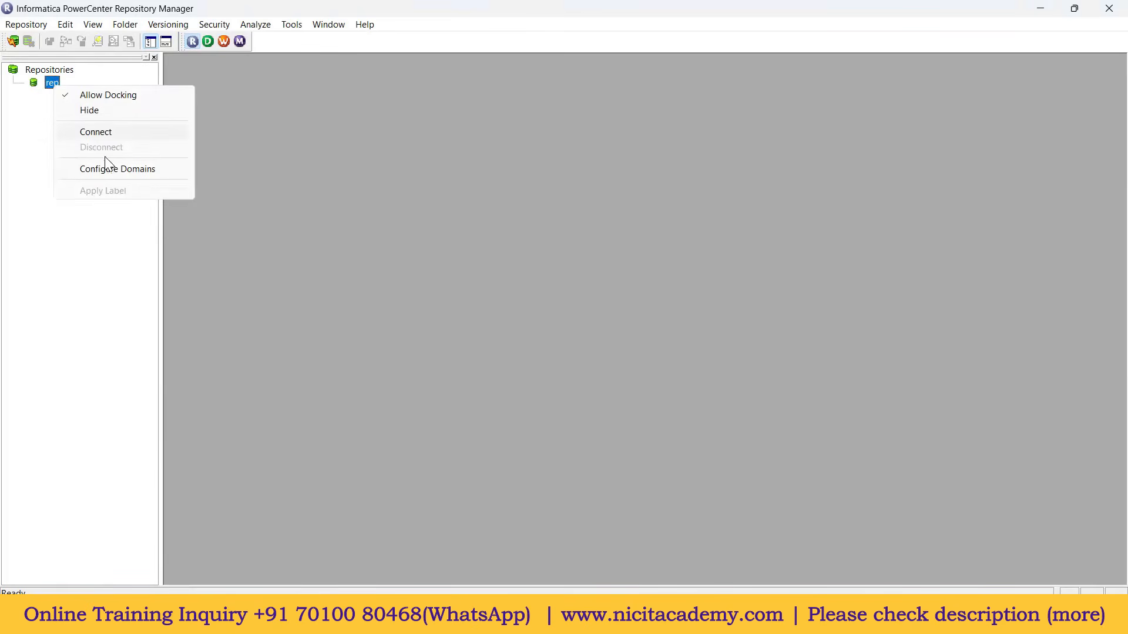
pyautogui.click(135, 176)
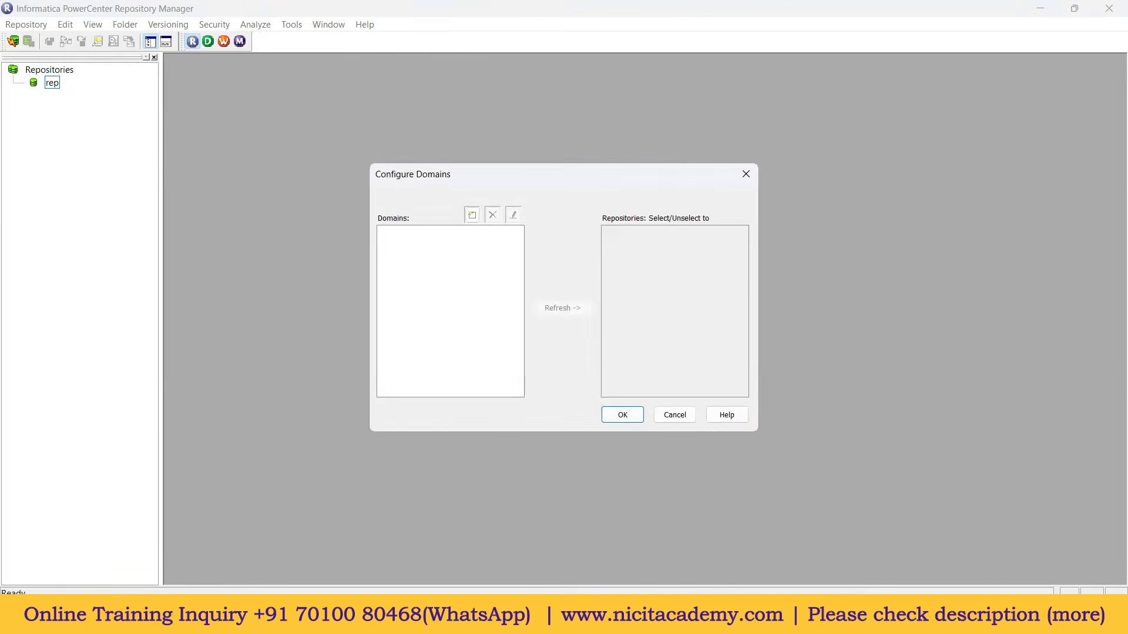
pyautogui.hotkey('alt', 'Tab')
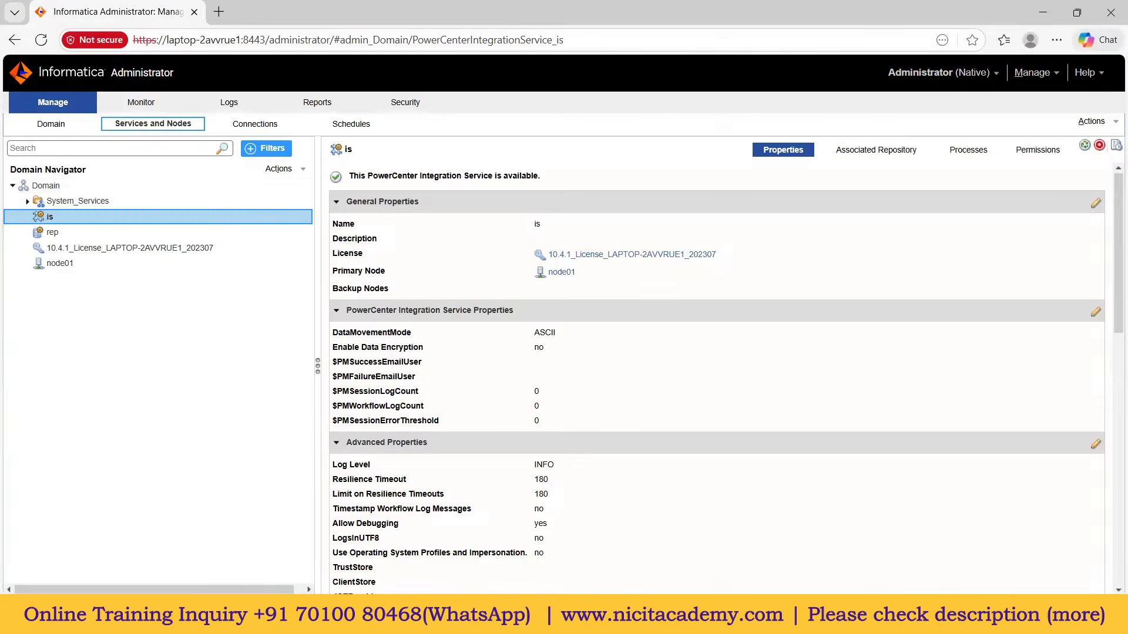
pyautogui.hotkey('alt', 'Tab')
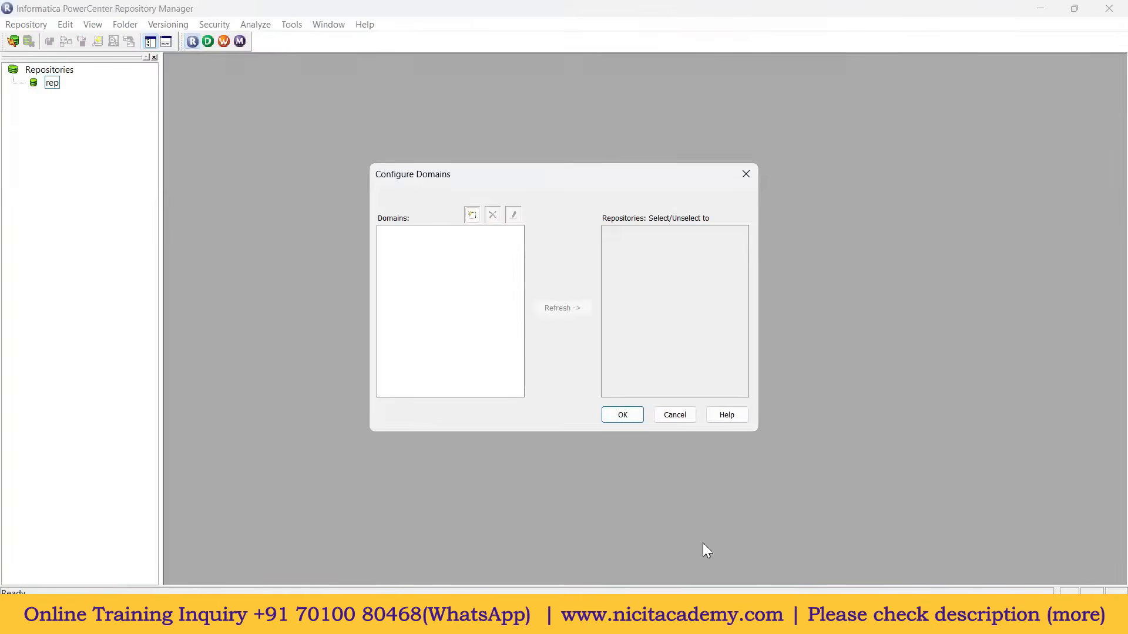
# Step: Add domain 'Domain' with gateway host localhost and port 6005, assigning it to rep
pyautogui.click(472, 215)
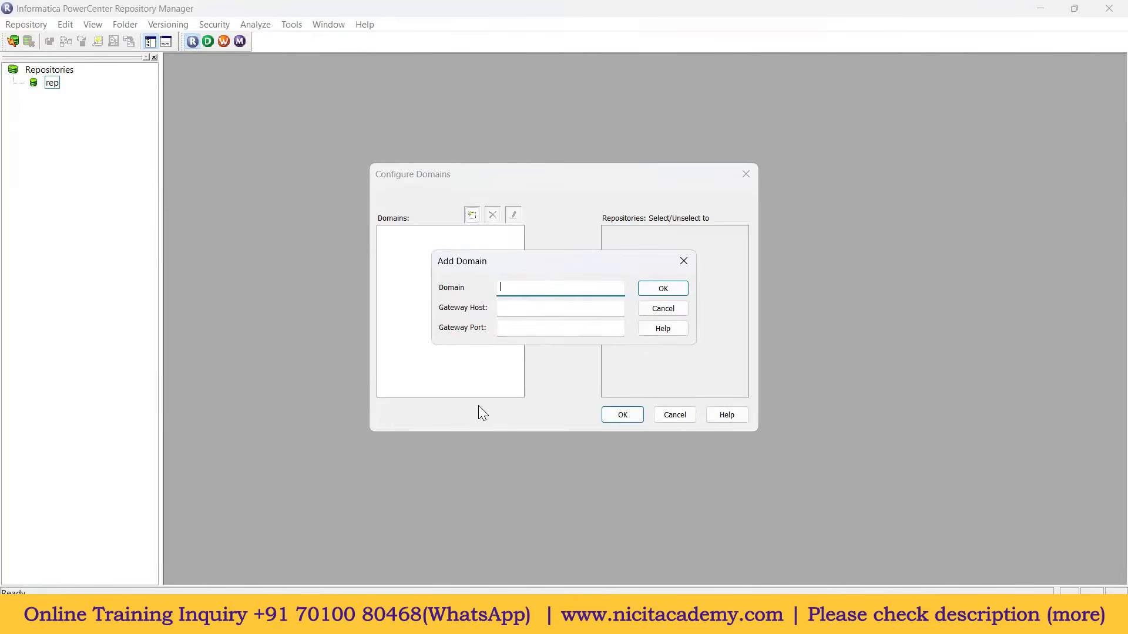
pyautogui.write('Domain')
pyautogui.click(532, 309)
pyautogui.write('lo')
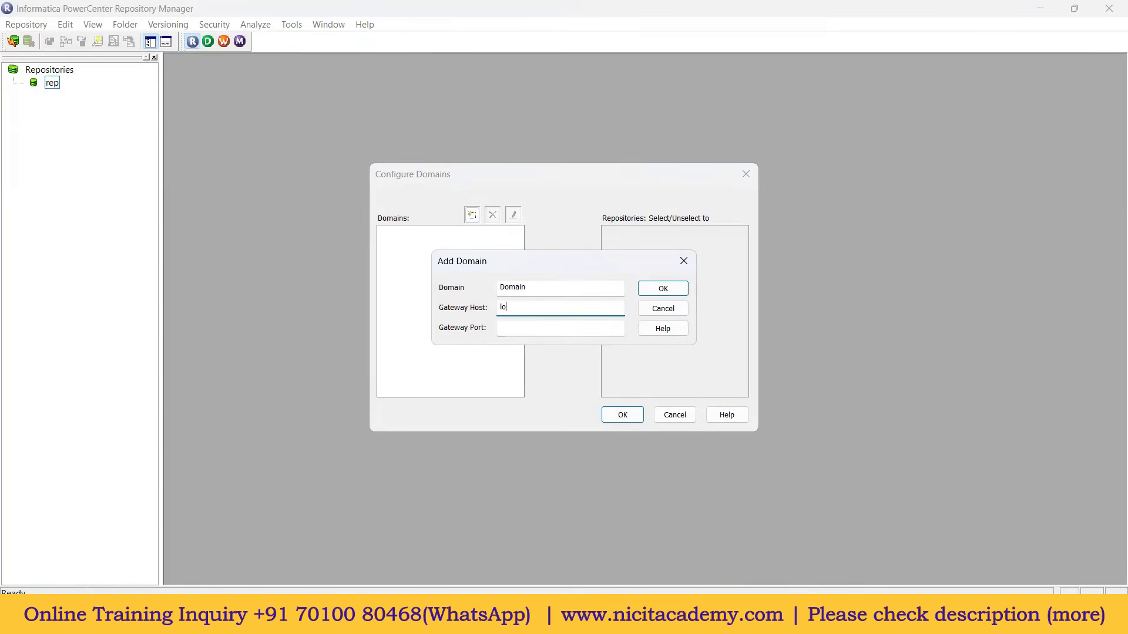
pyautogui.write('calhost')
pyautogui.click(520, 330)
pyautogui.write('6005')
pyautogui.click(652, 291)
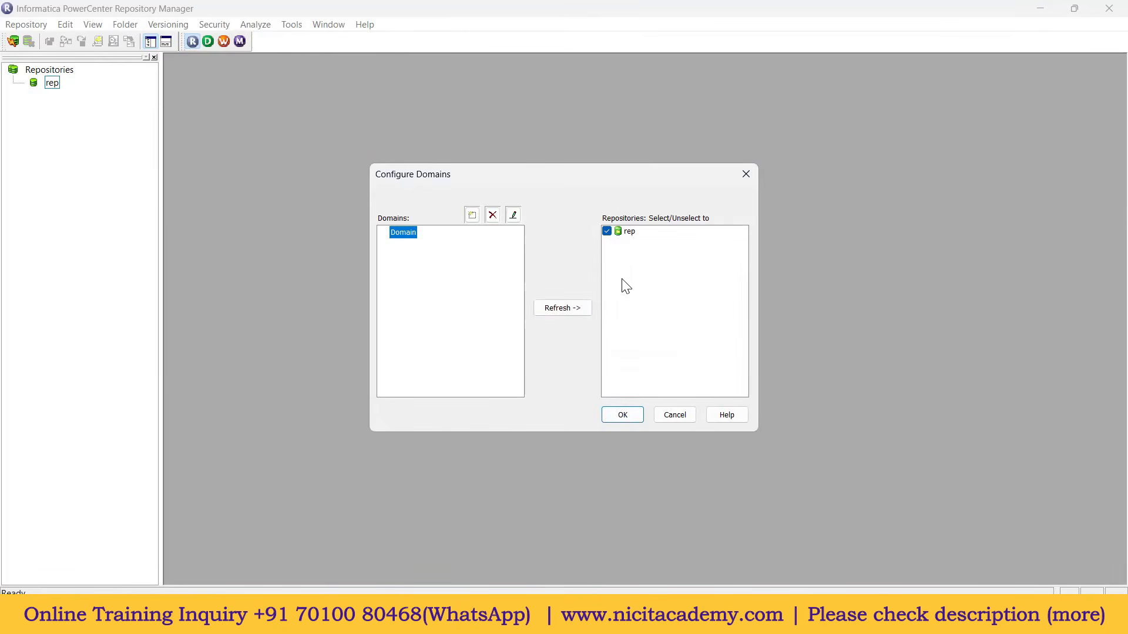
pyautogui.click(626, 411)
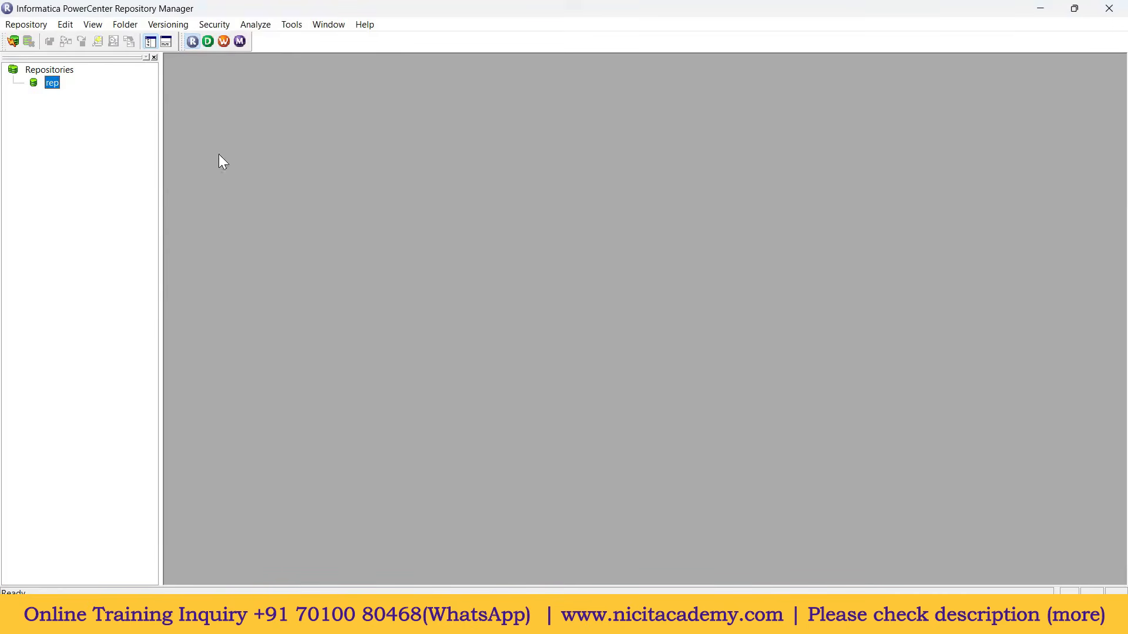
# Step: Begin connecting to the rep repository, then cancel the connection
pyautogui.rightClick(56, 91)
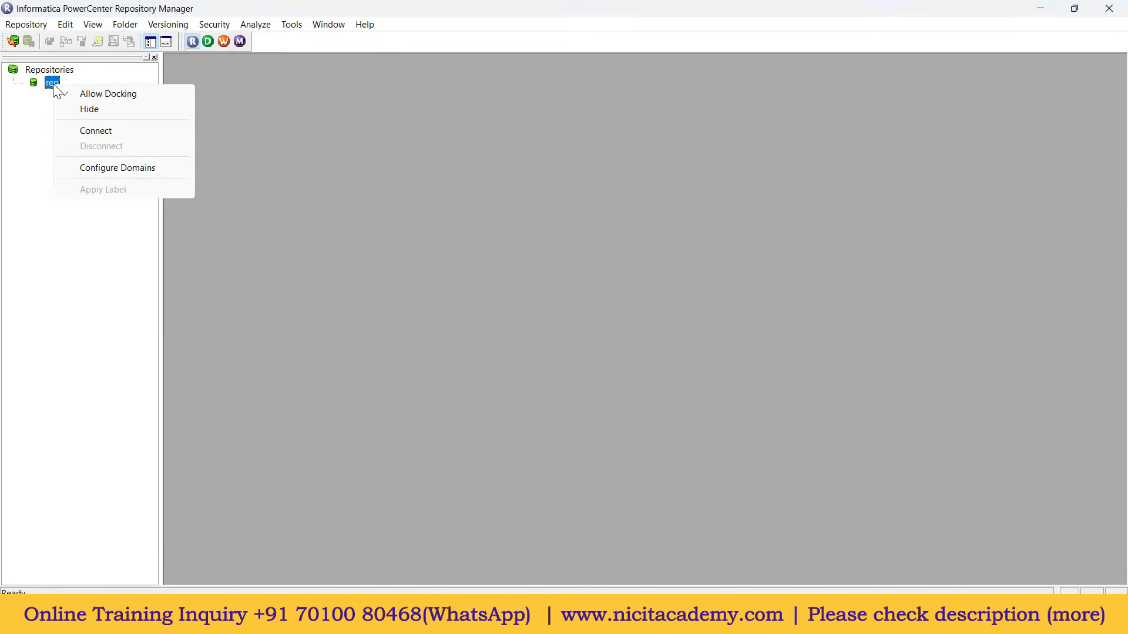
pyautogui.click(97, 130)
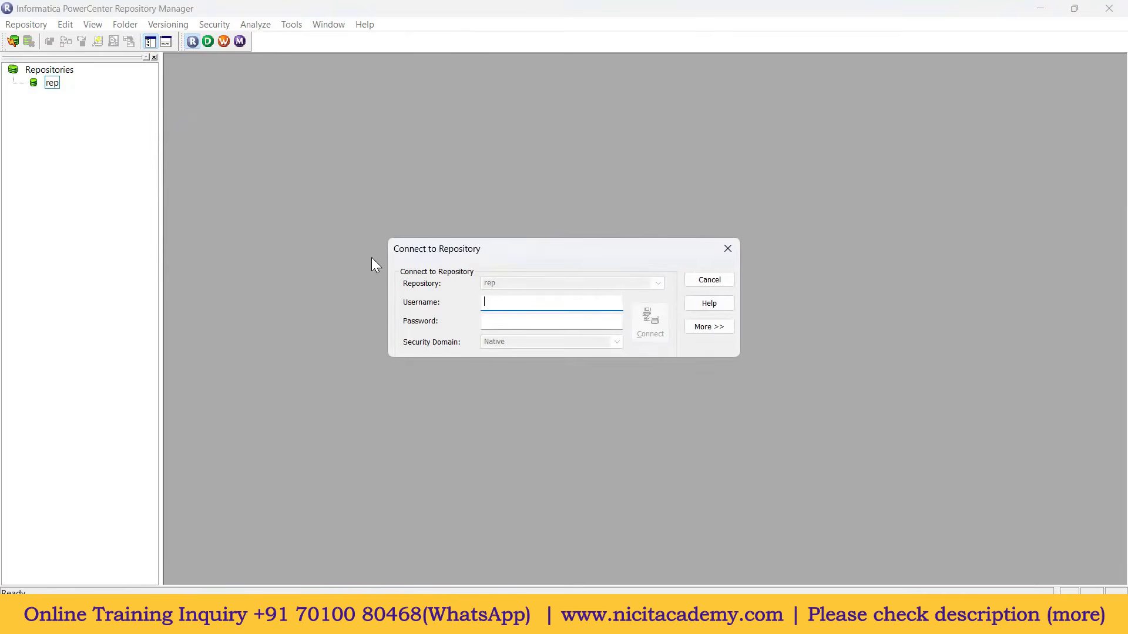
pyautogui.click(699, 280)
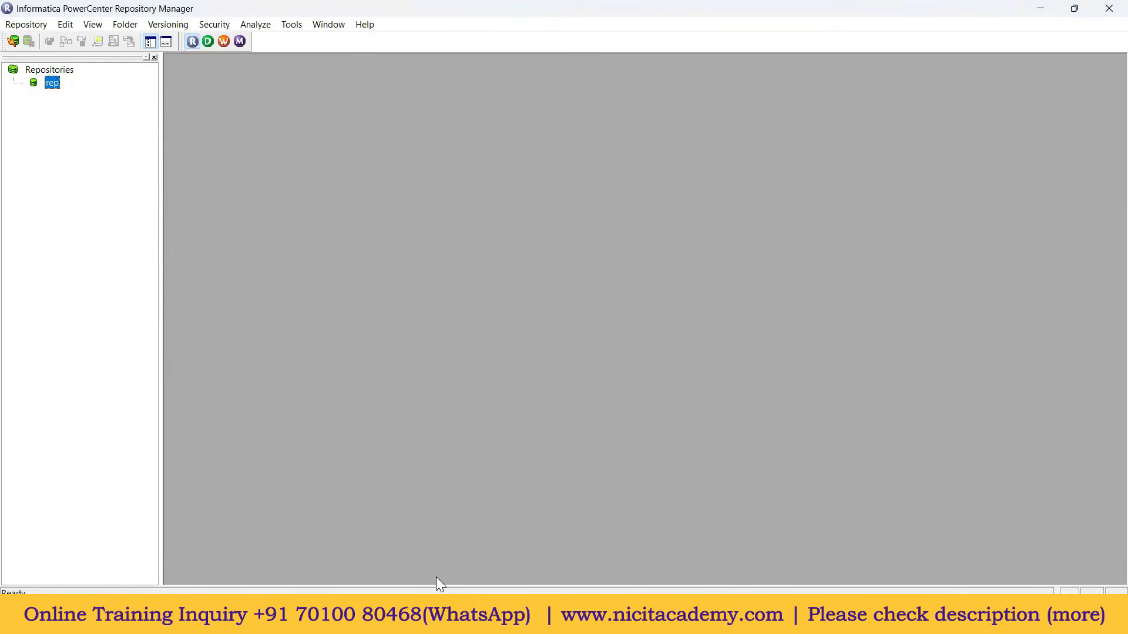
# Step: Open the Windows Services console through a 'ser' search
pyautogui.click(468, 616)
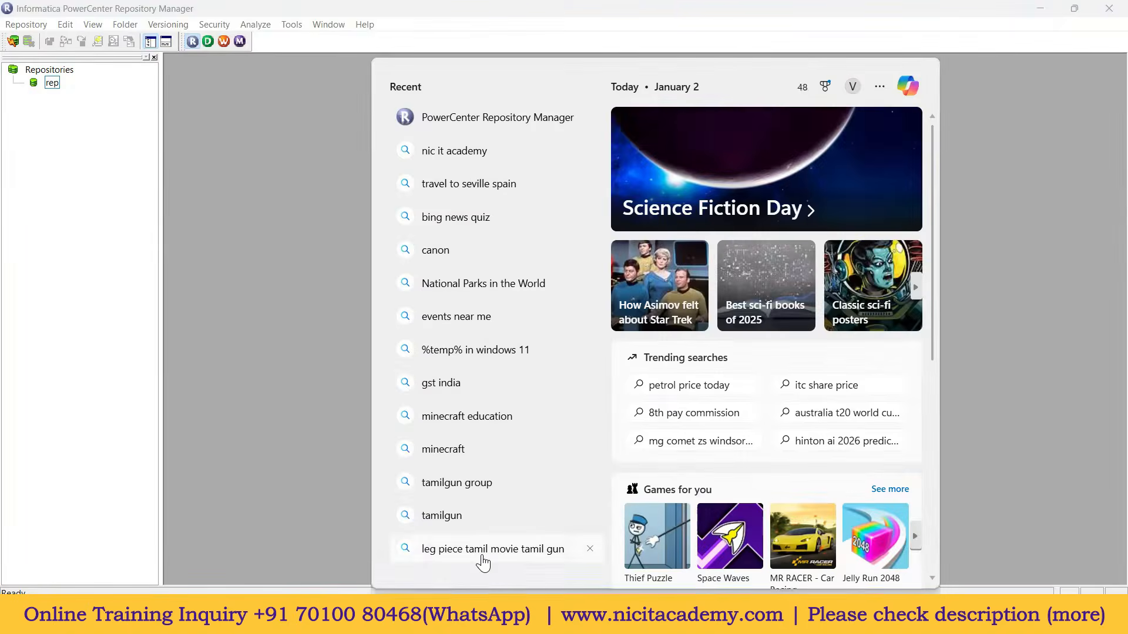
pyautogui.write('ser')
pyautogui.click(453, 170)
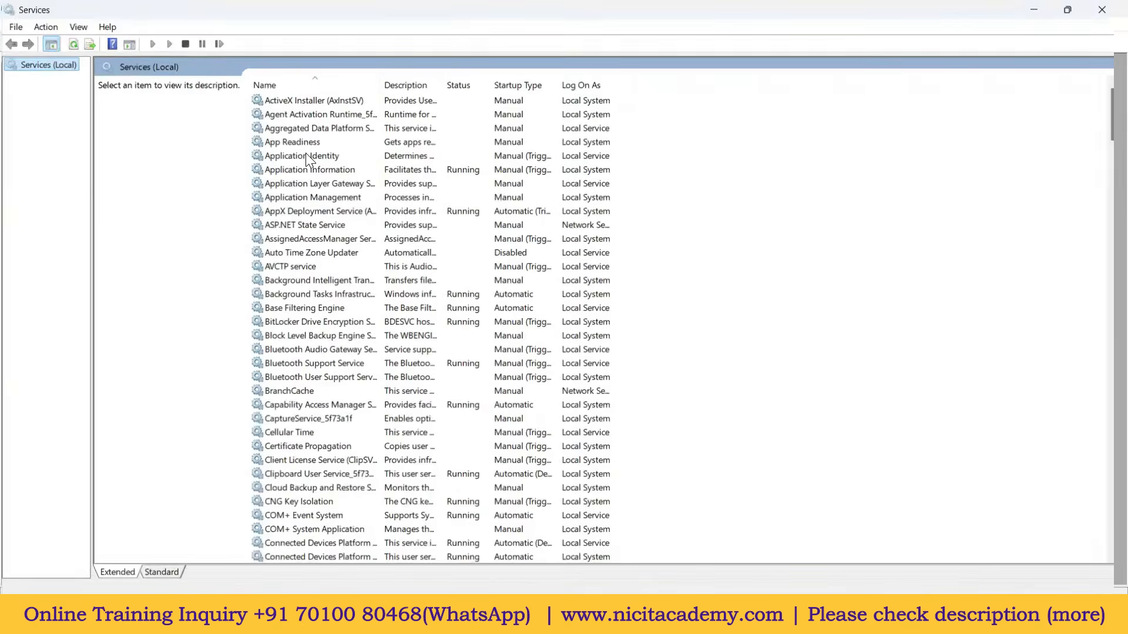
# Step: Maximize Services and confirm the Informatica 10.4.1 service shows Running
pyautogui.click(306, 155)
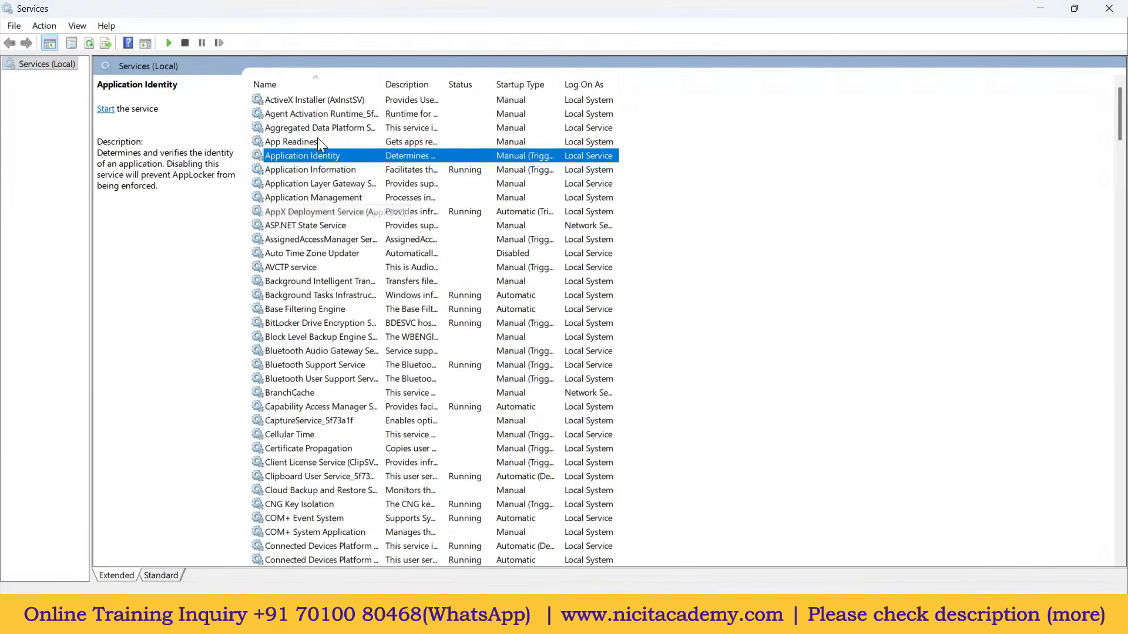
pyautogui.press('i')
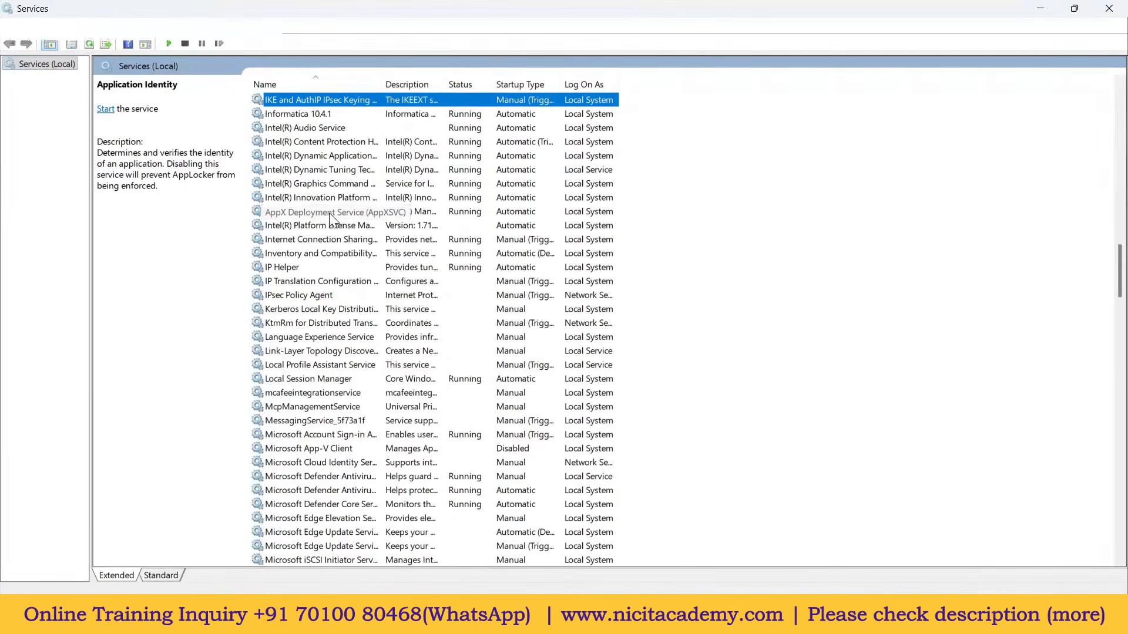
pyautogui.click(318, 115)
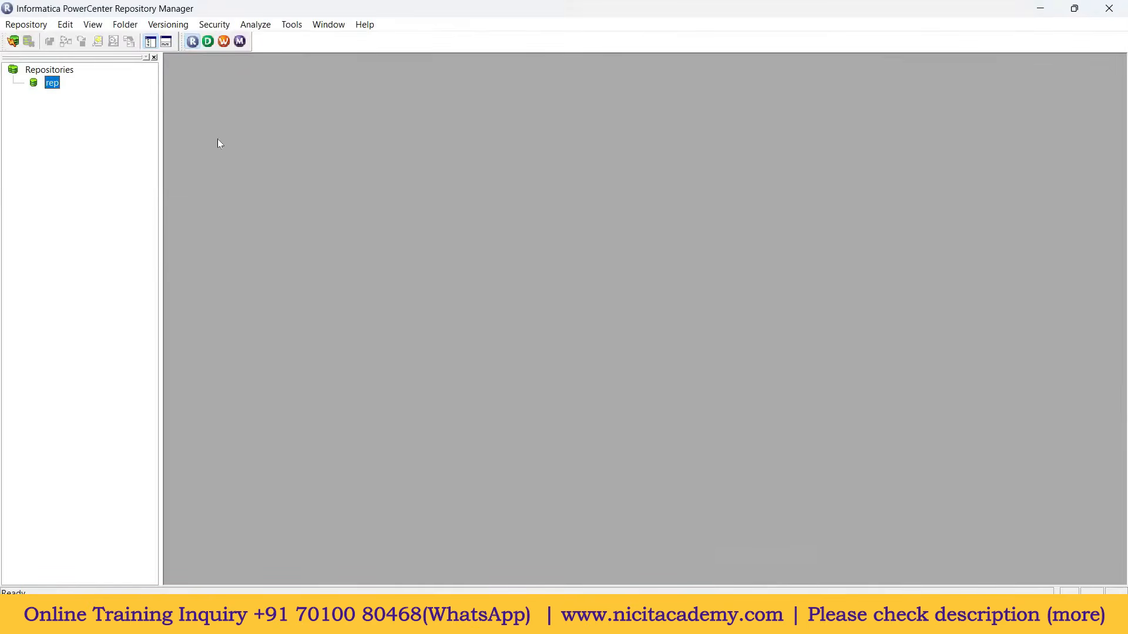
# Step: Connect to the rep repository with username Administrator and its password
pyautogui.rightClick(53, 83)
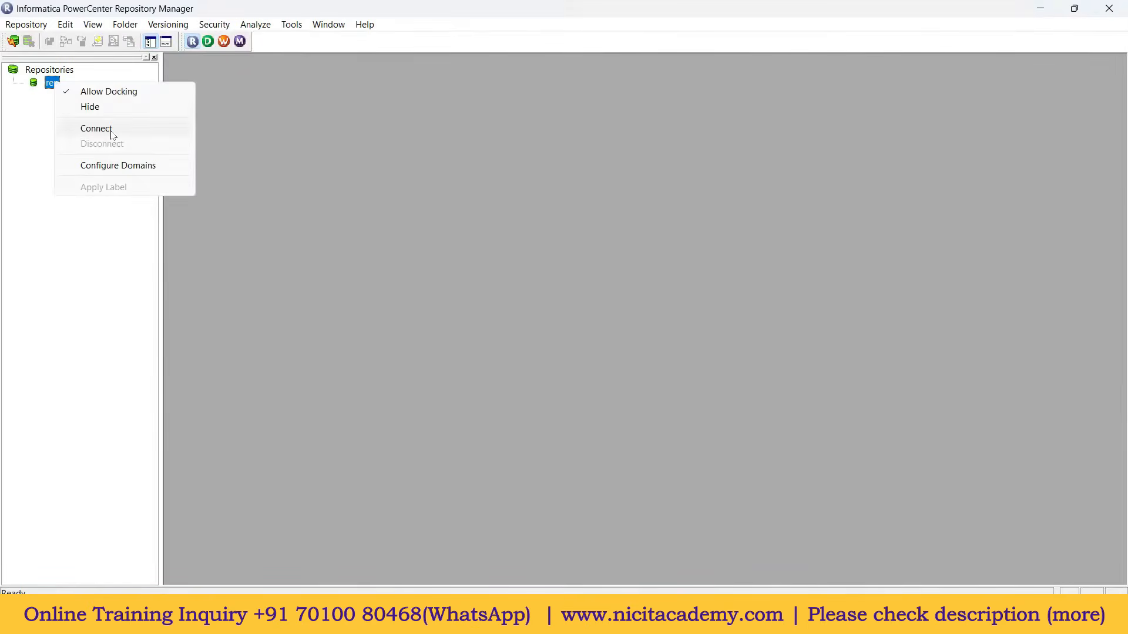
pyautogui.click(97, 129)
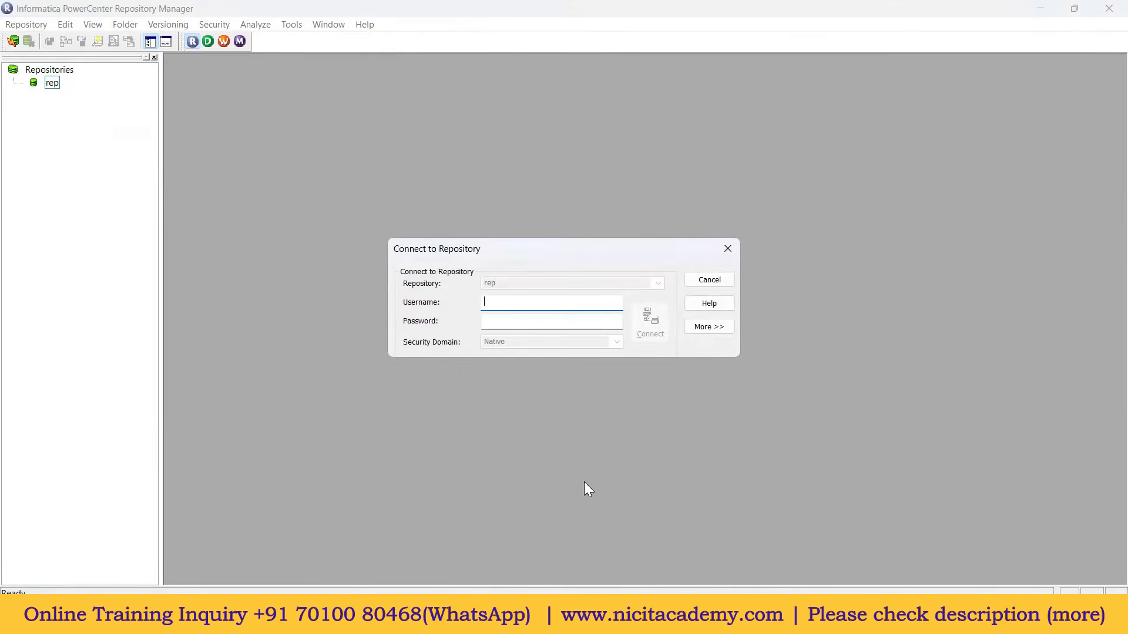
pyautogui.write('Administrator')
pyautogui.click(514, 321)
pyautogui.write('Administrator')
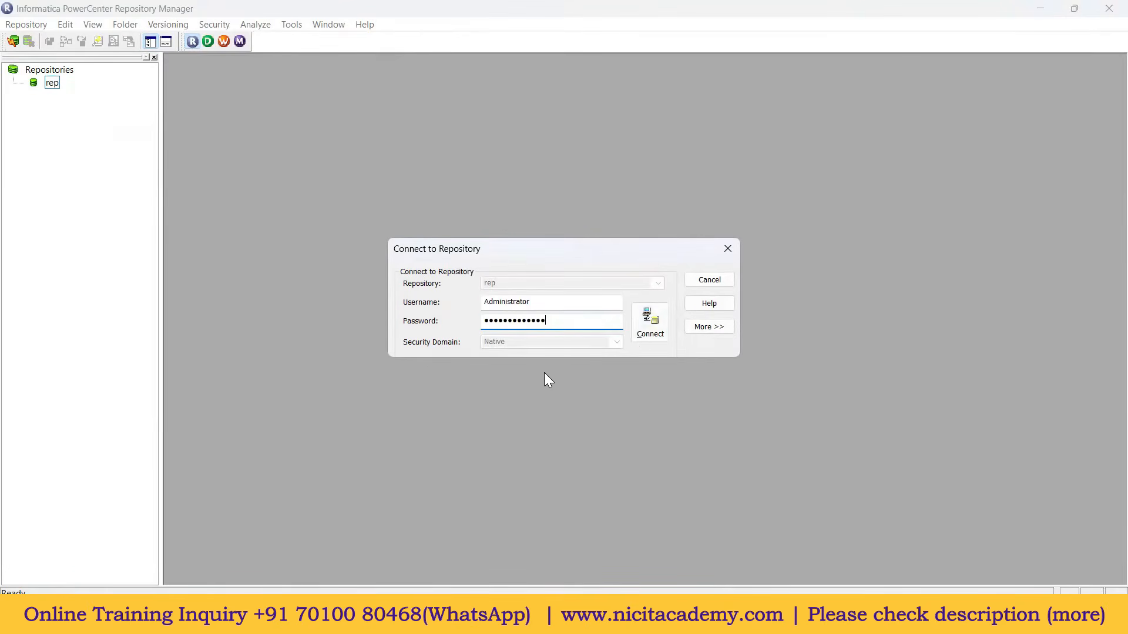
pyautogui.click(652, 334)
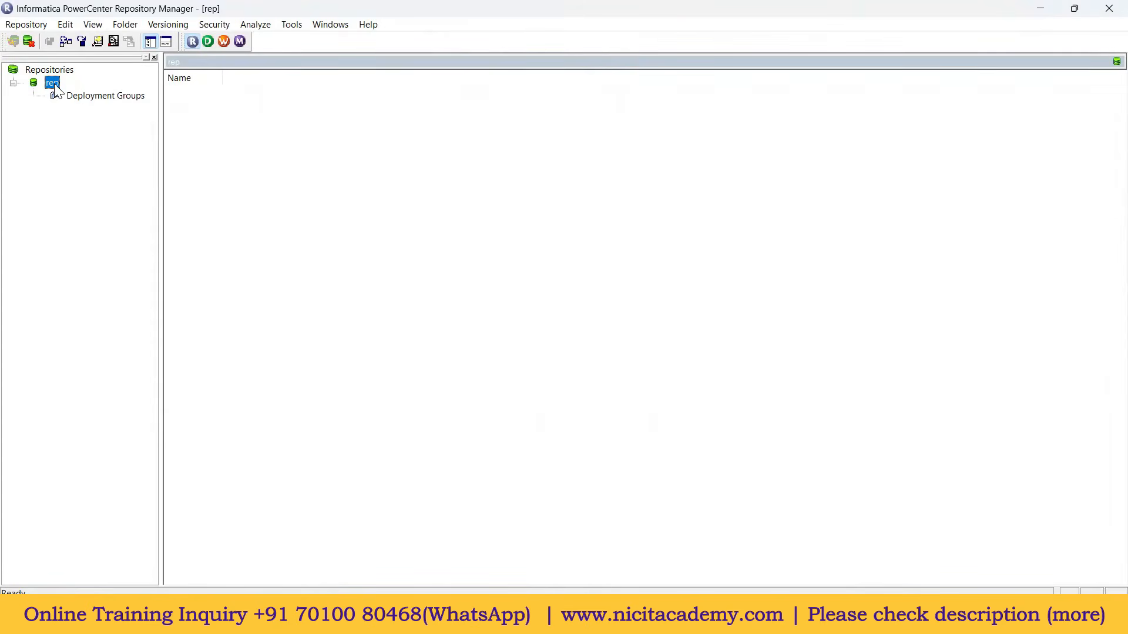
# Step: Create the Training folder via Folder > Create, dismiss the confirmation, and select Training
pyautogui.click(126, 26)
pyautogui.click(130, 39)
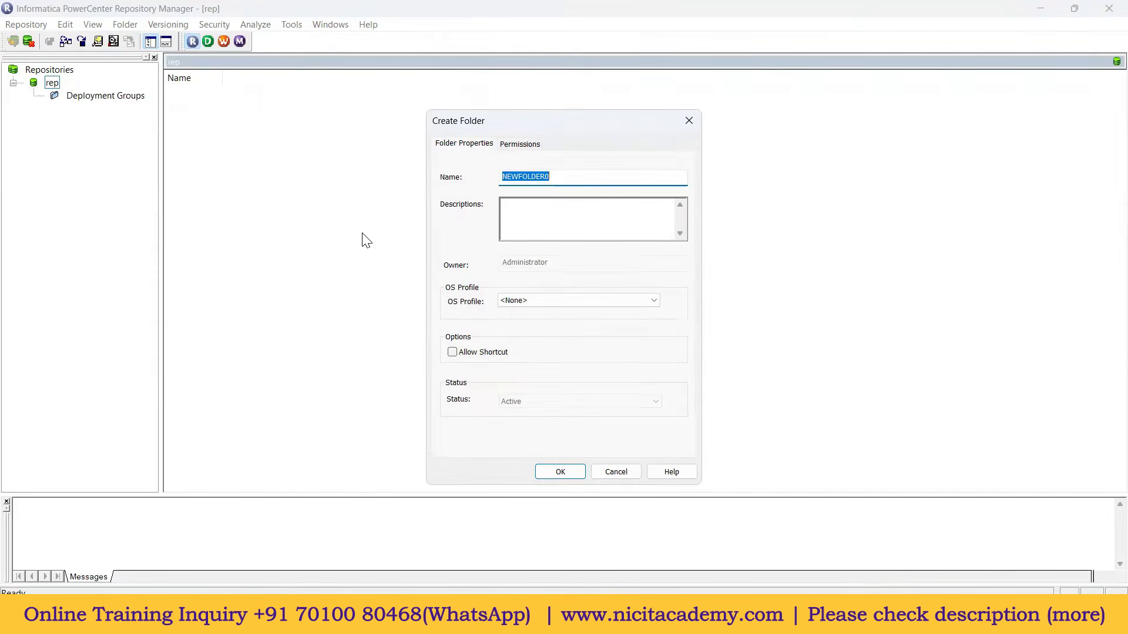
pyautogui.write('Training')
pyautogui.click(569, 473)
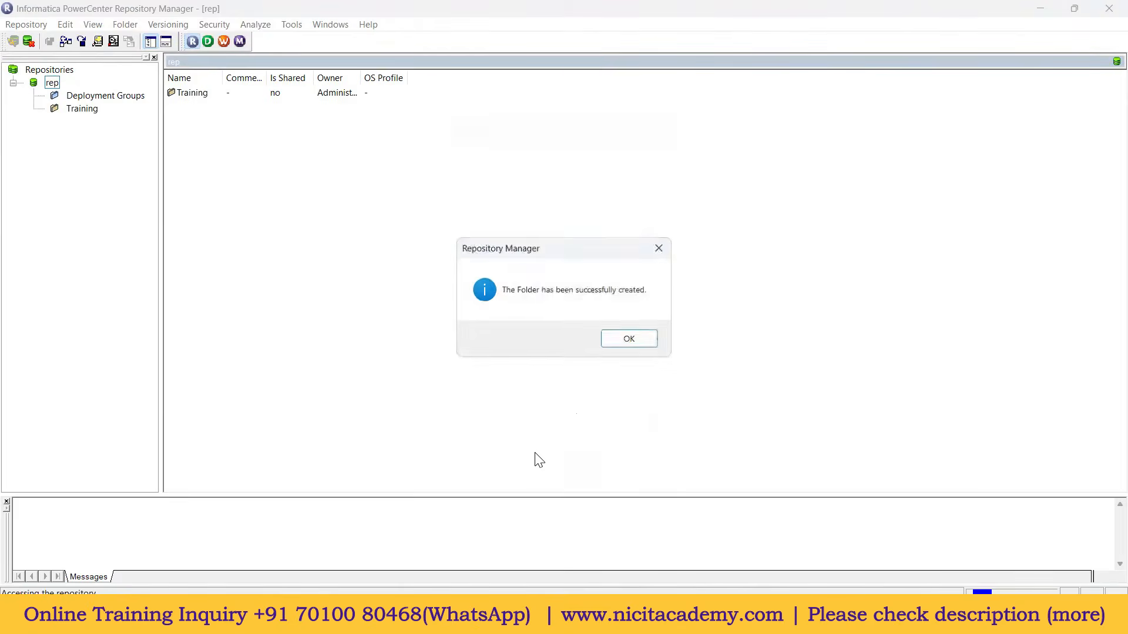
pyautogui.click(641, 342)
pyautogui.click(85, 112)
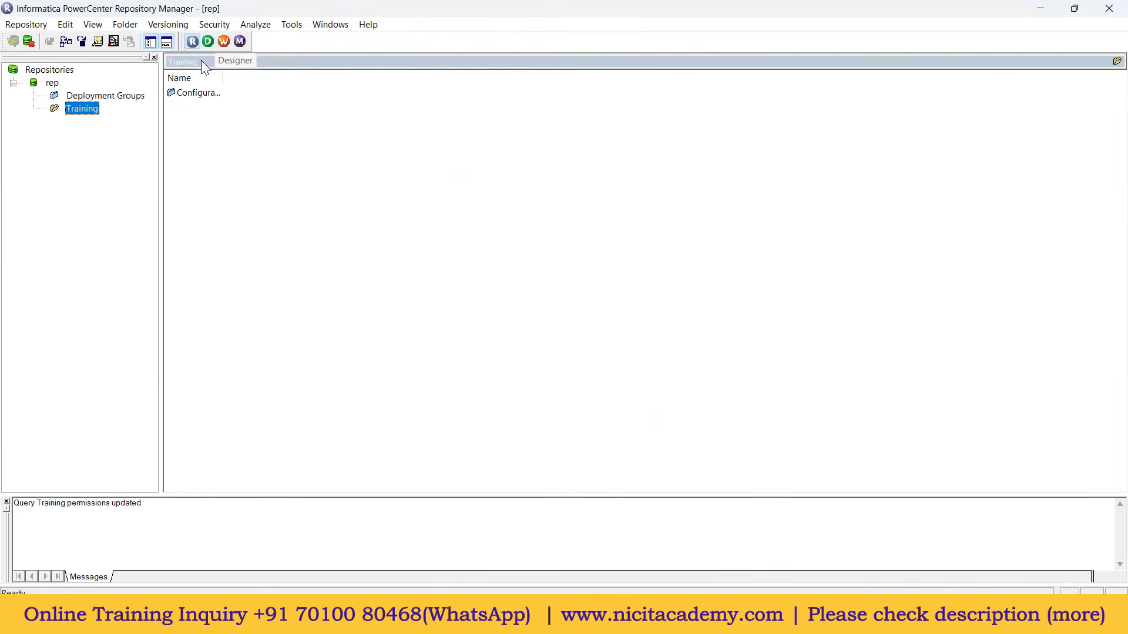
# Step: Launch Designer on the Training folder, close the tips dialog, and maximize the window
pyautogui.click(206, 42)
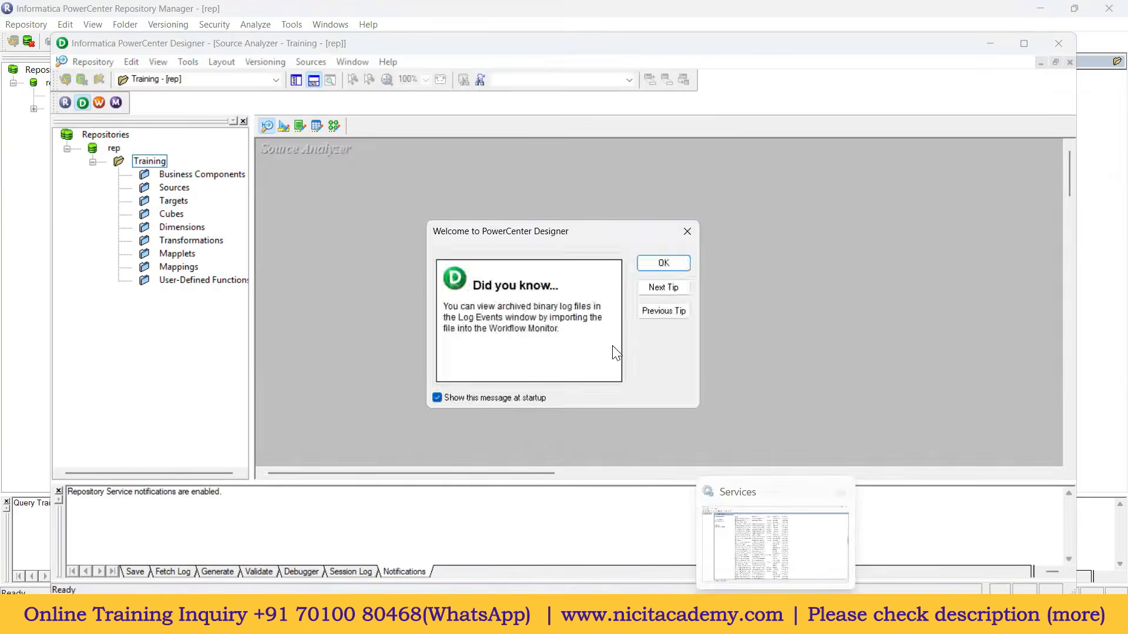
pyautogui.click(662, 263)
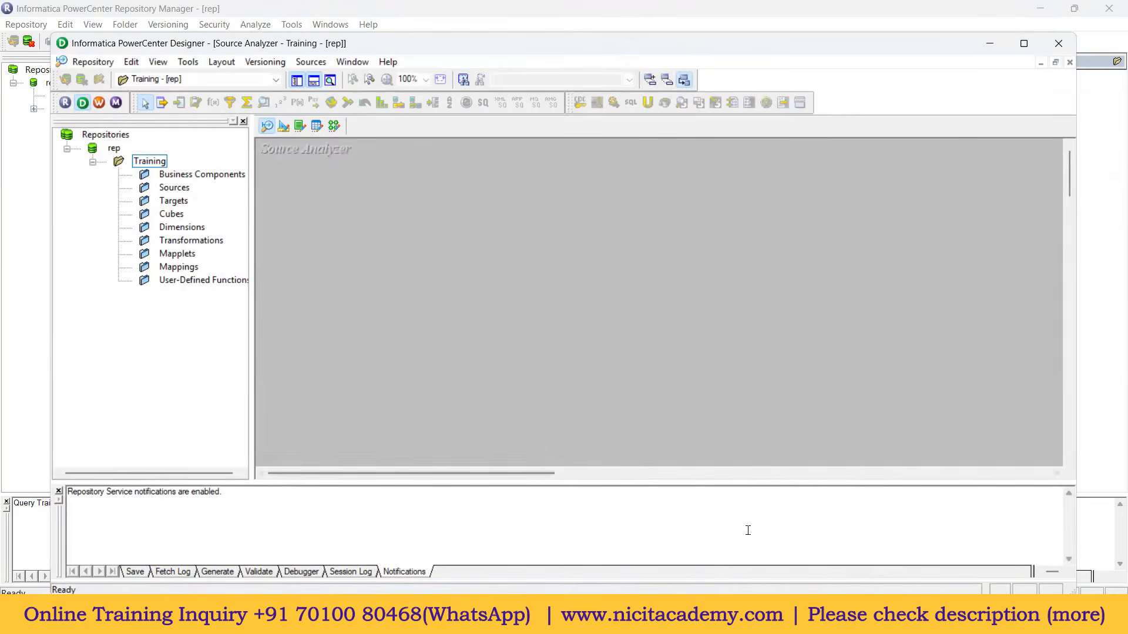
pyautogui.click(1024, 43)
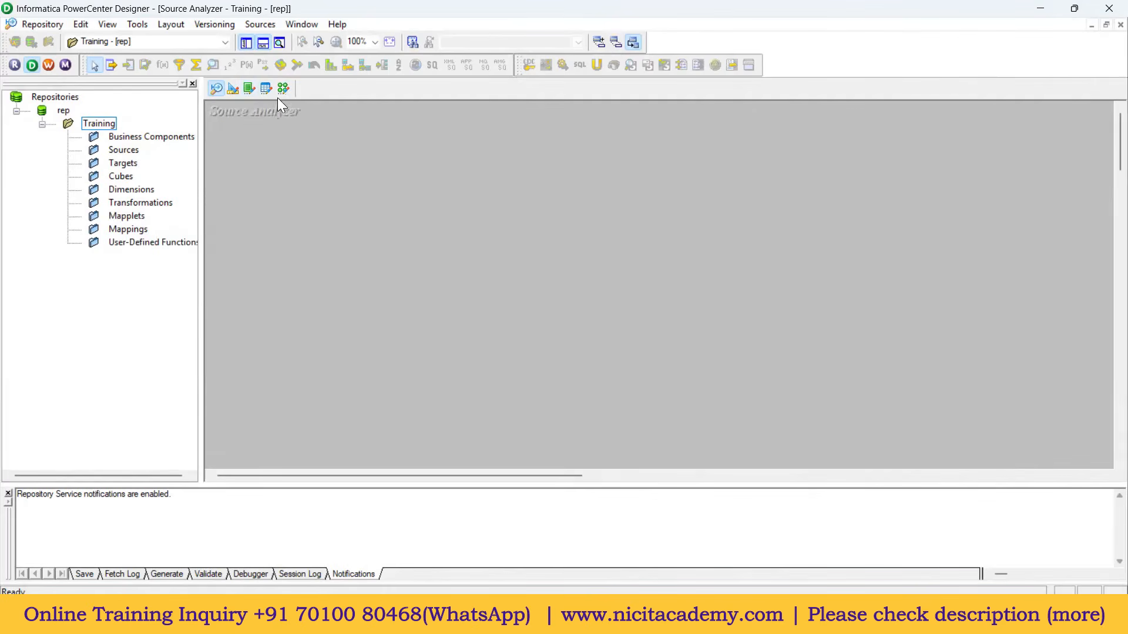
# Step: Start Sources > Import from Database and bring up the ODBC Data Source Administrator
pyautogui.click(263, 25)
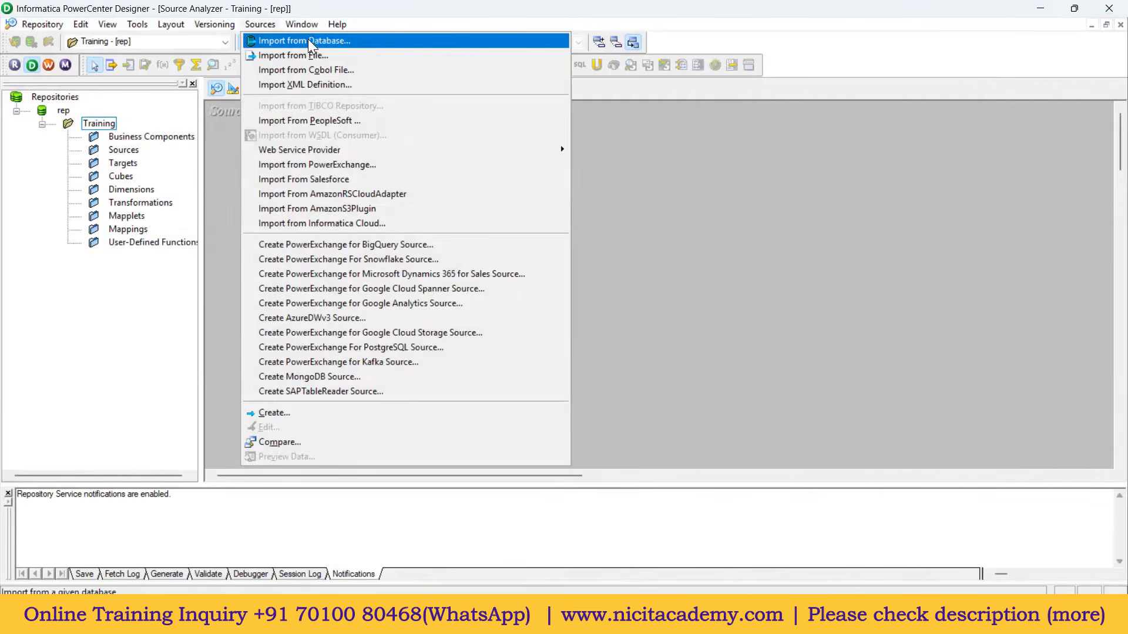
pyautogui.click(311, 42)
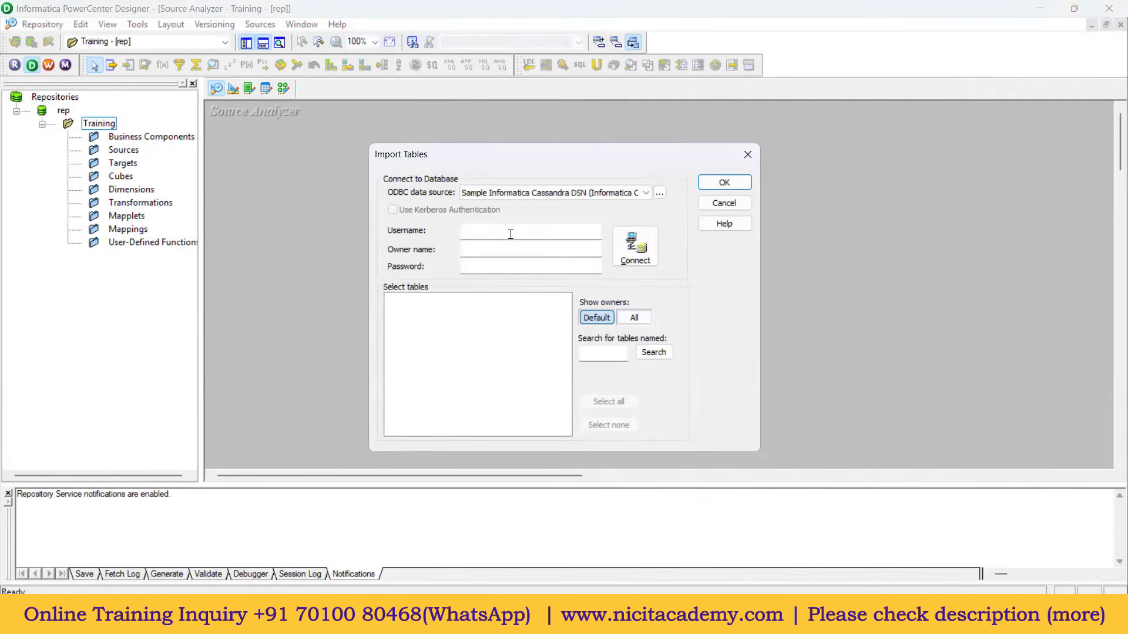
pyautogui.click(536, 189)
pyautogui.click(454, 220)
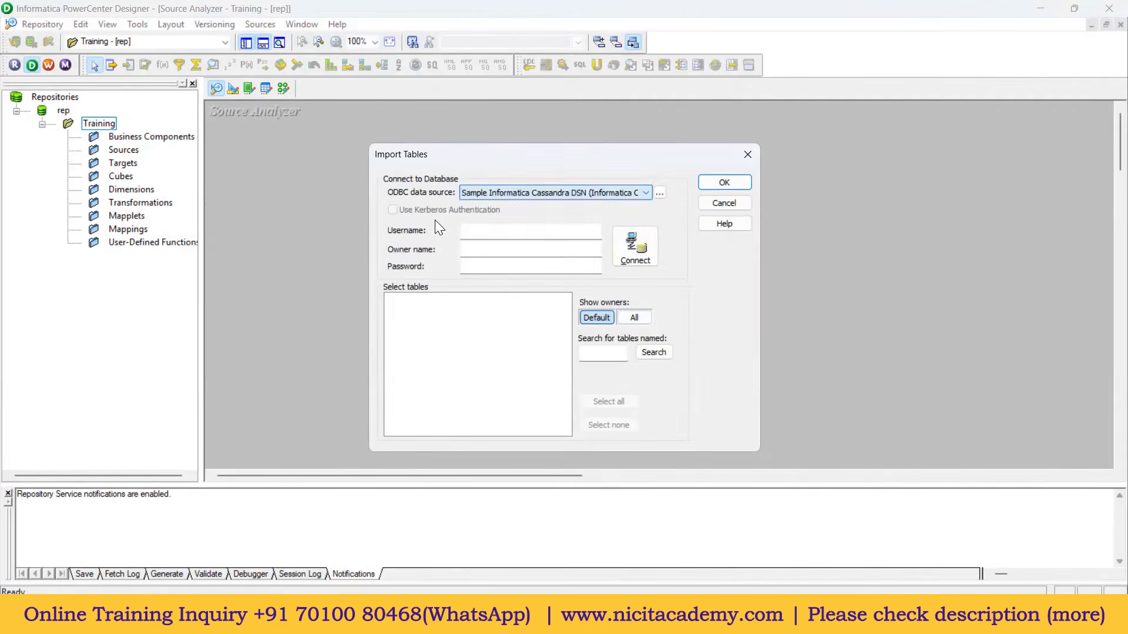
pyautogui.click(659, 193)
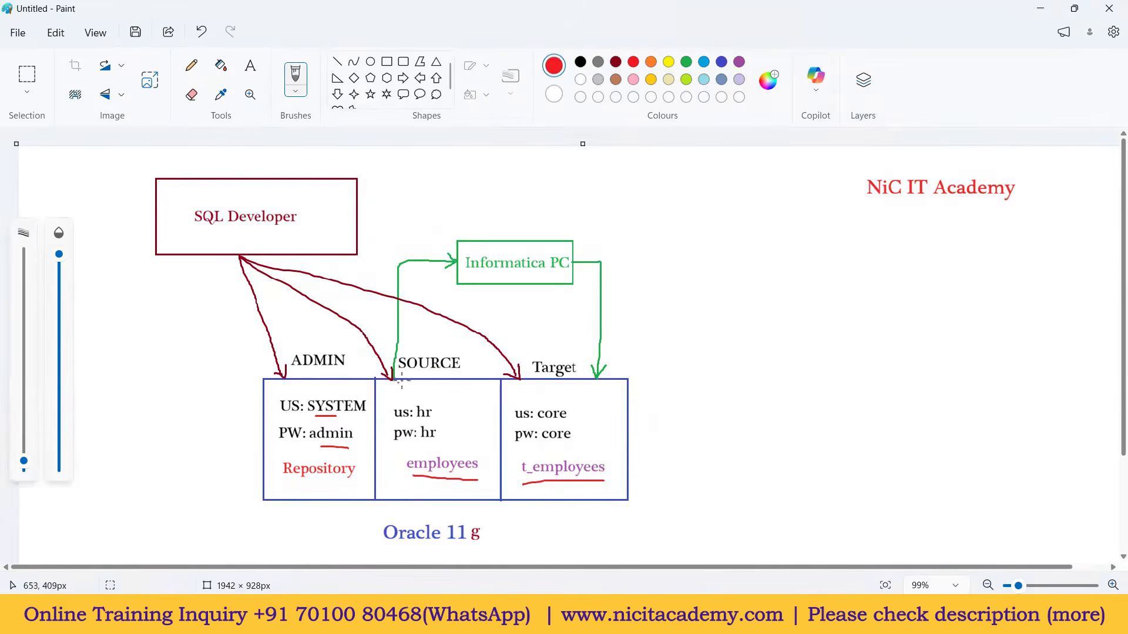
pyautogui.moveTo(391, 284); pyautogui.dragTo(408, 289)
pyautogui.moveTo(595, 302); pyautogui.dragTo(610, 306)
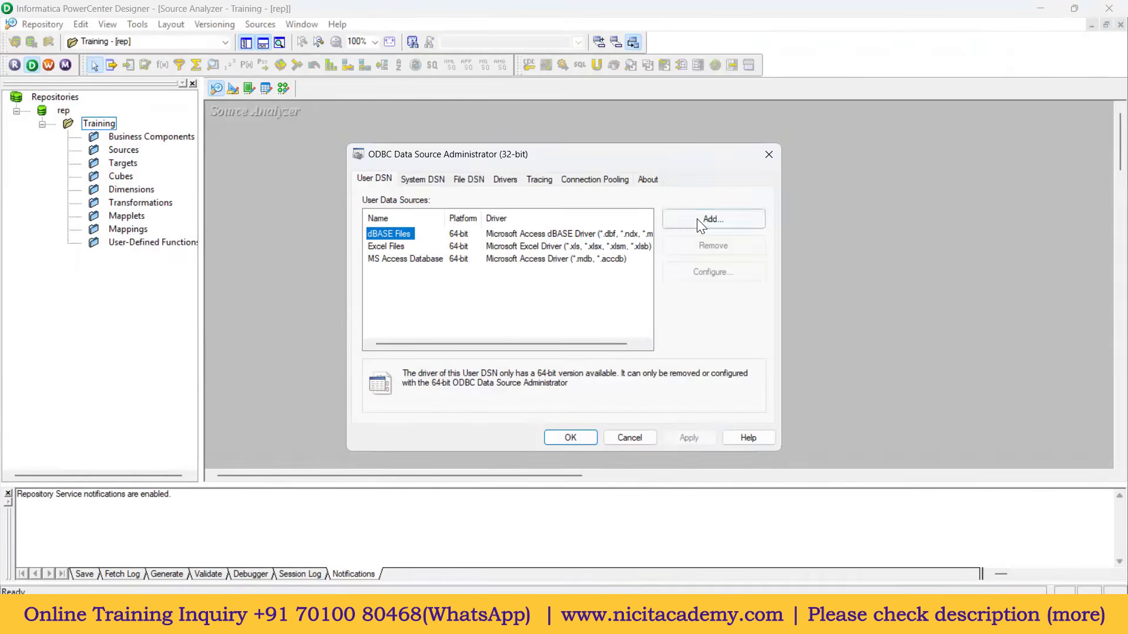
# Step: Add a new user DSN on the DataDirect 8.0 Oracle Wire Protocol driver
pyautogui.click(716, 223)
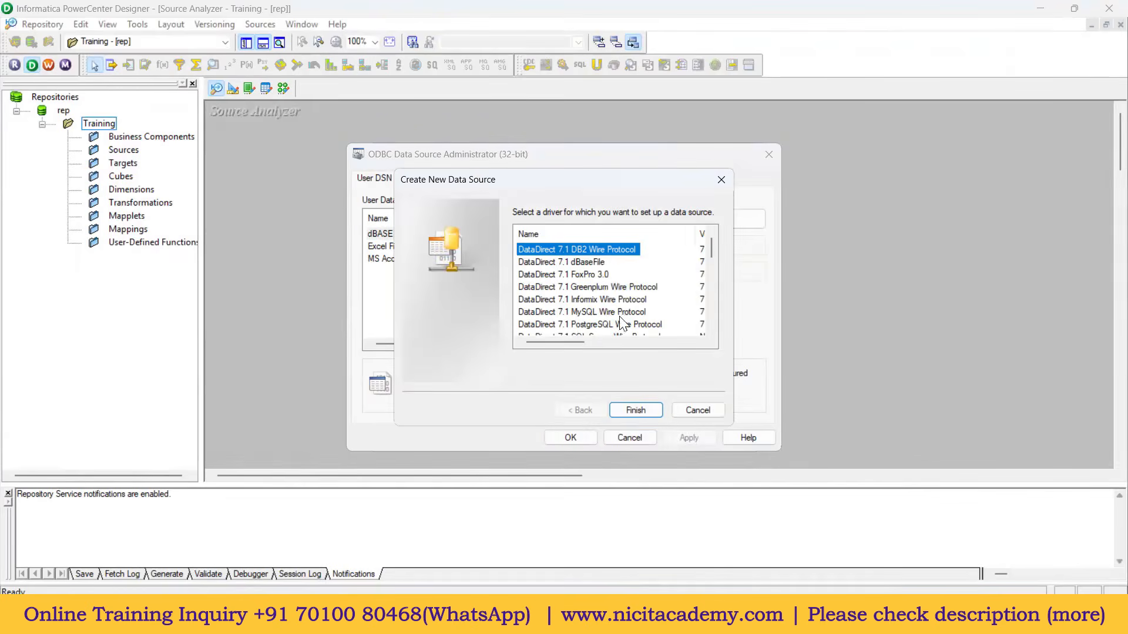
pyautogui.scroll(-1, 623, 299)
pyautogui.scroll(-1, 611, 317)
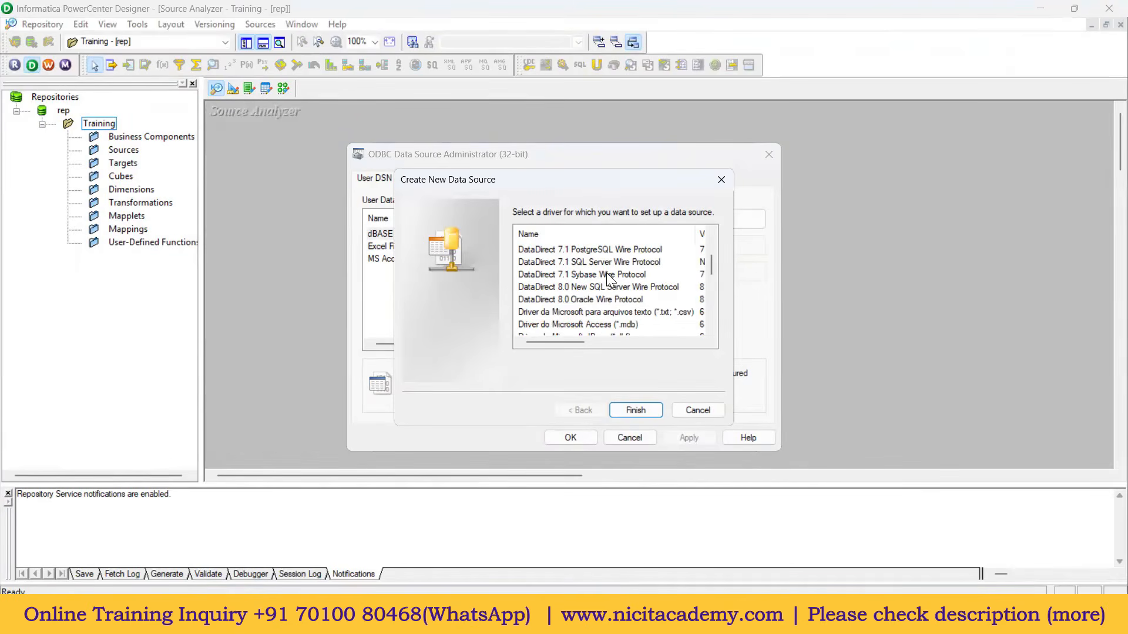
pyautogui.click(554, 300)
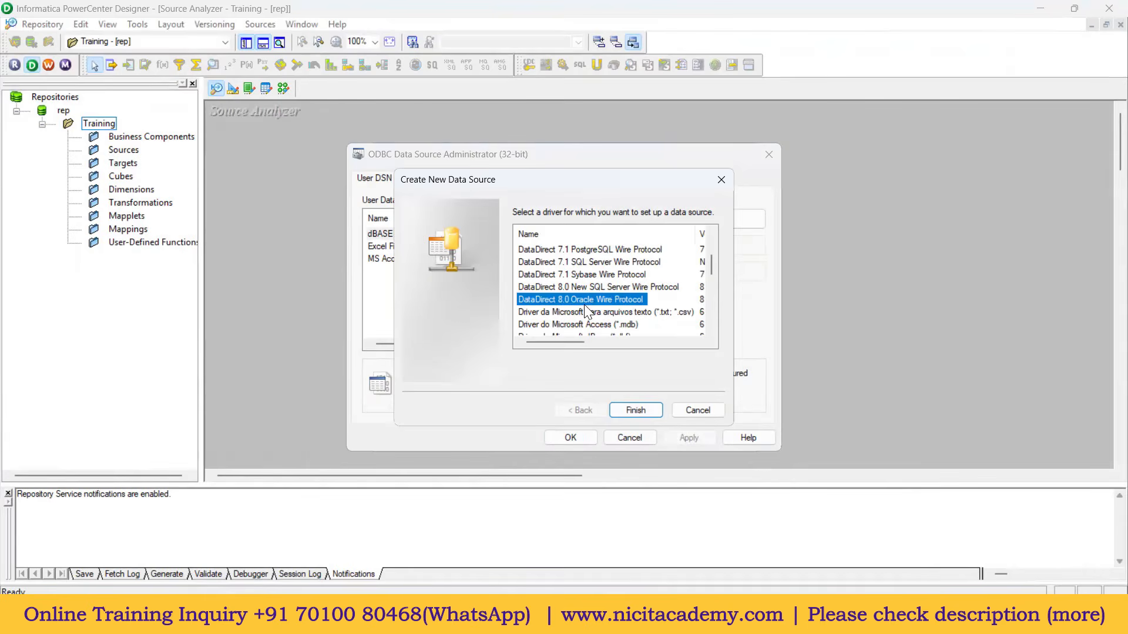
pyautogui.click(637, 410)
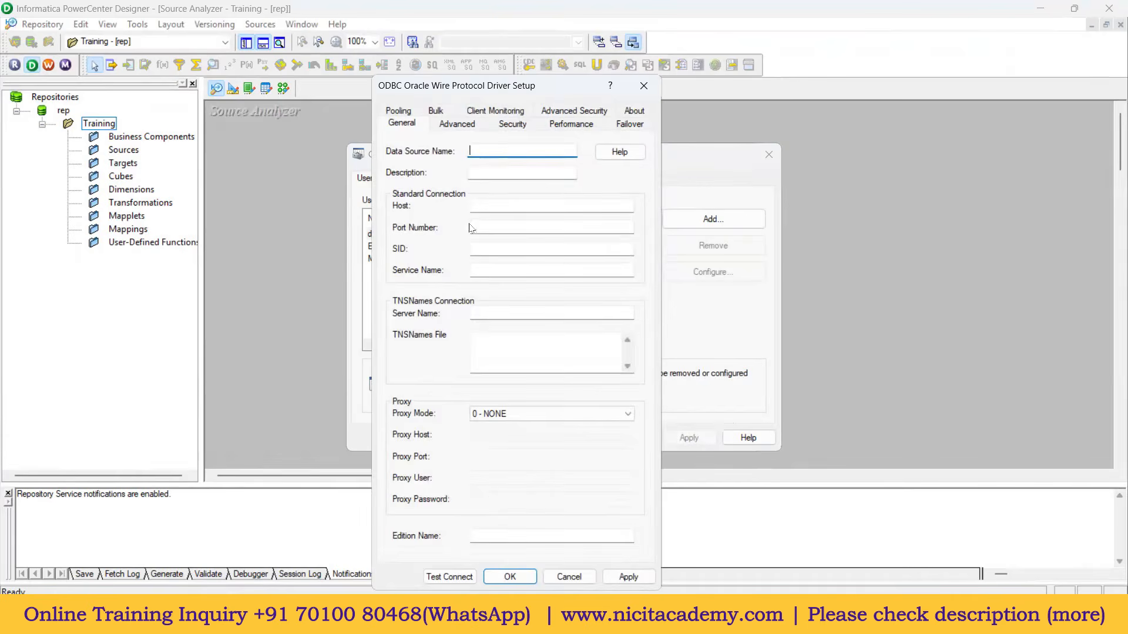
# Step: Configure Oracle_src with host localhost, port 1521, service name xe, and save it
pyautogui.write('Oracle_src')
pyautogui.click(499, 206)
pyautogui.write('localhost')
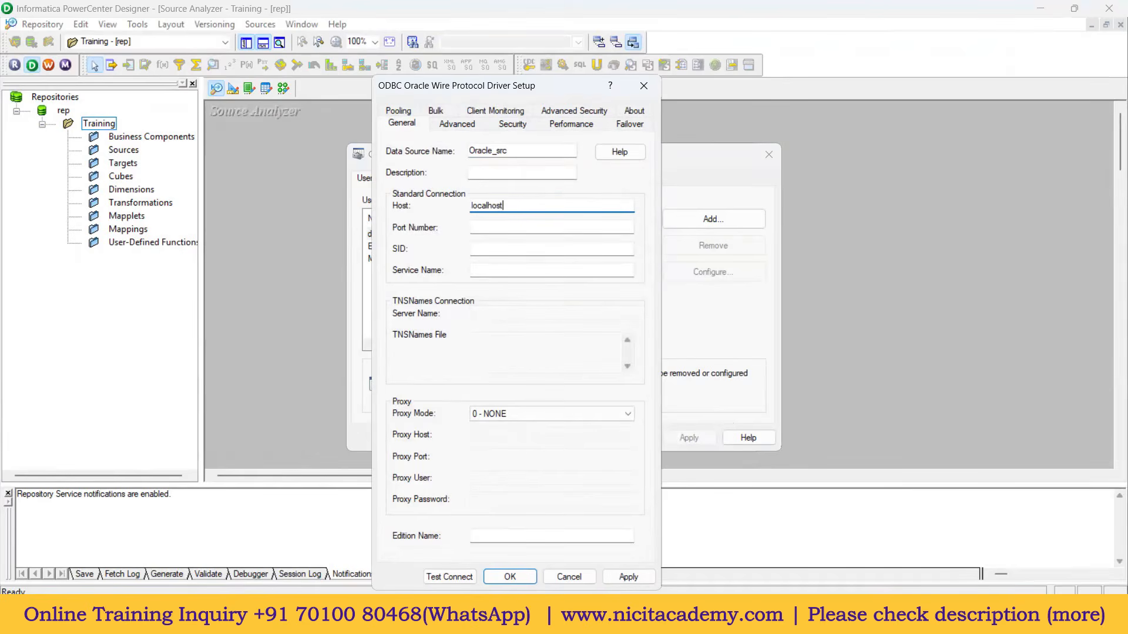
pyautogui.click(495, 228)
pyautogui.write('1521')
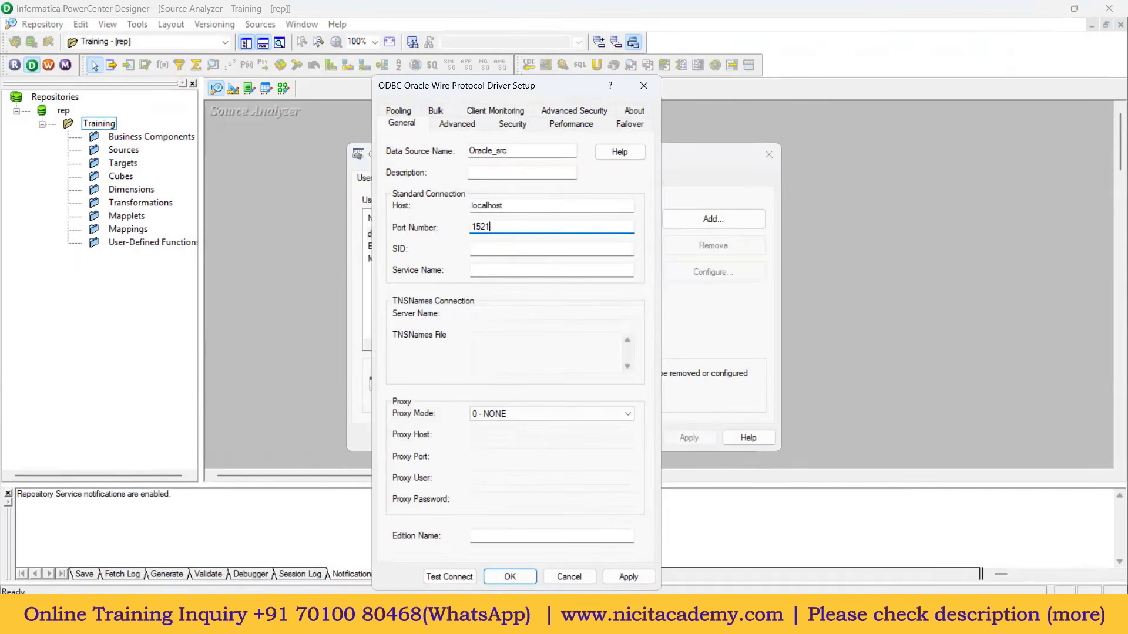
pyautogui.click(484, 270)
pyautogui.write('xe')
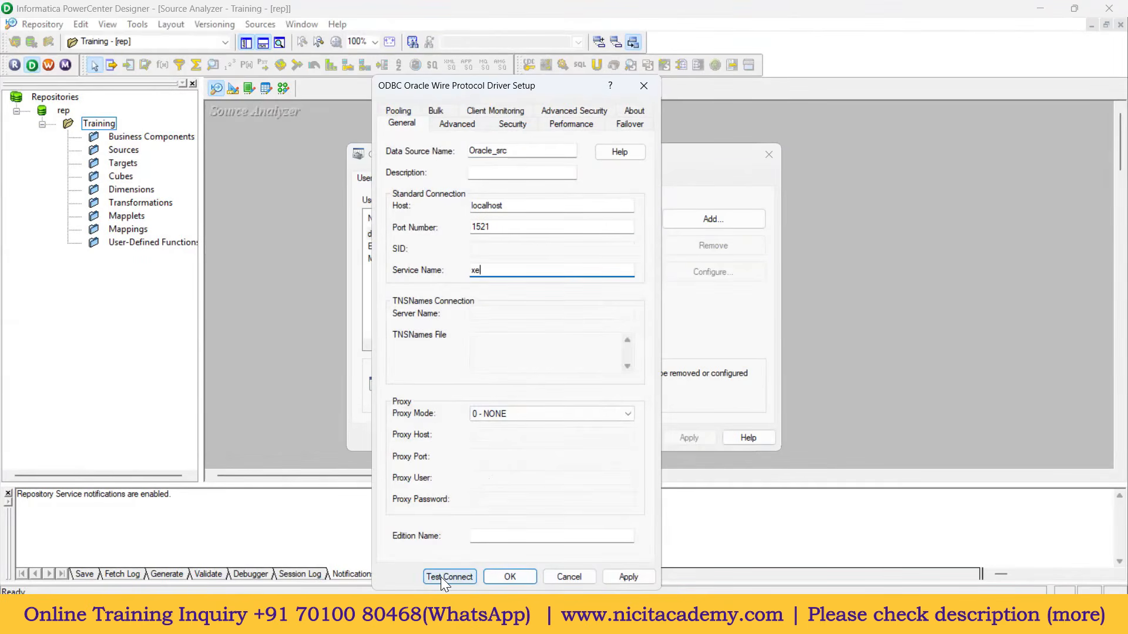
pyautogui.click(618, 579)
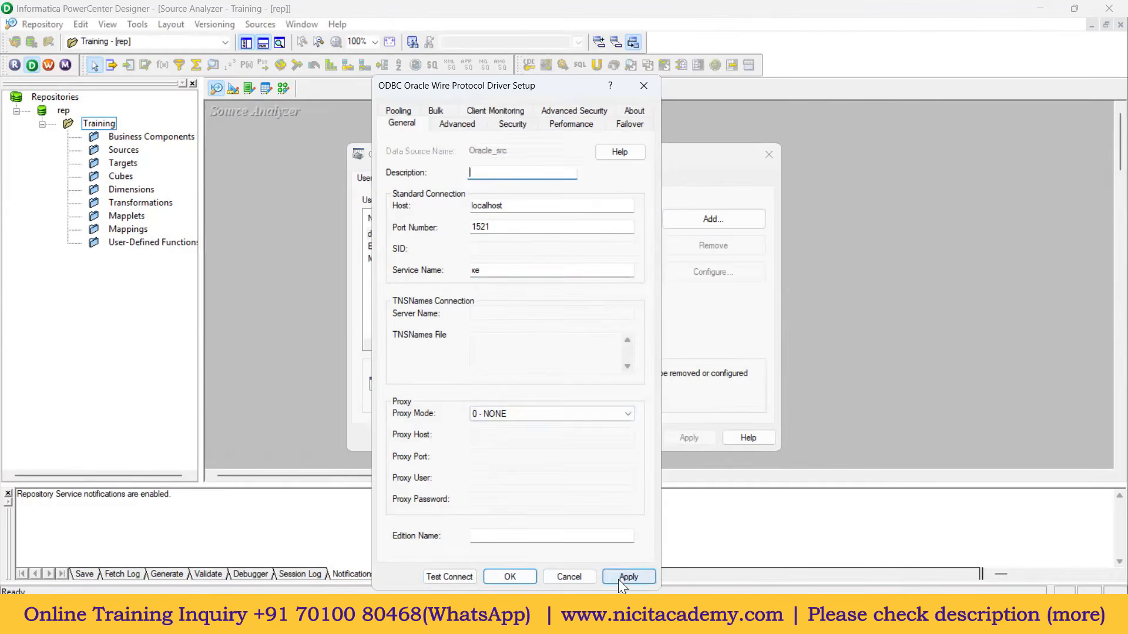
pyautogui.click(507, 577)
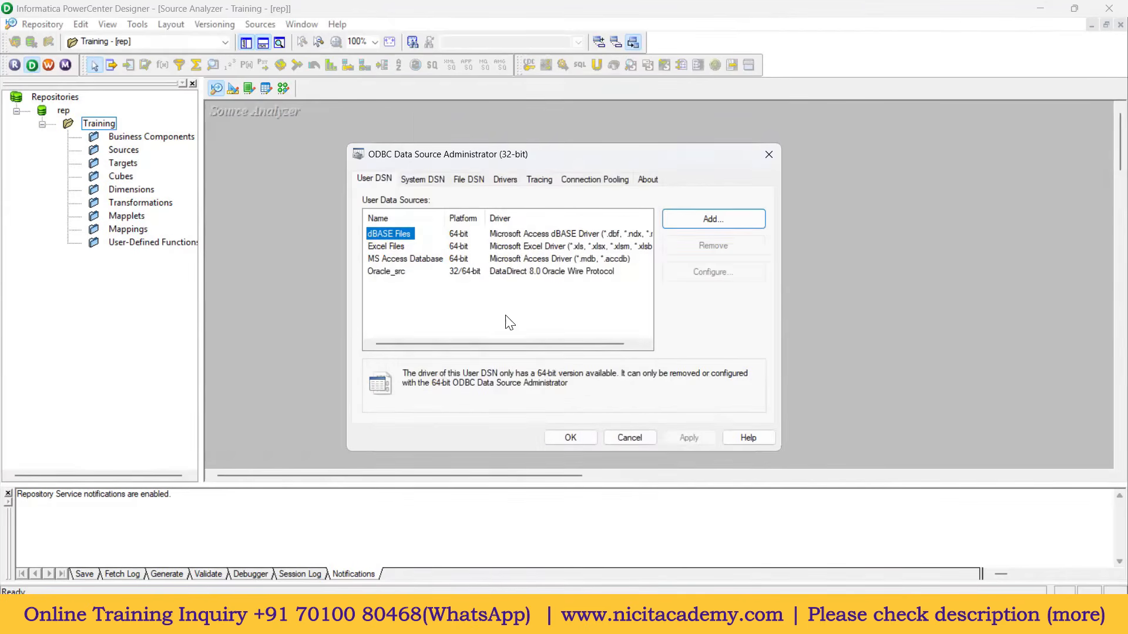
pyautogui.click(394, 272)
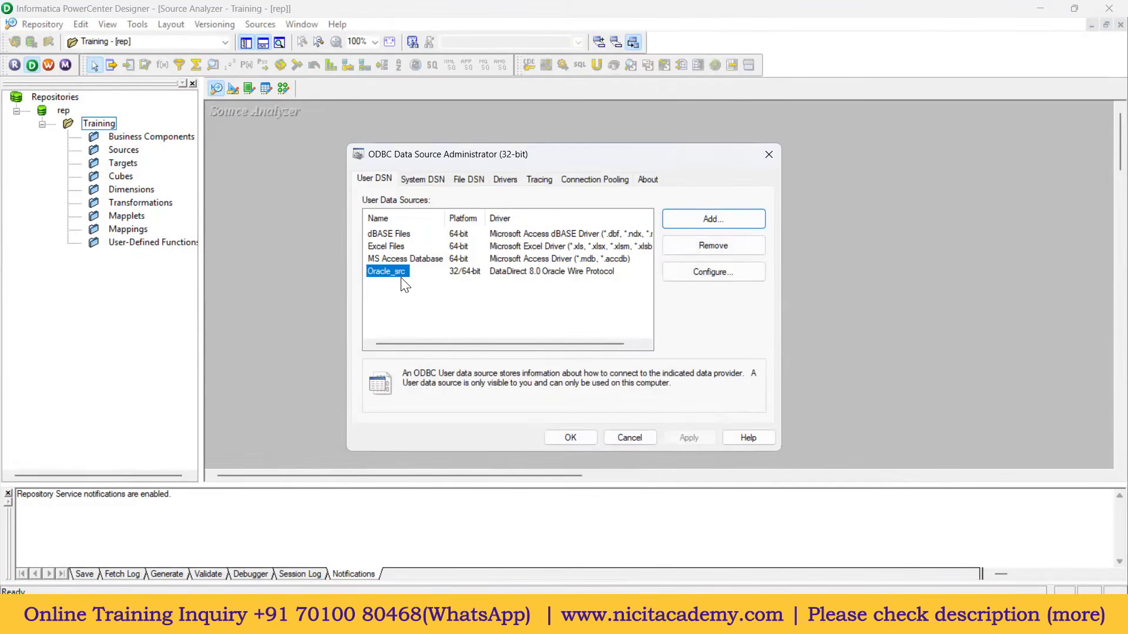
# Step: Add a second user DSN on the DataDirect 8.0 Oracle Wire Protocol driver
pyautogui.click(724, 220)
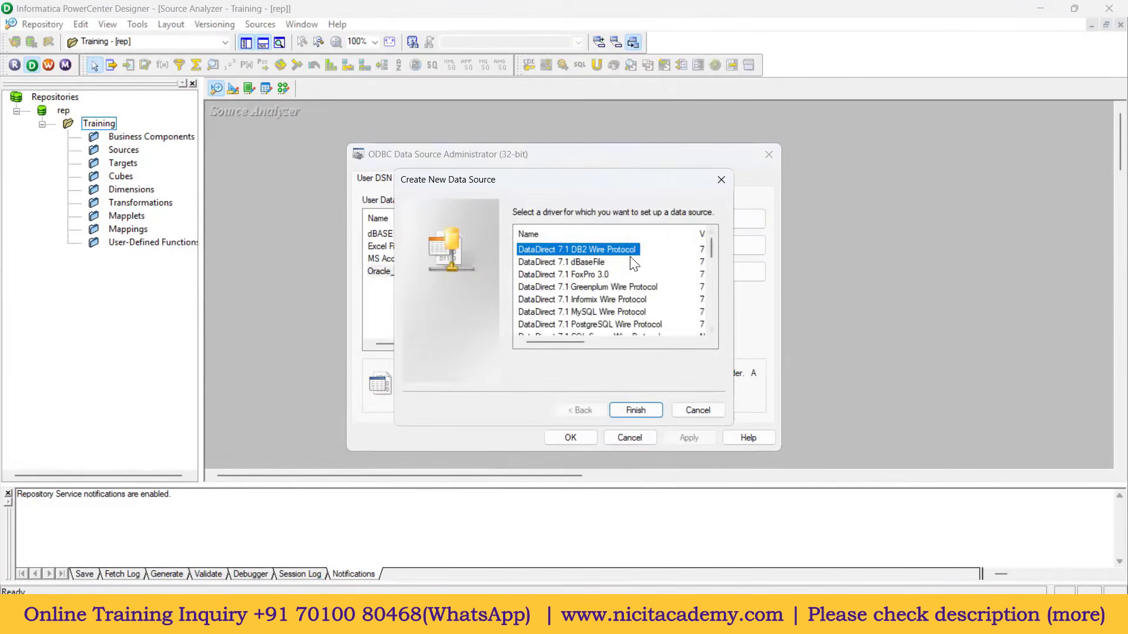
pyautogui.scroll(-1, 614, 308)
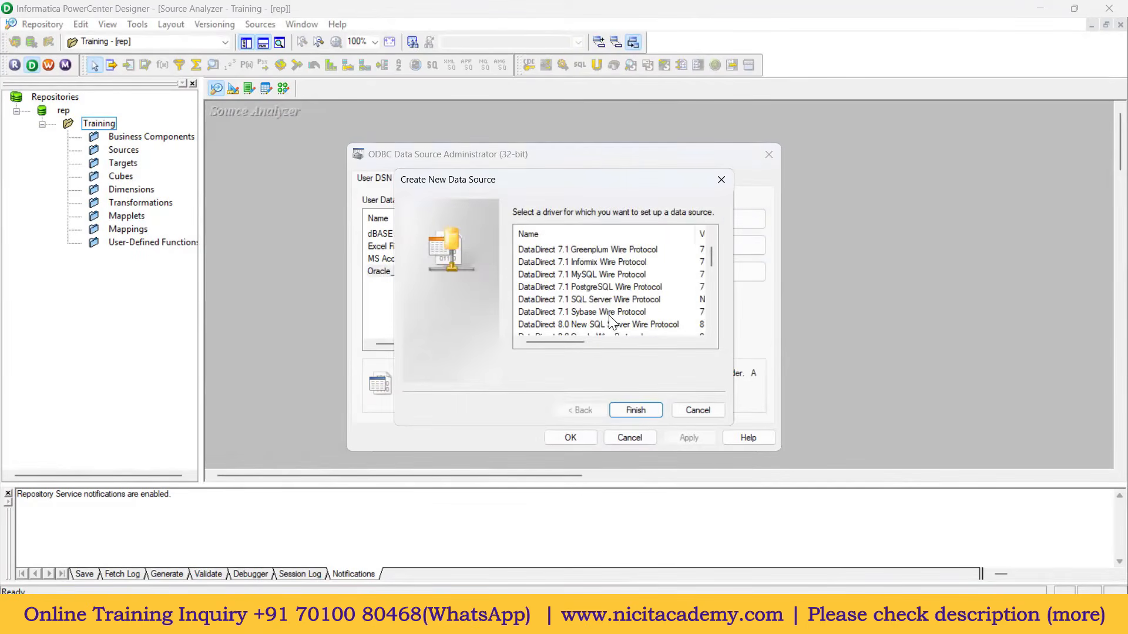
pyautogui.click(610, 324)
pyautogui.scroll(-1, 609, 305)
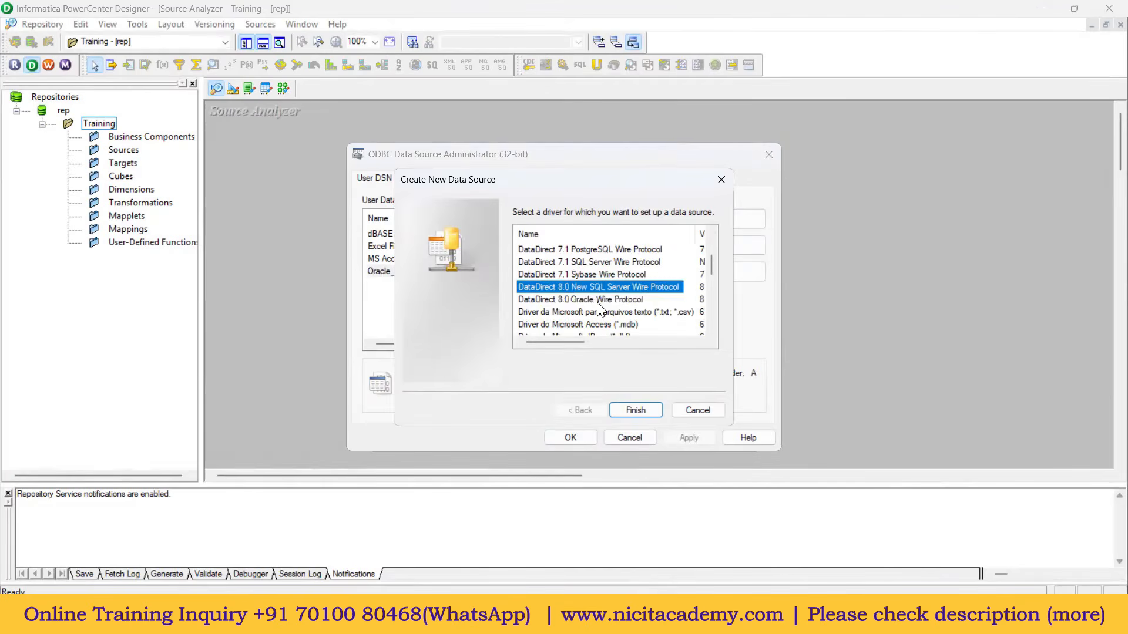
pyautogui.click(605, 300)
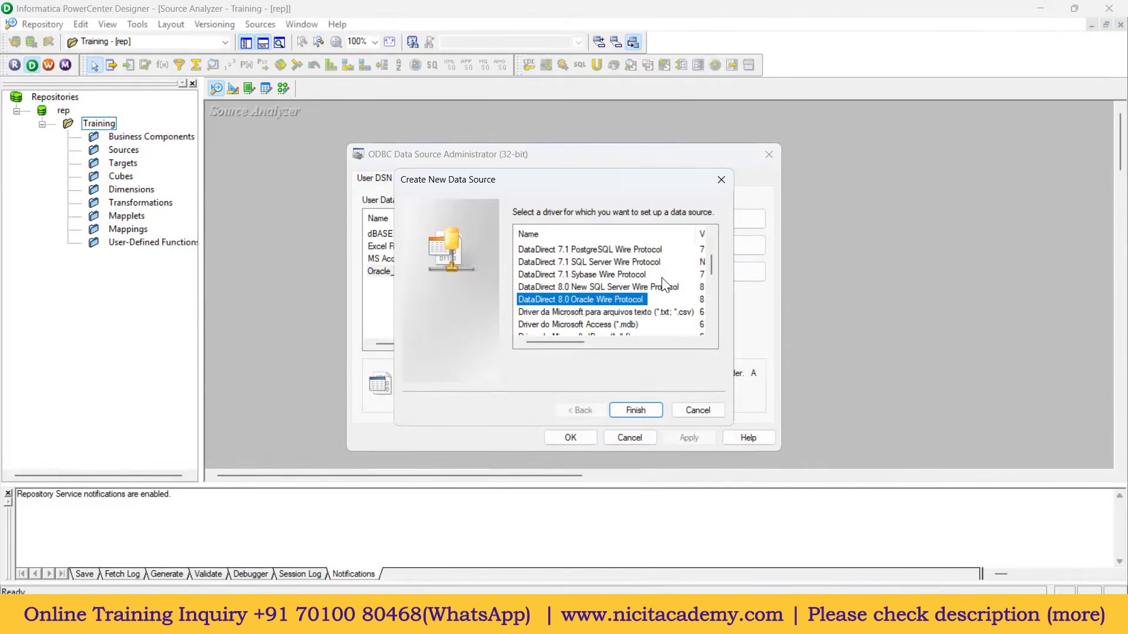
pyautogui.scroll(-5, 642, 309)
pyautogui.scroll(-1, 628, 323)
pyautogui.scroll(7, 617, 305)
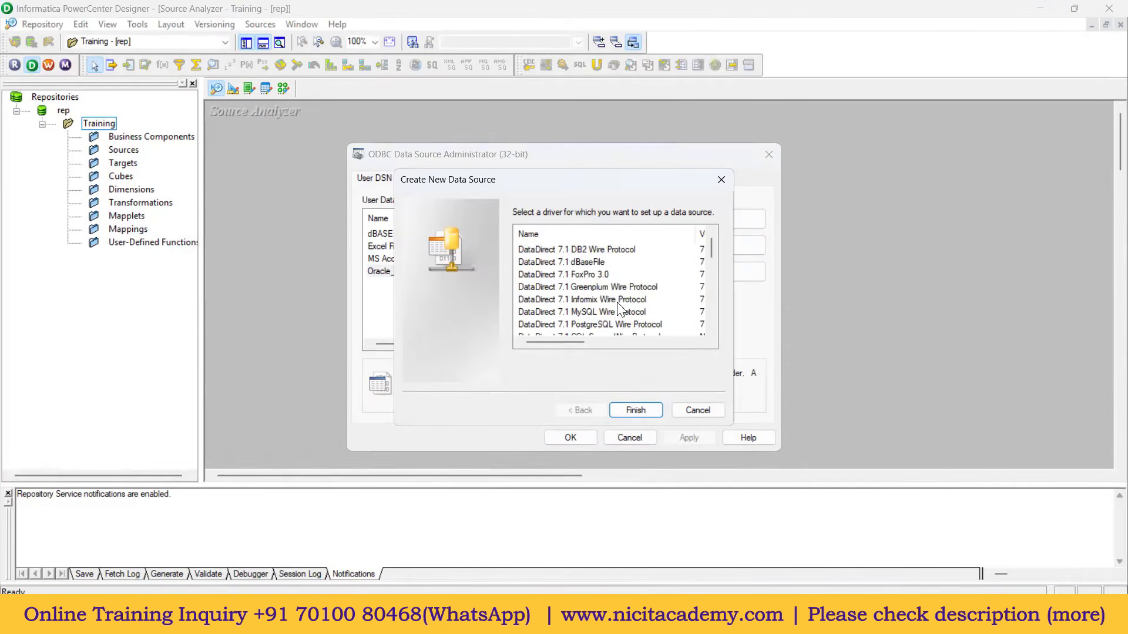
pyautogui.scroll(-1, 607, 291)
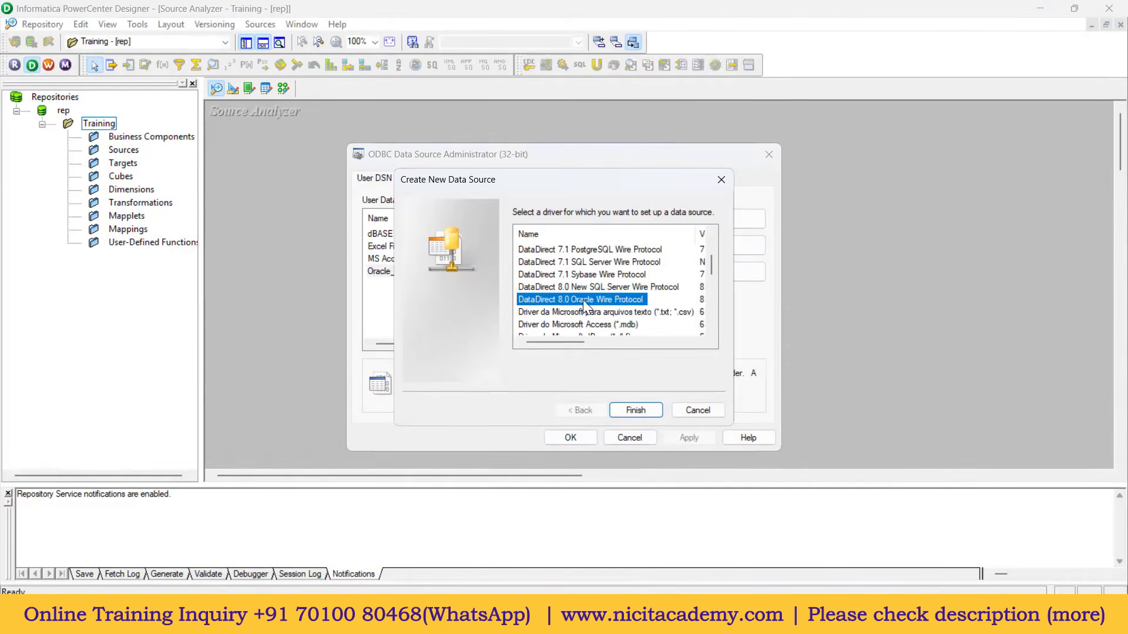
pyautogui.click(633, 411)
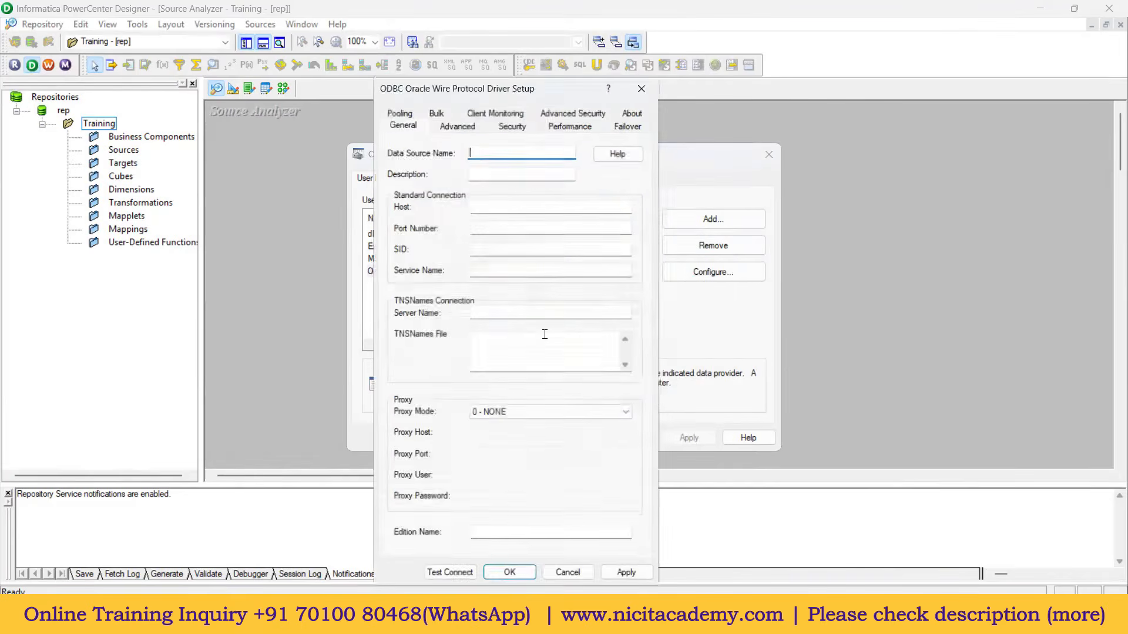
# Step: Configure Oracle_Tgt with host localhost, port 1521, service name xe, and save it
pyautogui.write('Oracle_Tgt')
pyautogui.click(496, 207)
pyautogui.write('local')
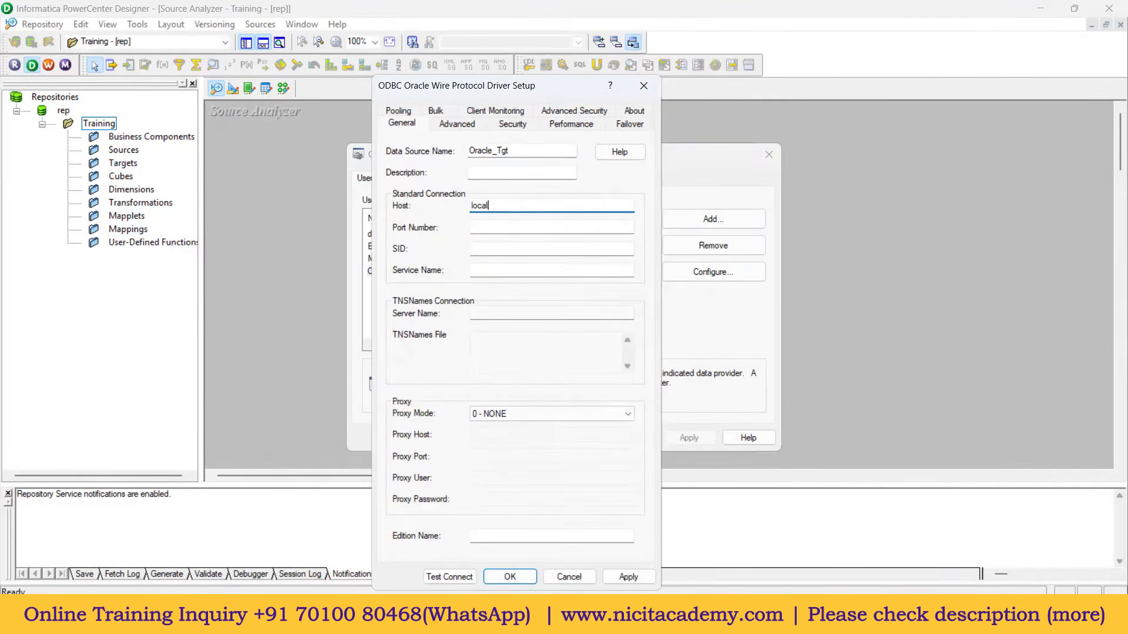
pyautogui.write('host')
pyautogui.click(495, 229)
pyautogui.write('1521')
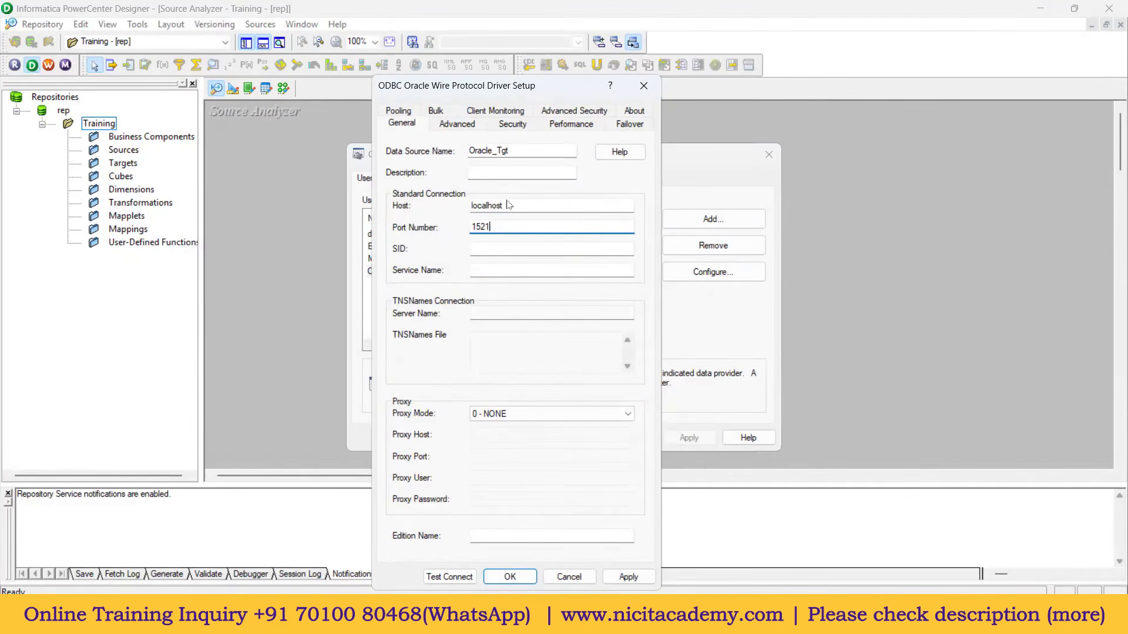
pyautogui.click(495, 270)
pyautogui.write('xe')
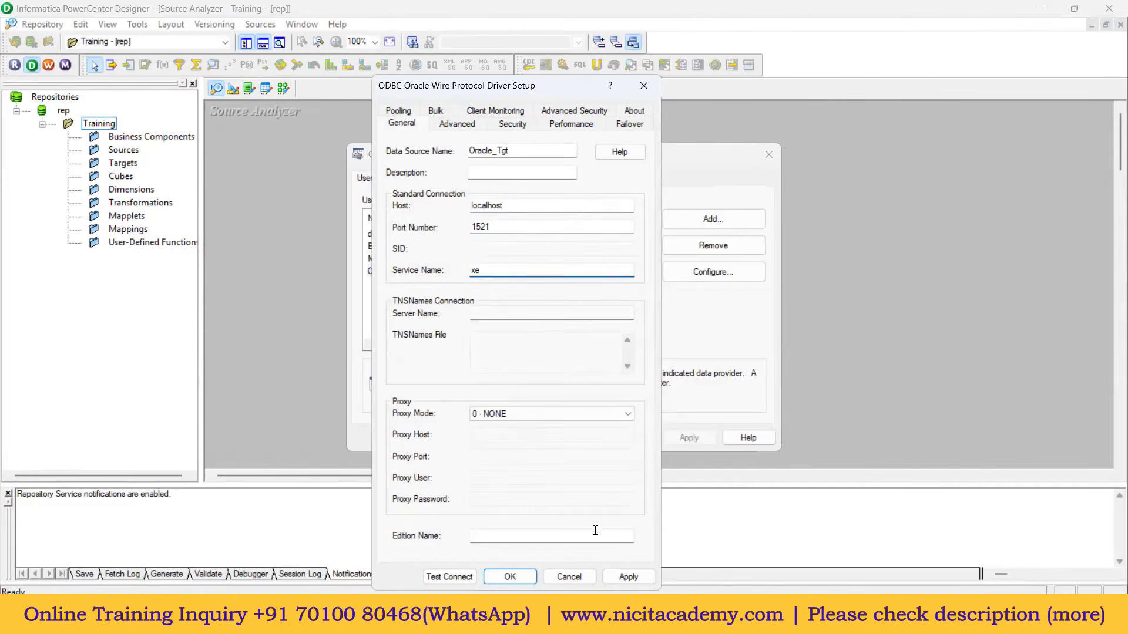
pyautogui.click(629, 578)
pyautogui.click(520, 578)
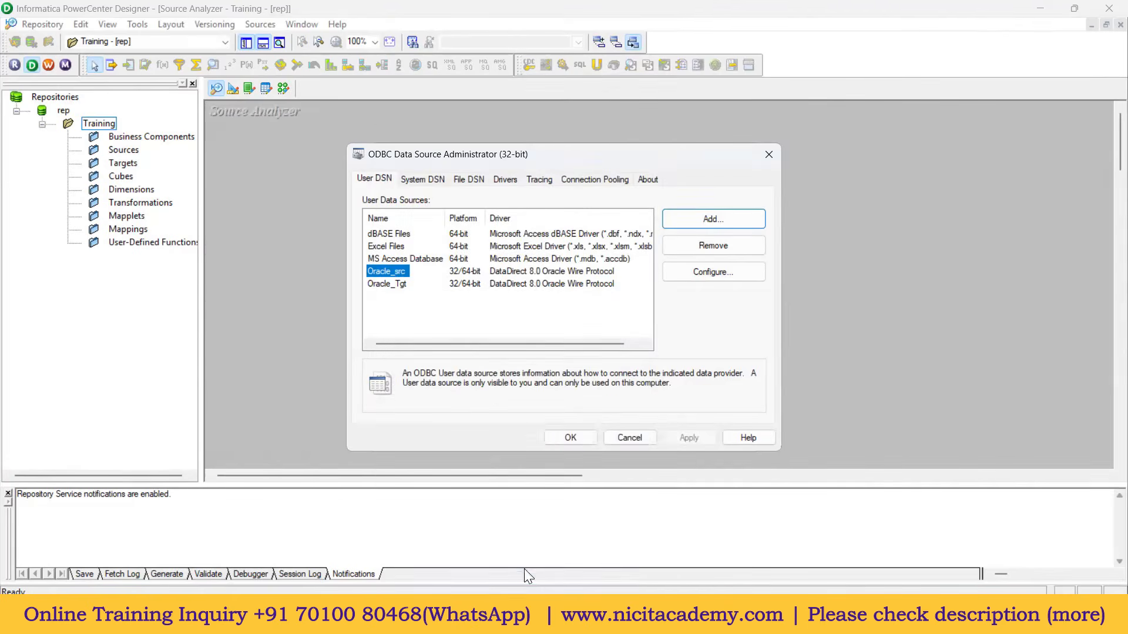
# Step: Close the ODBC administrator, pick Oracle_src in Import Tables, and begin the username
pyautogui.click(568, 438)
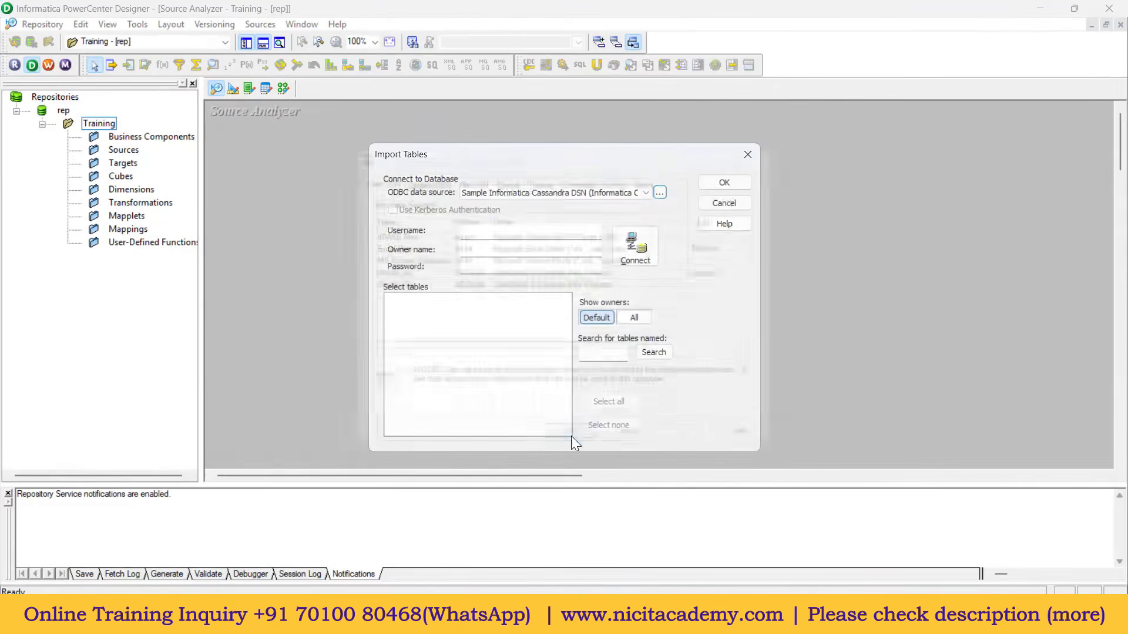
pyautogui.click(522, 195)
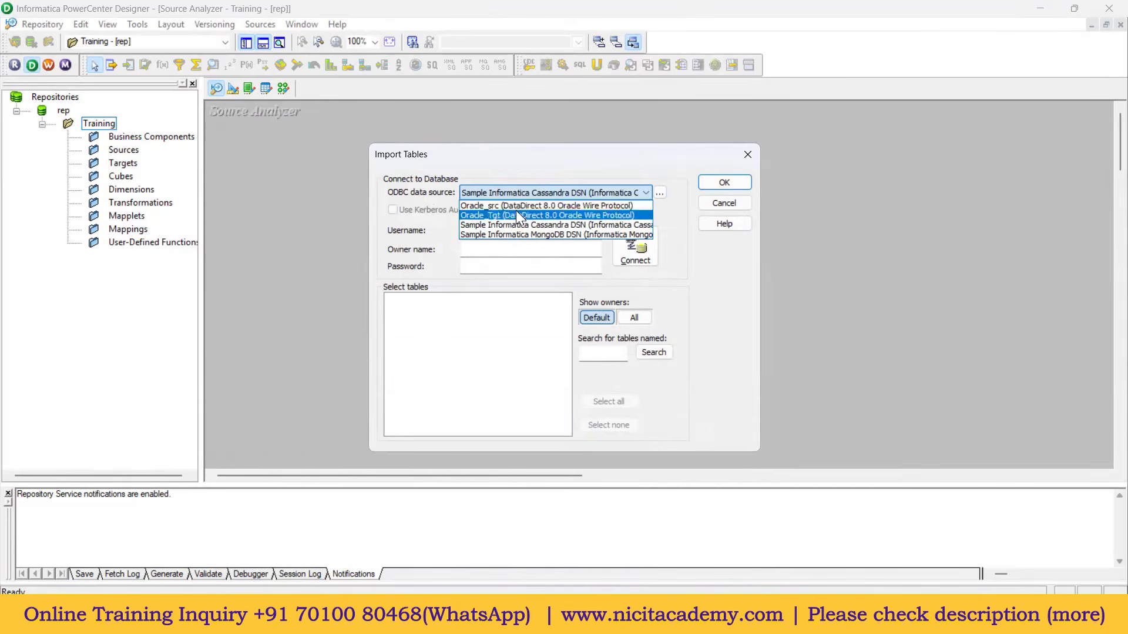
pyautogui.click(518, 206)
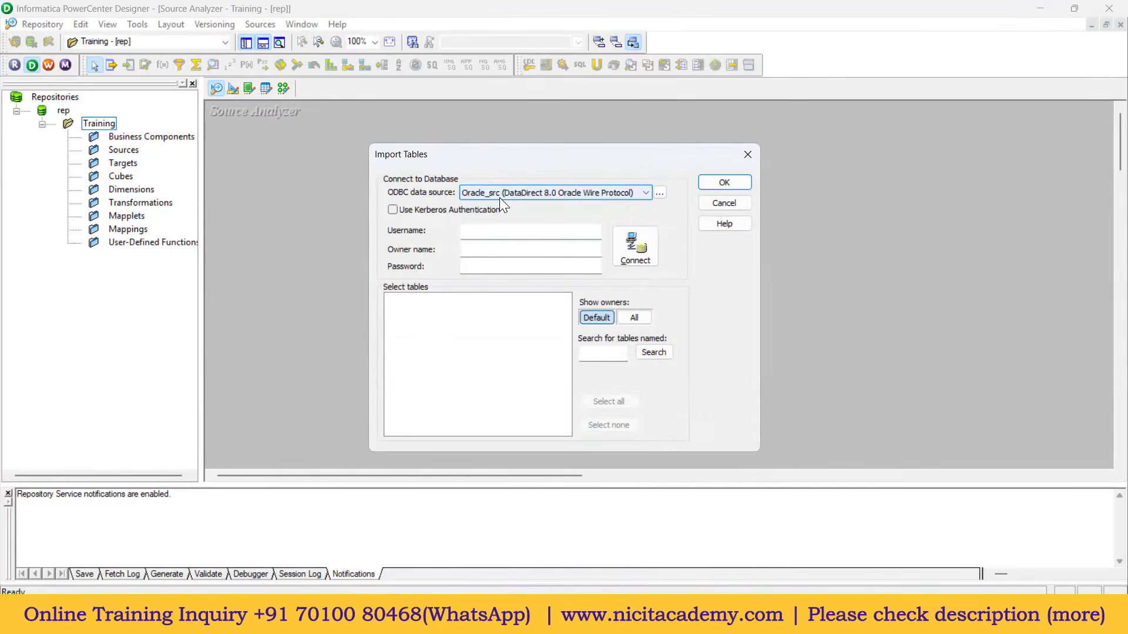
pyautogui.click(488, 235)
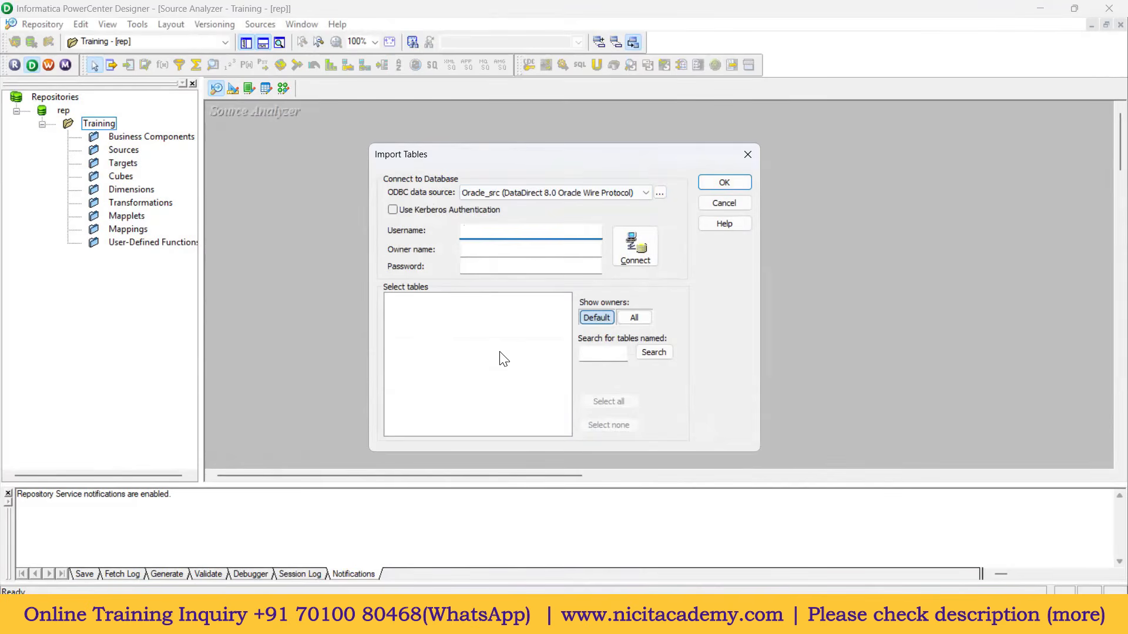
pyautogui.write('h')
pyautogui.click(727, 615)
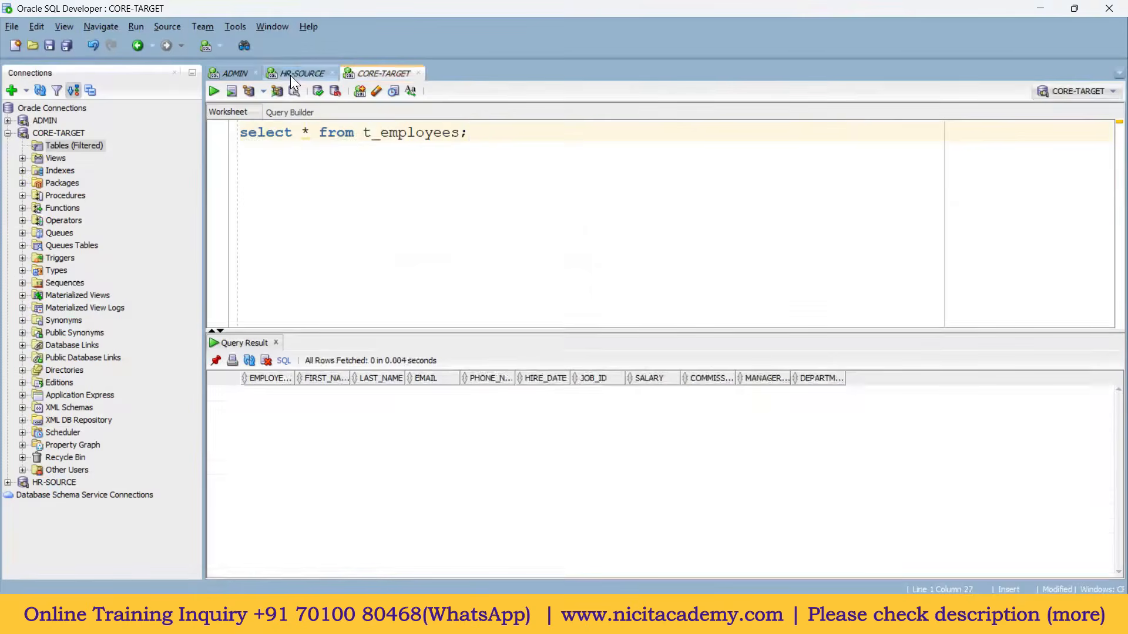
# Step: Rerun the employees select query on the HR-SOURCE worksheet
pyautogui.click(291, 76)
pyautogui.moveTo(465, 131); pyautogui.dragTo(255, 92)
pyautogui.hotkey('ctrl', 'Return')
pyautogui.click(373, 132)
pyautogui.doubleClick(374, 133)
# Step: Return to the CORE-TARGET worksheet, restore its layout, and select the t_employees query
pyautogui.doubleClick(375, 72)
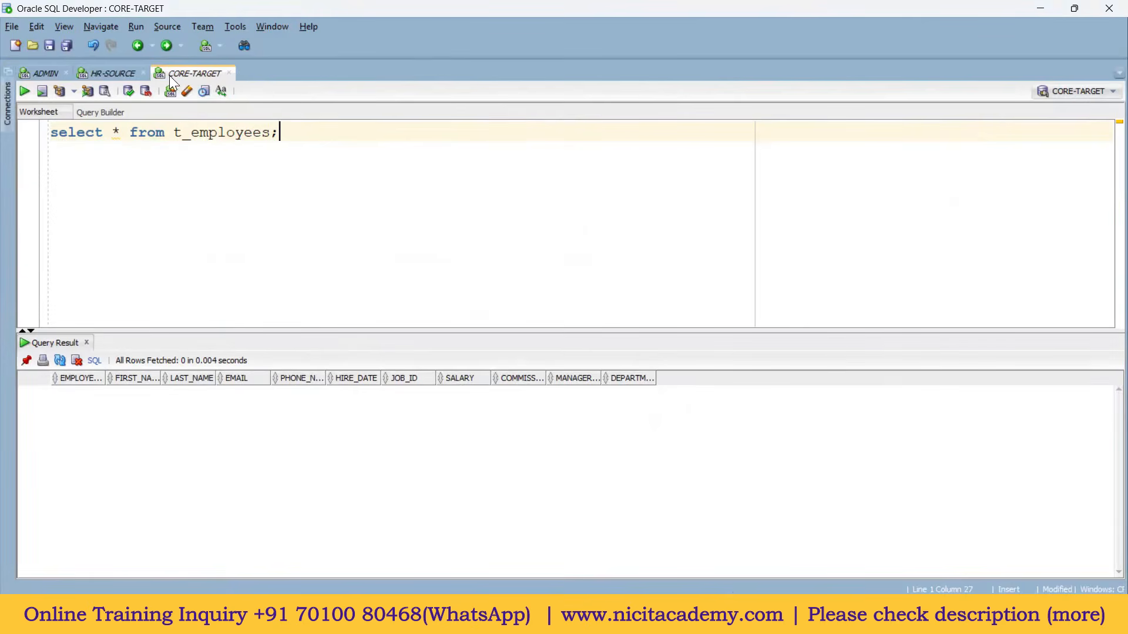
pyautogui.doubleClick(191, 74)
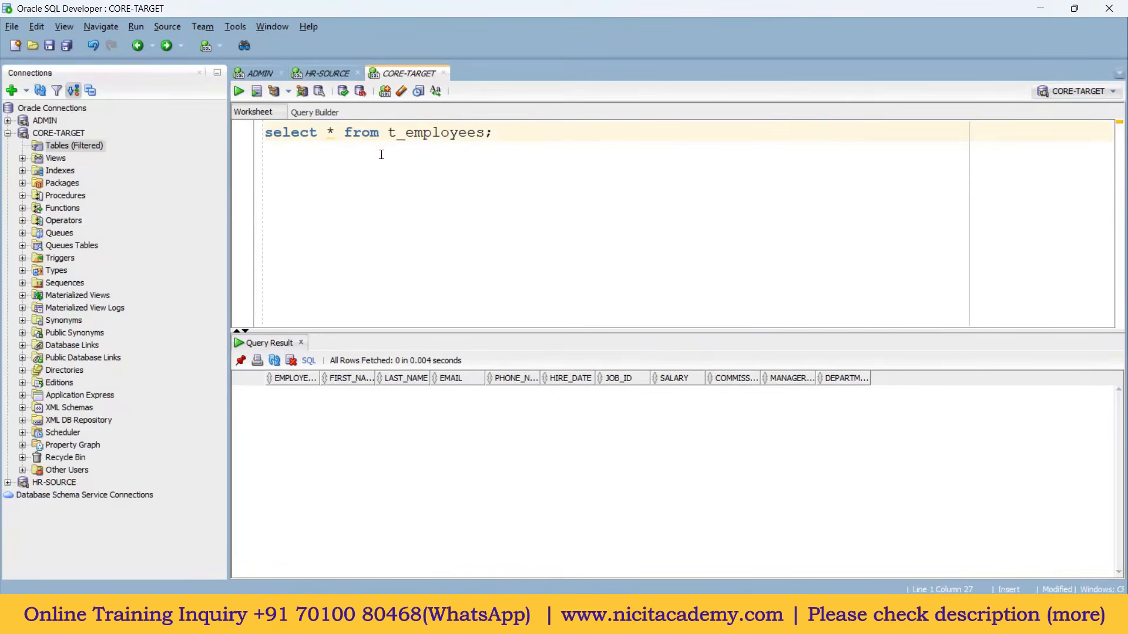
pyautogui.moveTo(494, 132); pyautogui.dragTo(250, 129)
# Step: Enter username hr, owner HR and the password, then connect to Oracle_src
pyautogui.moveTo(646, 623)
pyautogui.click(764, 622)
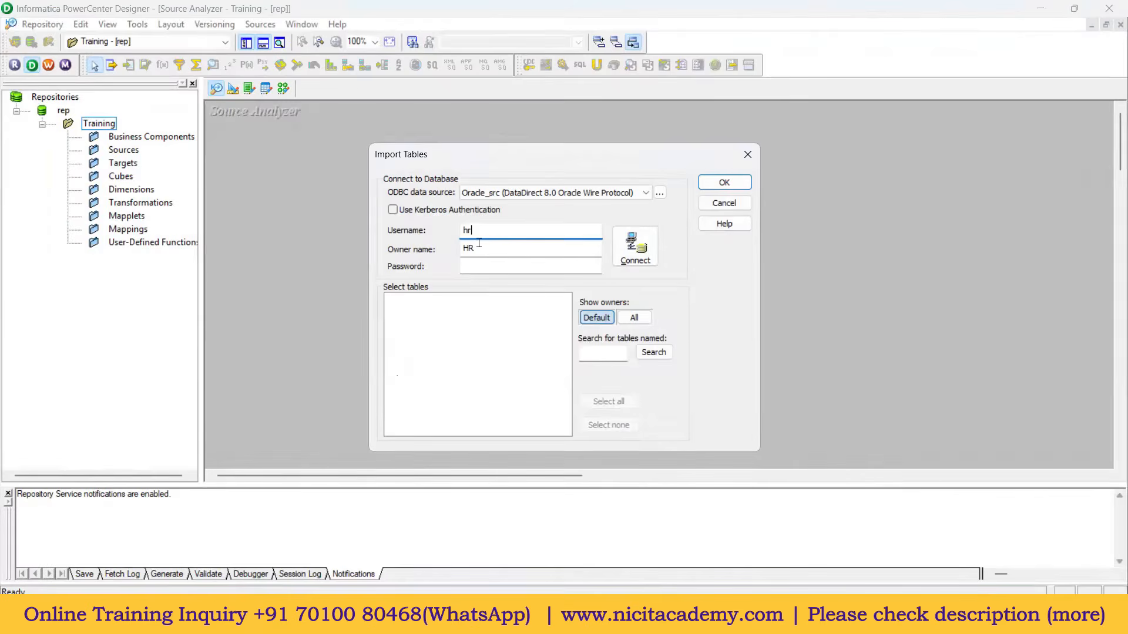
pyautogui.press('Tab')
pyautogui.click(504, 230)
pyautogui.click(464, 247)
pyautogui.click(474, 266)
pyautogui.write('hr')
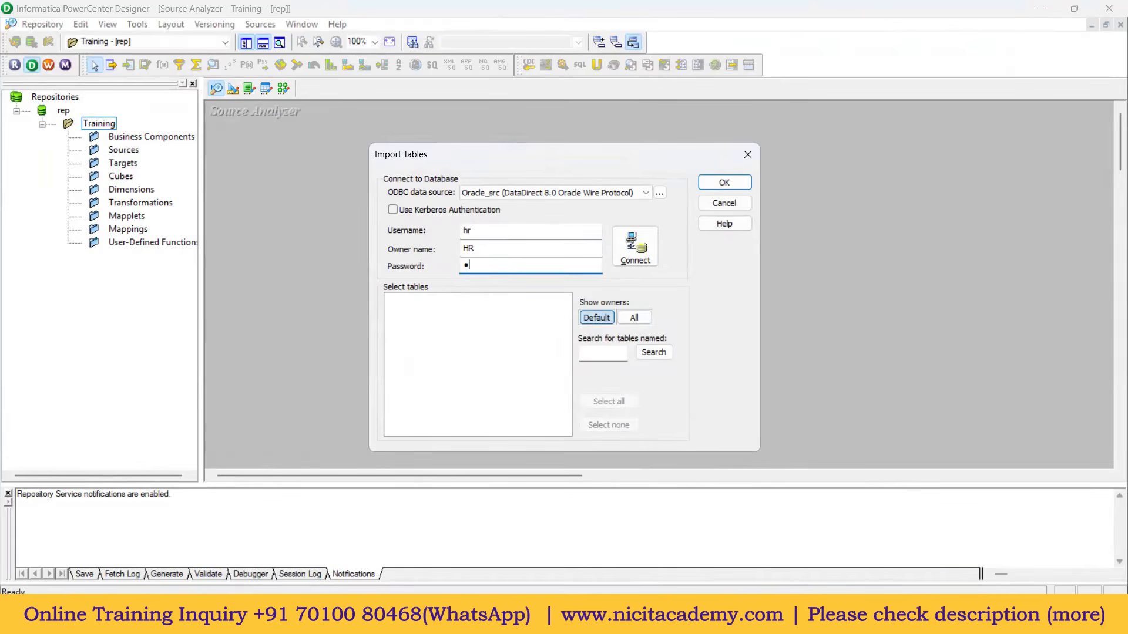
pyautogui.click(637, 257)
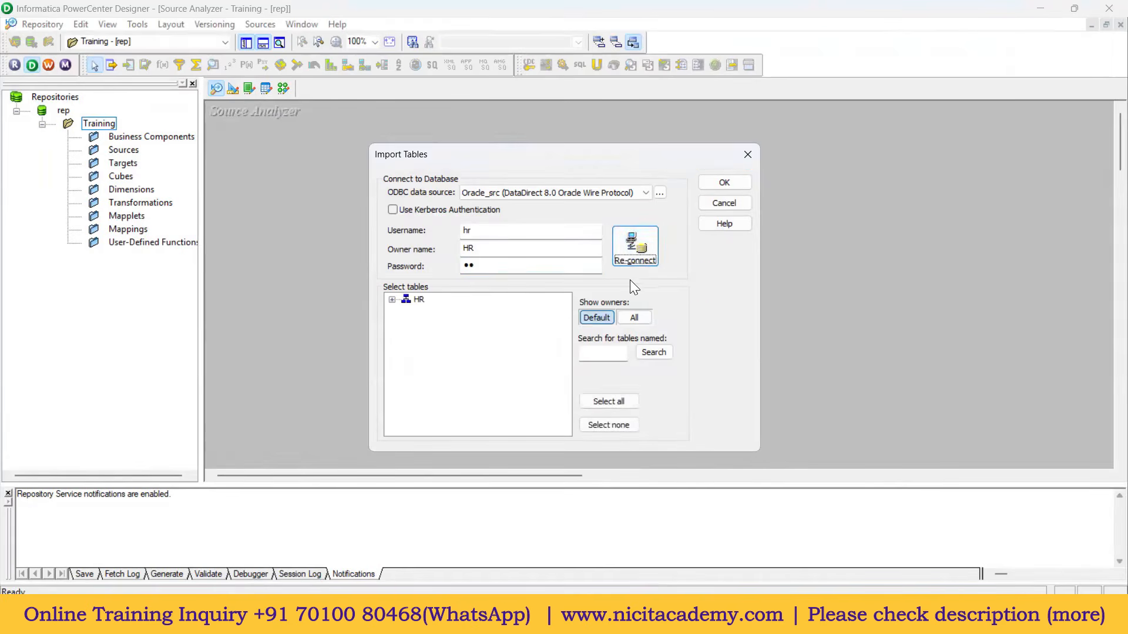
# Step: Import EMPLOYEES from HR > TABLES and enlarge its definition to show all columns
pyautogui.click(393, 301)
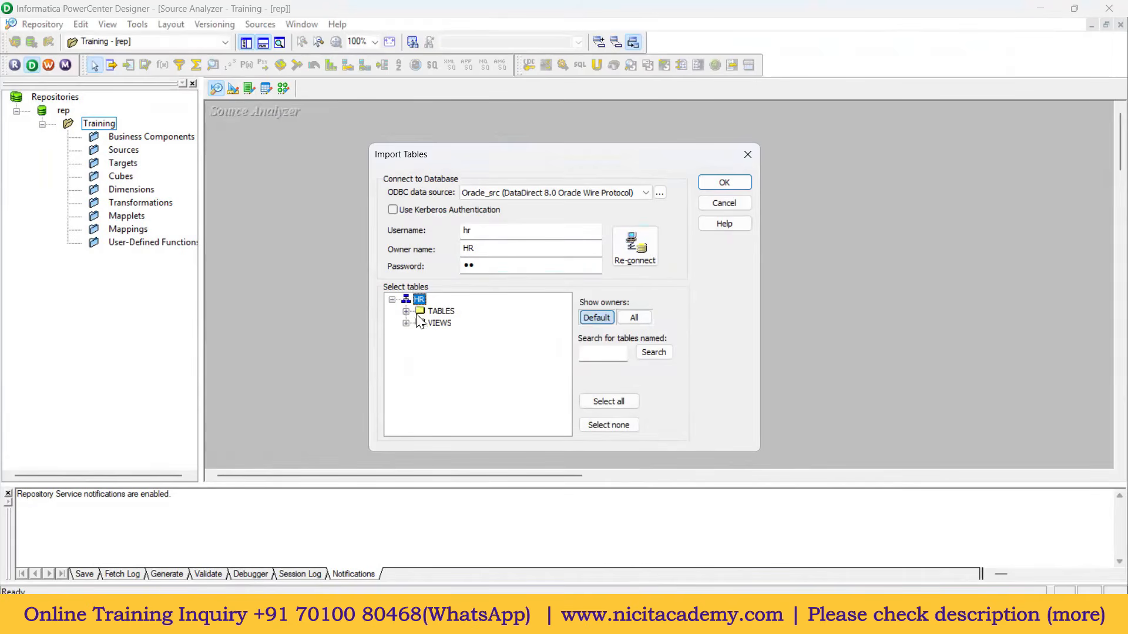
pyautogui.click(406, 312)
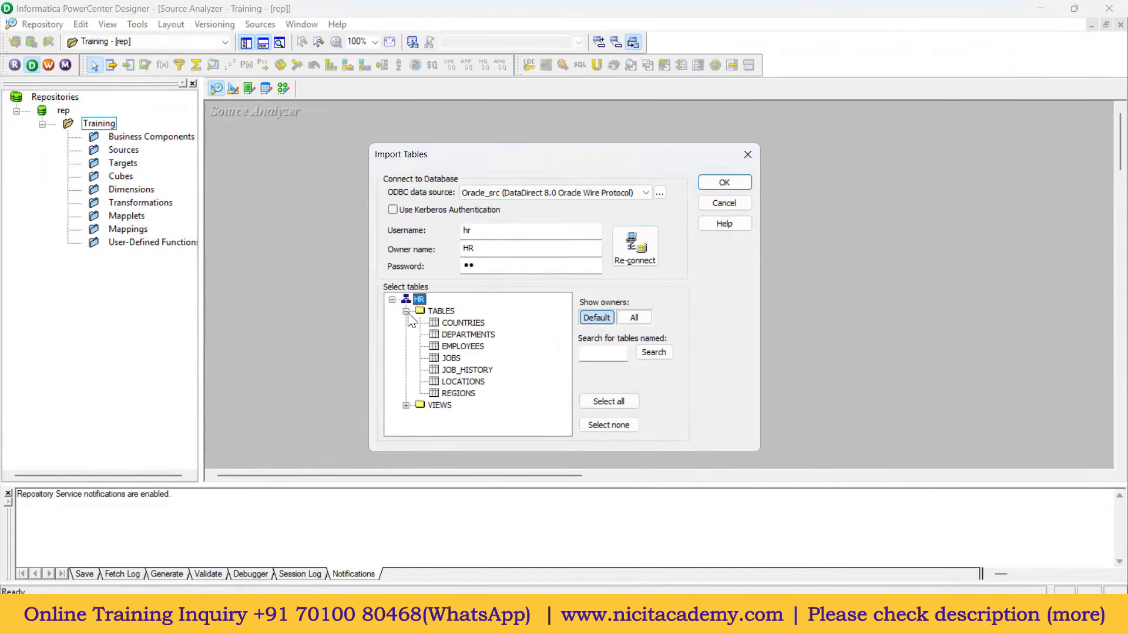
pyautogui.click(476, 347)
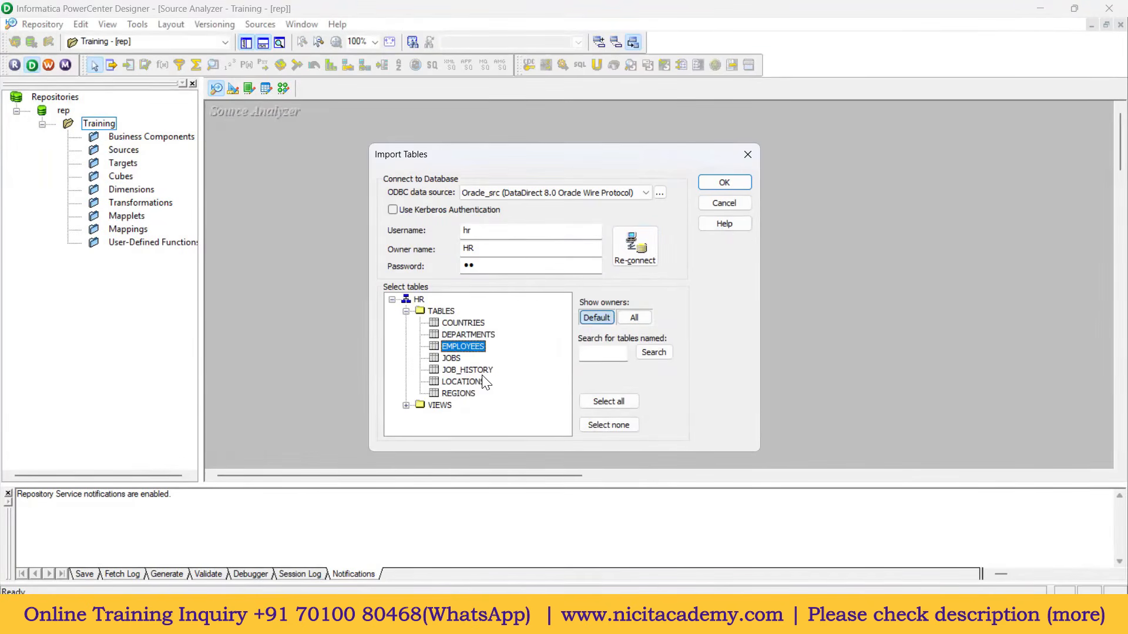
pyautogui.click(724, 184)
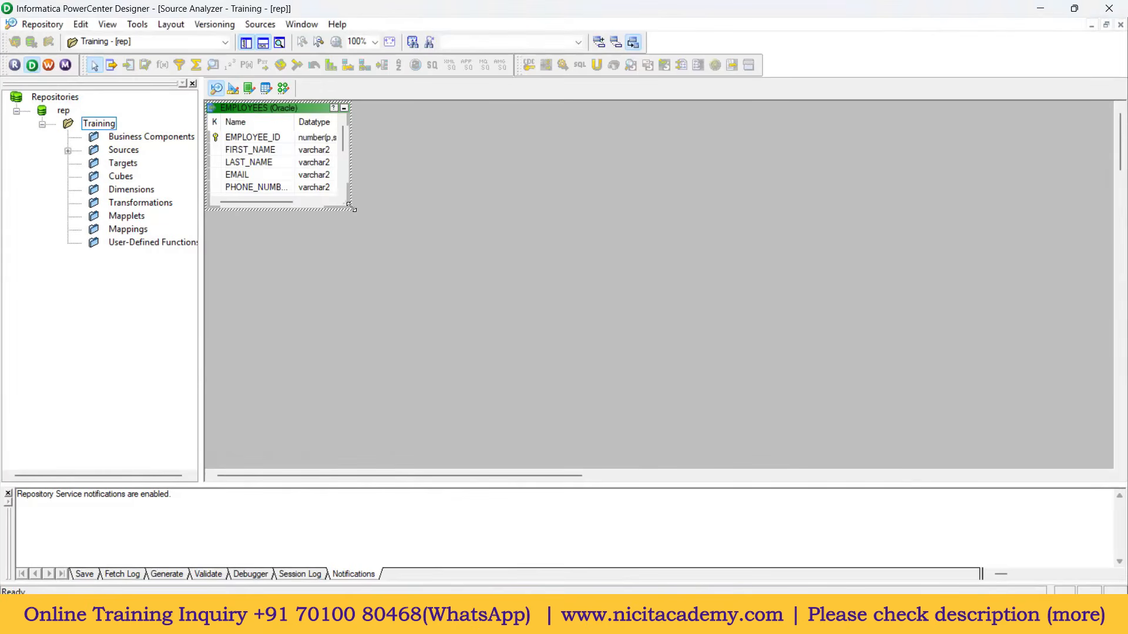
pyautogui.moveTo(349, 208); pyautogui.dragTo(435, 337)
pyautogui.moveTo(303, 111); pyautogui.dragTo(388, 170)
pyautogui.click(344, 182)
pyautogui.click(345, 307)
pyautogui.click(642, 261)
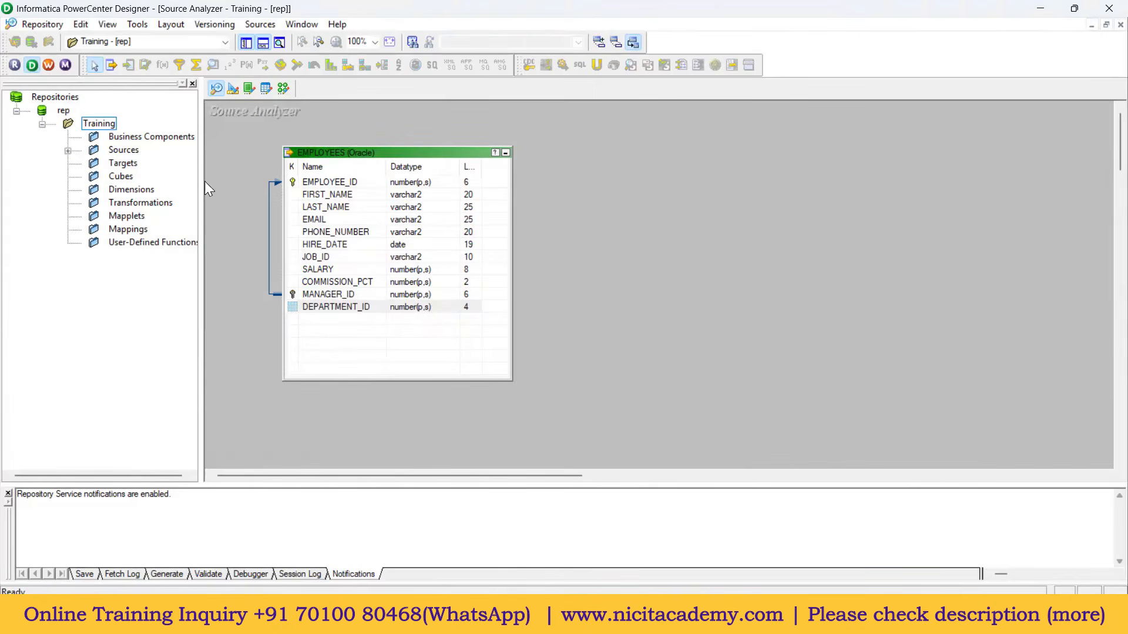
# Step: In Target Designer, start importing a target from the Oracle_Tgt data source
pyautogui.click(230, 90)
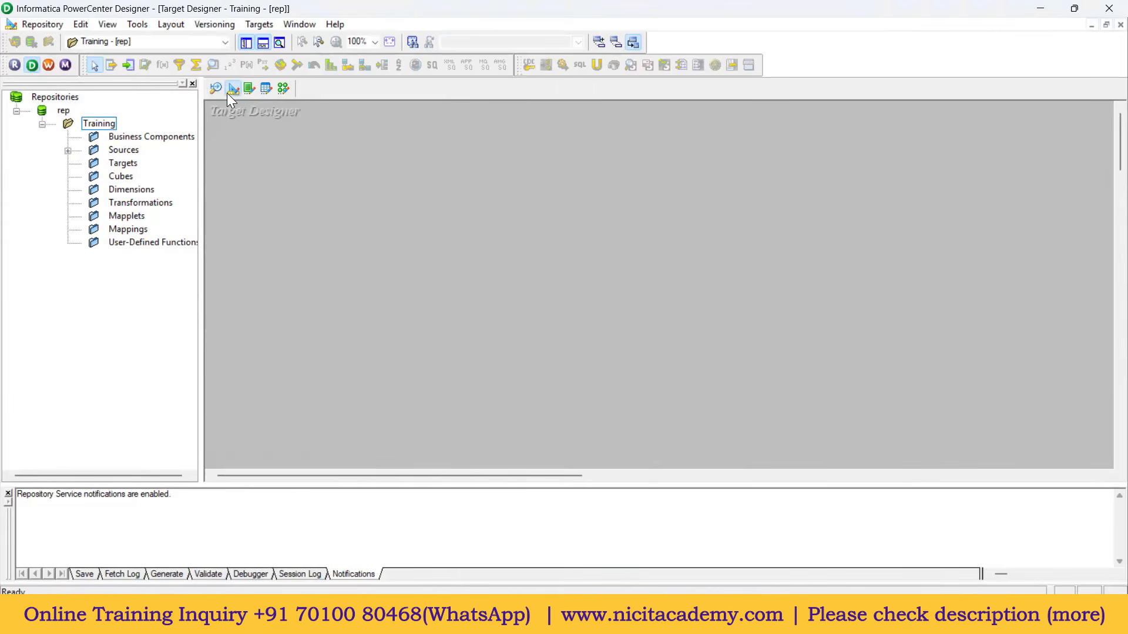
pyautogui.click(262, 25)
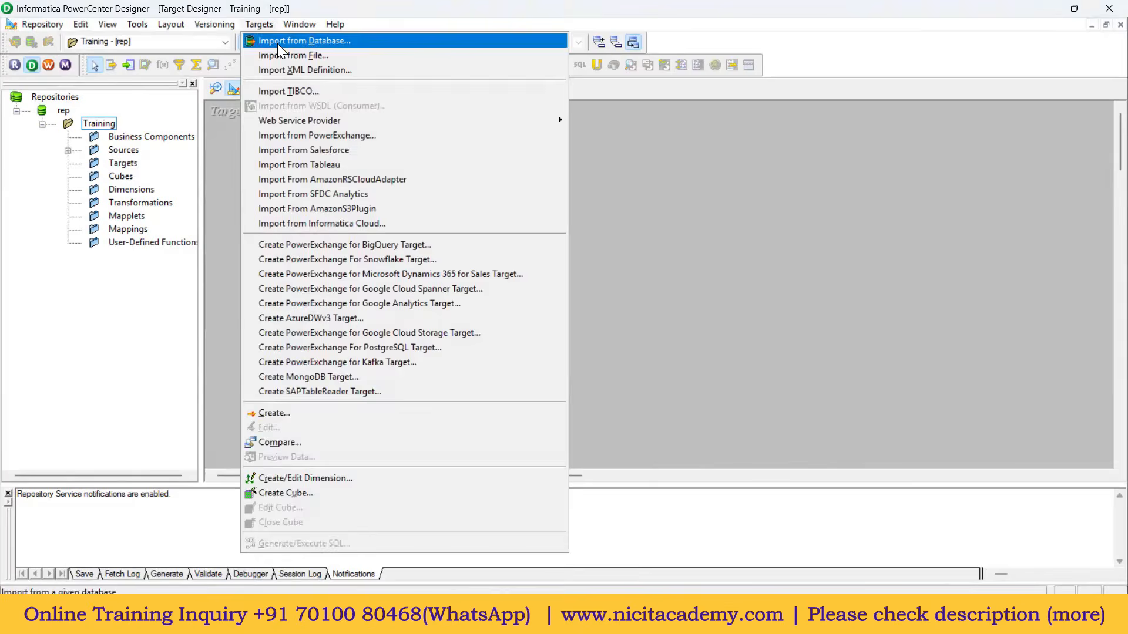
pyautogui.click(277, 43)
pyautogui.click(576, 193)
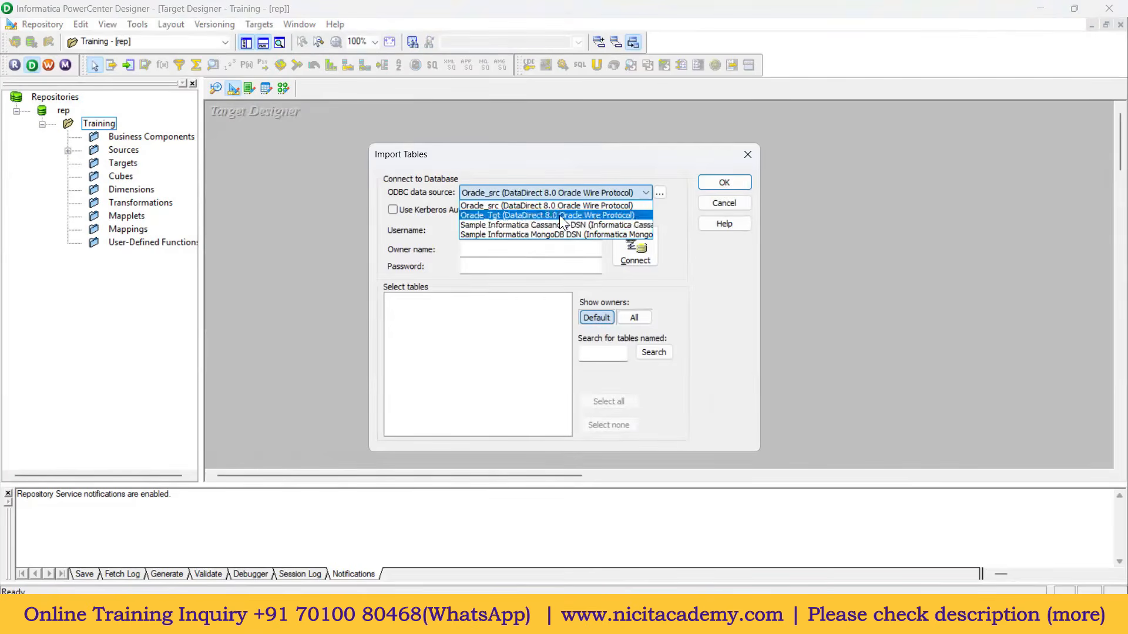
pyautogui.click(558, 215)
# Step: Connect with the core username and password, then select T_EMPLOYEES under CORE > TABLES
pyautogui.click(503, 232)
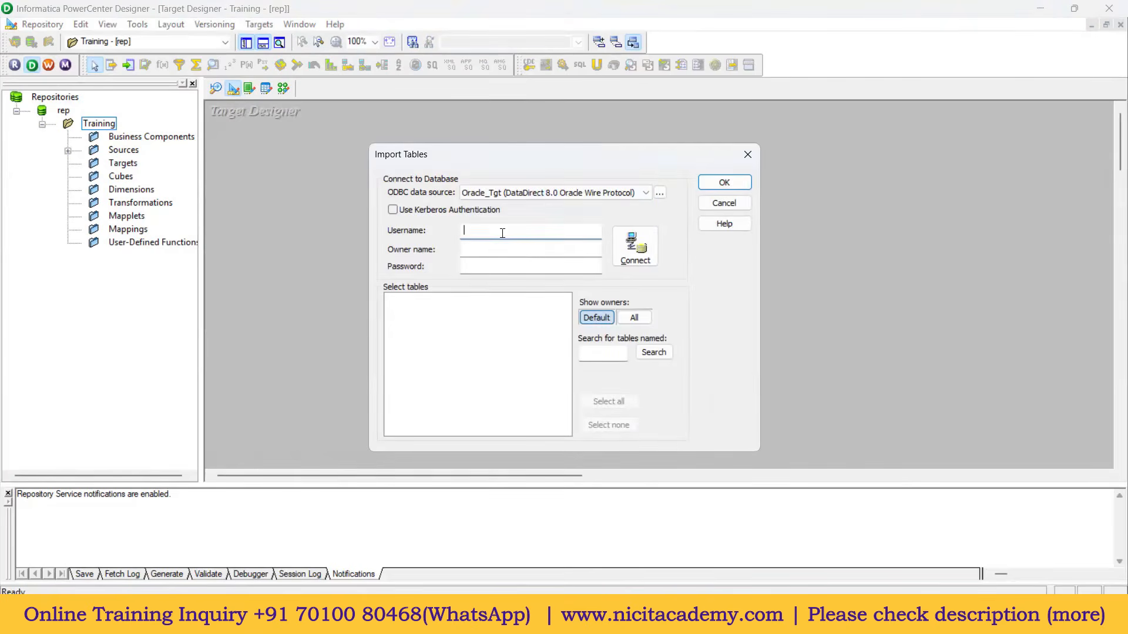
pyautogui.write('core')
pyautogui.press('Tab')
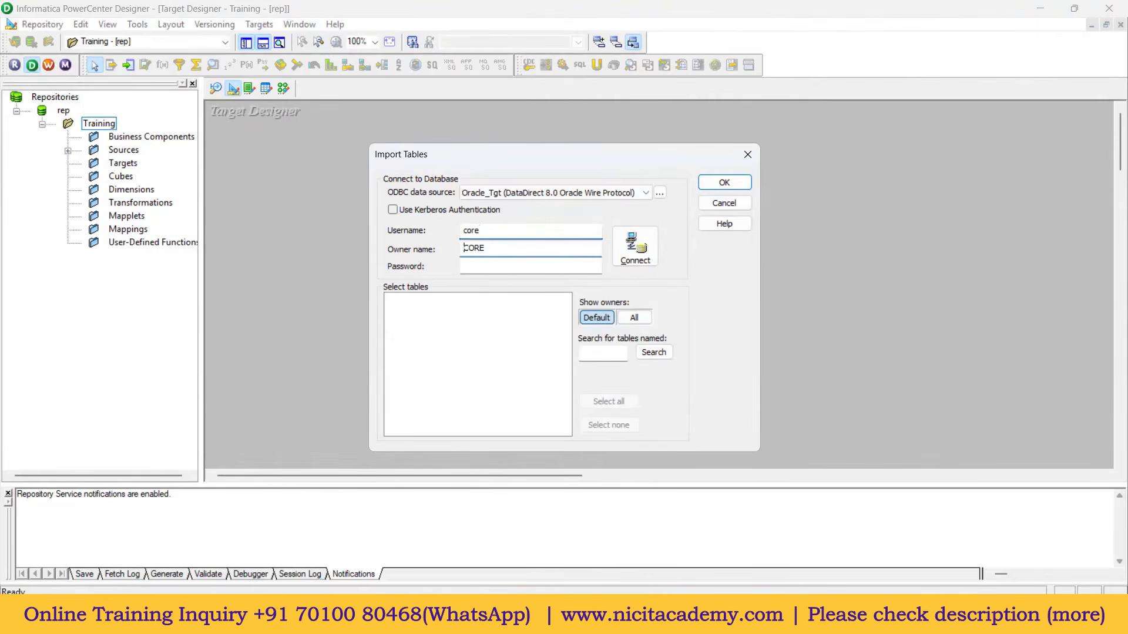
pyautogui.press('Tab')
pyautogui.write('core')
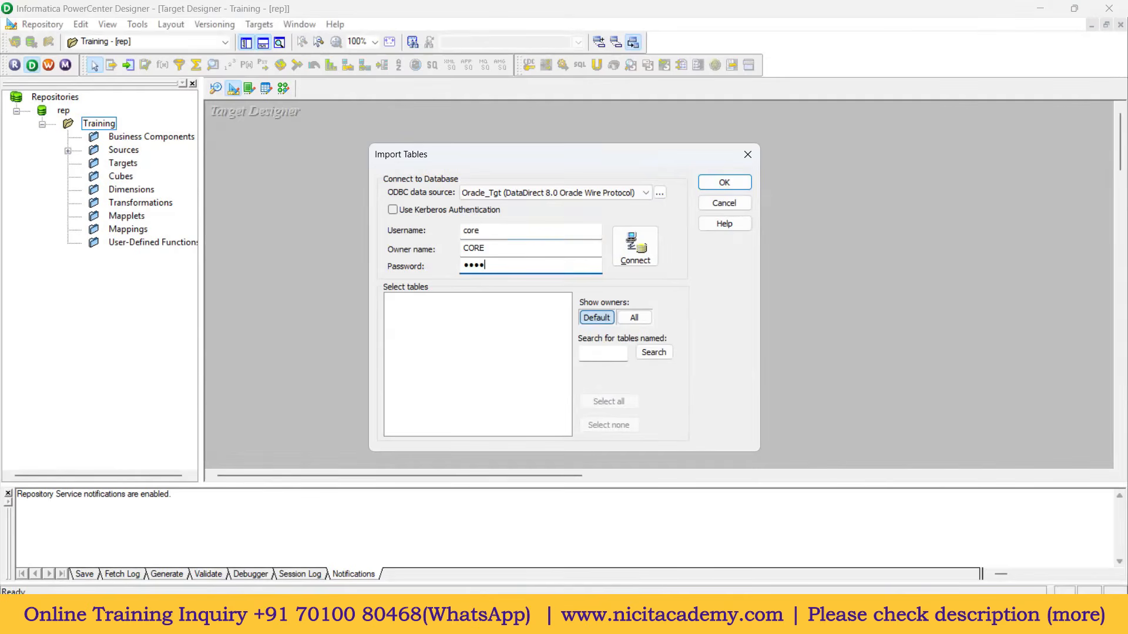
pyautogui.click(630, 255)
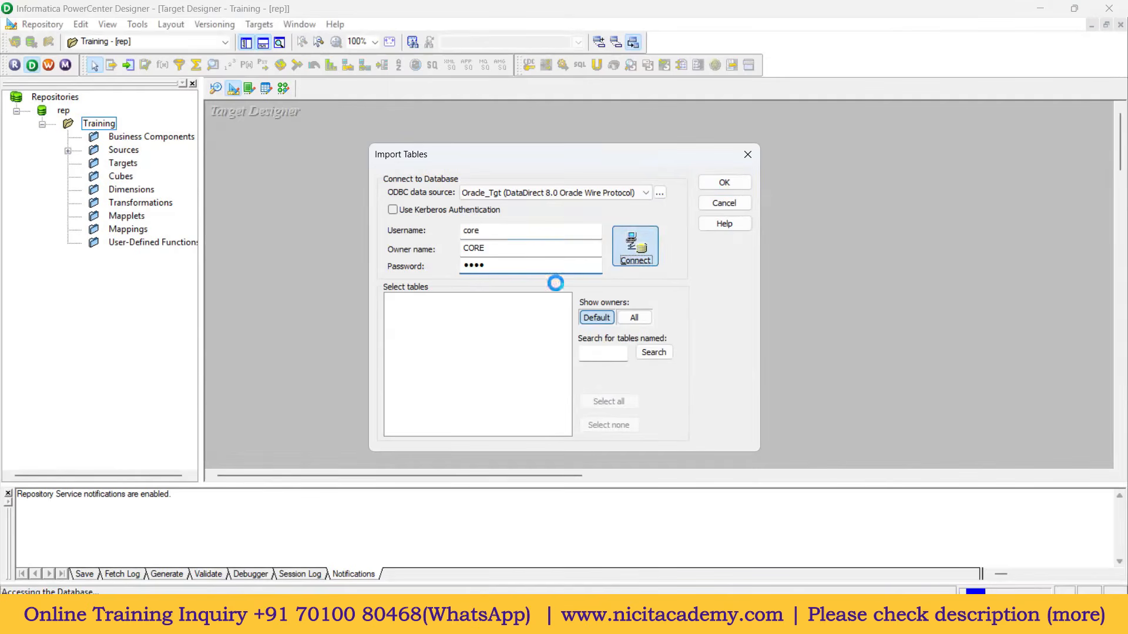
pyautogui.click(392, 300)
pyautogui.click(406, 312)
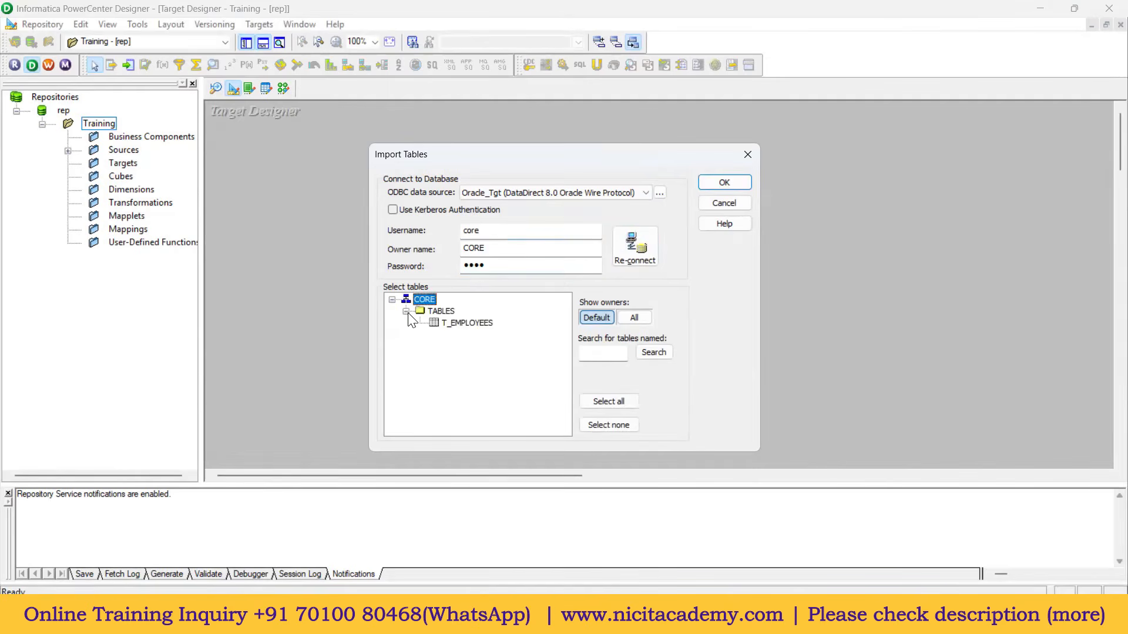
pyautogui.click(483, 323)
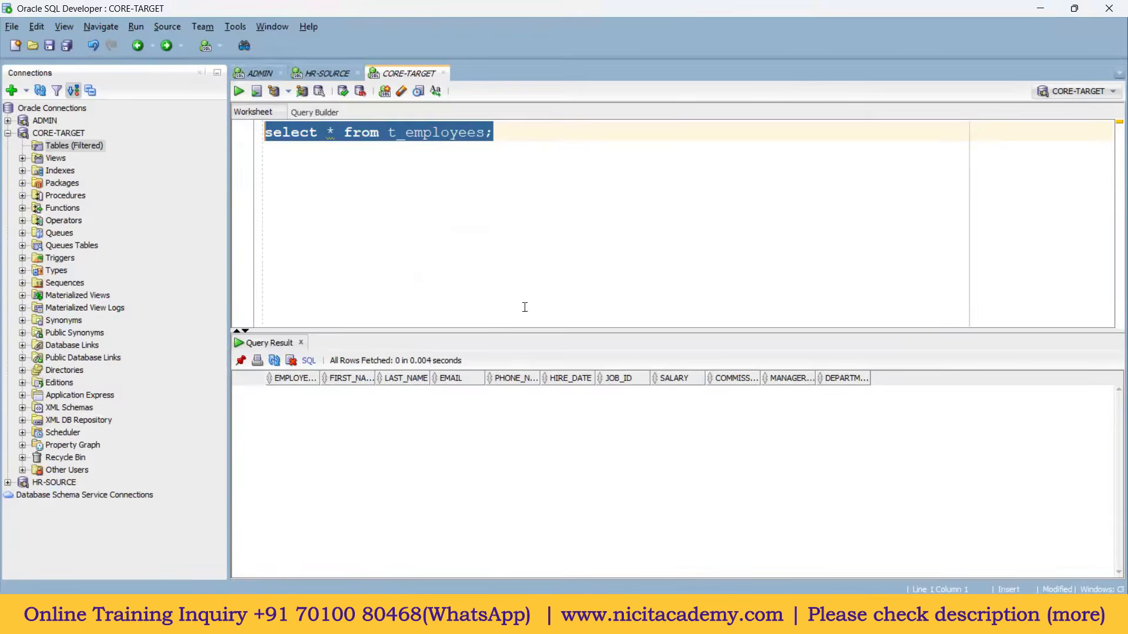
# Step: Review the CORE.T_EMPLOYEES create table script in the ADMIN worksheet, then confirm importing T_EMPLOYEES as a target
pyautogui.click(265, 74)
pyautogui.click(328, 272)
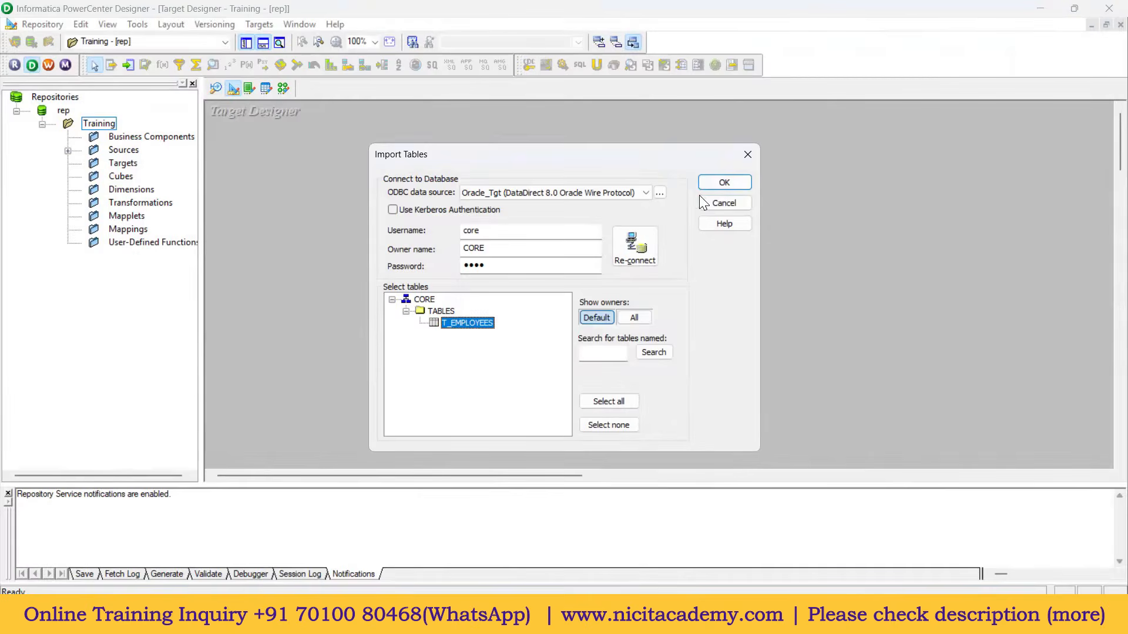
pyautogui.click(715, 182)
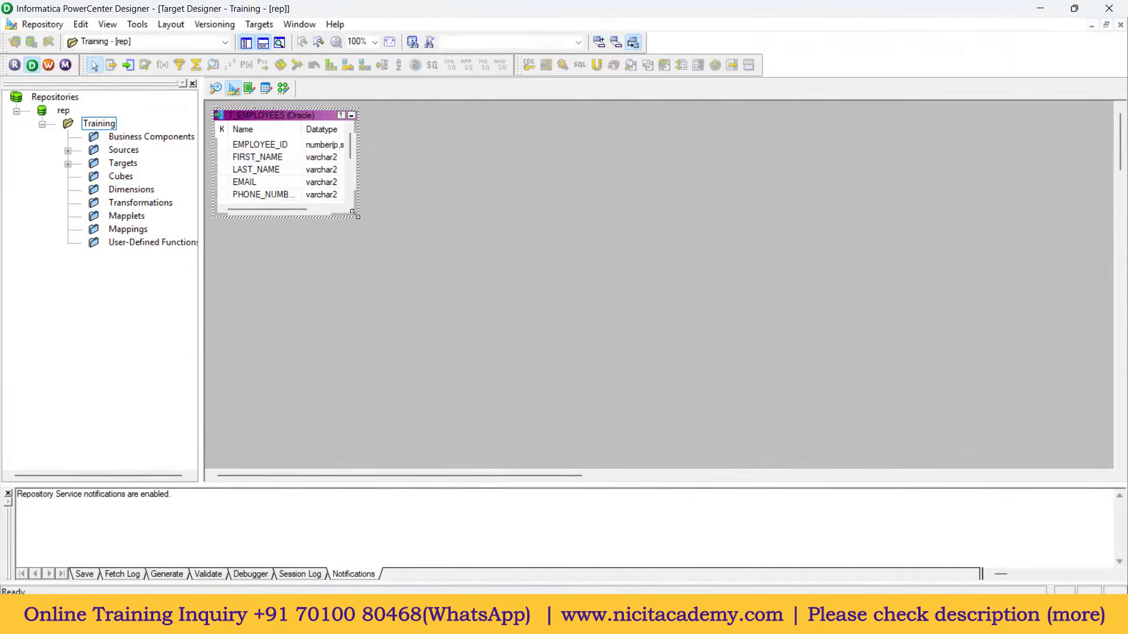
# Step: Enlarge and reposition the T_EMPLOYEES target, compare it with the EMPLOYEES source, then bring SQL Developer forward
pyautogui.moveTo(355, 214); pyautogui.dragTo(423, 329)
pyautogui.moveTo(311, 115); pyautogui.dragTo(352, 124)
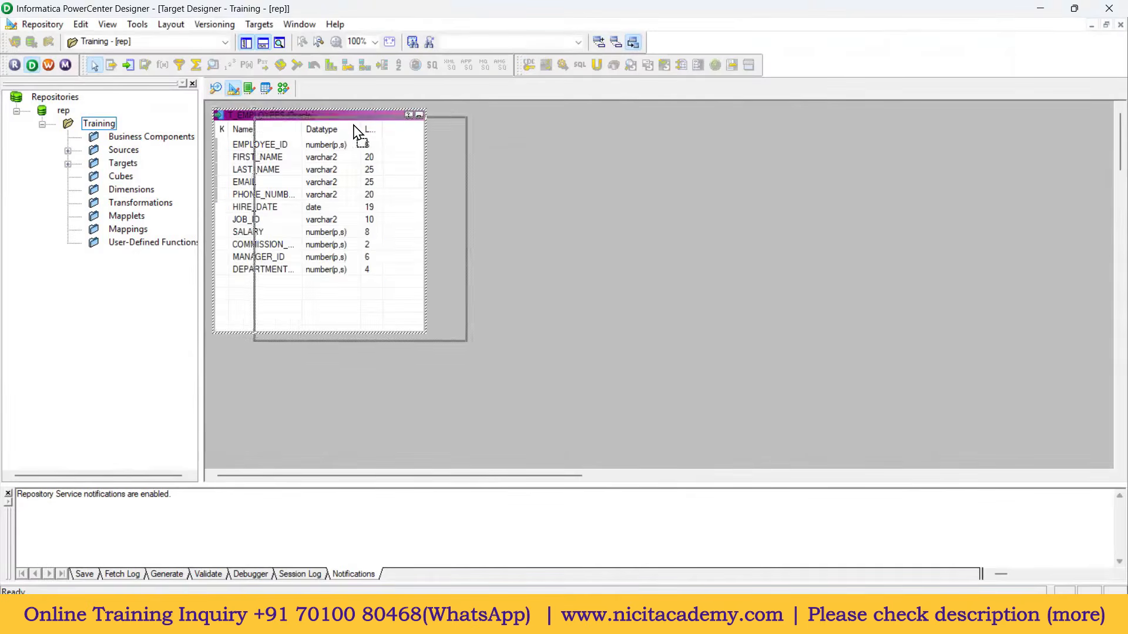
pyautogui.click(214, 87)
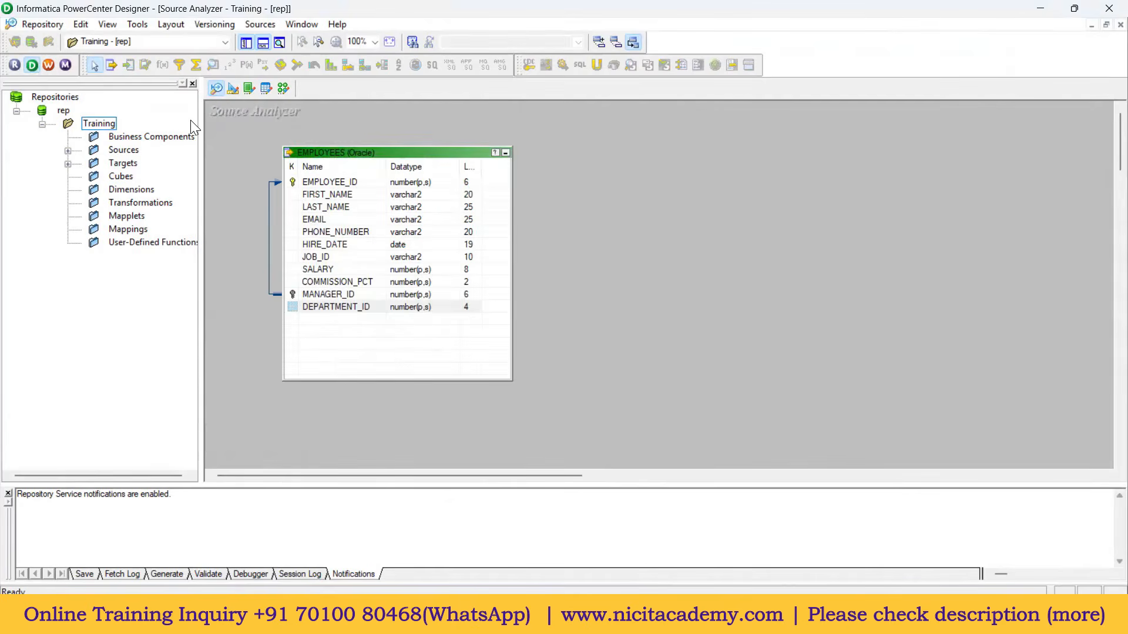
pyautogui.click(233, 88)
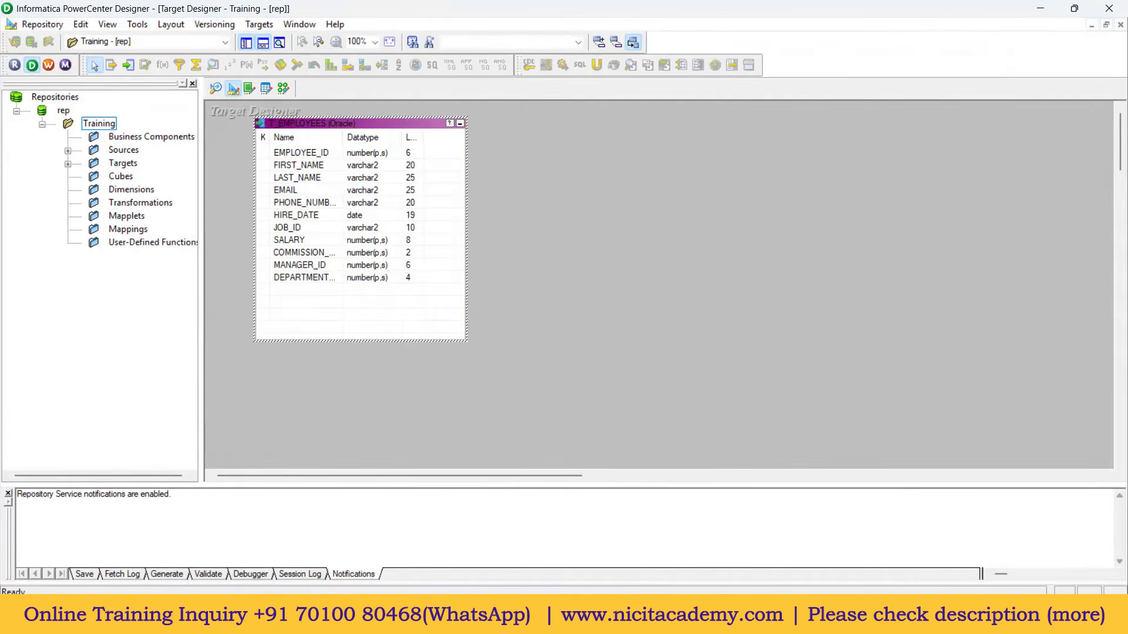
pyautogui.click(587, 618)
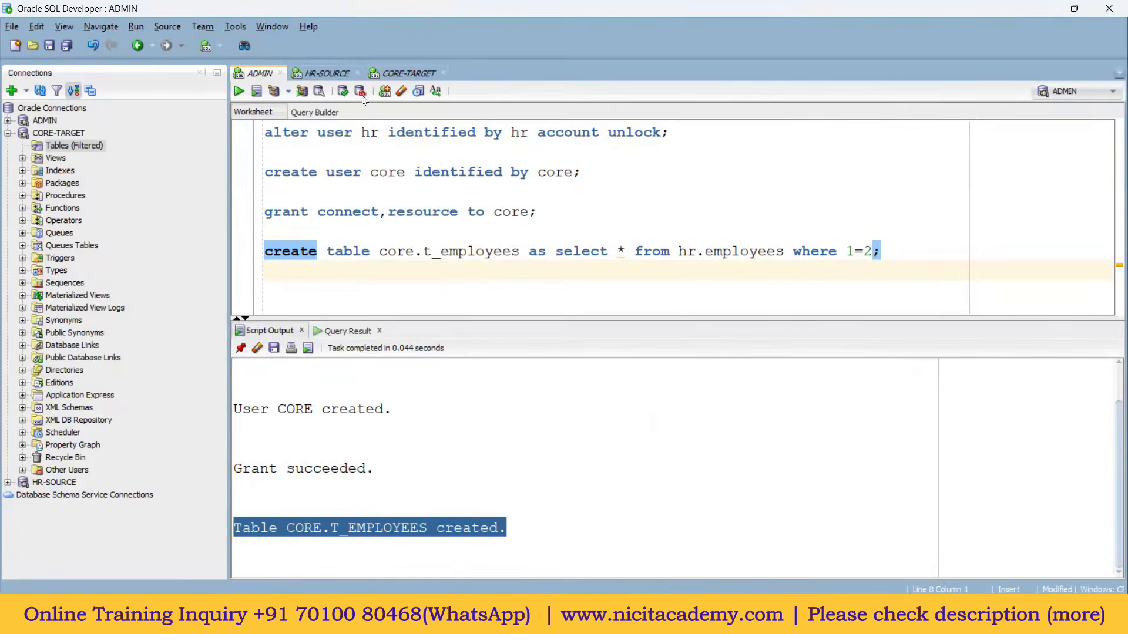
# Step: Check the HR employees query results, then rerun the core t_employees query to confirm the table is empty
pyautogui.click(334, 76)
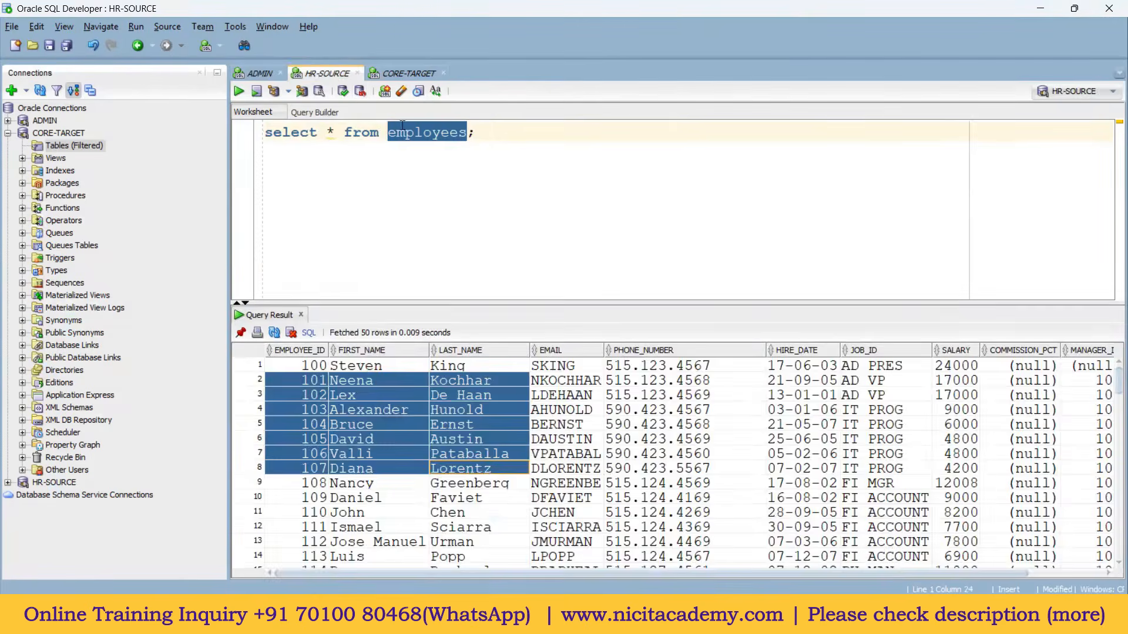
pyautogui.click(400, 75)
pyautogui.moveTo(493, 152); pyautogui.dragTo(248, 101)
pyautogui.click(242, 93)
pyautogui.click(438, 270)
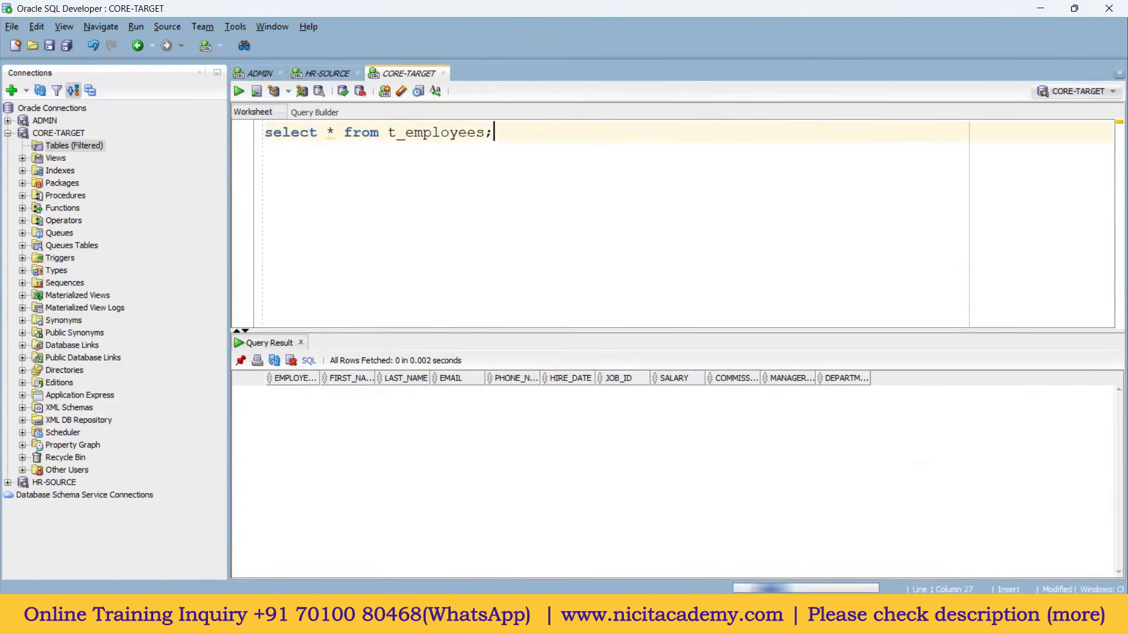
pyautogui.click(658, 617)
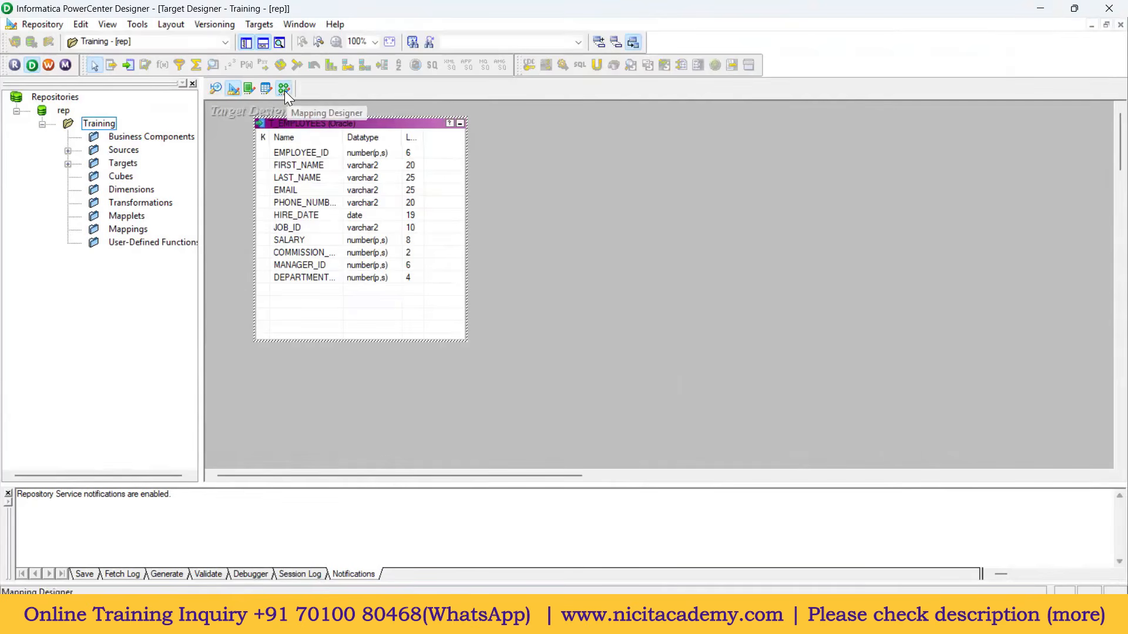
# Step: In the Mapping Designer, create a new mapping named m_Test_Mapping through Mappings > Create
pyautogui.click(285, 90)
pyautogui.click(272, 25)
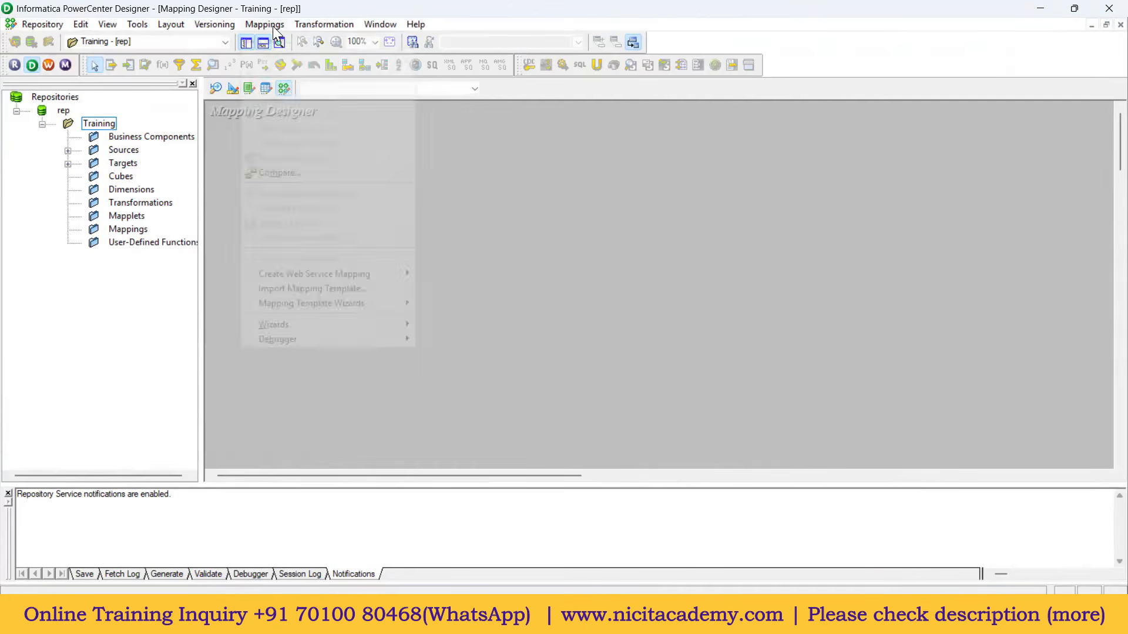
pyautogui.click(273, 41)
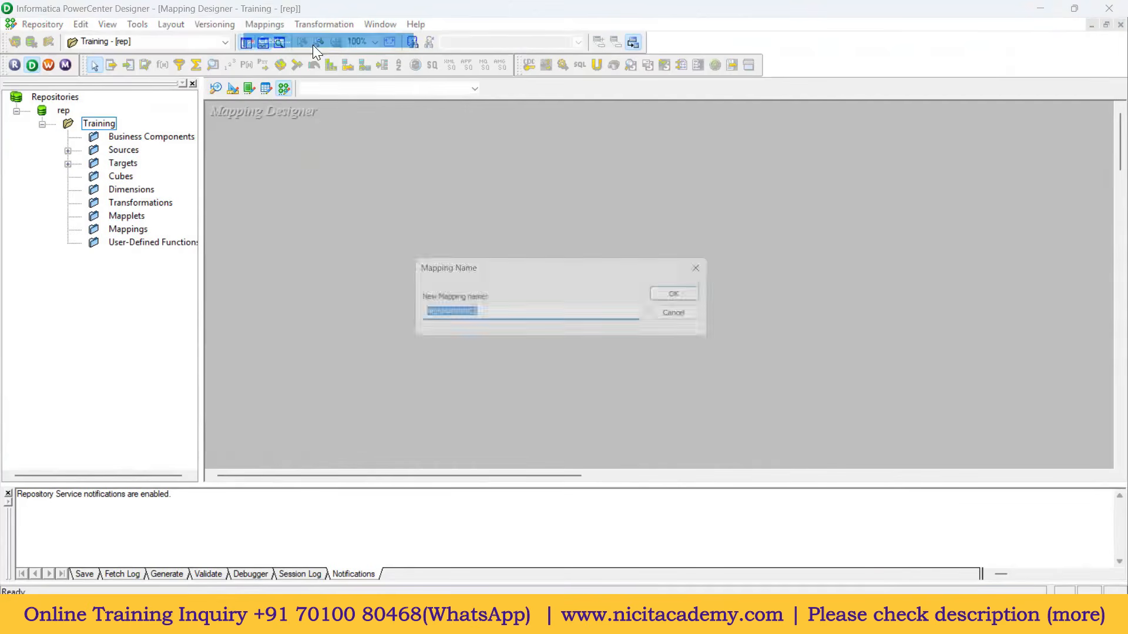
pyautogui.write('m')
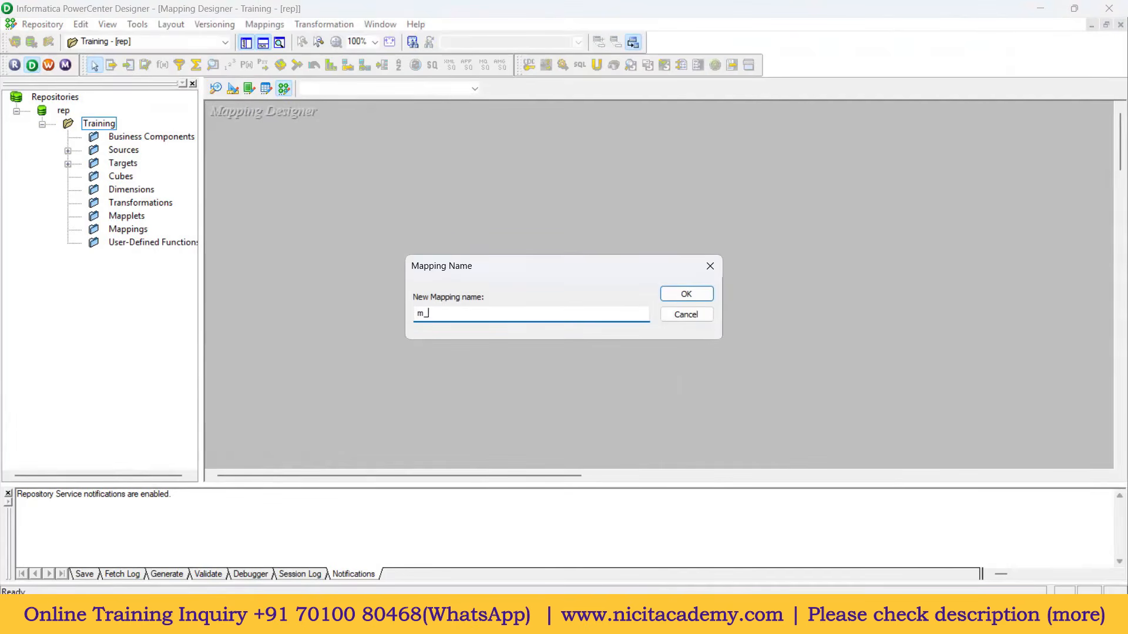
pyautogui.write('_Test_Mapping')
pyautogui.click(678, 296)
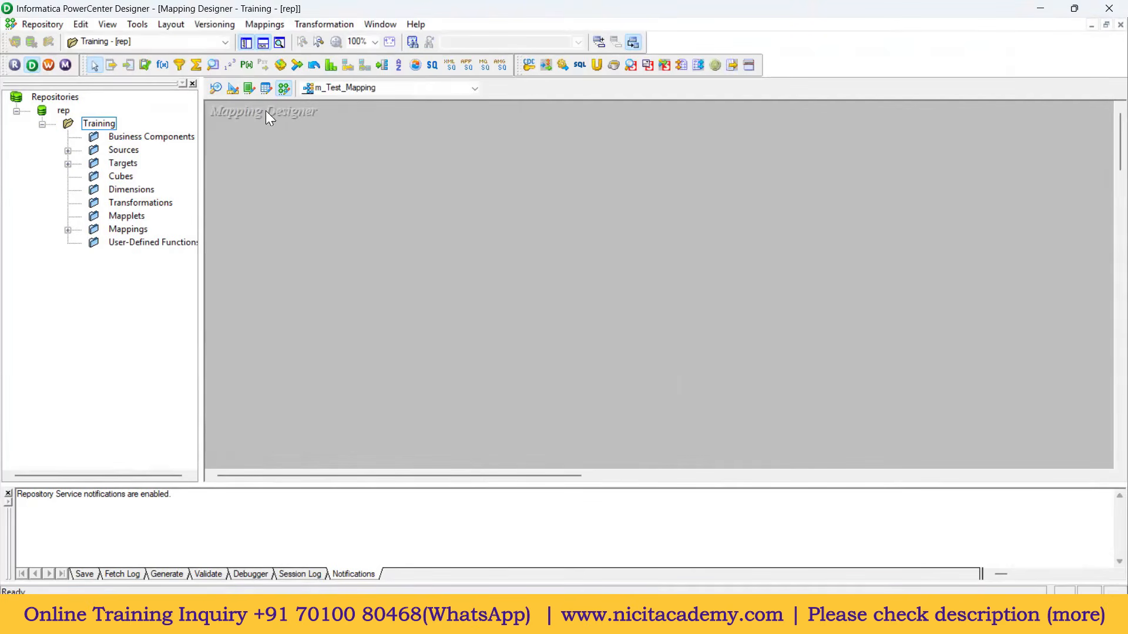
# Step: Expand Sources > Oracle_src and drag the EMPLOYEES source onto the mapping canvas
pyautogui.click(68, 151)
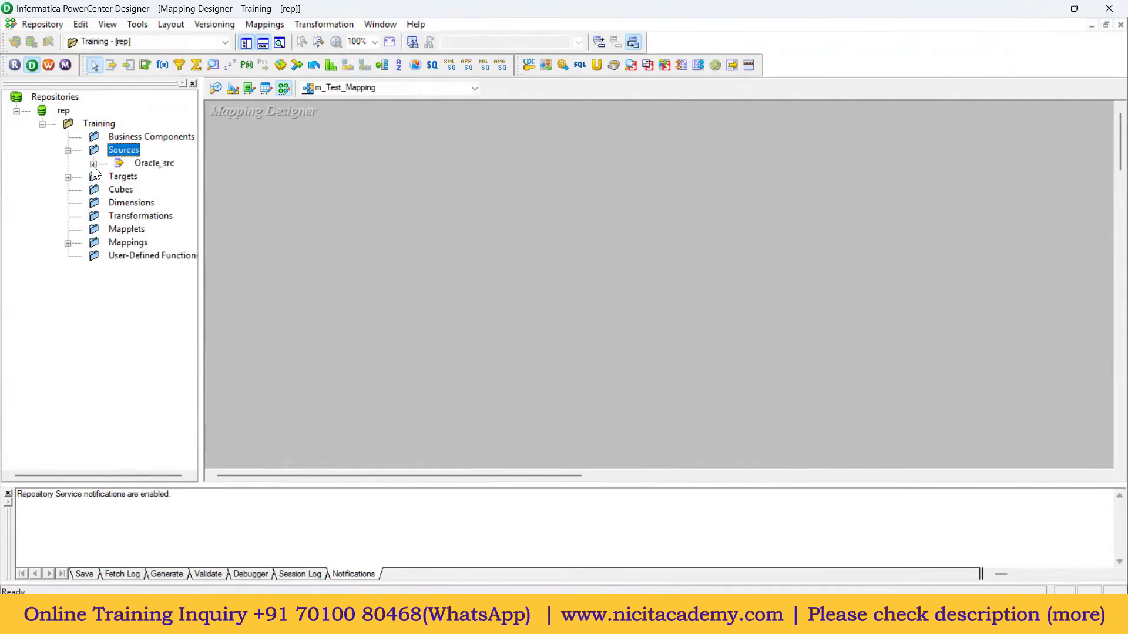
pyautogui.click(93, 164)
pyautogui.moveTo(201, 176); pyautogui.dragTo(235, 176)
pyautogui.click(68, 190)
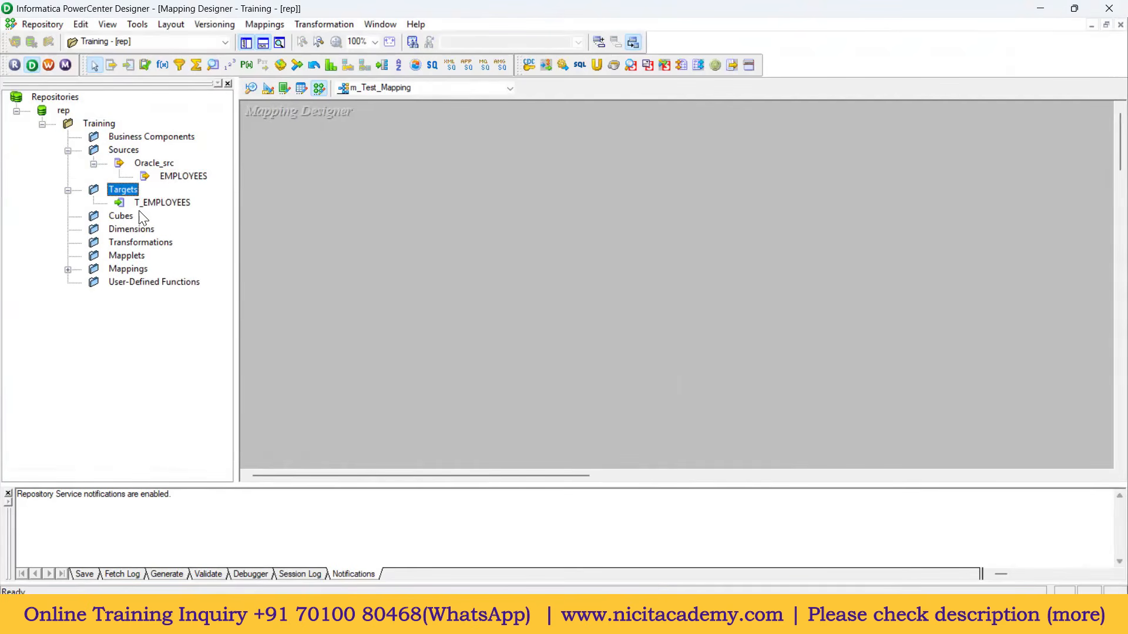
pyautogui.click(182, 177)
pyautogui.moveTo(179, 183); pyautogui.dragTo(260, 165)
# Step: Place SQ_EMPLOYEES beside the EMPLOYEES source and resize both boxes to show all 11 ports and datatypes
pyautogui.moveTo(410, 234); pyautogui.dragTo(502, 181)
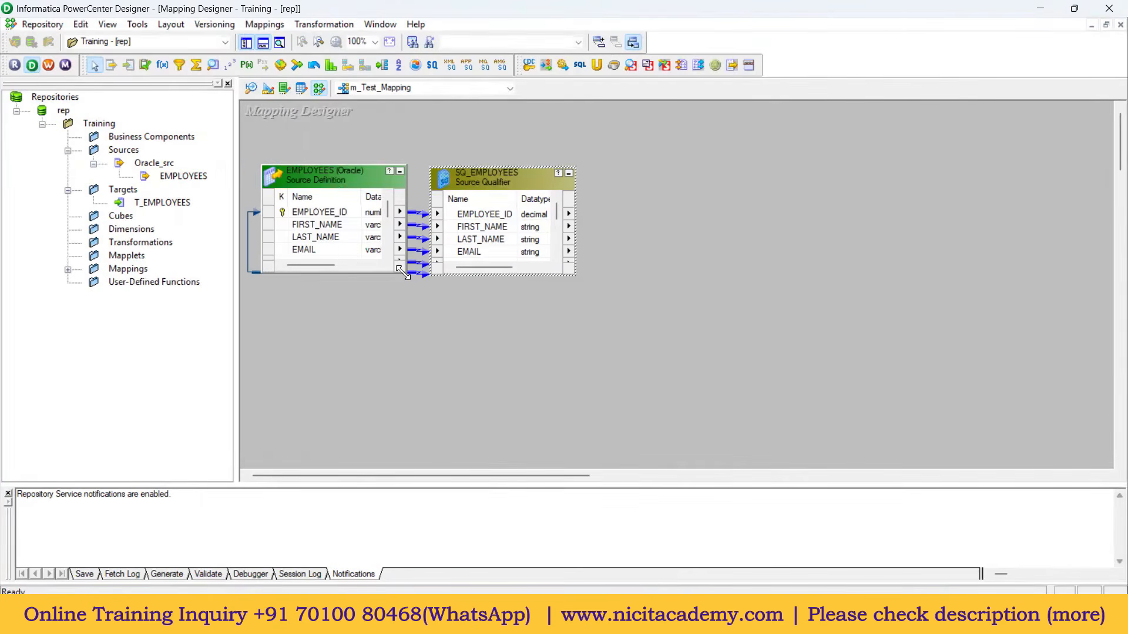
pyautogui.moveTo(403, 273); pyautogui.dragTo(647, 384)
pyautogui.moveTo(516, 194); pyautogui.dragTo(555, 195)
pyautogui.click(162, 202)
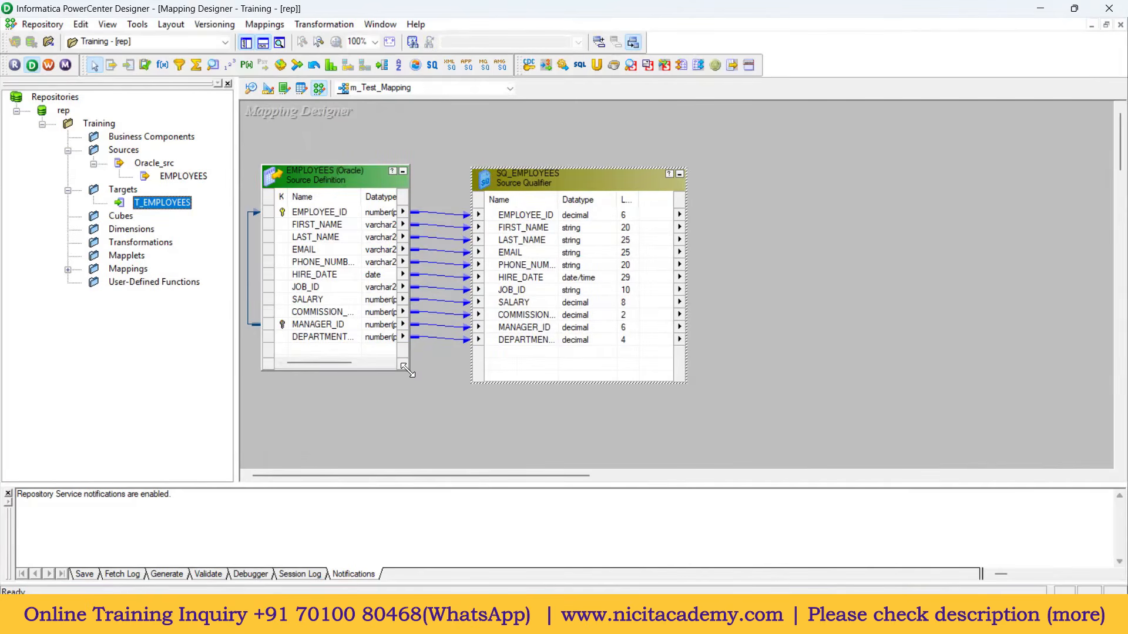
pyautogui.moveTo(404, 368); pyautogui.dragTo(424, 374)
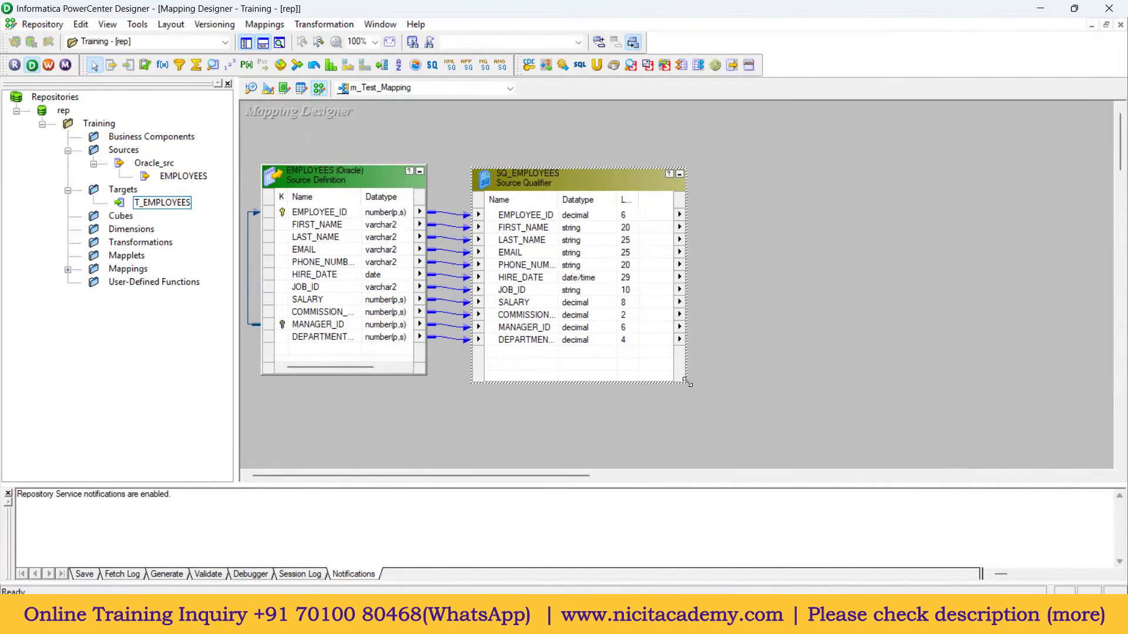
pyautogui.moveTo(686, 382); pyautogui.dragTo(694, 379)
pyautogui.click(552, 177)
pyautogui.click(526, 176)
pyautogui.moveTo(524, 177)
pyautogui.mouseDown()
pyautogui.moveTo(608, 170)
pyautogui.moveTo(544, 175)
pyautogui.mouseUp()
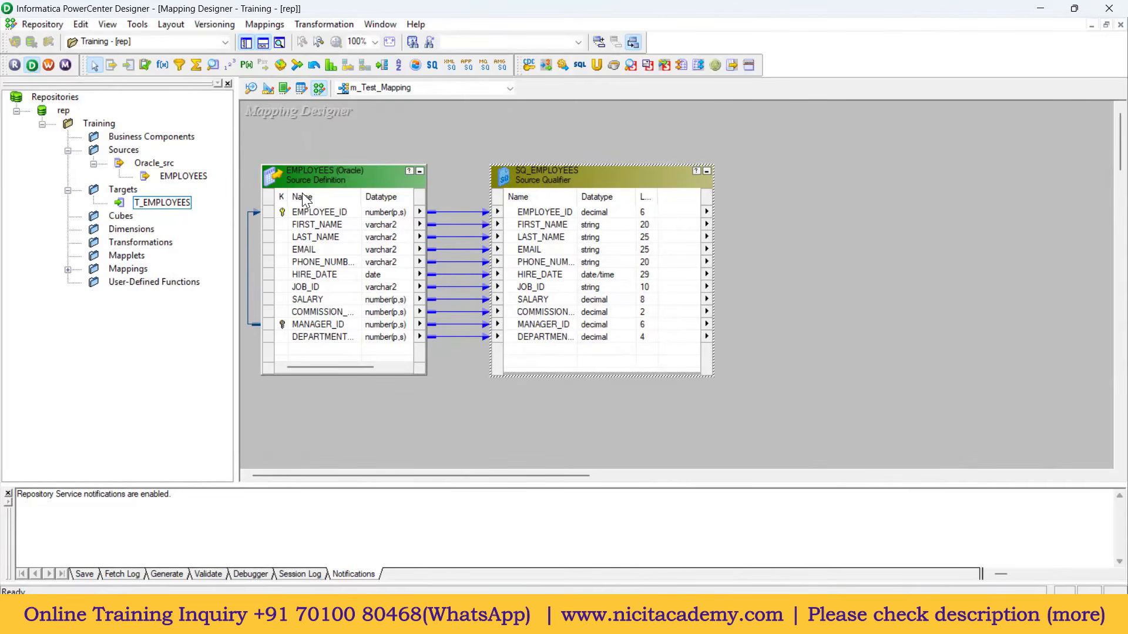
# Step: Add the T_EMPLOYEES target on the right of the mapping, enlarged to show all eleven columns
pyautogui.click(154, 203)
pyautogui.moveTo(169, 207); pyautogui.dragTo(848, 165)
pyautogui.moveTo(848, 167); pyautogui.dragTo(849, 168)
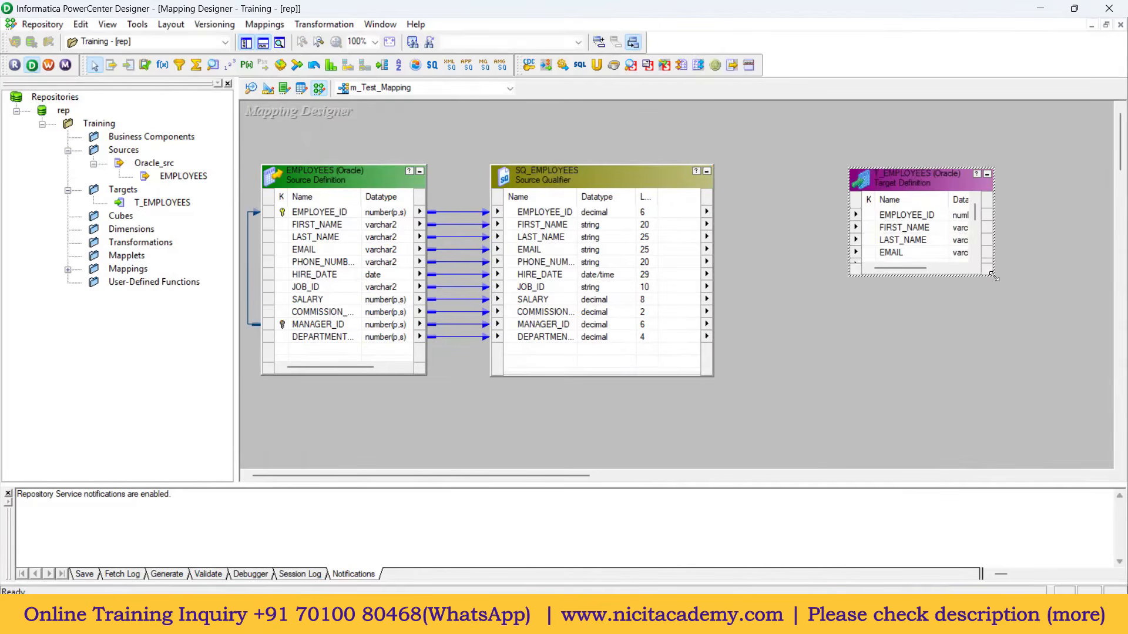
pyautogui.moveTo(993, 276); pyautogui.dragTo(1074, 396)
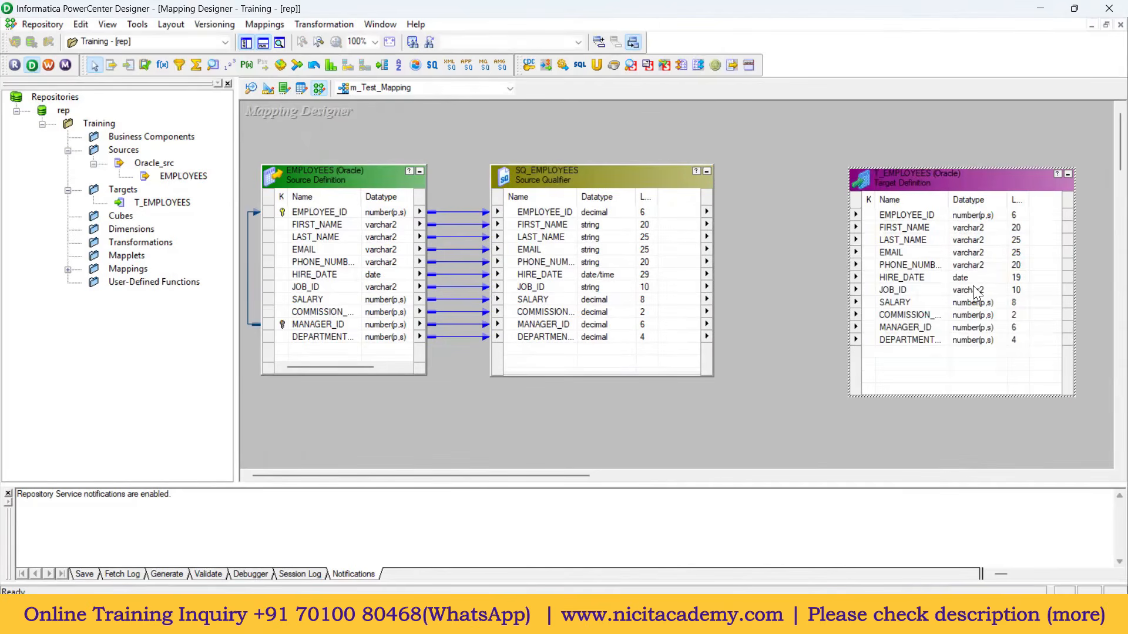
pyautogui.moveTo(946, 200); pyautogui.dragTo(971, 200)
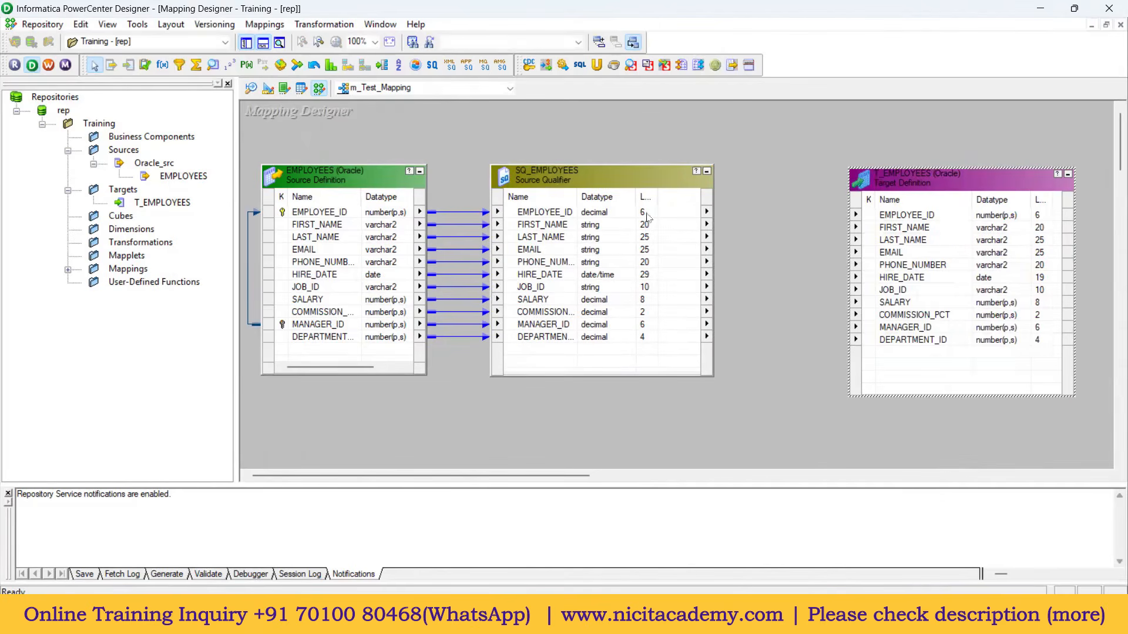
# Step: Select all SQ_EMPLOYEES ports and drag them onto T_EMPLOYEES to link each matching column
pyautogui.click(555, 214)
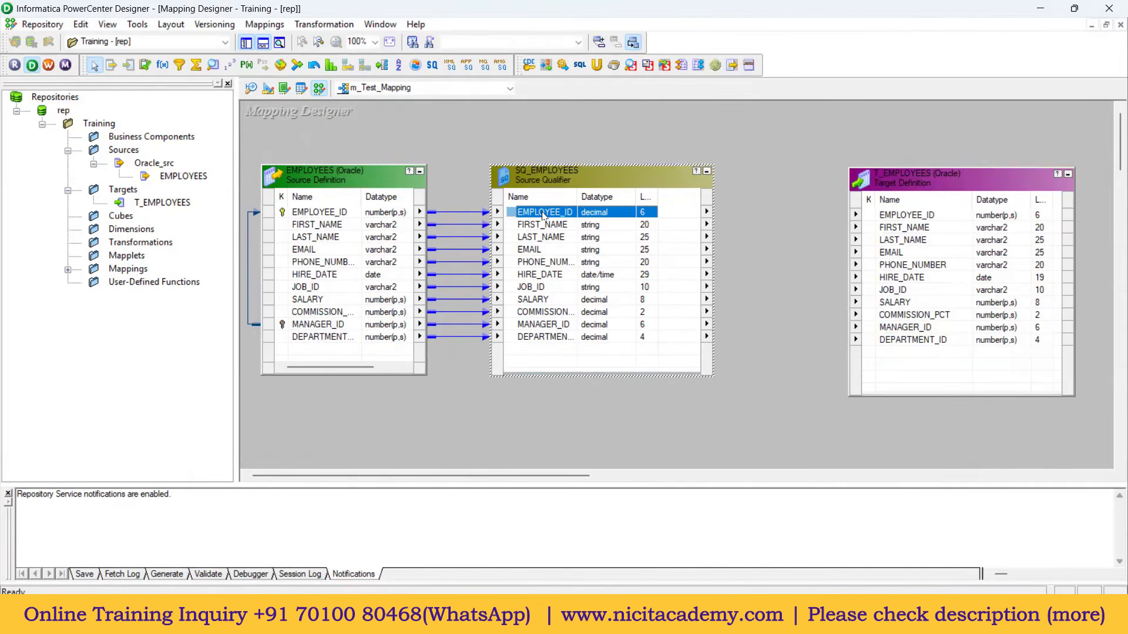
pyautogui.rightClick(543, 216)
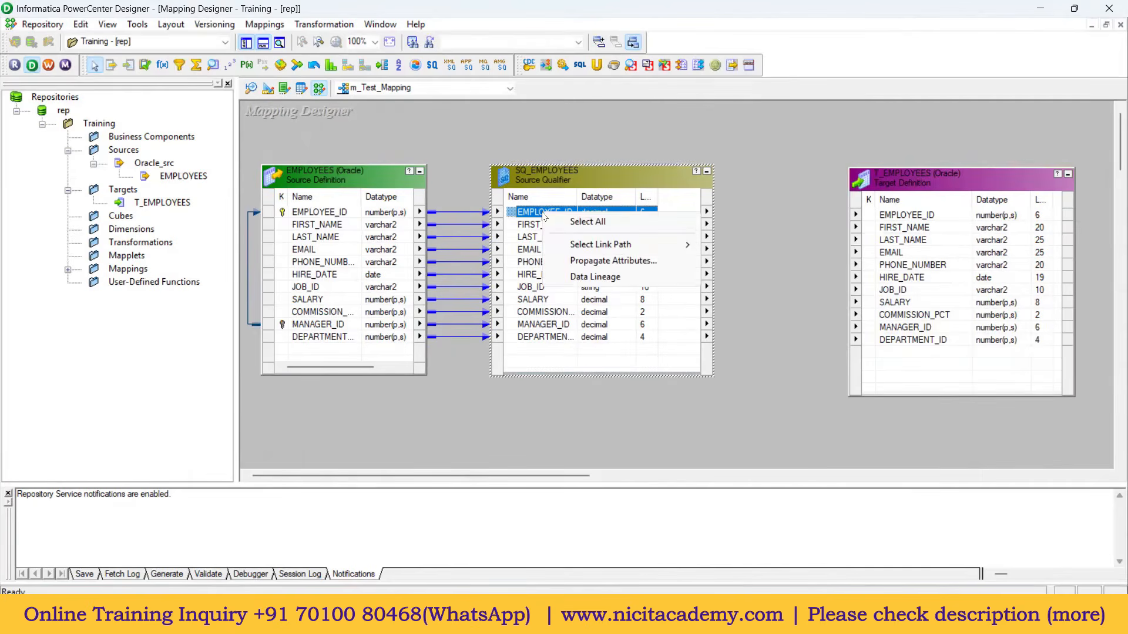
pyautogui.click(600, 222)
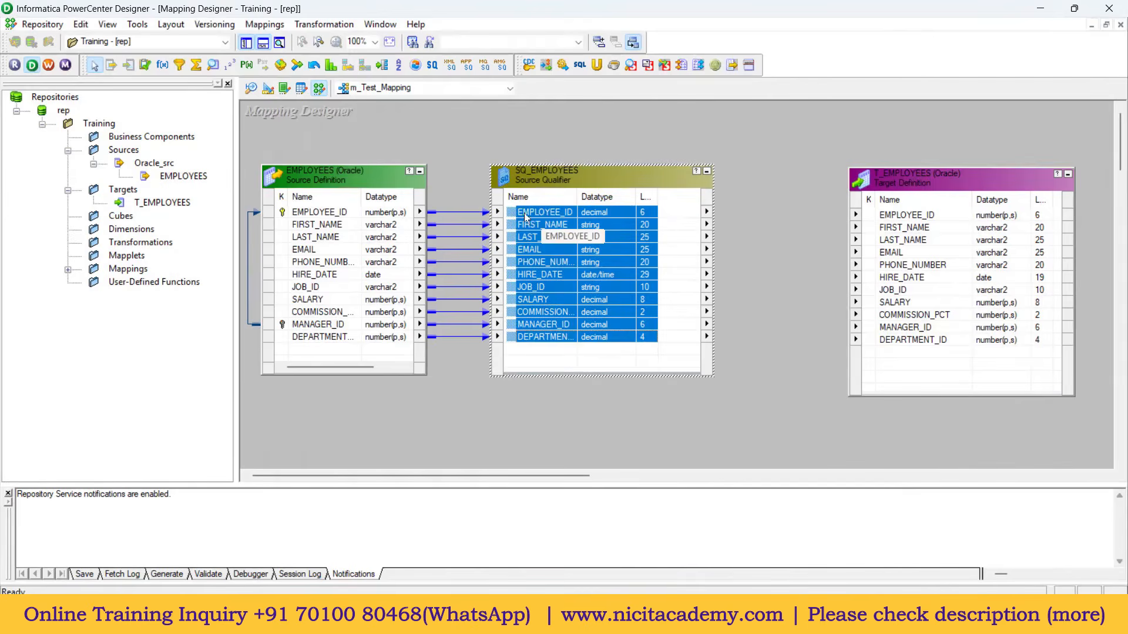
pyautogui.moveTo(511, 217); pyautogui.dragTo(895, 217)
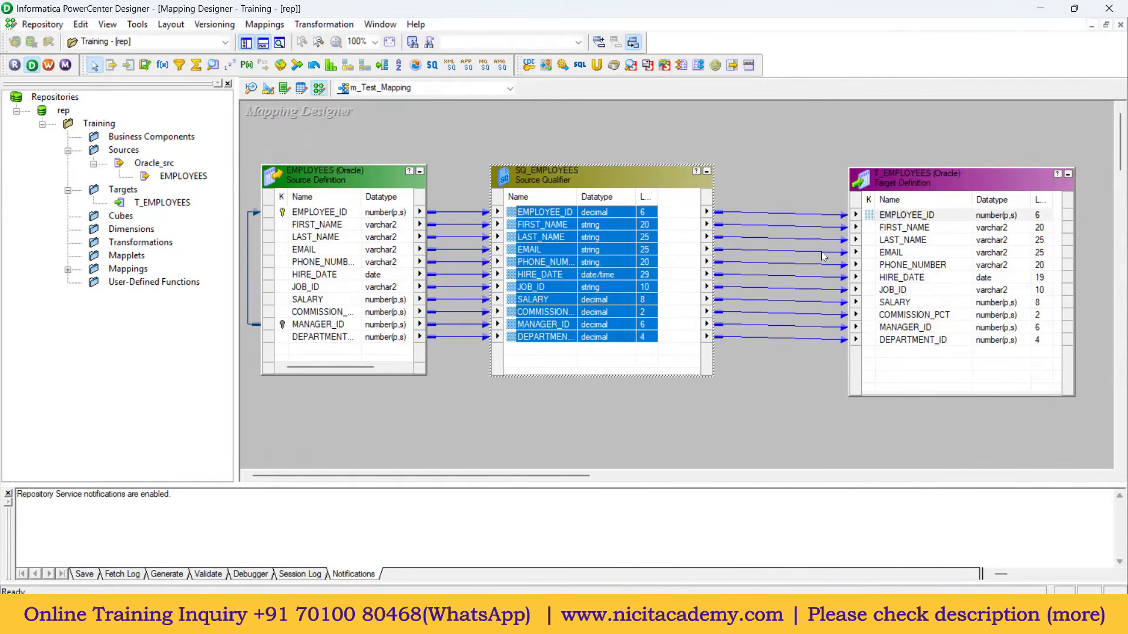
pyautogui.click(811, 353)
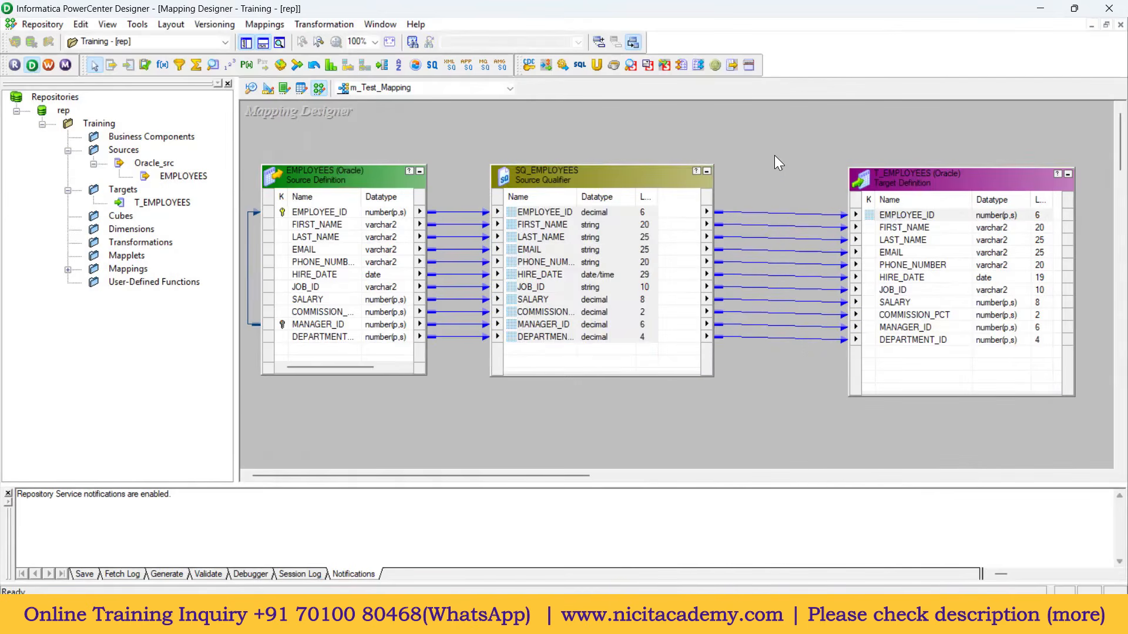
pyautogui.moveTo(512, 212); pyautogui.dragTo(512, 213)
# Step: Save the mapping with Ctrl+S and confirm the output reports m_Test_Mapping is VALID
pyautogui.rightClick(552, 212)
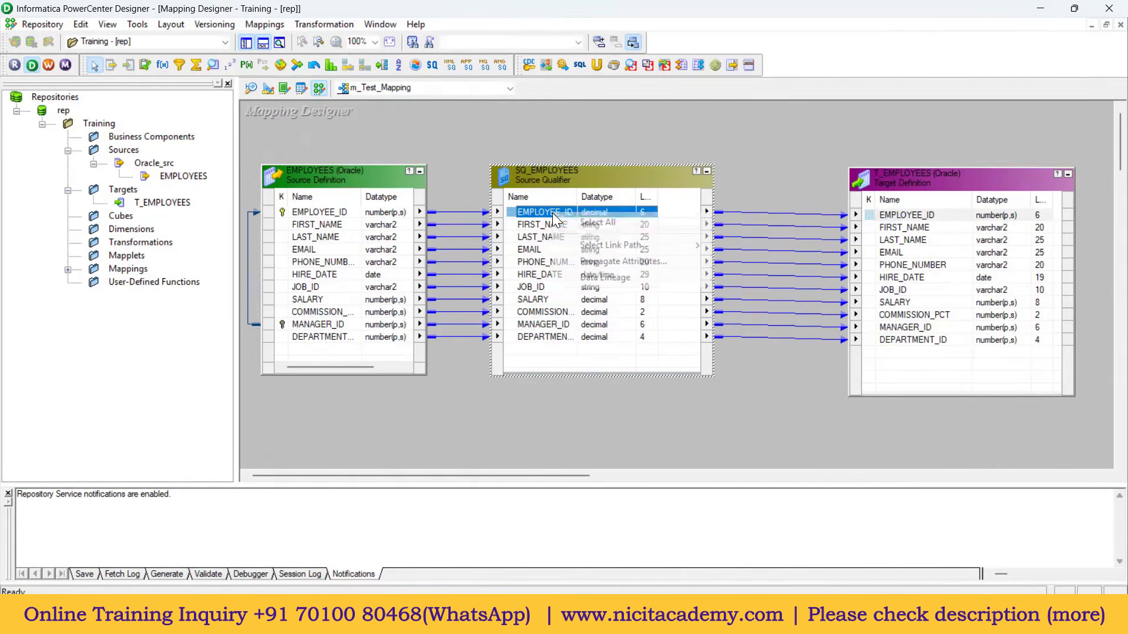
pyautogui.click(592, 223)
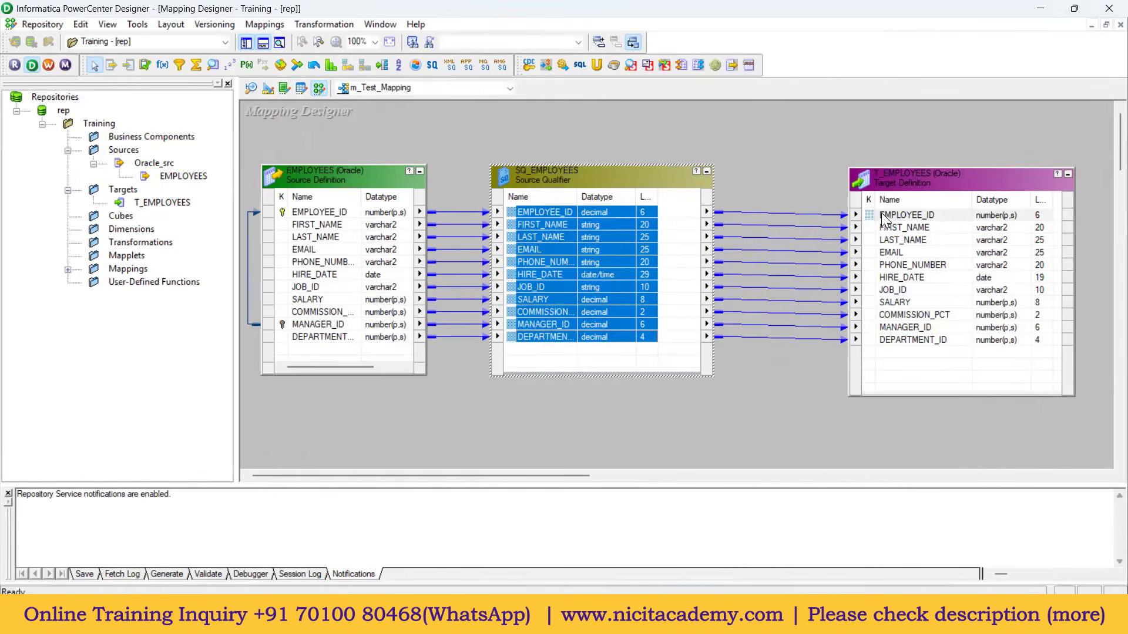
pyautogui.click(785, 180)
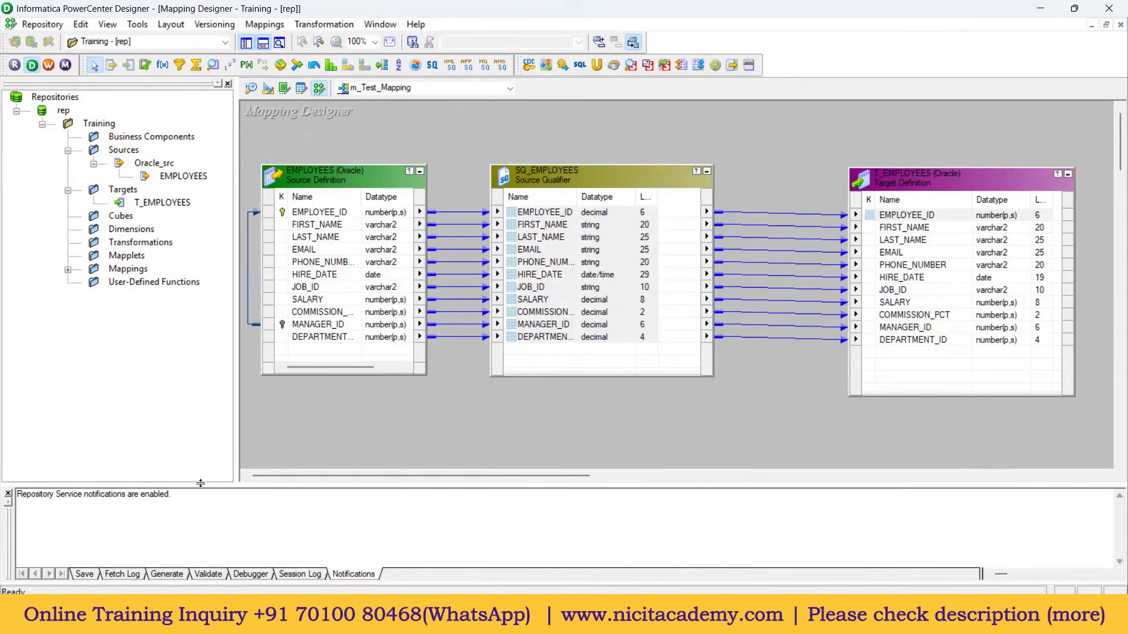
pyautogui.hotkey('ctrl', 's')
pyautogui.moveTo(17, 512); pyautogui.dragTo(42, 522)
pyautogui.moveTo(164, 516); pyautogui.dragTo(193, 522)
# Step: Nudge SQ_EMPLOYEES to the right and select Oracle_src and T_EMPLOYEES in the repository tree
pyautogui.moveTo(629, 177); pyautogui.dragTo(735, 220)
pyautogui.click(608, 213)
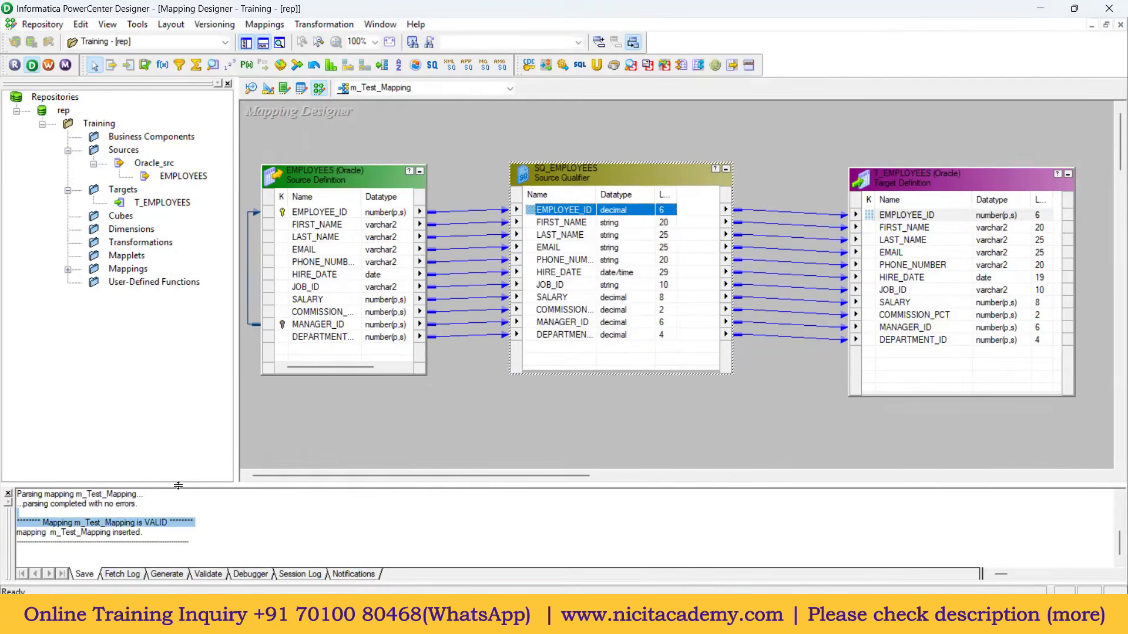
pyautogui.click(370, 437)
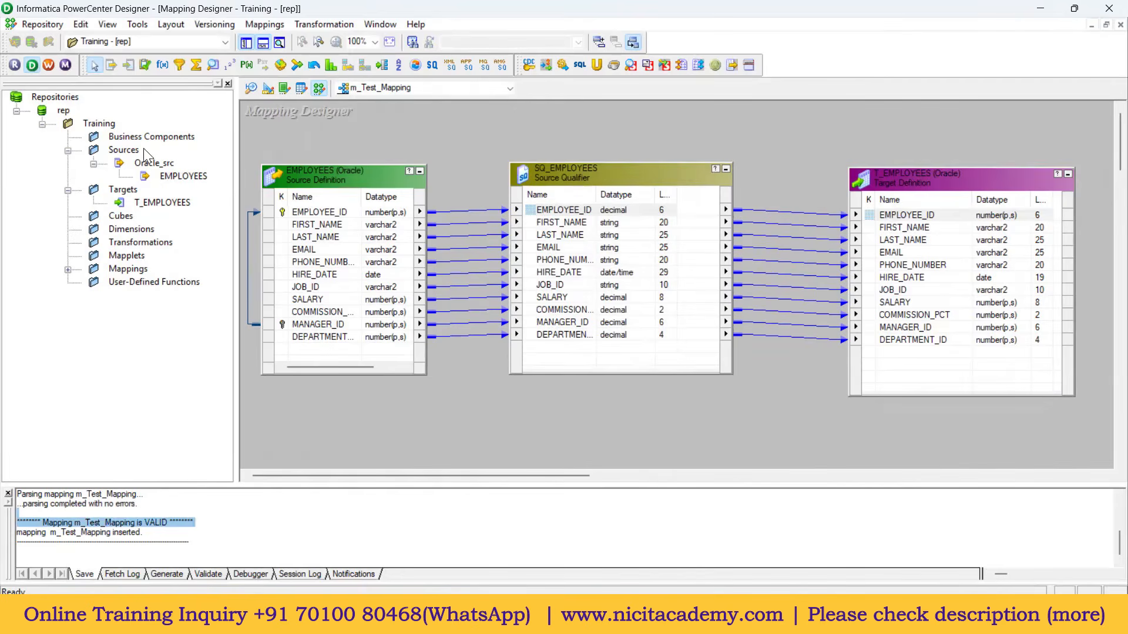
pyautogui.click(154, 164)
pyautogui.click(163, 203)
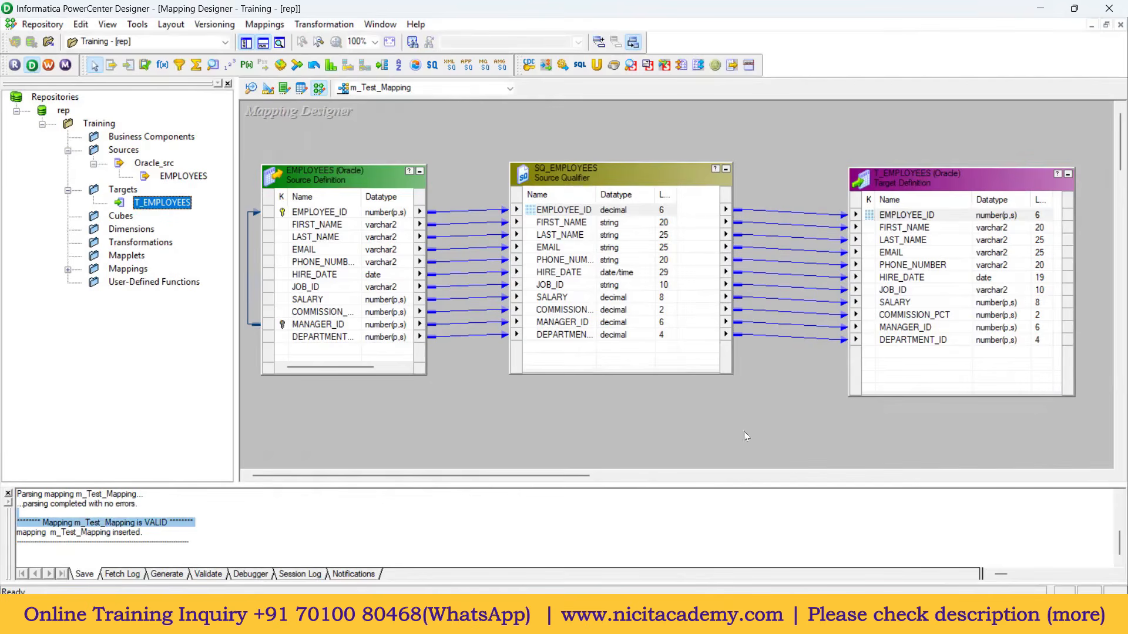
# Step: Launch Workflow Manager from Designer, dismiss the tip, maximize it and switch to Workflow Designer
pyautogui.click(49, 63)
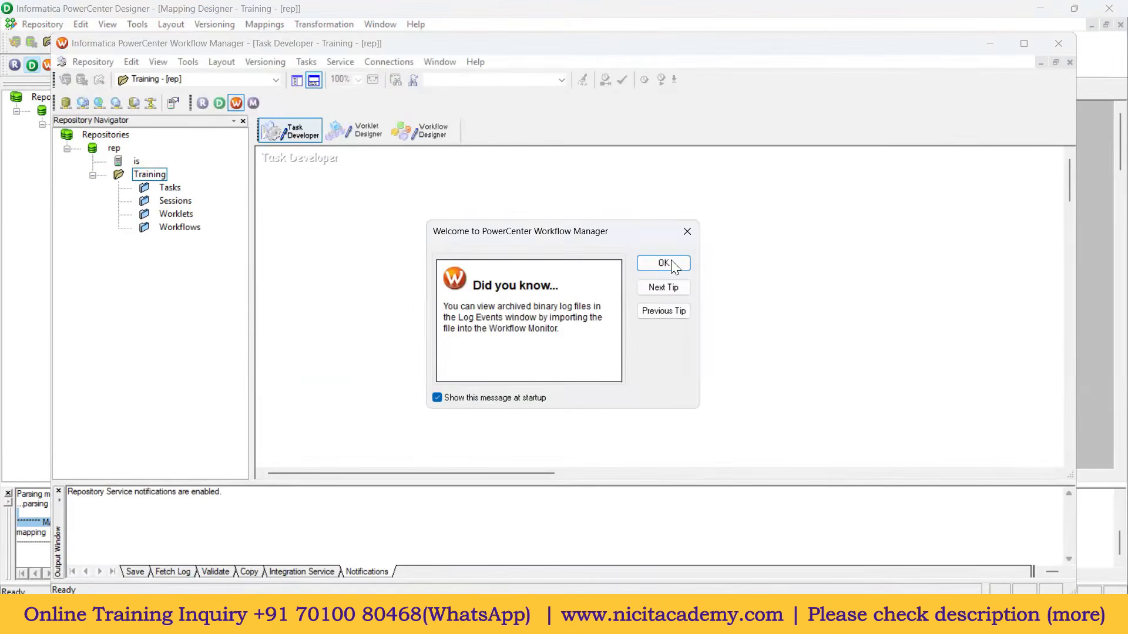
pyautogui.click(670, 265)
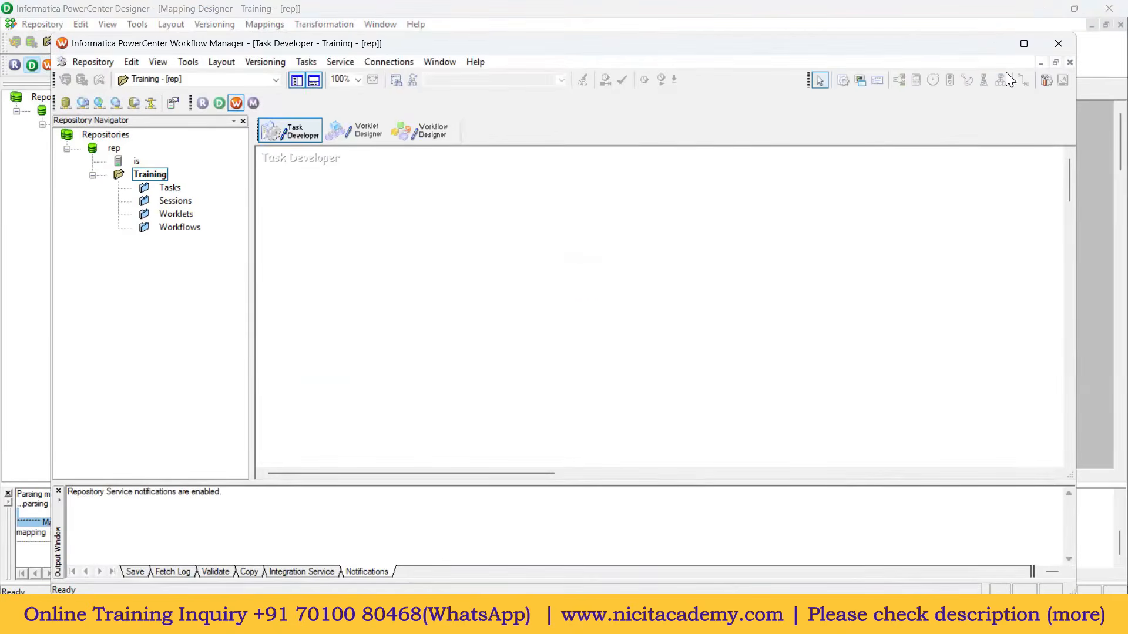
pyautogui.click(1024, 43)
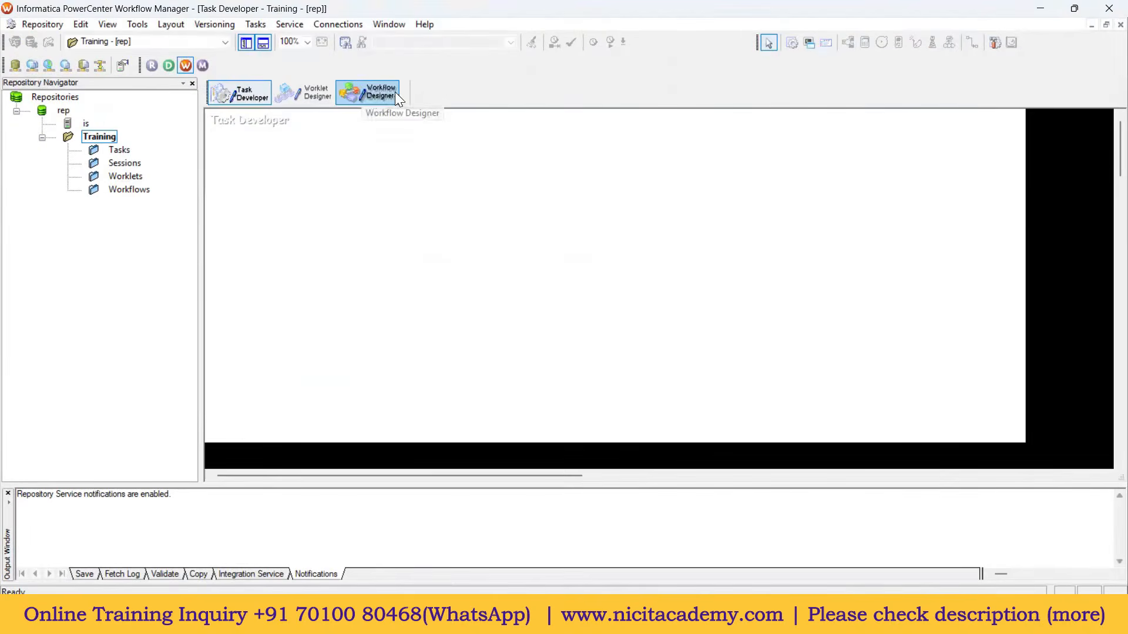
pyautogui.click(380, 93)
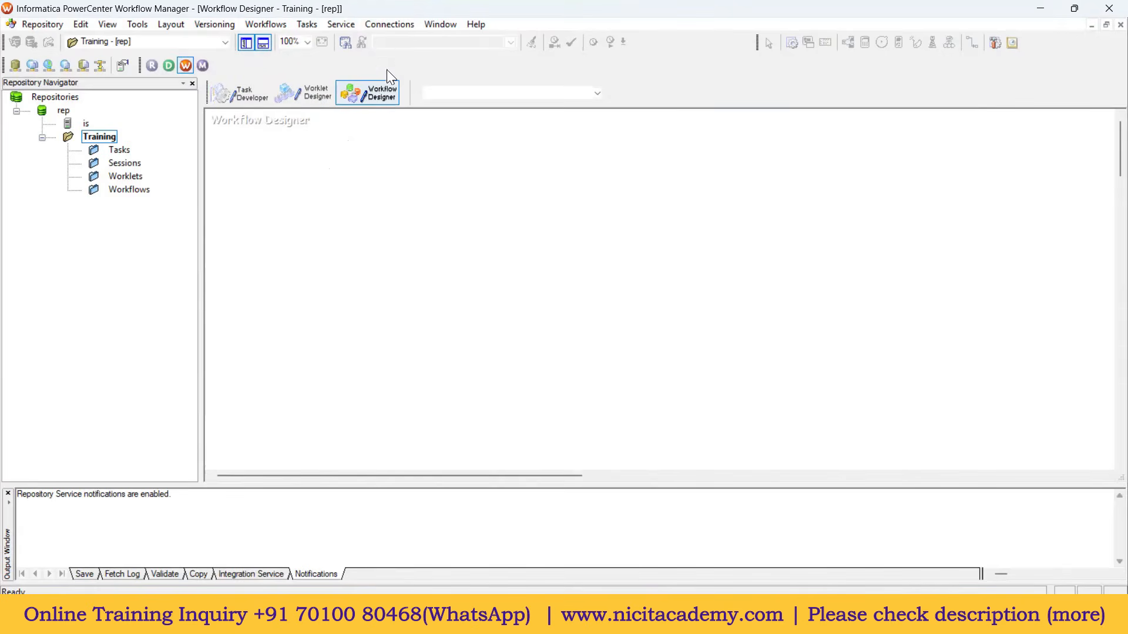
# Step: From Connections > Relational, start a new connection of type Oracle
pyautogui.click(392, 24)
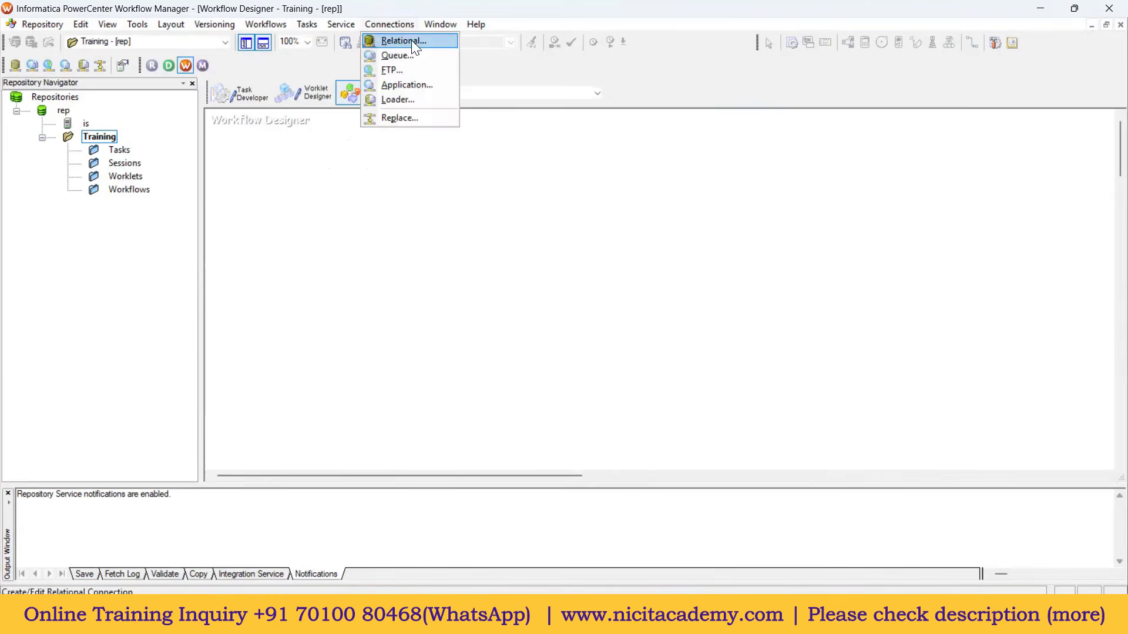
pyautogui.click(411, 40)
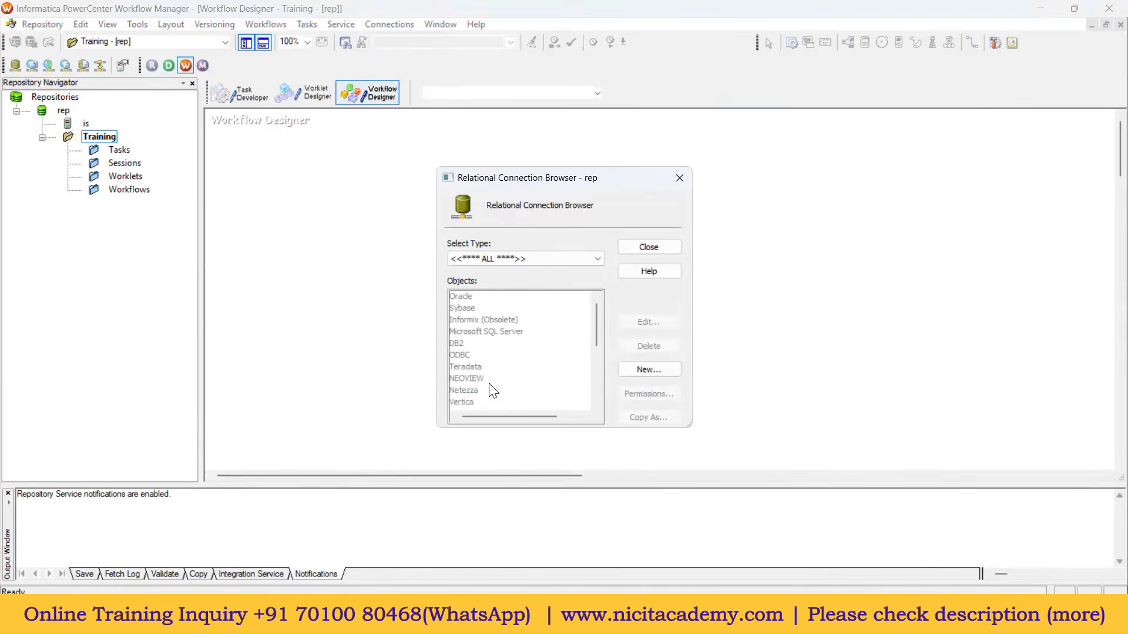
pyautogui.click(652, 370)
pyautogui.click(512, 324)
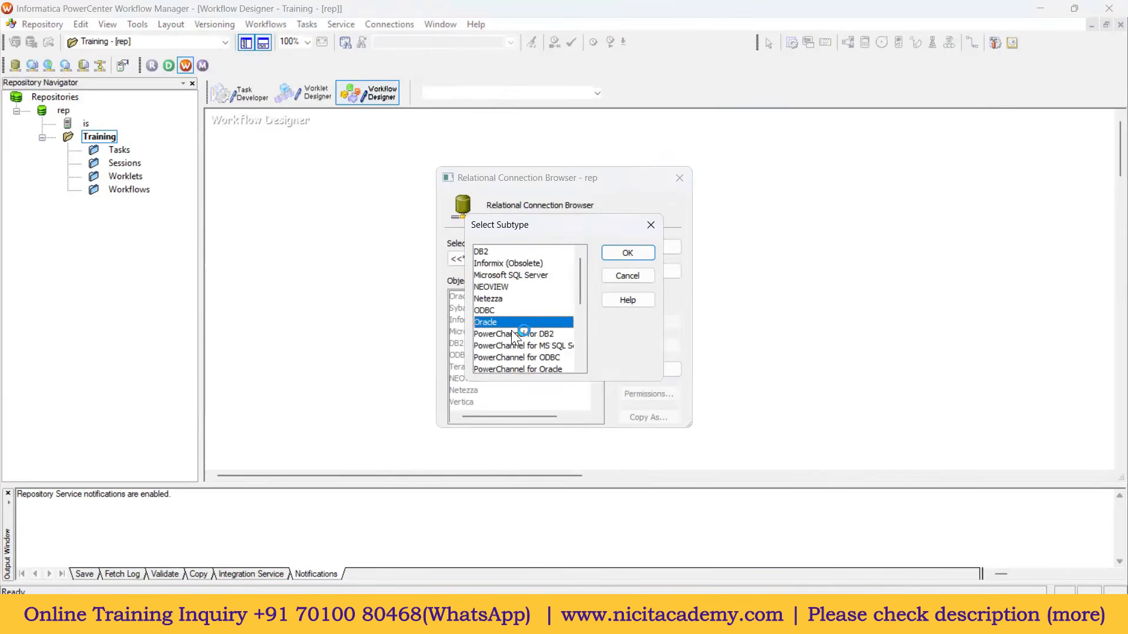
pyautogui.click(626, 254)
# Step: Name the connection Oracle_Src with user hr, its password and connect string xe, and save it
pyautogui.click(528, 175)
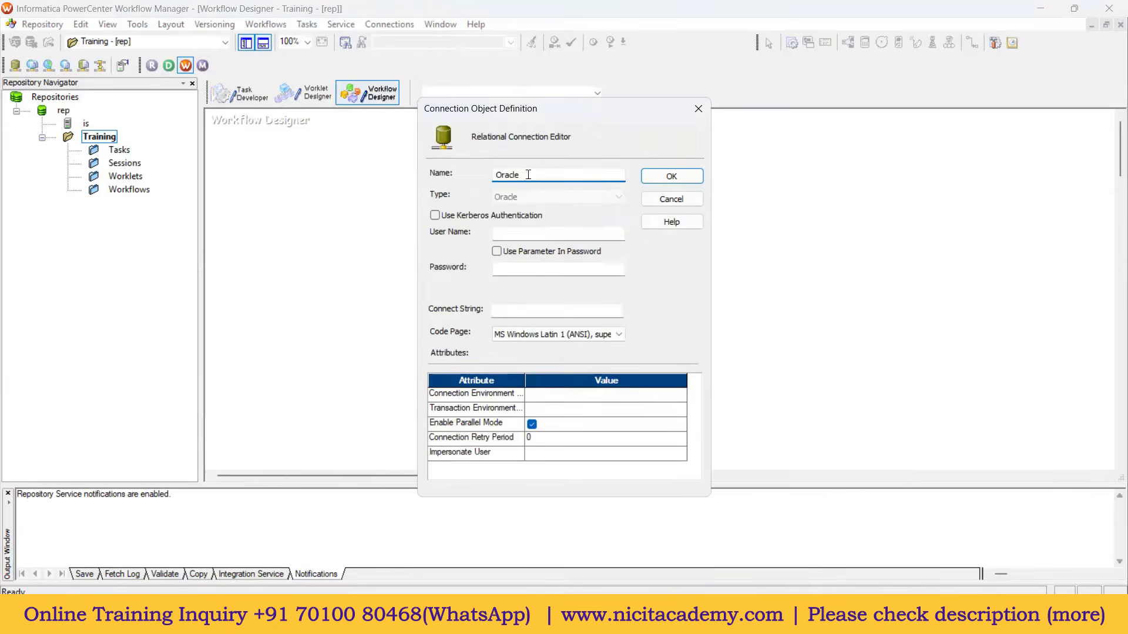
pyautogui.write('_Src')
pyautogui.moveTo(555, 106); pyautogui.dragTo(499, 142)
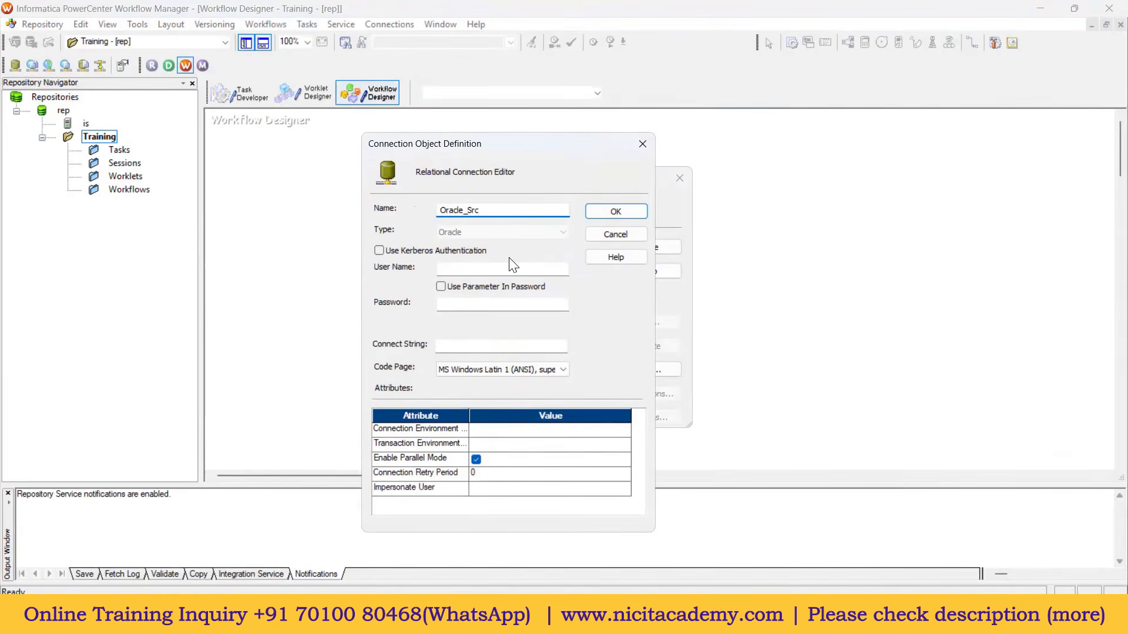
pyautogui.click(484, 265)
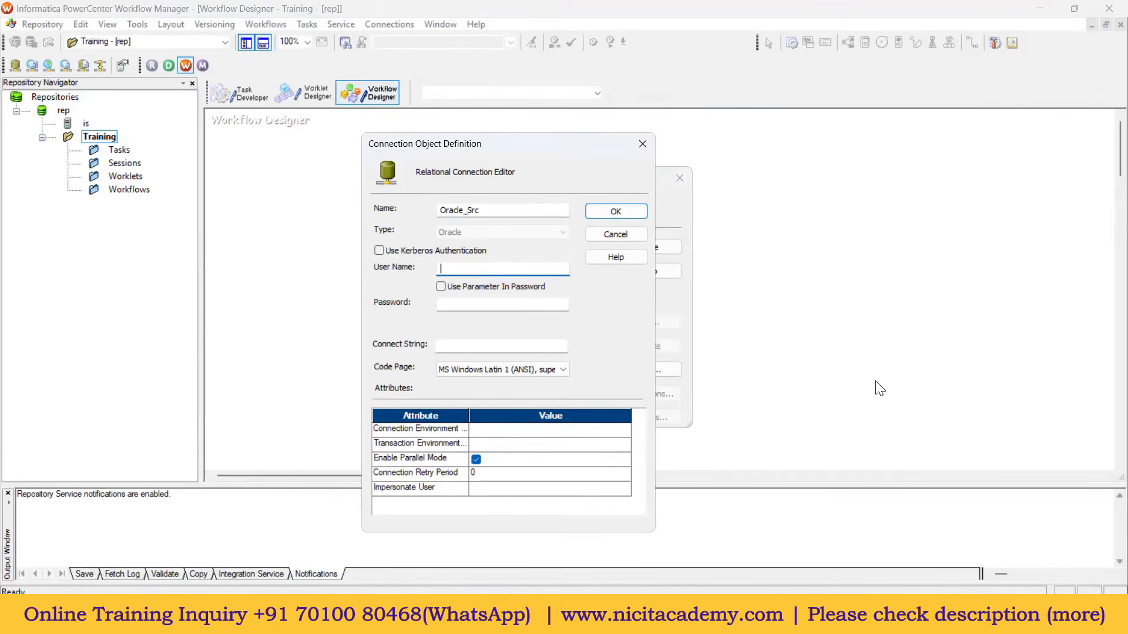
pyautogui.write('hr')
pyautogui.click(492, 304)
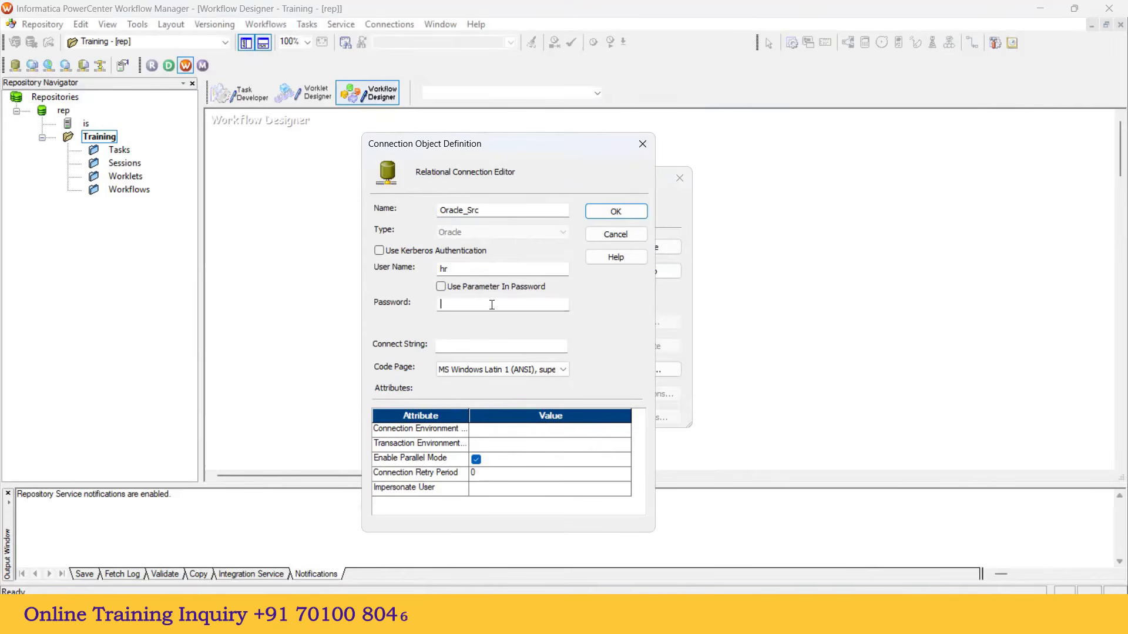
pyautogui.write('hr')
pyautogui.click(486, 351)
pyautogui.write('xe')
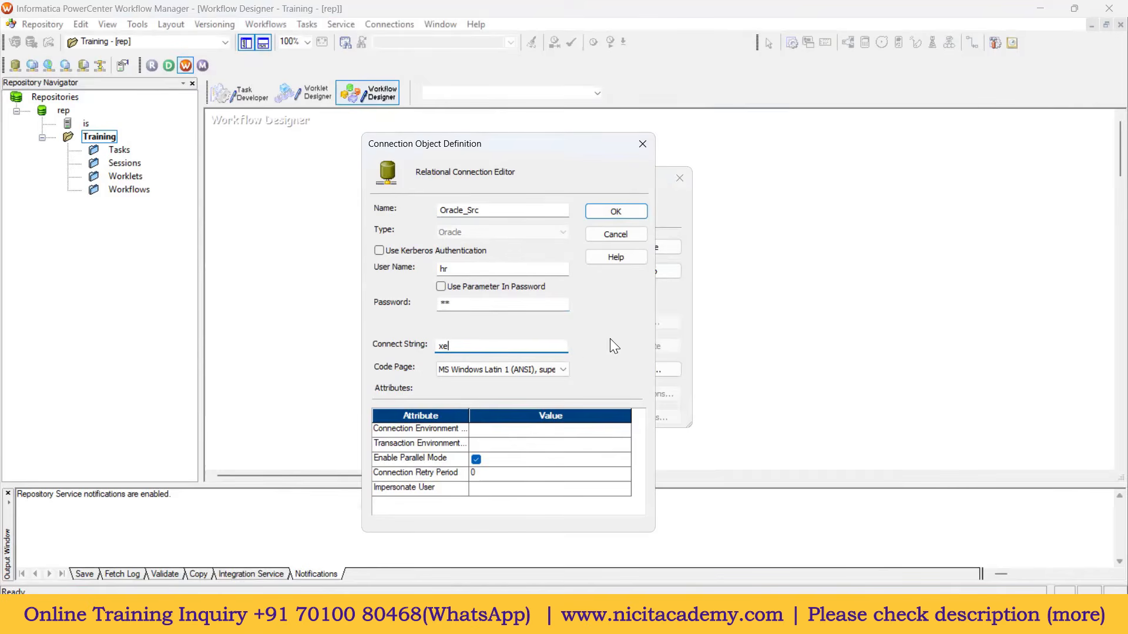
pyautogui.click(614, 212)
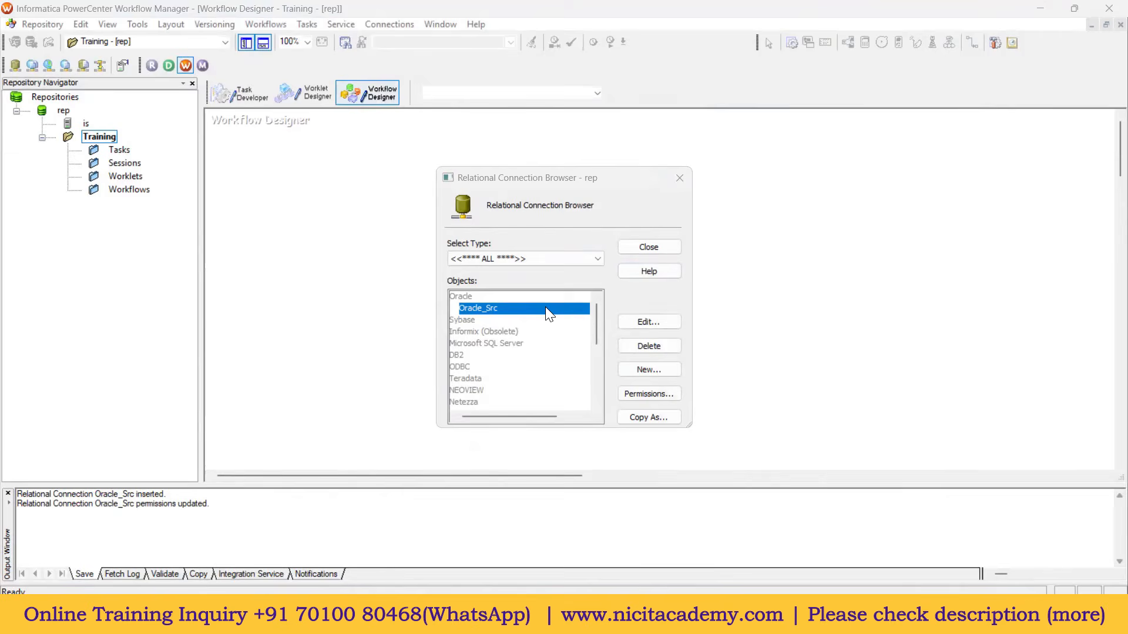
# Step: Start another Oracle relational connection and name it Oracle_tgt
pyautogui.click(653, 370)
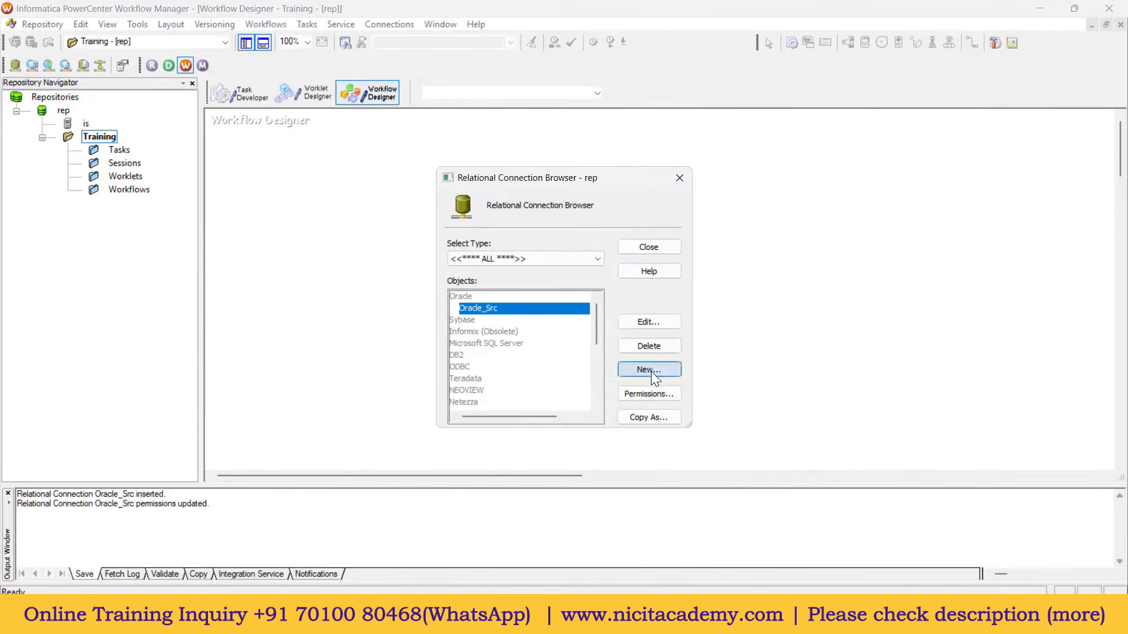
pyautogui.click(502, 323)
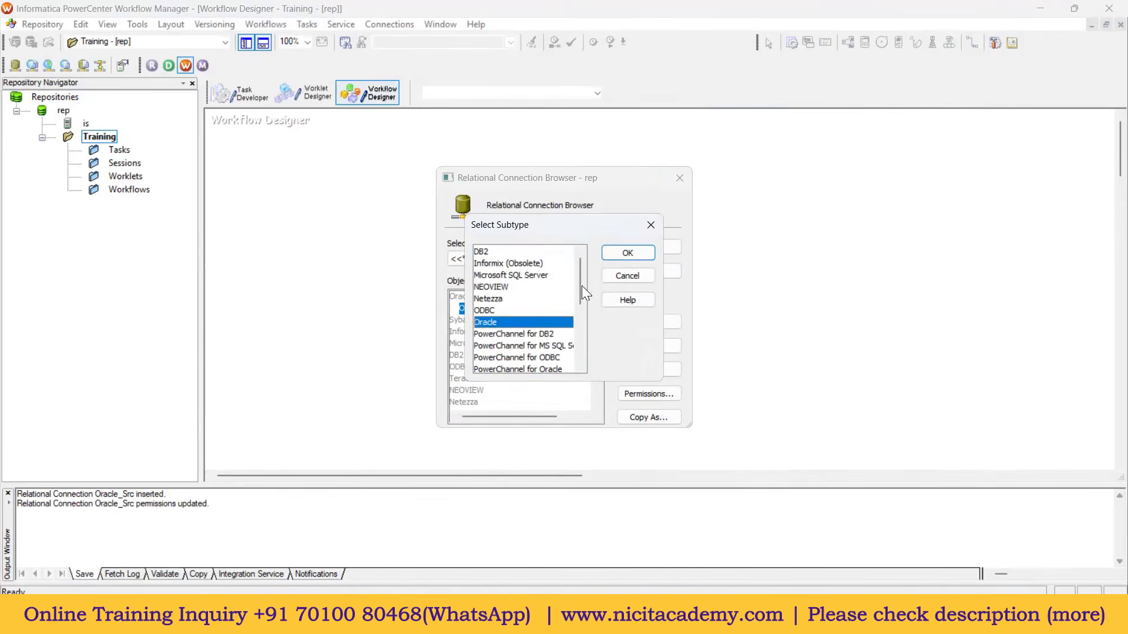
pyautogui.click(626, 254)
pyautogui.click(536, 175)
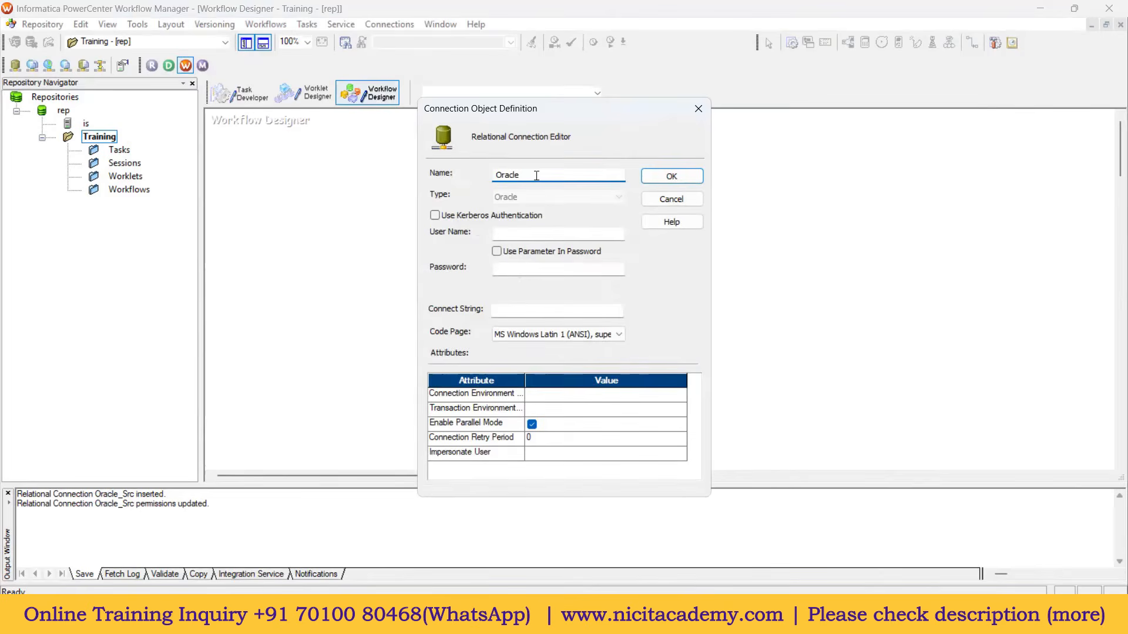
pyautogui.write('_tgt')
# Step: Enter user core, the password and connect string xe, save Oracle_tgt, and check it beside Oracle_Src
pyautogui.click(574, 231)
pyautogui.write('core')
pyautogui.press('Tab')
pyautogui.write('core')
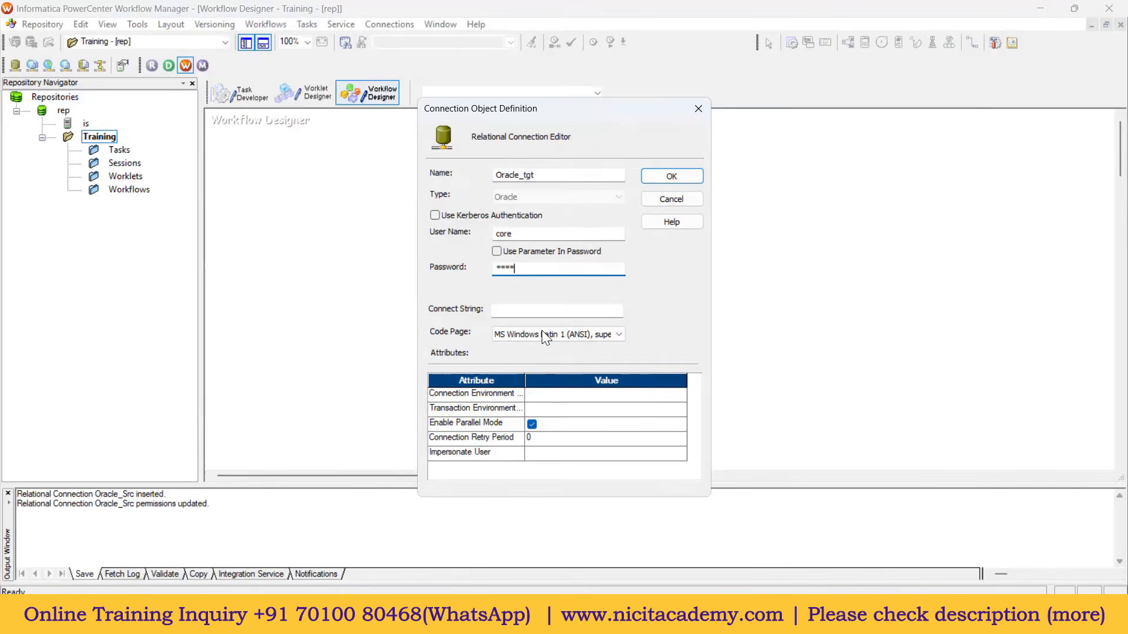
pyautogui.click(531, 310)
pyautogui.write('xe')
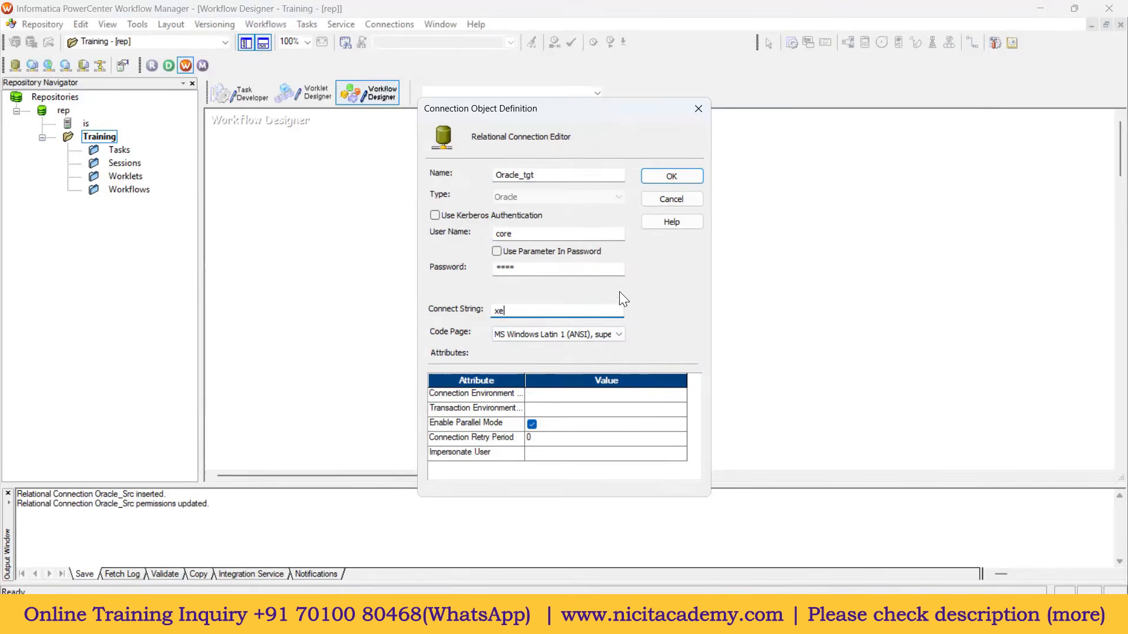
pyautogui.click(664, 175)
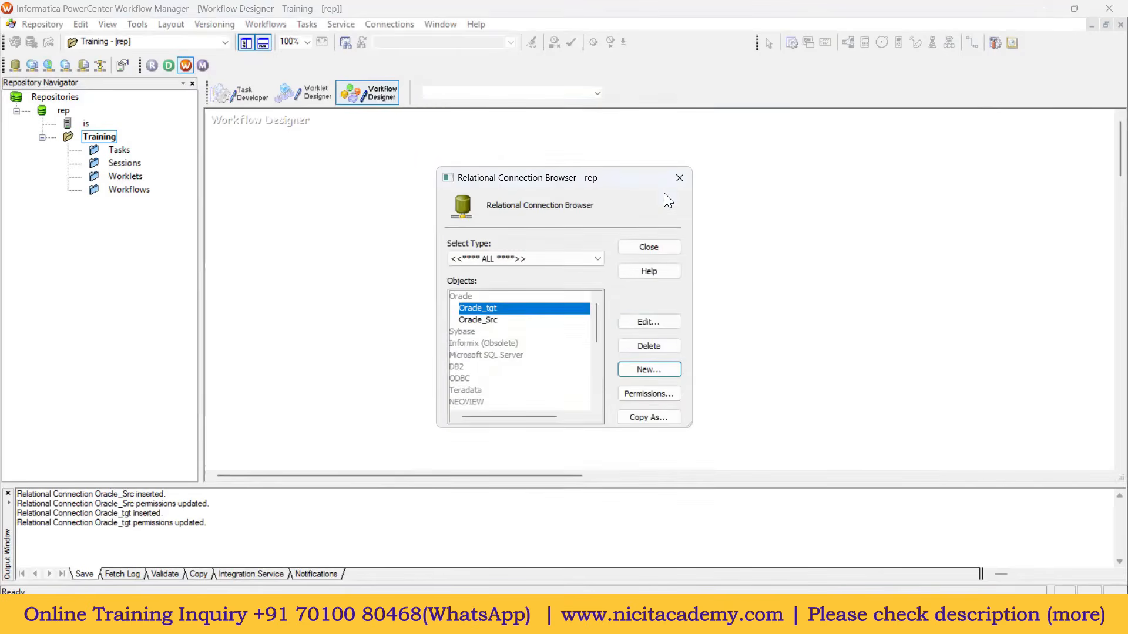
pyautogui.click(496, 320)
pyautogui.click(500, 310)
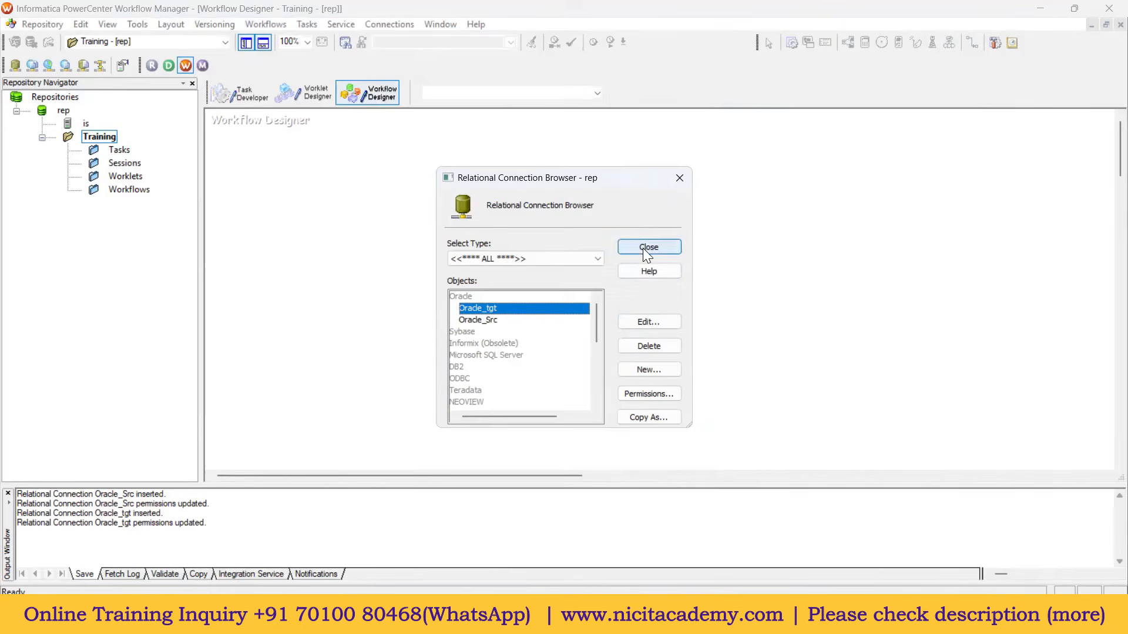
# Step: Close the relational connections browser and start a new workflow via Workflows > Create
pyautogui.click(643, 247)
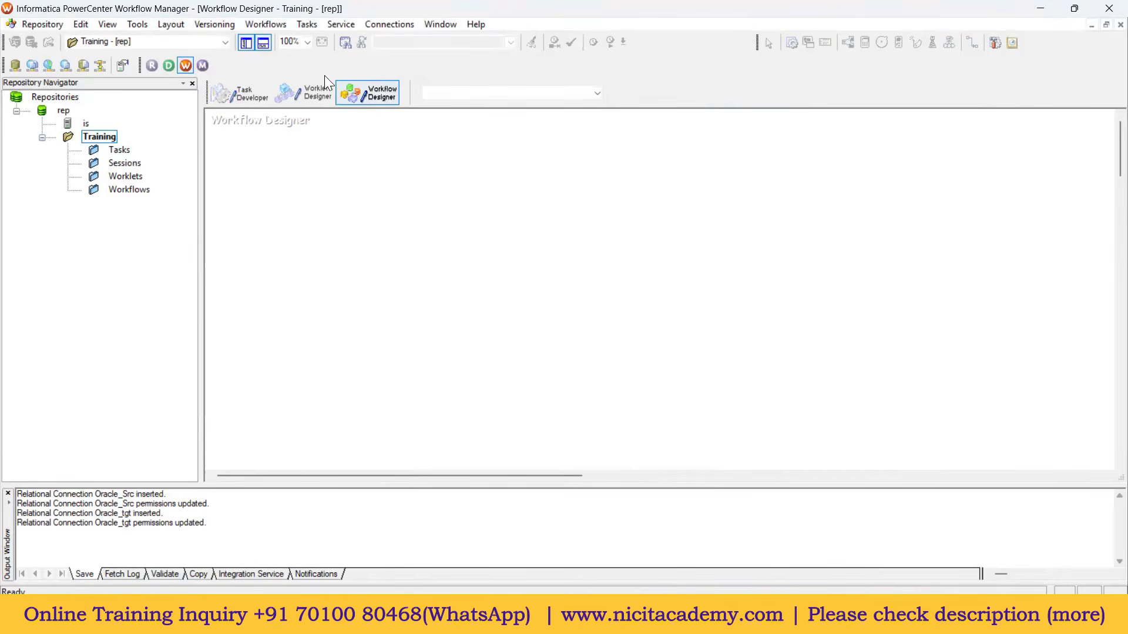
pyautogui.click(276, 23)
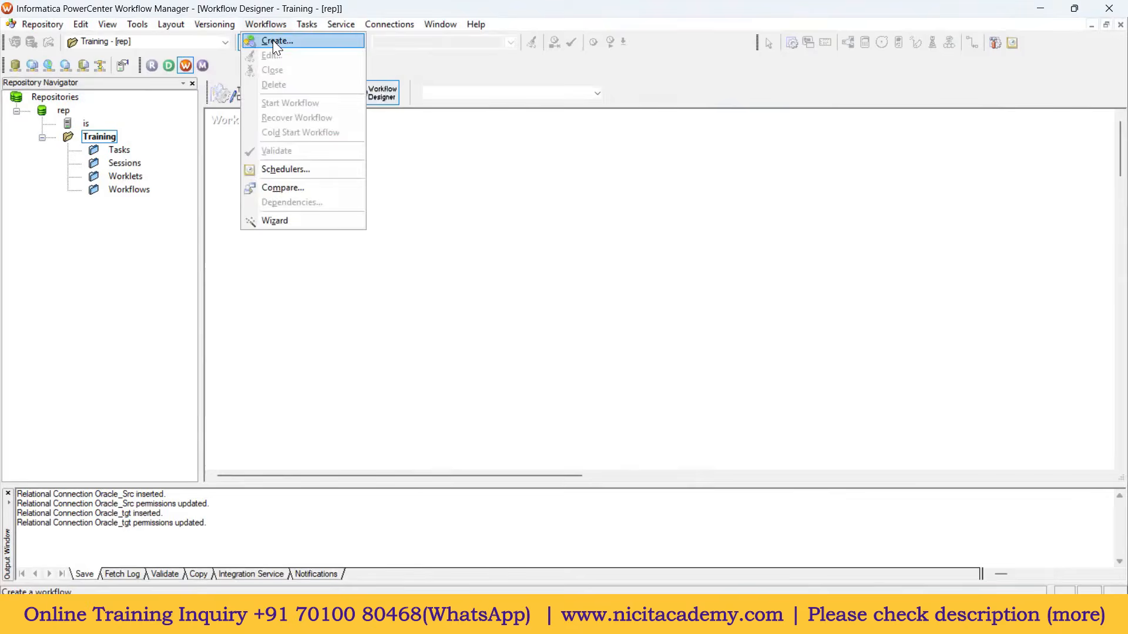
pyautogui.click(273, 40)
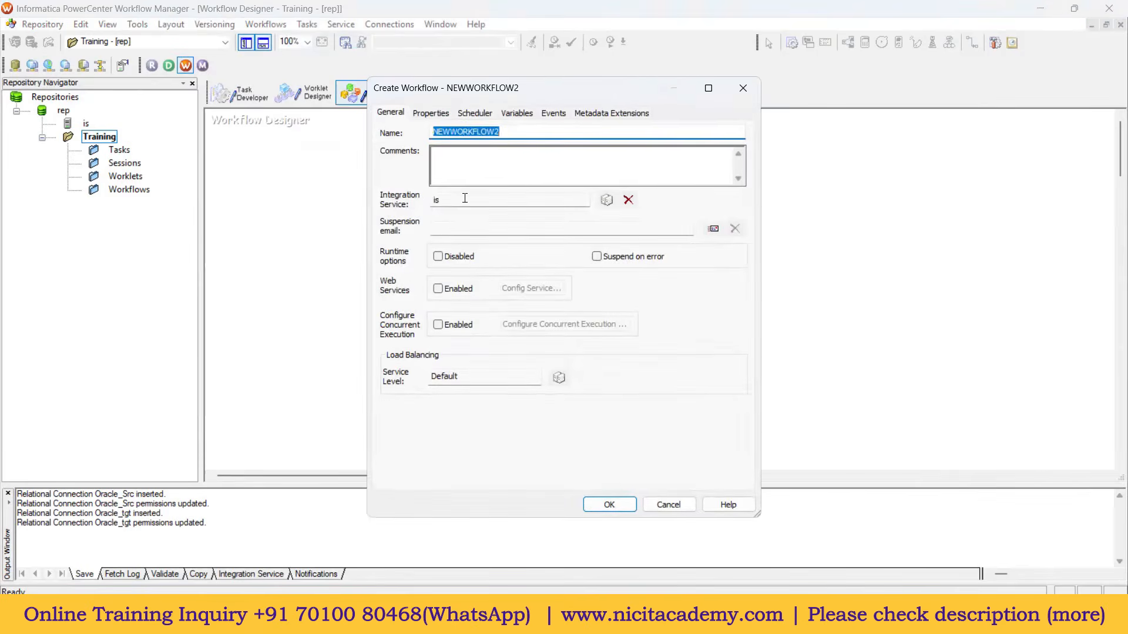
# Step: Name the new workflow wf_Test_mapping and move its Start task further down the canvas
pyautogui.write('wf')
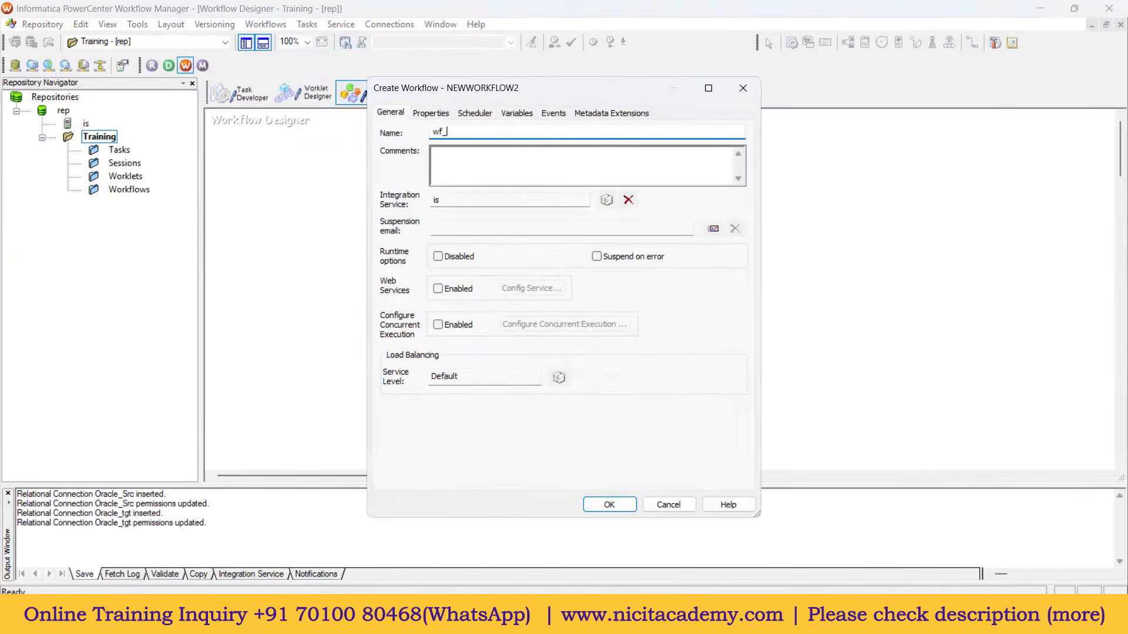
pyautogui.write('_Test')
pyautogui.write('_P')
pyautogui.write('ms')
pyautogui.press('BackSpace')
pyautogui.write('apping')
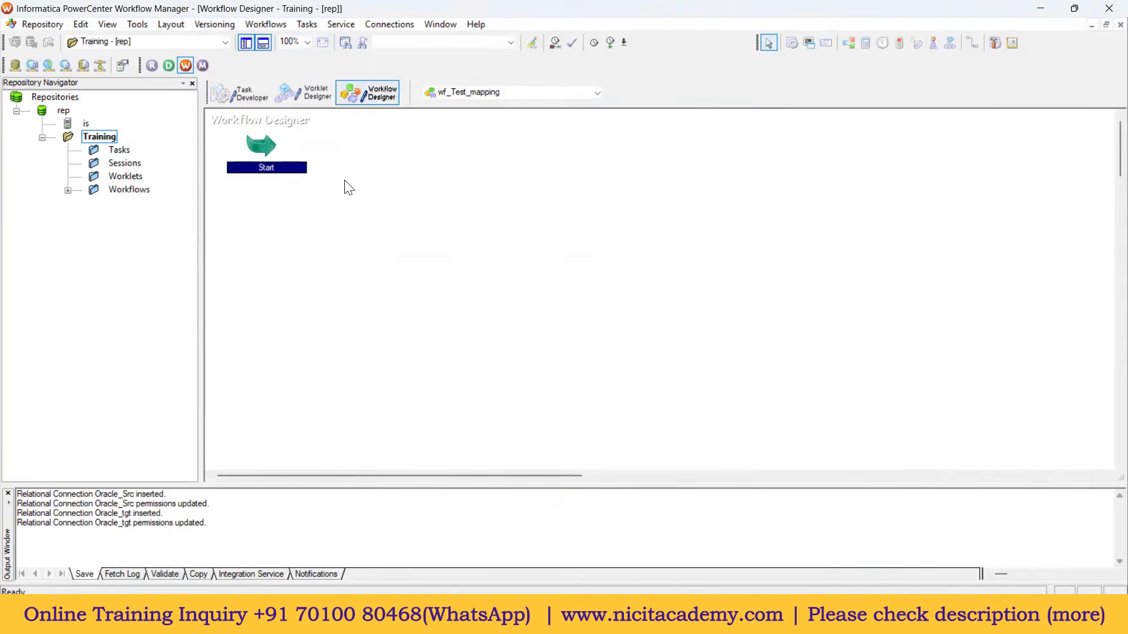
pyautogui.moveTo(261, 151); pyautogui.dragTo(310, 218)
# Step: Place a session based on m_Test_Mapping on the canvas, positioned to the right of Start
pyautogui.click(458, 249)
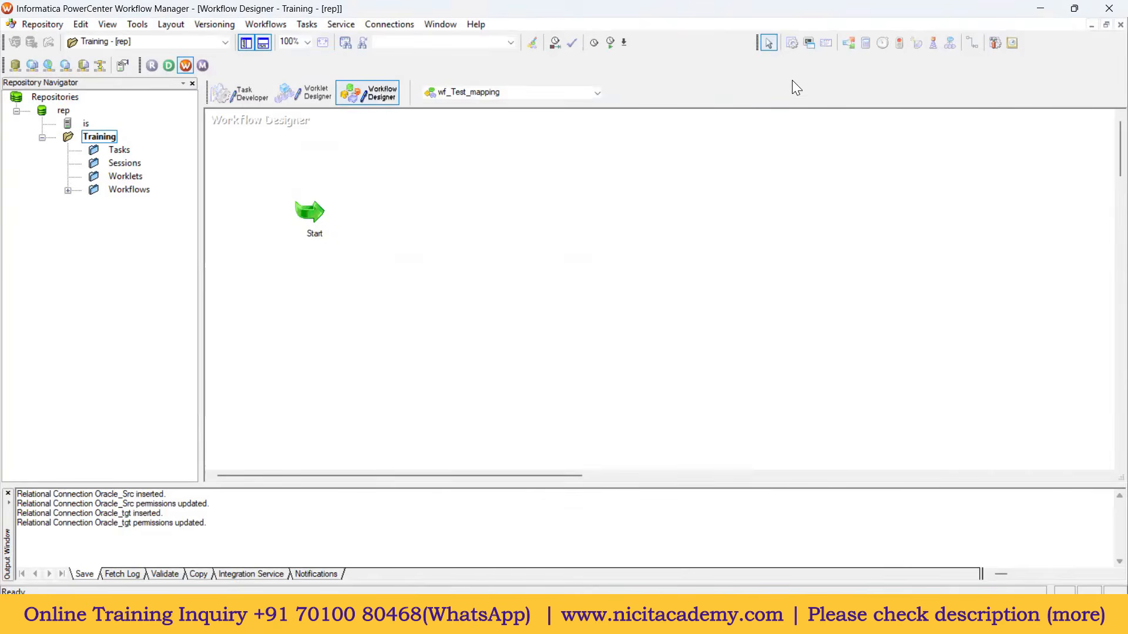
pyautogui.click(791, 43)
pyautogui.click(305, 24)
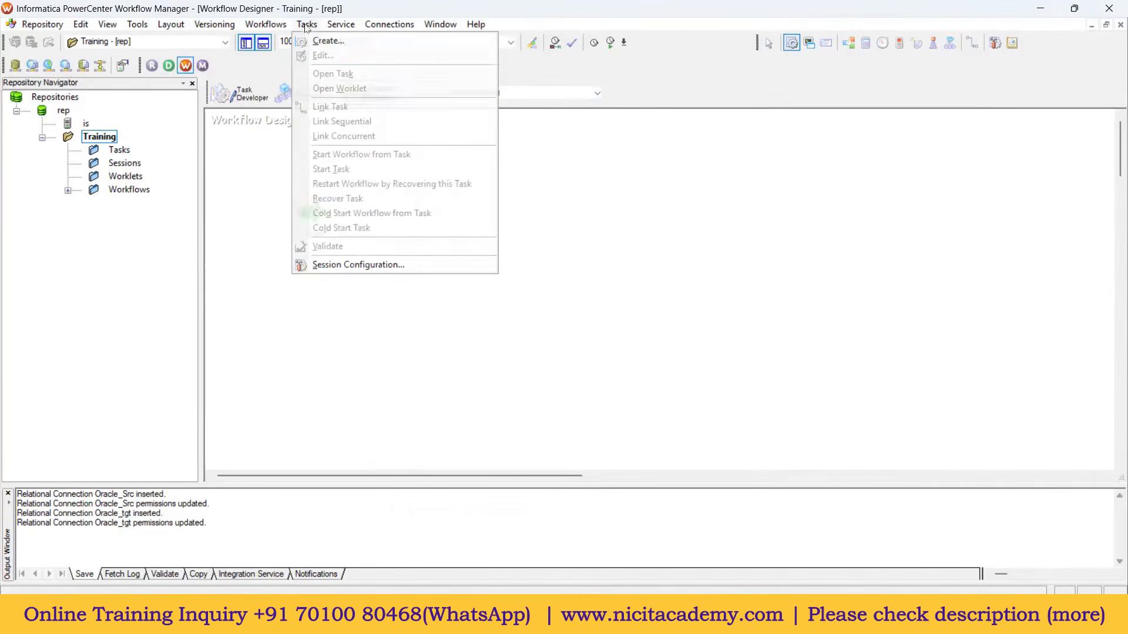
pyautogui.click(561, 207)
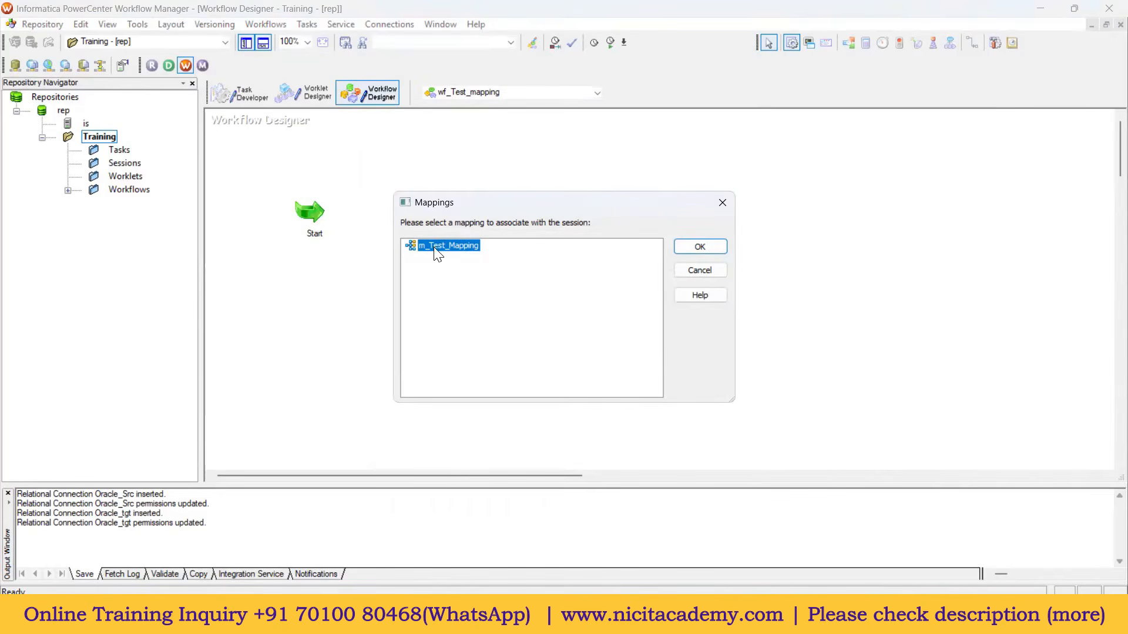
pyautogui.click(713, 252)
pyautogui.moveTo(587, 221); pyautogui.dragTo(496, 220)
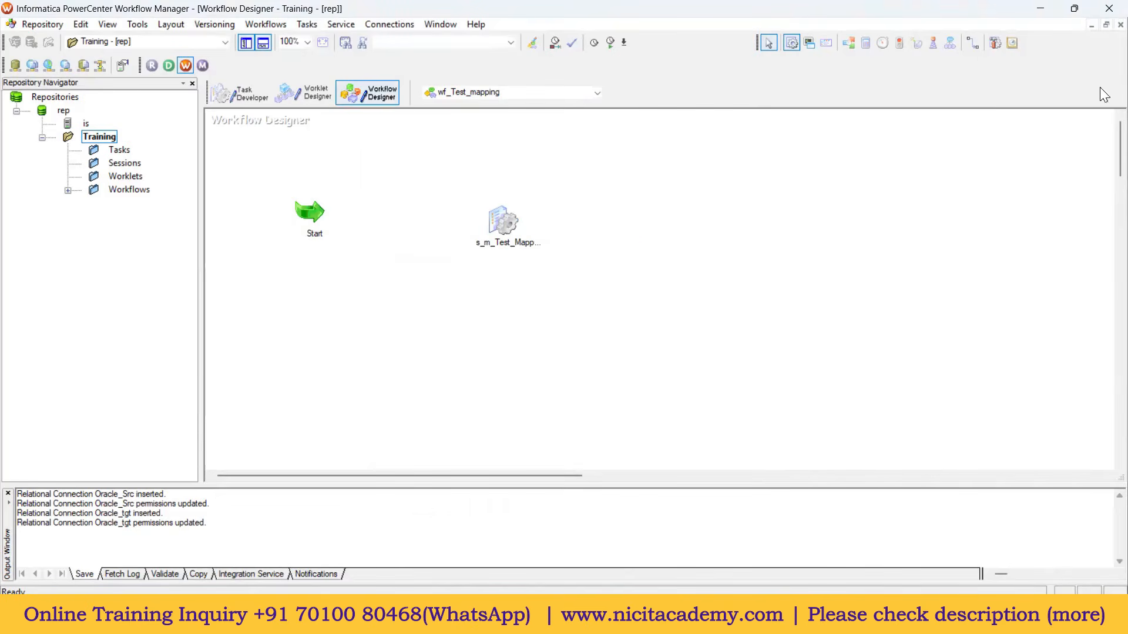
# Step: Link the Start task to the s_m_Test_Mapping session with the Link Tasks tool
pyautogui.click(973, 46)
pyautogui.click(972, 45)
pyautogui.moveTo(312, 208); pyautogui.dragTo(319, 209)
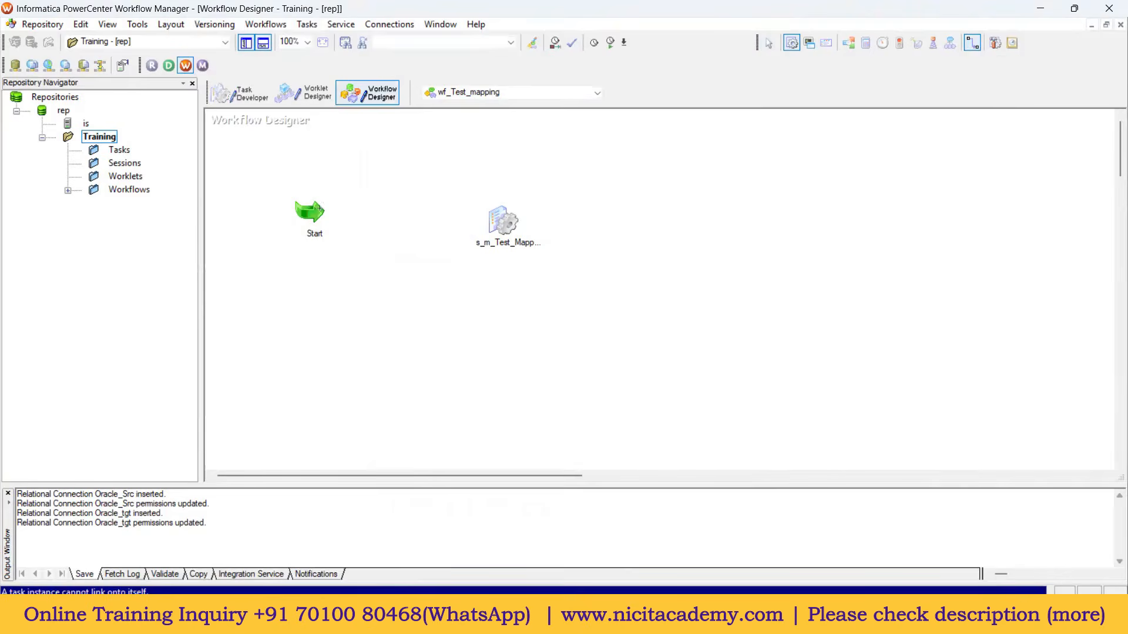
pyautogui.moveTo(408, 208); pyautogui.dragTo(503, 220)
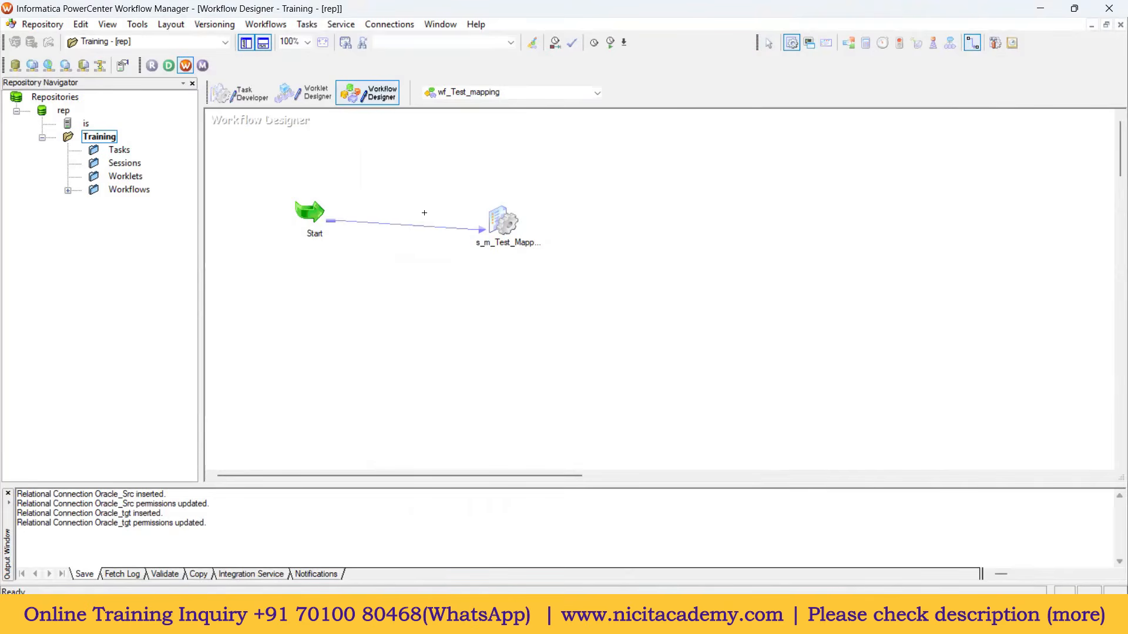
# Step: Save wf_Test_mapping with Ctrl+S and check the output log reports it VALID
pyautogui.hotkey('ctrl', 's')
pyautogui.moveTo(192, 482); pyautogui.dragTo(197, 365)
pyautogui.moveTo(188, 509); pyautogui.dragTo(28, 504)
pyautogui.click(354, 292)
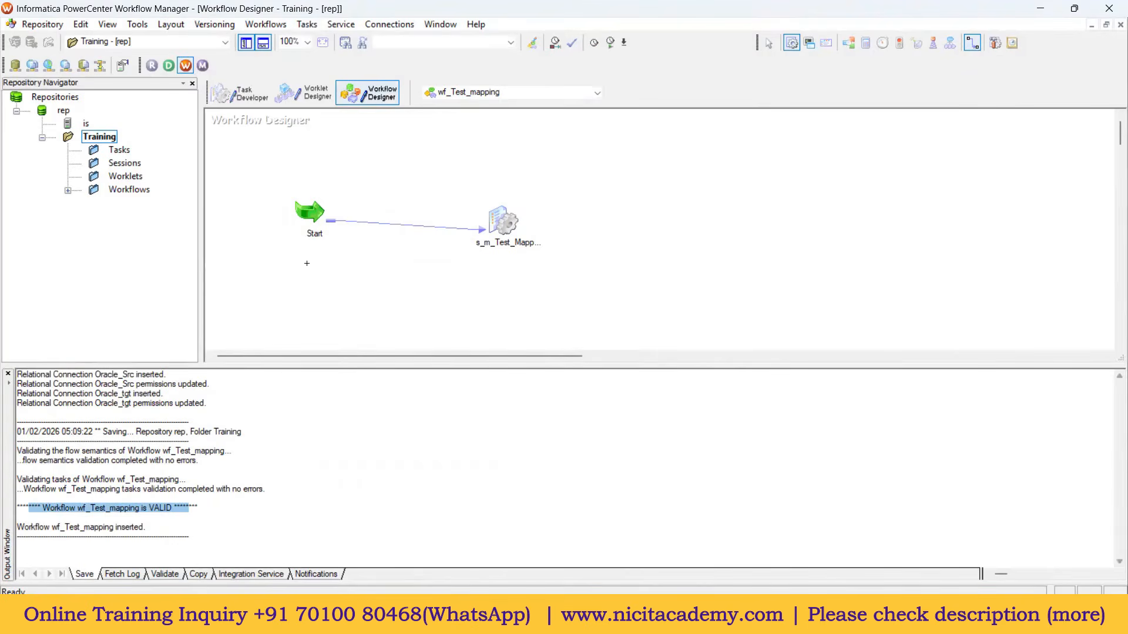
pyautogui.click(499, 222)
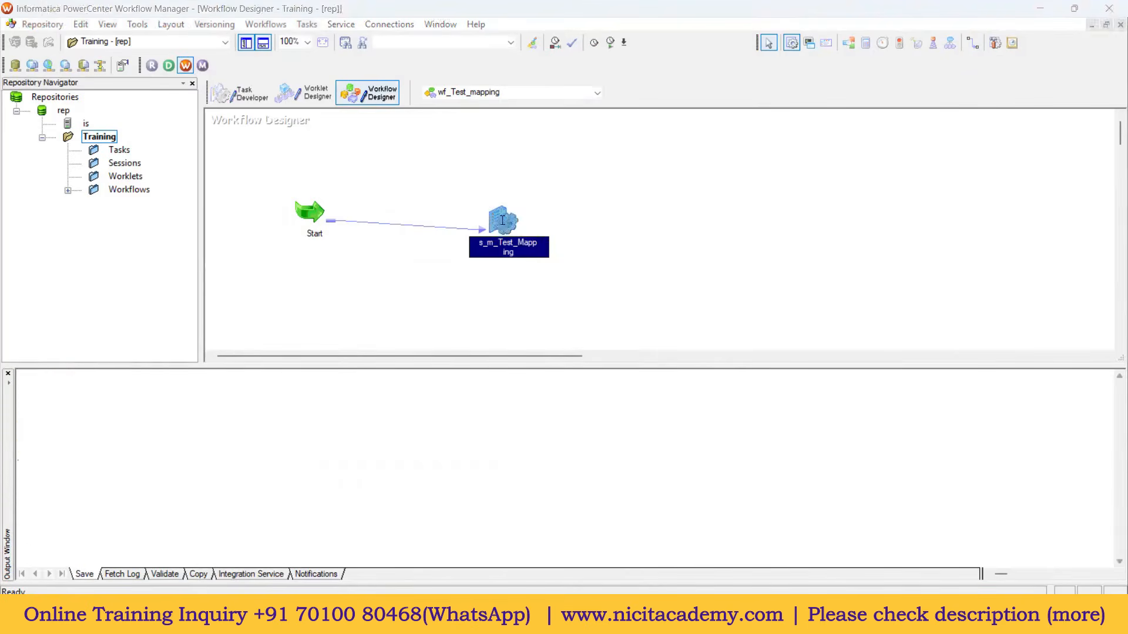
# Step: In the session's Mapping settings, set the T_EMPLOYEES target connection to Oracle_tgt
pyautogui.doubleClick(502, 221)
pyautogui.click(489, 136)
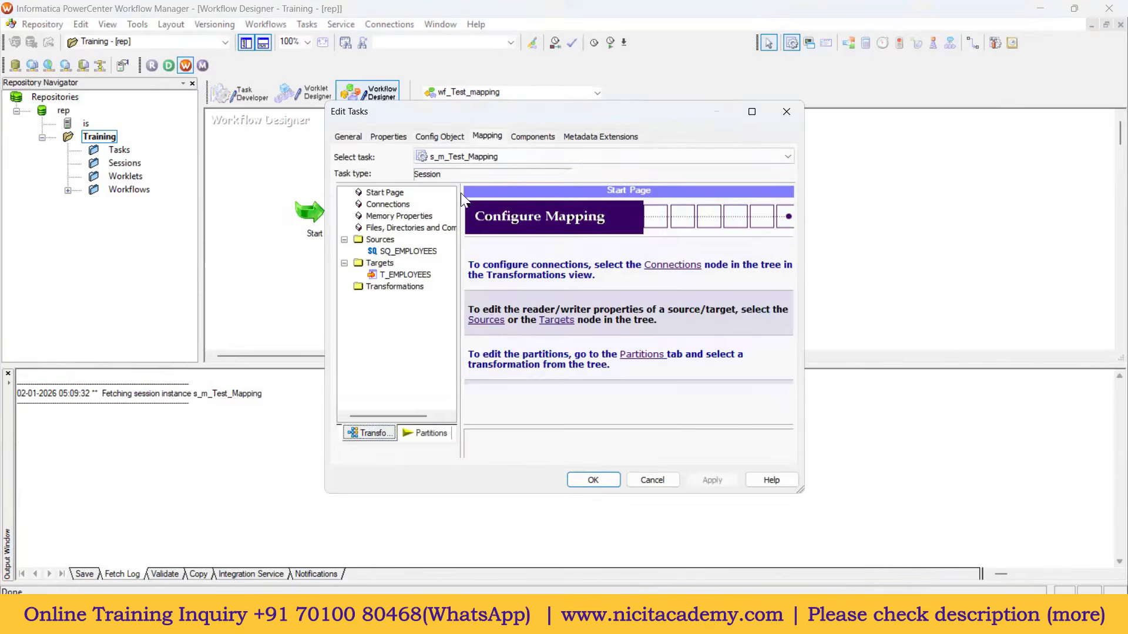
pyautogui.click(408, 252)
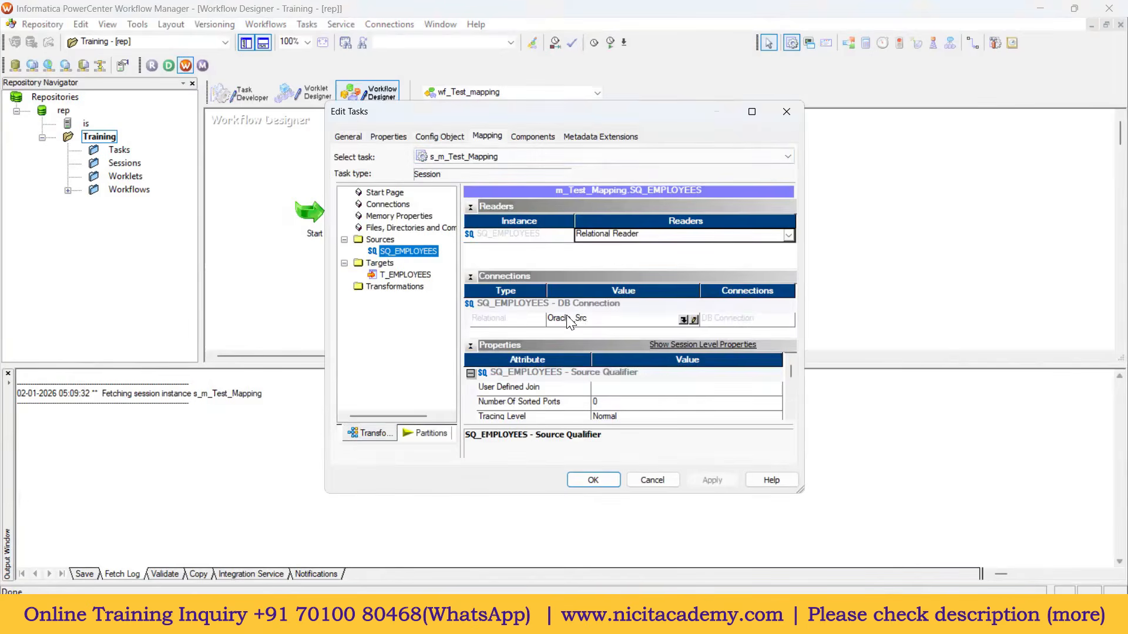
pyautogui.click(405, 276)
pyautogui.click(681, 305)
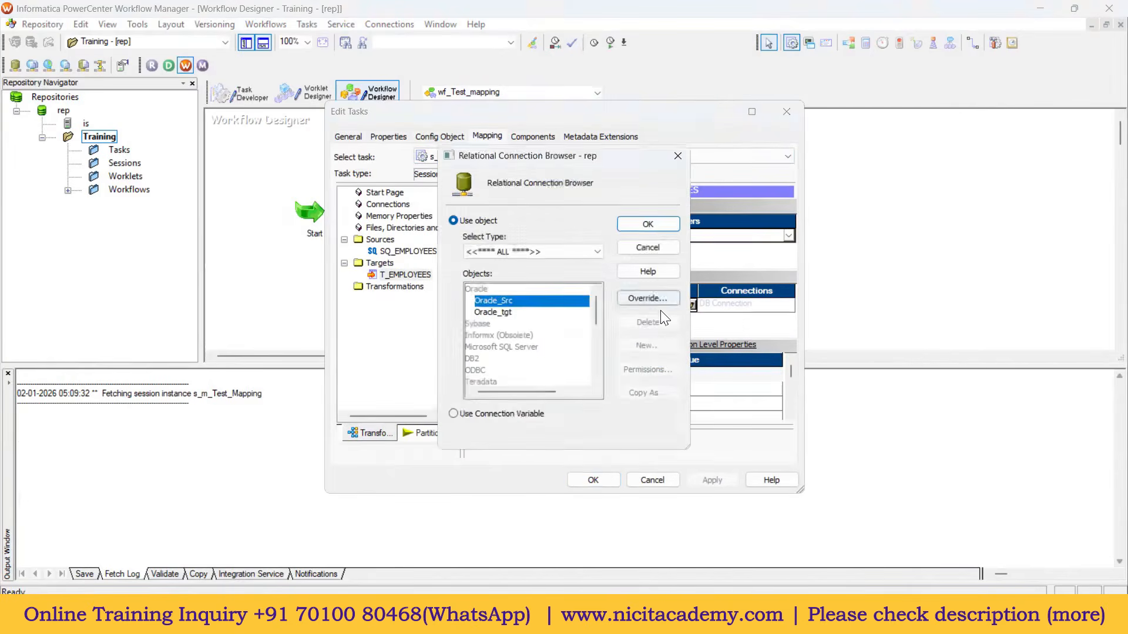
pyautogui.click(493, 312)
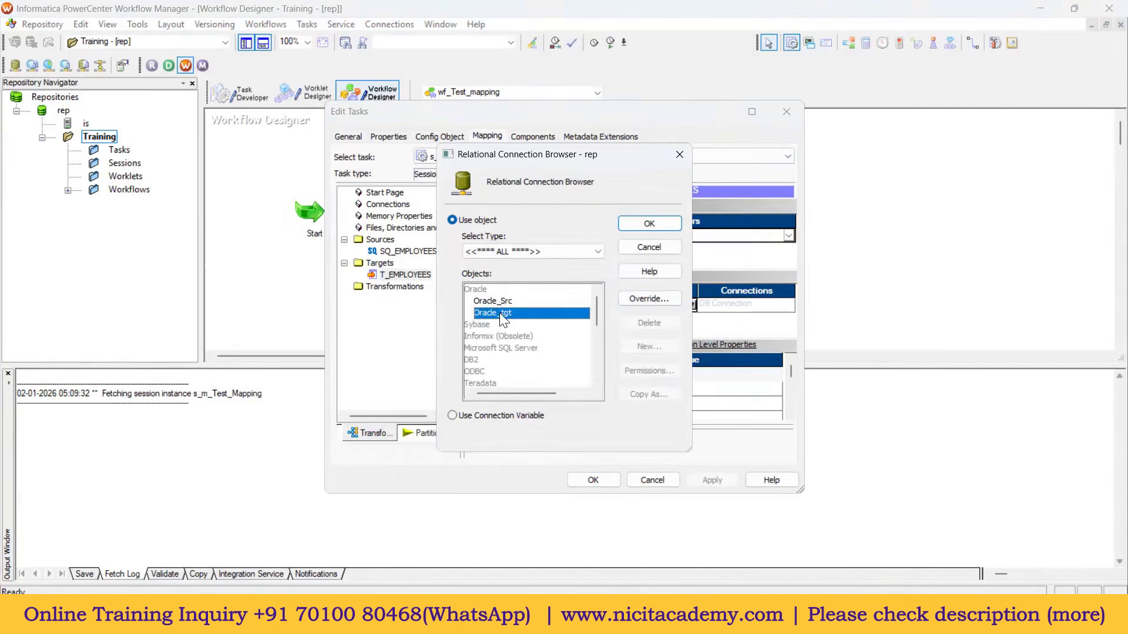
pyautogui.click(643, 226)
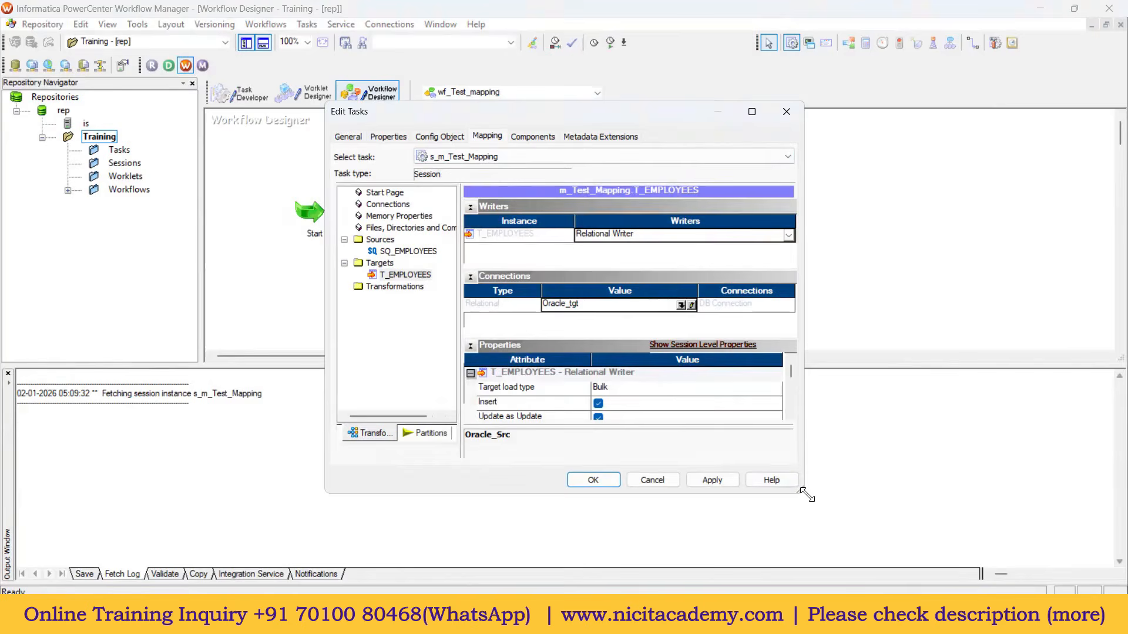
# Step: Enable the Truncate target table option and apply the session changes
pyautogui.moveTo(805, 494); pyautogui.dragTo(820, 516)
pyautogui.moveTo(803, 386); pyautogui.dragTo(805, 400)
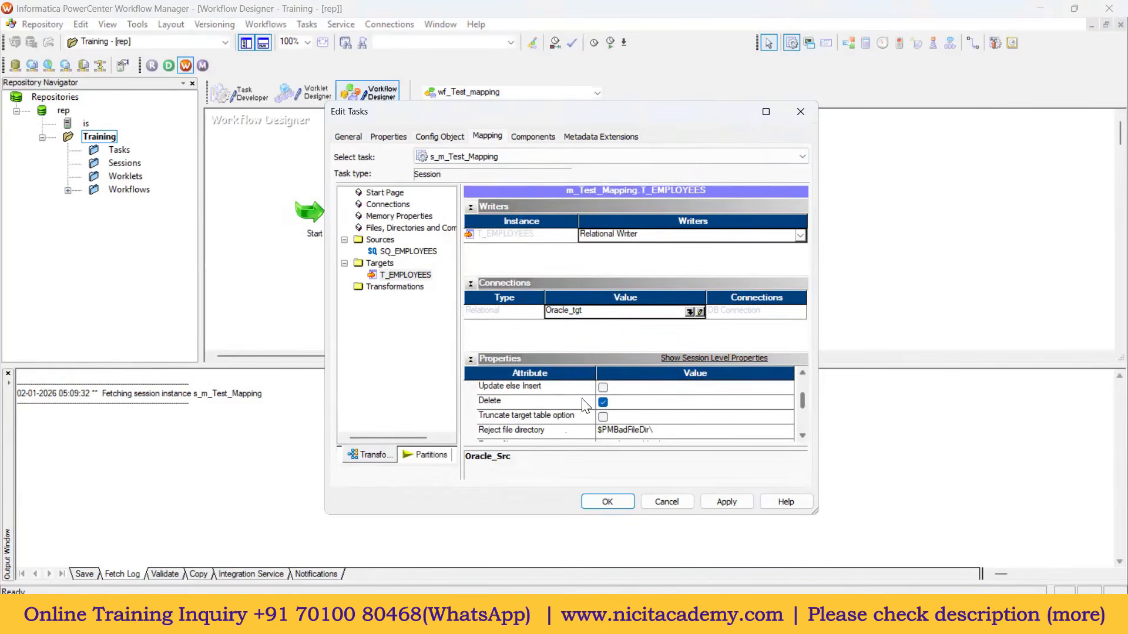
pyautogui.click(603, 417)
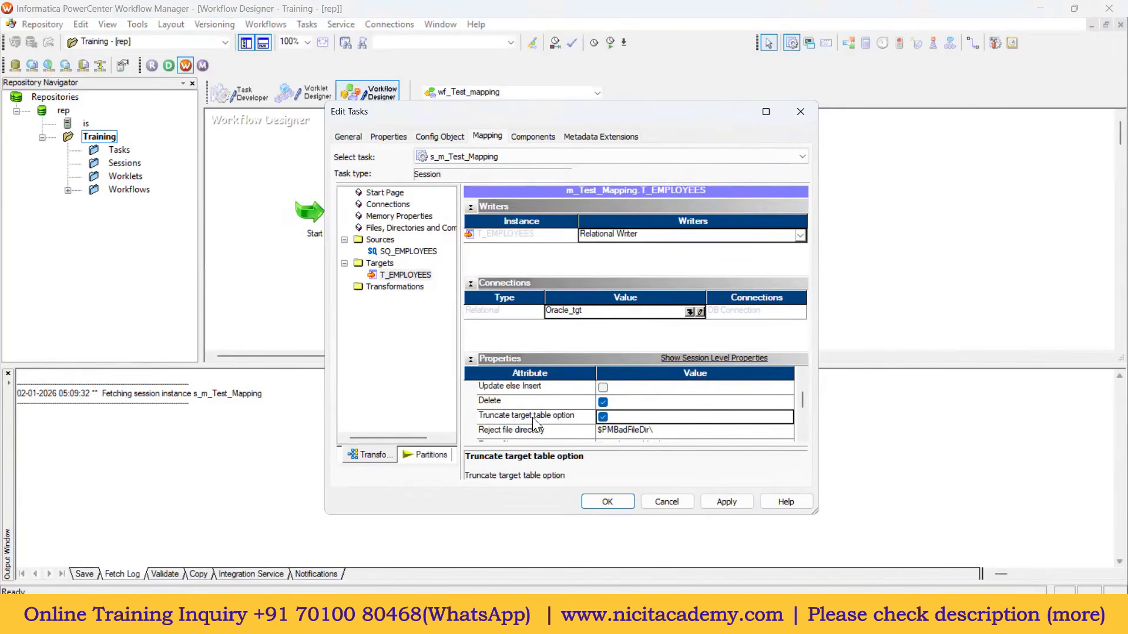
pyautogui.click(726, 502)
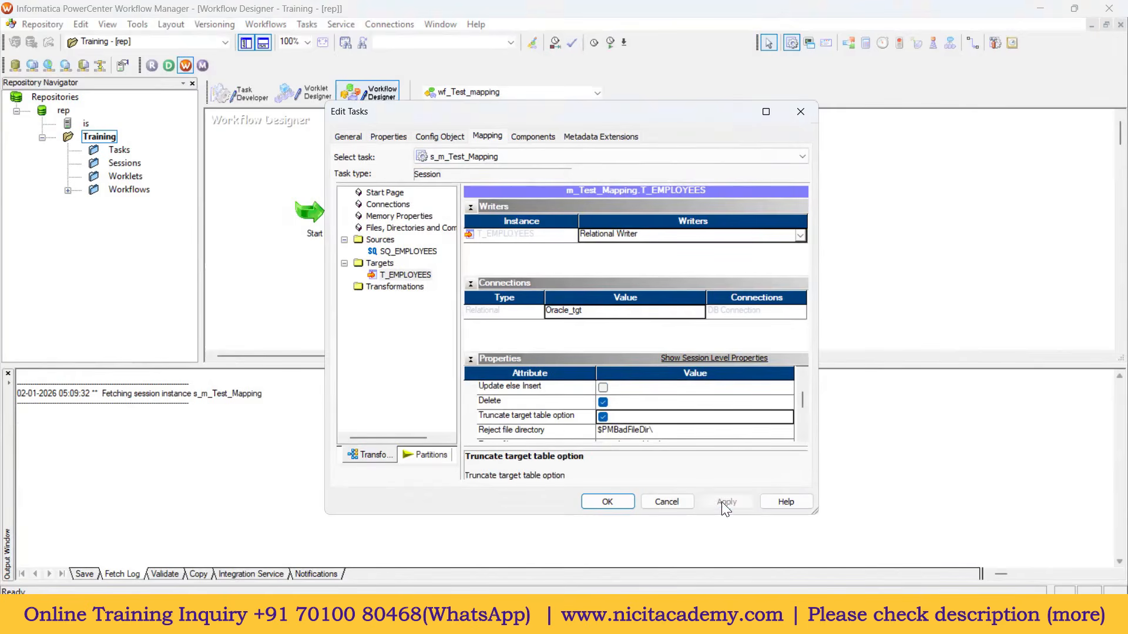
pyautogui.click(627, 502)
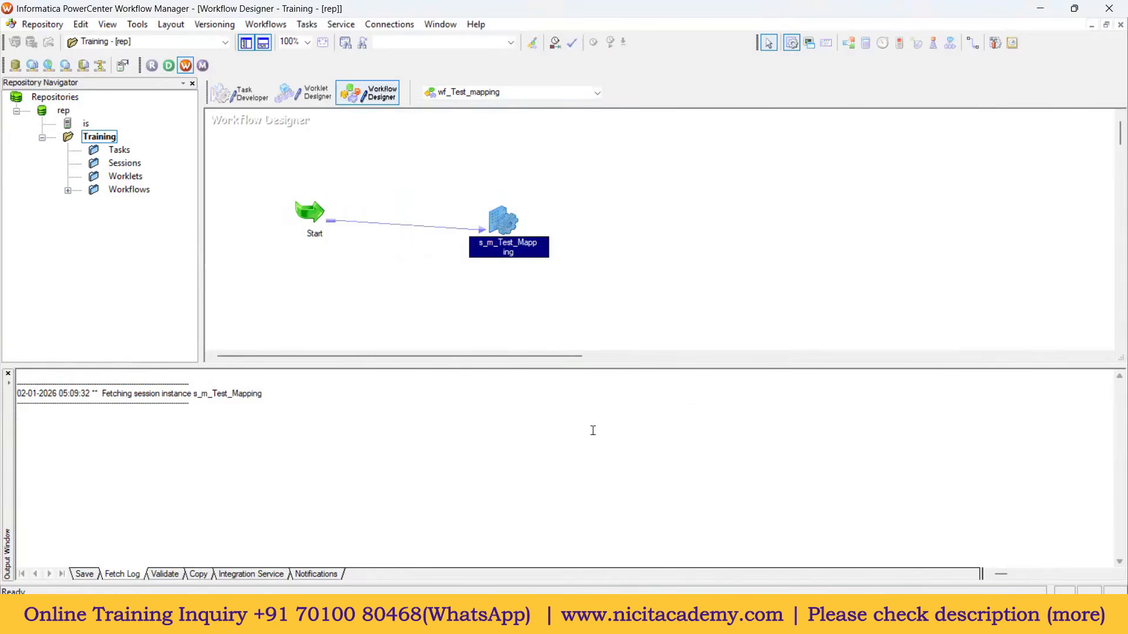
# Step: Re-save the workflow, confirm it is VALID, and switch to the installation notes
pyautogui.hotkey('ctrl', 's')
pyautogui.moveTo(197, 507); pyautogui.dragTo(26, 507)
pyautogui.click(401, 181)
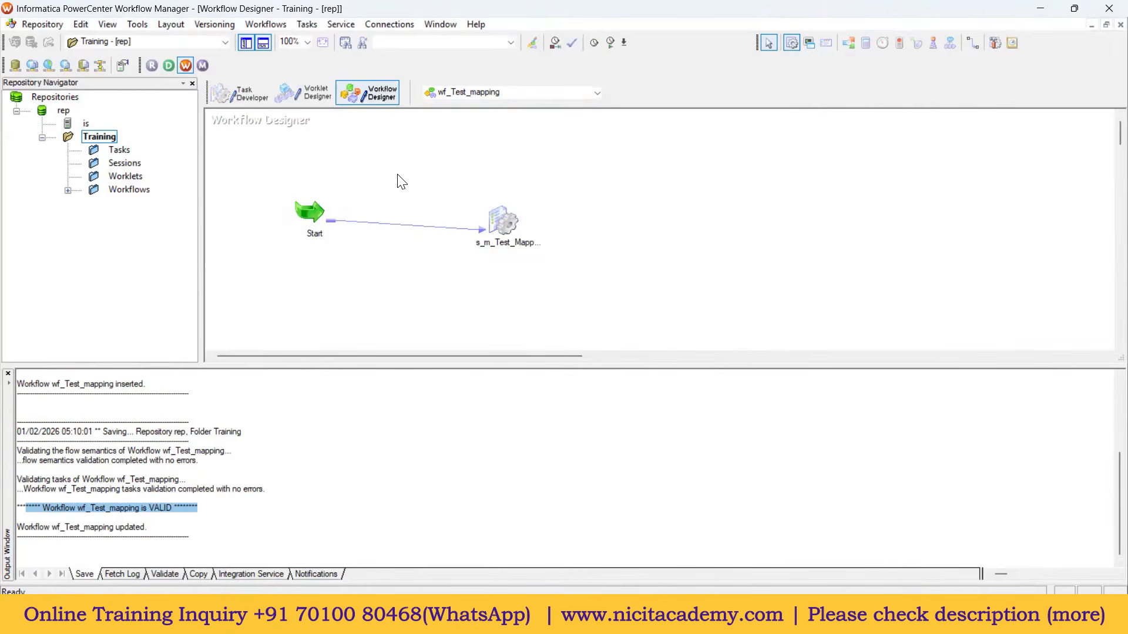
pyautogui.click(591, 617)
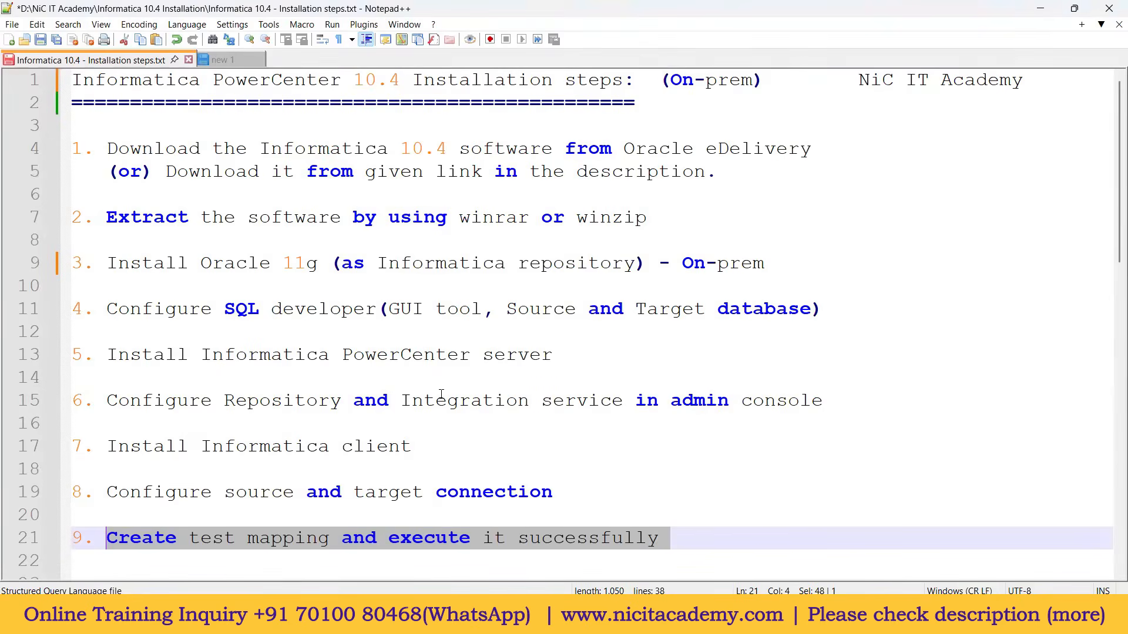
# Step: Review steps 4 through 9 of the Notepad++ installation checklist, then return to Workflow Manager
pyautogui.moveTo(602, 490); pyautogui.dragTo(71, 148)
pyautogui.moveTo(133, 538); pyautogui.dragTo(640, 540)
pyautogui.click(695, 534)
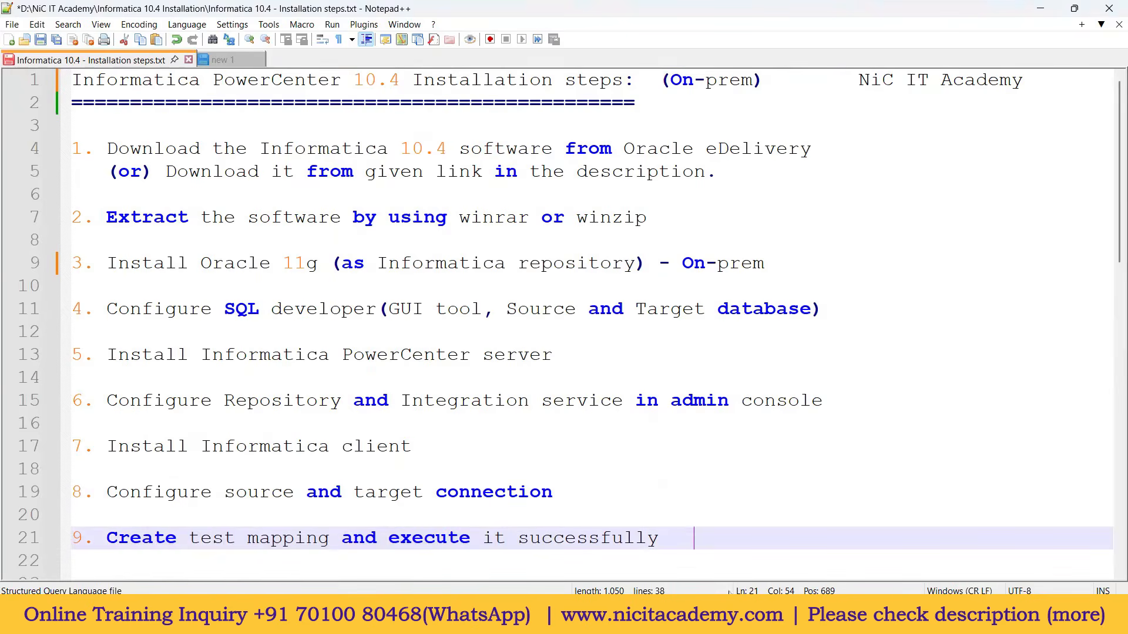
pyautogui.hotkey('alt', 'Tab')
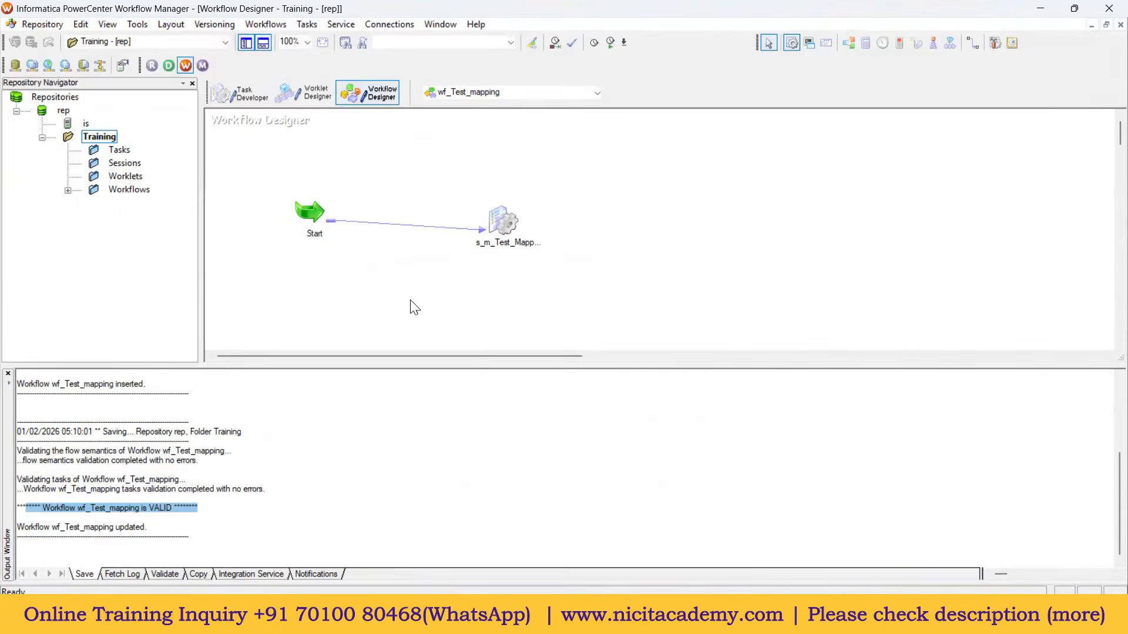
# Step: Rerun select * from t_employees in SQL Developer's CORE-TARGET worksheet, confirming it is still empty
pyautogui.hotkey('alt', 'Tab')
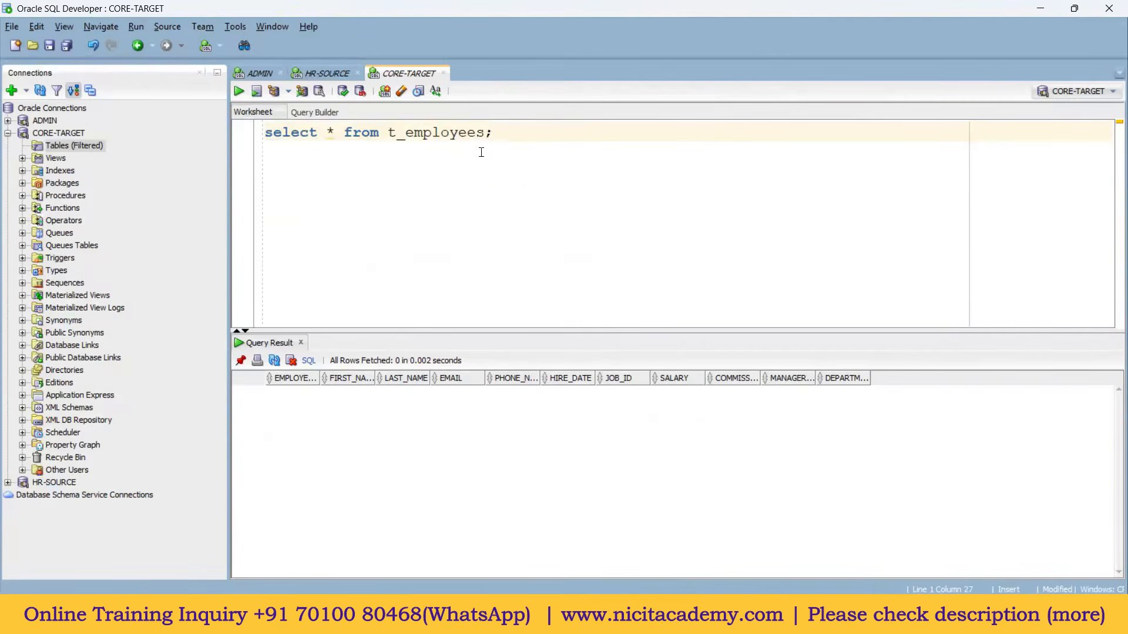
pyautogui.moveTo(495, 132); pyautogui.dragTo(264, 132)
pyautogui.click(239, 91)
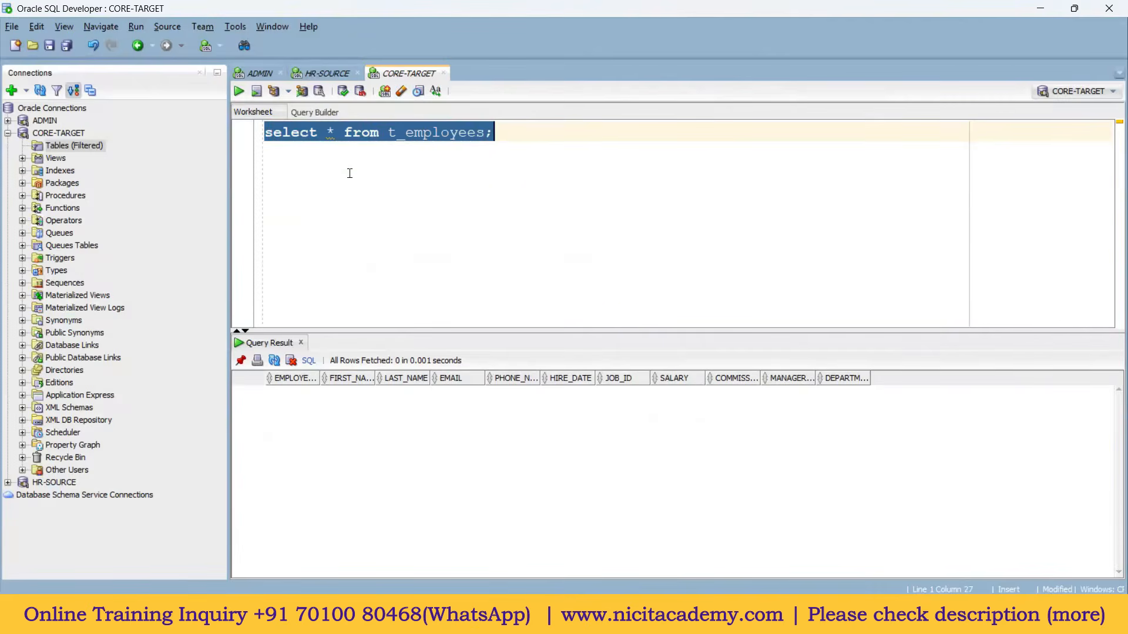
pyautogui.click(327, 73)
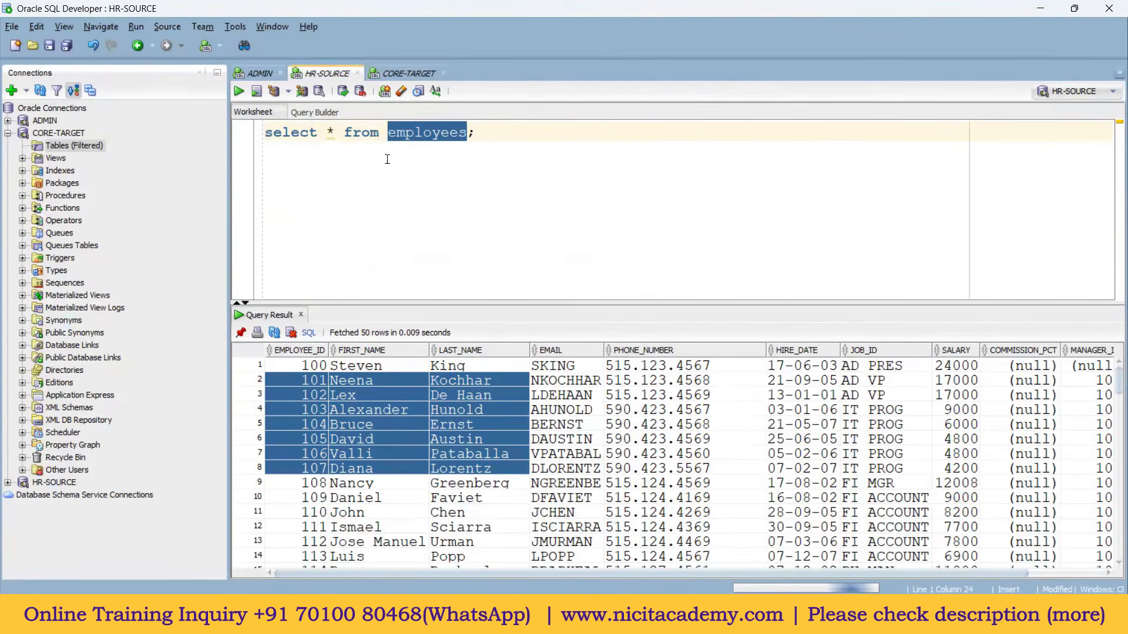
pyautogui.moveTo(477, 132); pyautogui.dragTo(263, 132)
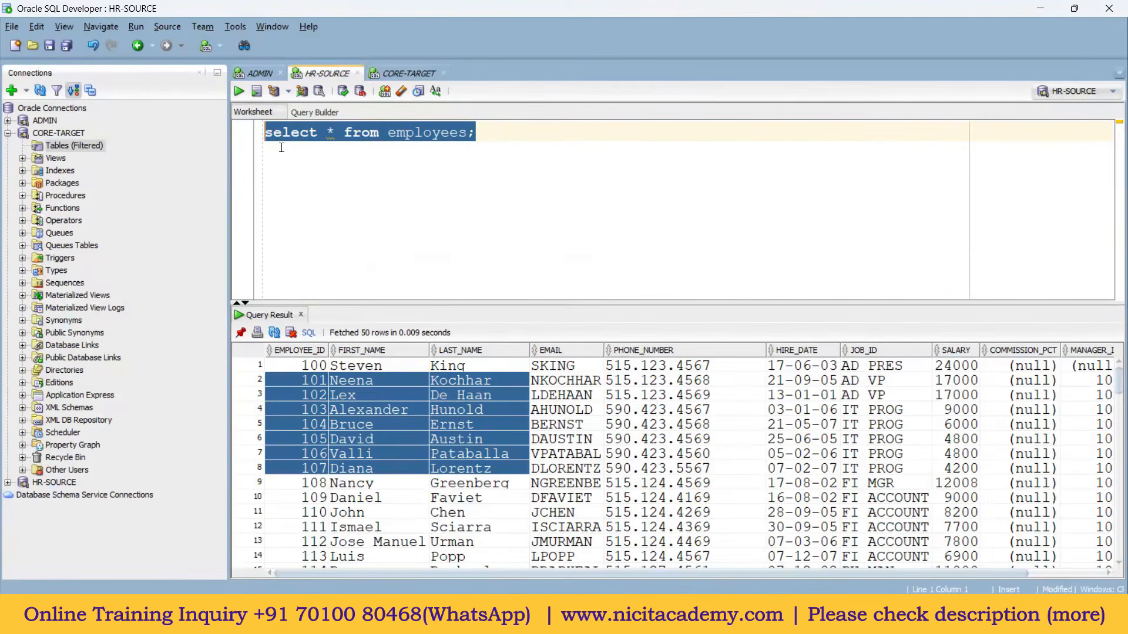
pyautogui.click(397, 73)
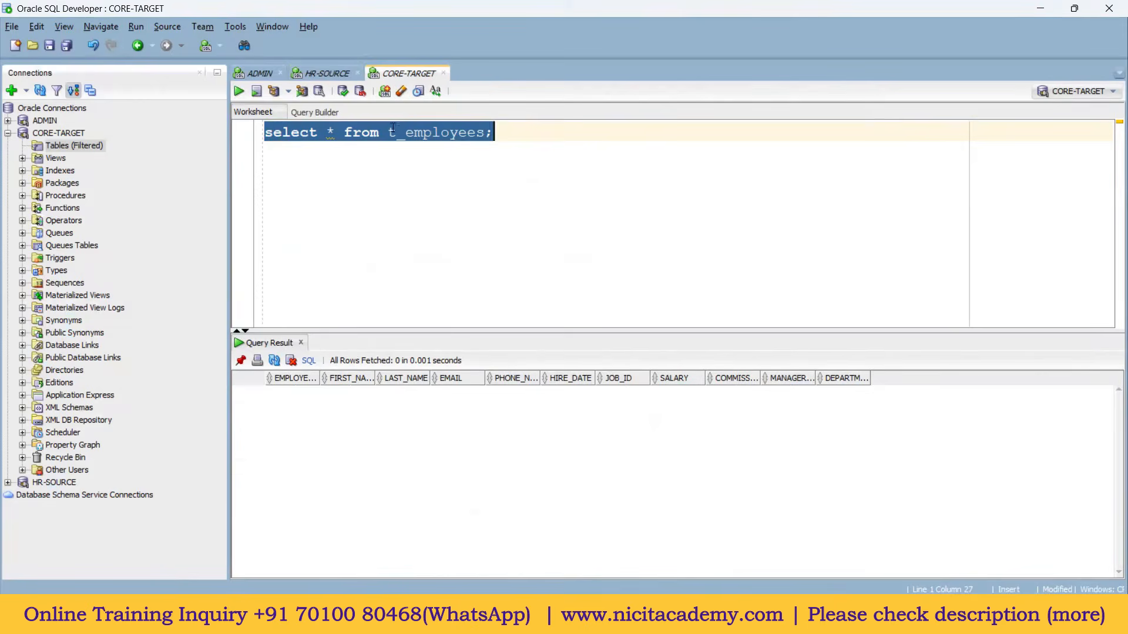
pyautogui.click(415, 132)
pyautogui.moveTo(496, 133); pyautogui.dragTo(250, 141)
pyautogui.click(615, 614)
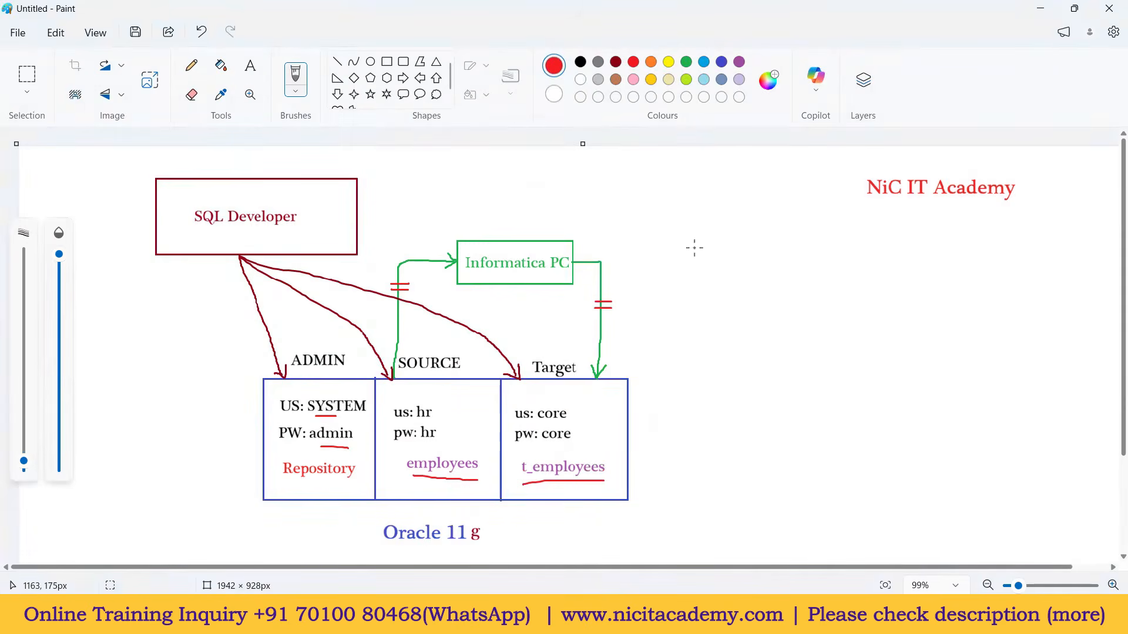
pyautogui.moveTo(776, 228)
pyautogui.mouseDown()
pyautogui.moveTo(805, 292)
pyautogui.moveTo(831, 227)
pyautogui.moveTo(782, 226)
pyautogui.moveTo(796, 260)
pyautogui.mouseUp()
pyautogui.moveTo(790, 251)
pyautogui.mouseDown()
pyautogui.moveTo(800, 245)
pyautogui.moveTo(805, 258)
pyautogui.mouseUp()
pyautogui.moveTo(802, 245); pyautogui.dragTo(805, 259)
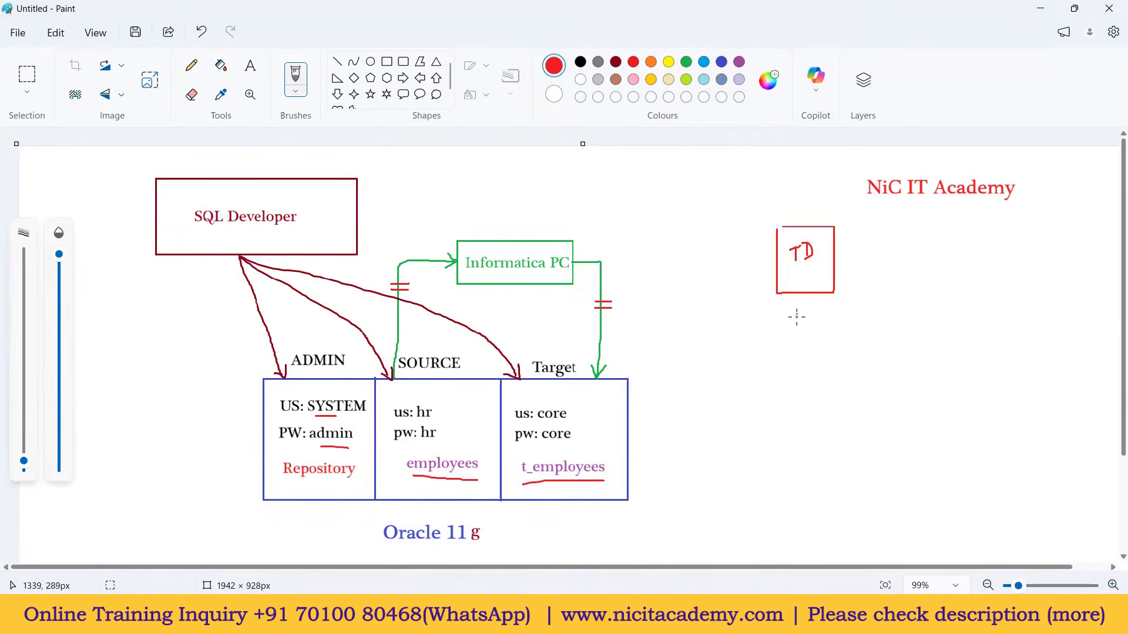
pyautogui.moveTo(803, 320); pyautogui.dragTo(819, 328)
pyautogui.moveTo(833, 309)
pyautogui.mouseDown()
pyautogui.moveTo(796, 307)
pyautogui.moveTo(792, 346)
pyautogui.moveTo(833, 312)
pyautogui.mouseUp()
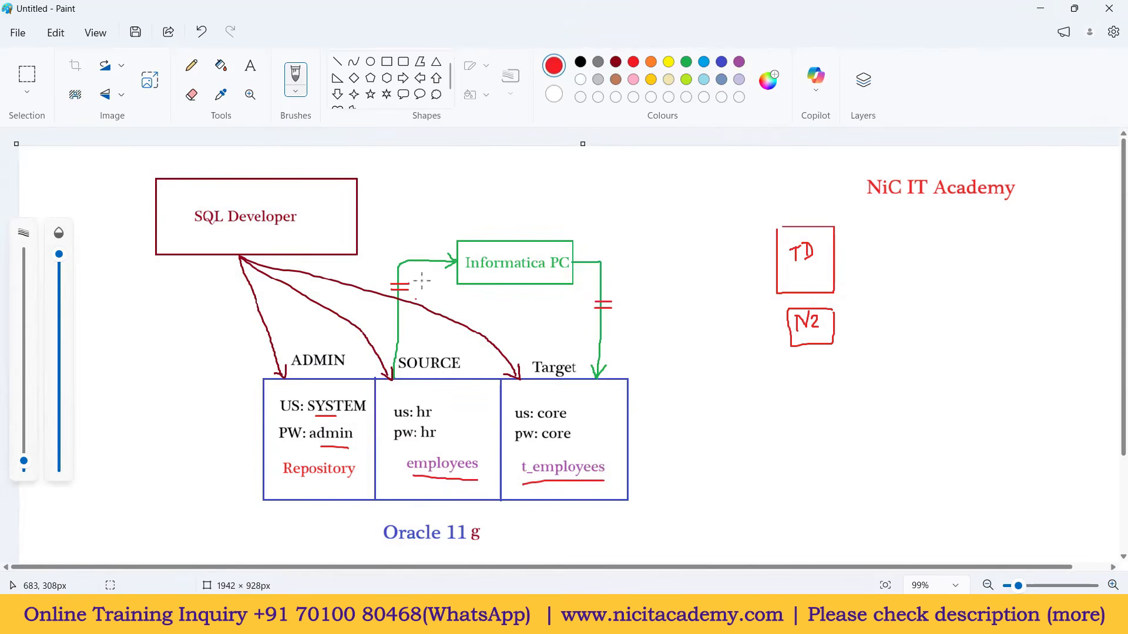
pyautogui.click(704, 62)
pyautogui.moveTo(567, 259); pyautogui.dragTo(775, 265)
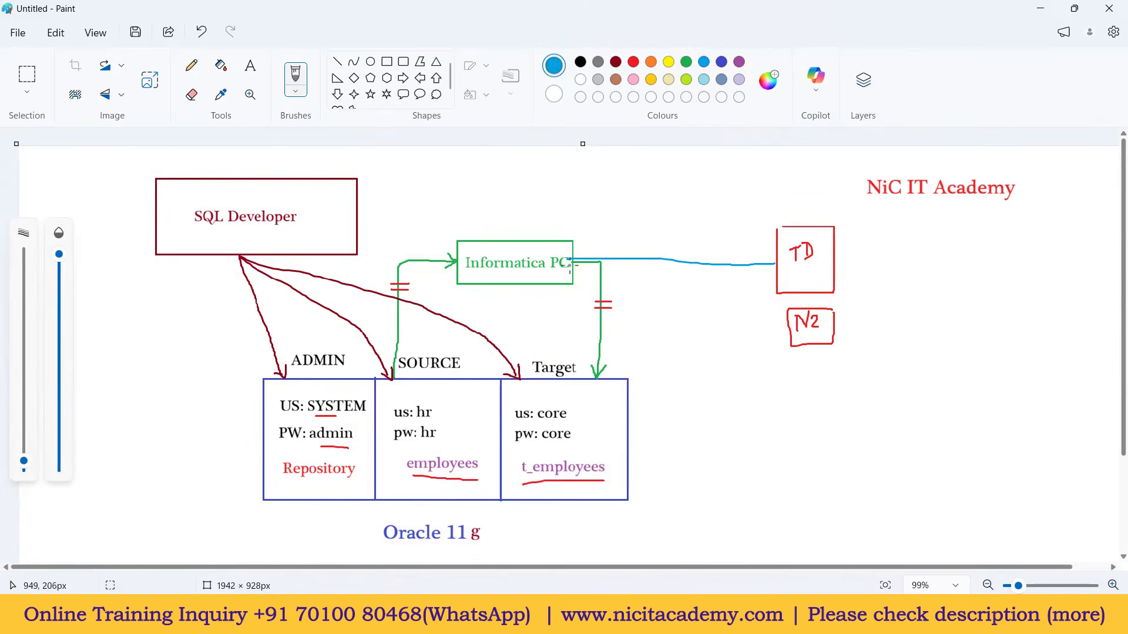
pyautogui.moveTo(593, 263); pyautogui.dragTo(786, 327)
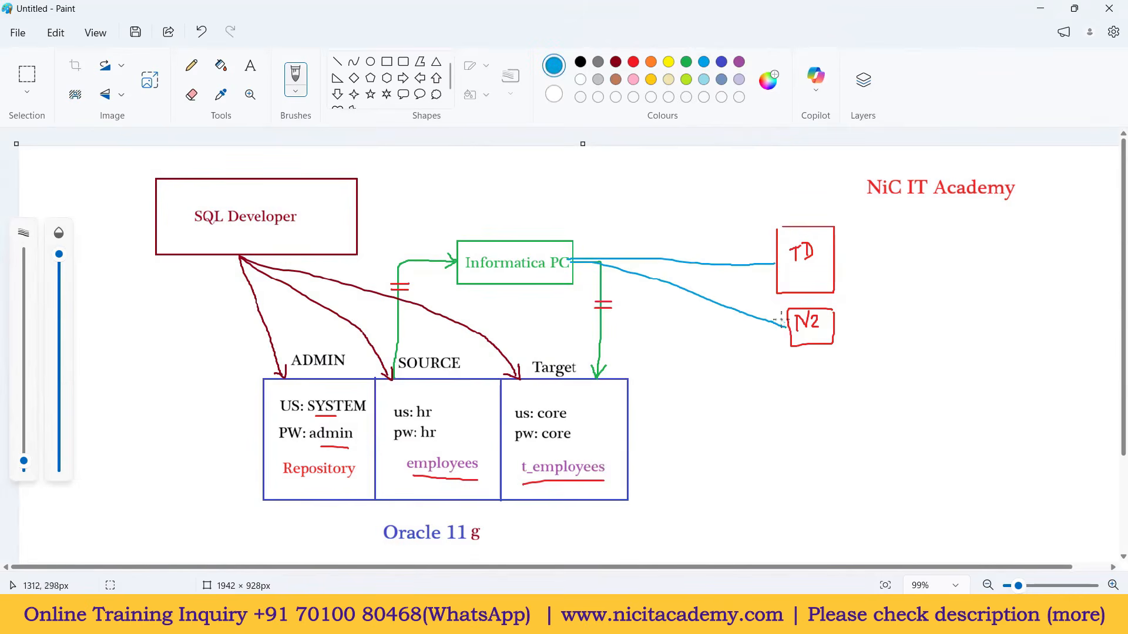
pyautogui.moveTo(765, 259)
pyautogui.mouseDown()
pyautogui.moveTo(776, 264)
pyautogui.moveTo(766, 269)
pyautogui.mouseUp()
pyautogui.hotkey('ctrl', 'z')
pyautogui.hotkey('ctrl', 'z')
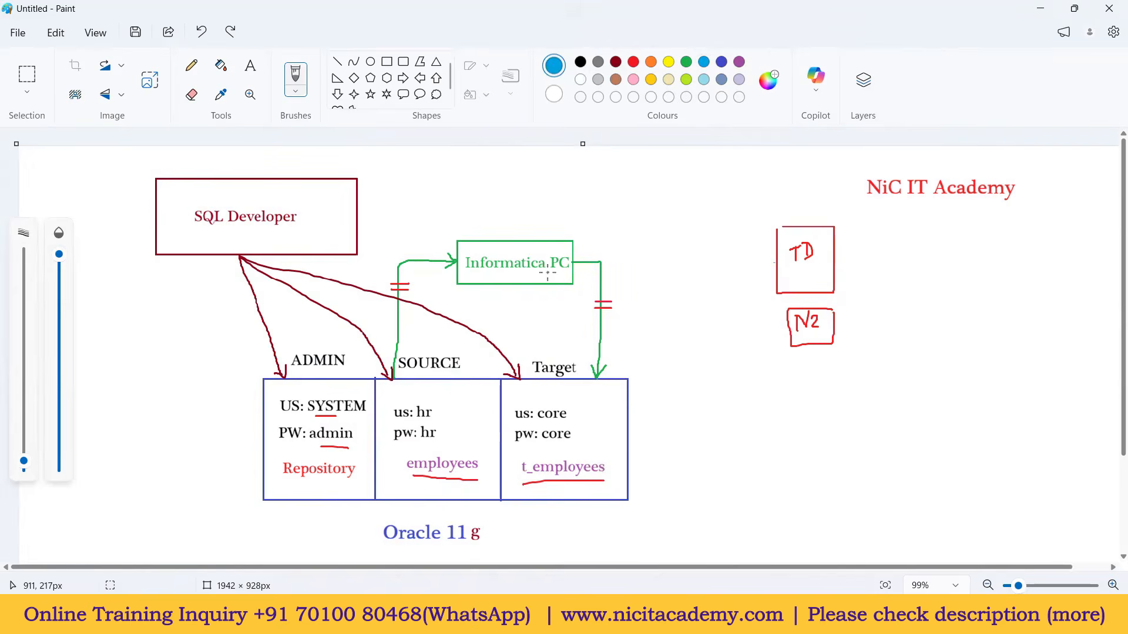
pyautogui.hotkey('ctrl', 'z')
pyautogui.hotkey('ctrl', 'z')
pyautogui.hotkey('ctrl', 'z')
pyautogui.hotkey('ctrl', 'z')
pyautogui.hotkey('ctrl', 'z')
pyautogui.hotkey('ctrl', 'z')
pyautogui.hotkey('ctrl', 'z')
pyautogui.hotkey('ctrl', 'z')
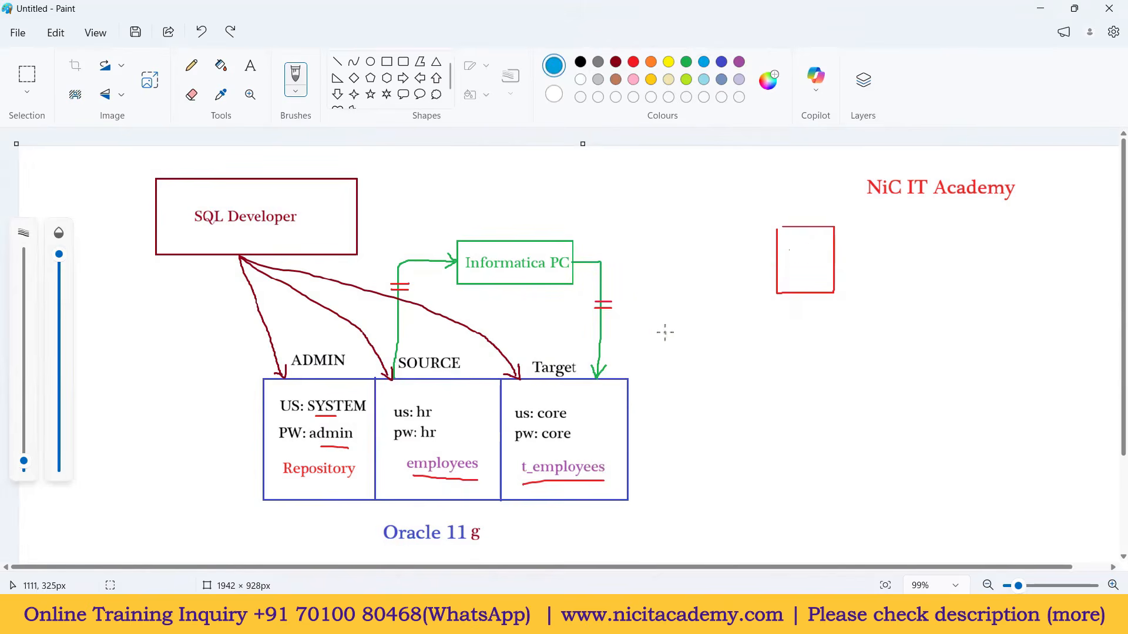
pyautogui.hotkey('ctrl', 'z')
pyautogui.hotkey('ctrl', 'z')
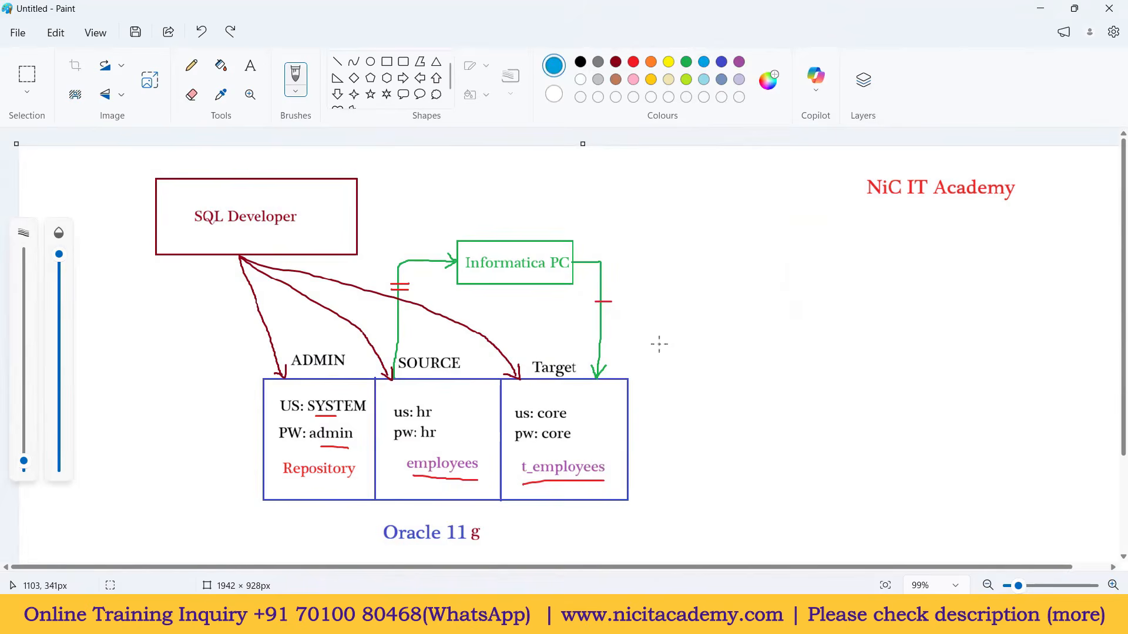
pyautogui.hotkey('ctrl', 'y')
pyautogui.hotkey('alt', 'Tab')
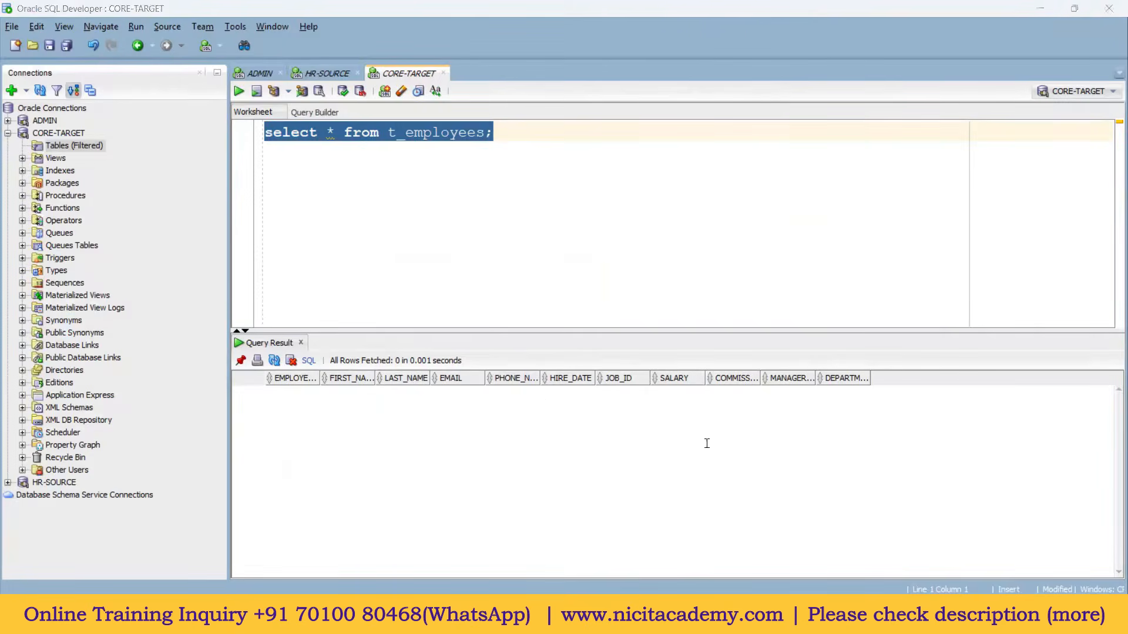
# Step: Start the wf_Test_mapping workflow from the canvas right-click menu and open Workflow Monitor
pyautogui.hotkey('alt', 'Tab')
pyautogui.rightClick(622, 194)
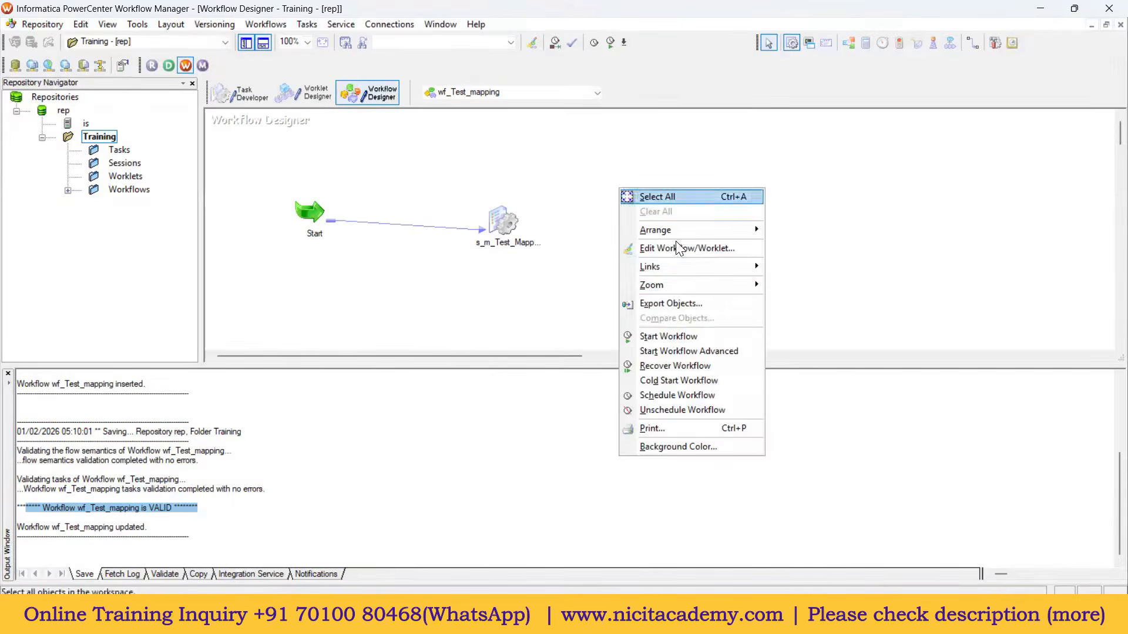
pyautogui.click(673, 336)
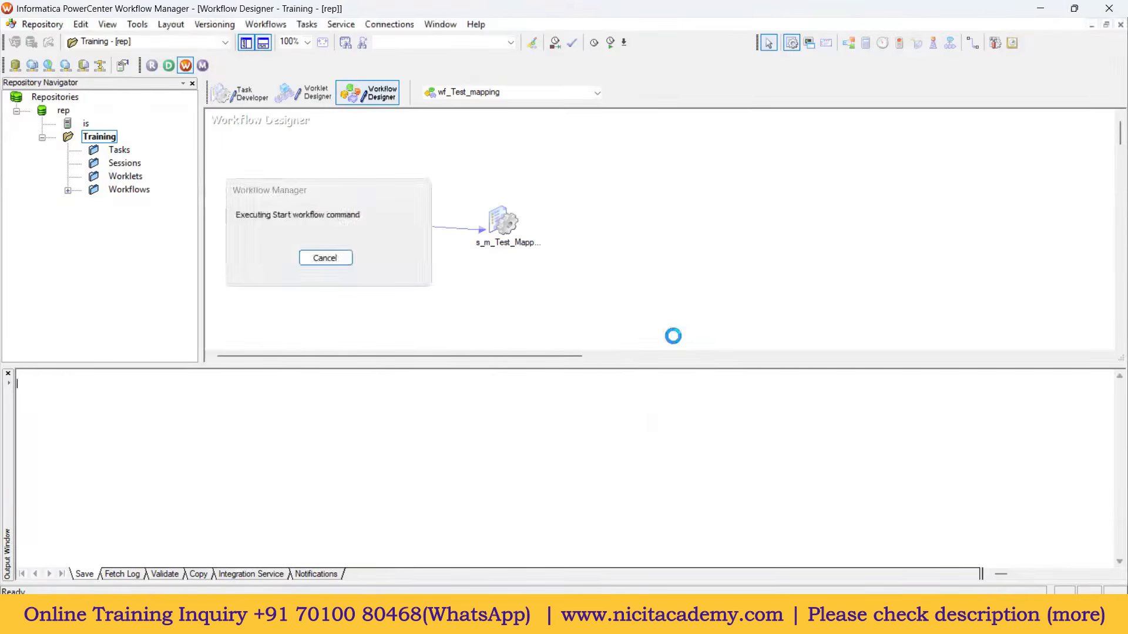
pyautogui.moveTo(824, 619)
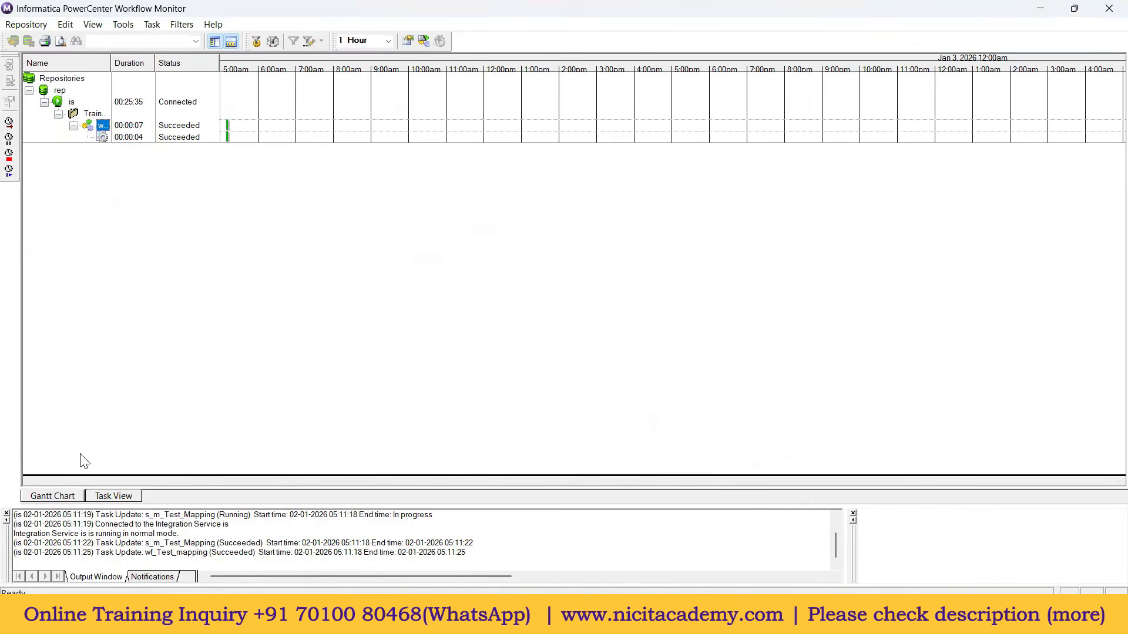
# Step: Switch Workflow Monitor to Task View, resize the panes, hide Output, and widen the Workflow Run column
pyautogui.click(119, 499)
pyautogui.moveTo(115, 251); pyautogui.dragTo(223, 259)
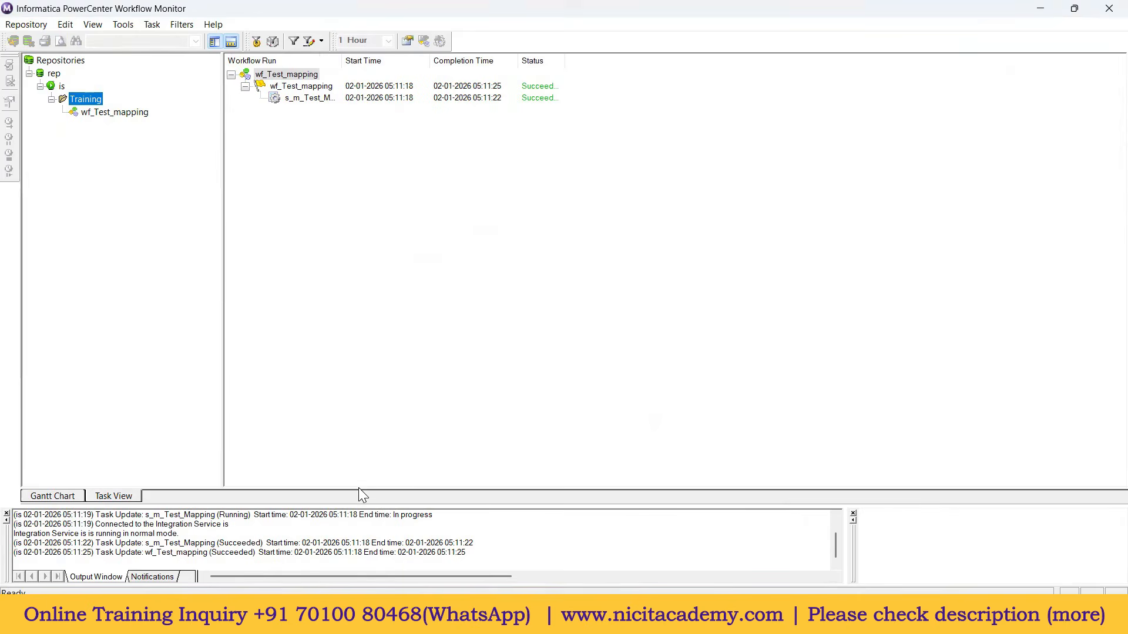
pyautogui.moveTo(158, 506); pyautogui.dragTo(167, 330)
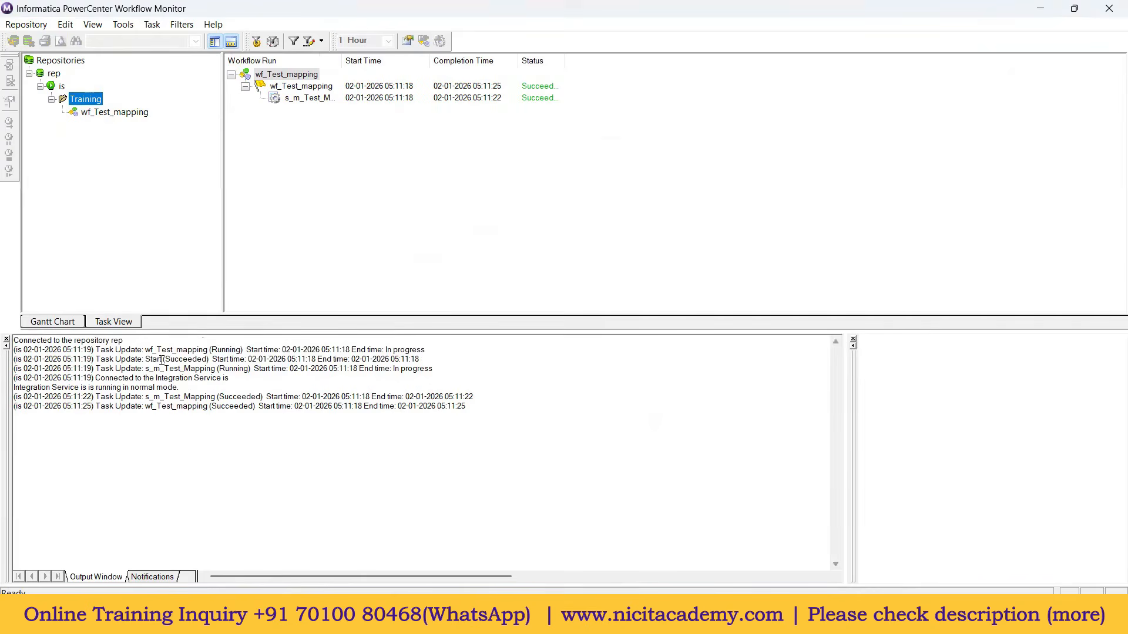
pyautogui.click(7, 340)
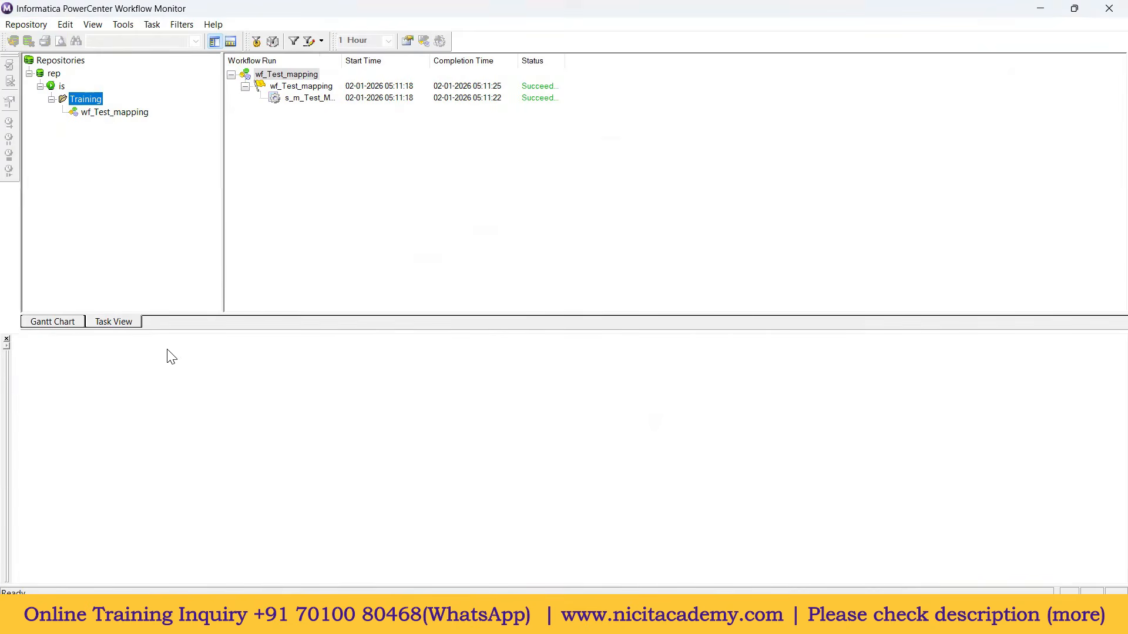
pyautogui.click(311, 100)
pyautogui.moveTo(341, 60); pyautogui.dragTo(397, 62)
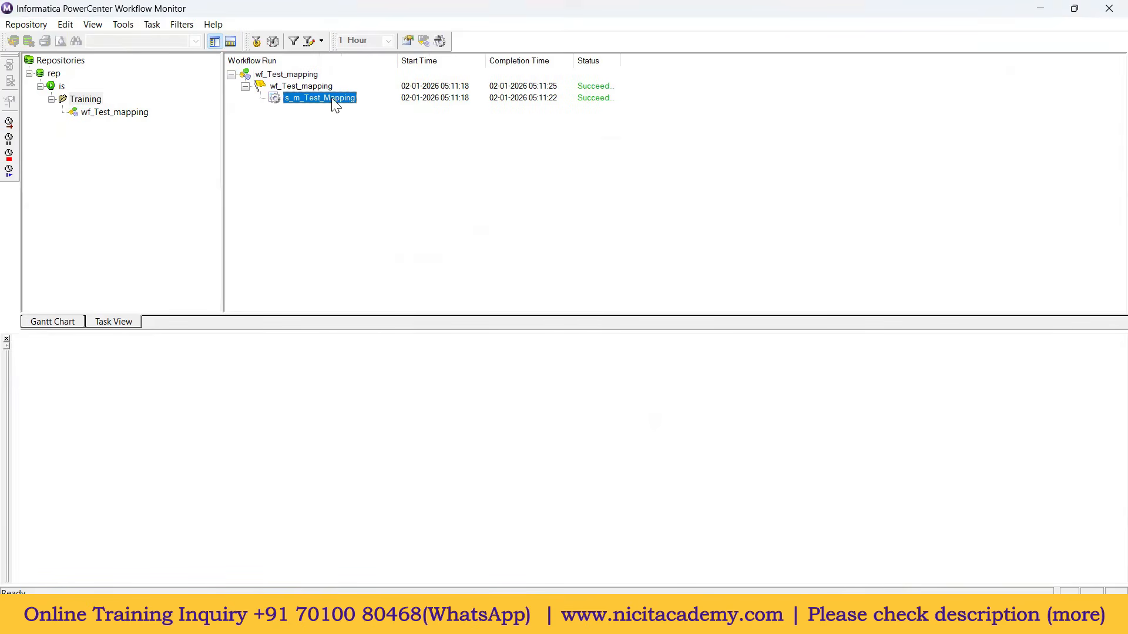
# Step: Open s_m_Test_Mapping's run properties and check Source/Target Statistics: 107 rows loaded into T_EMPLOYEES
pyautogui.moveTo(621, 61); pyautogui.dragTo(656, 64)
pyautogui.rightClick(323, 105)
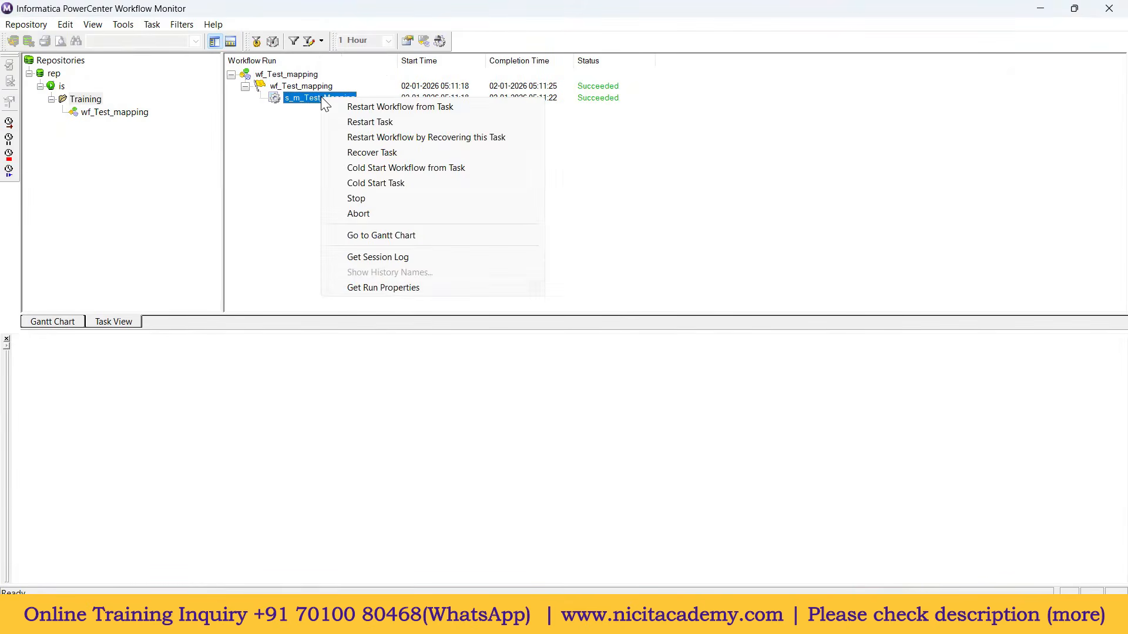
pyautogui.click(402, 291)
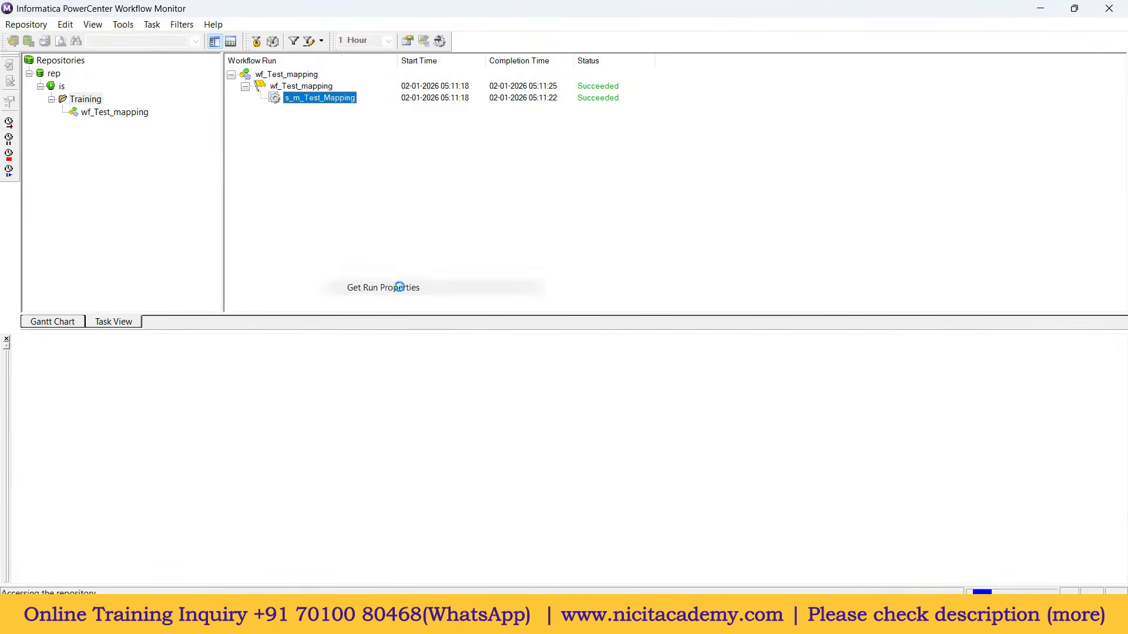
pyautogui.click(18, 353)
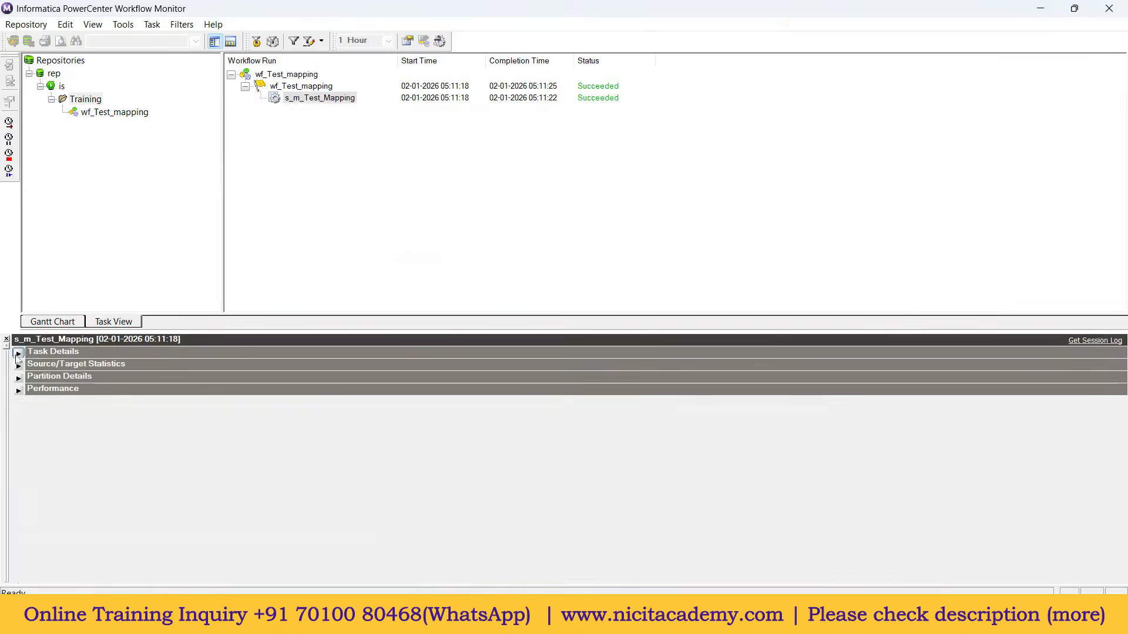
pyautogui.click(19, 366)
pyautogui.click(228, 389)
pyautogui.click(234, 399)
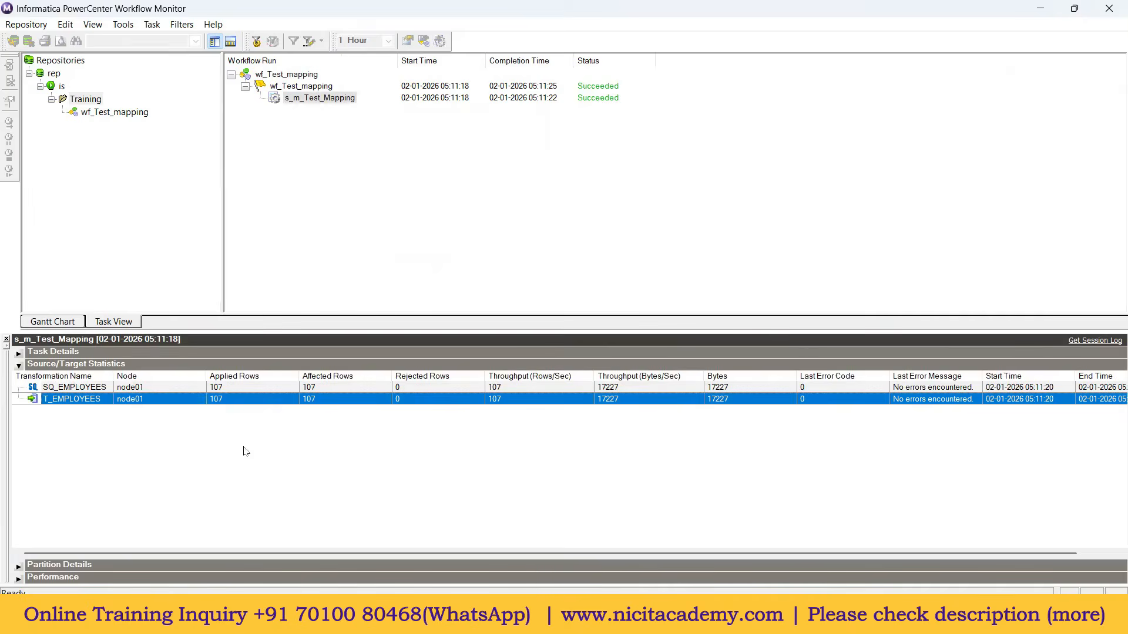
pyautogui.click(221, 390)
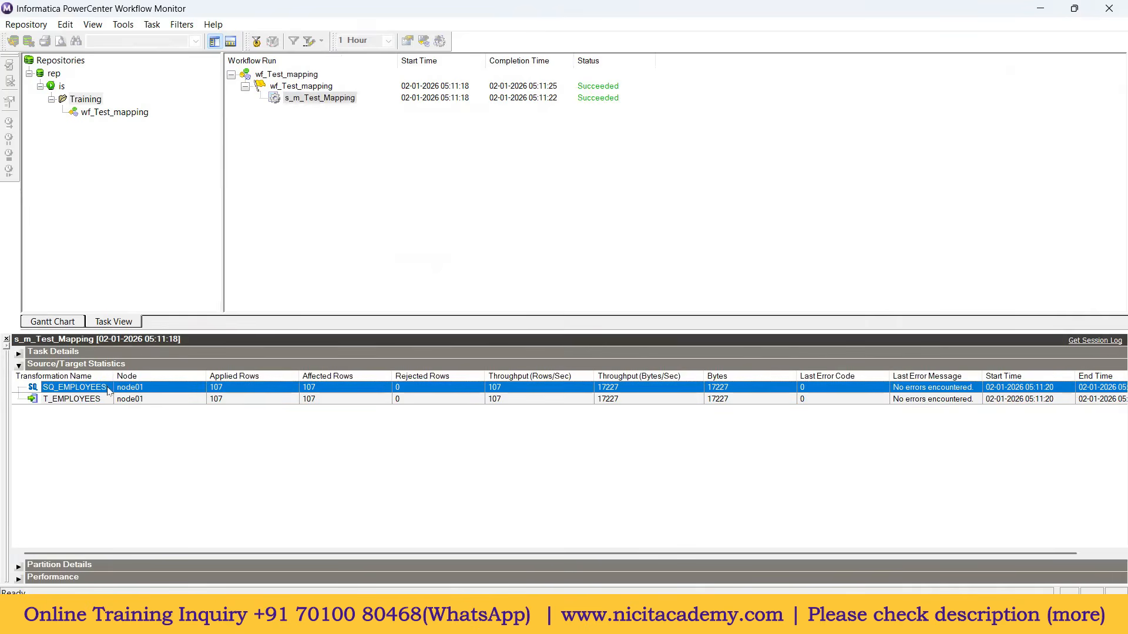
pyautogui.click(144, 400)
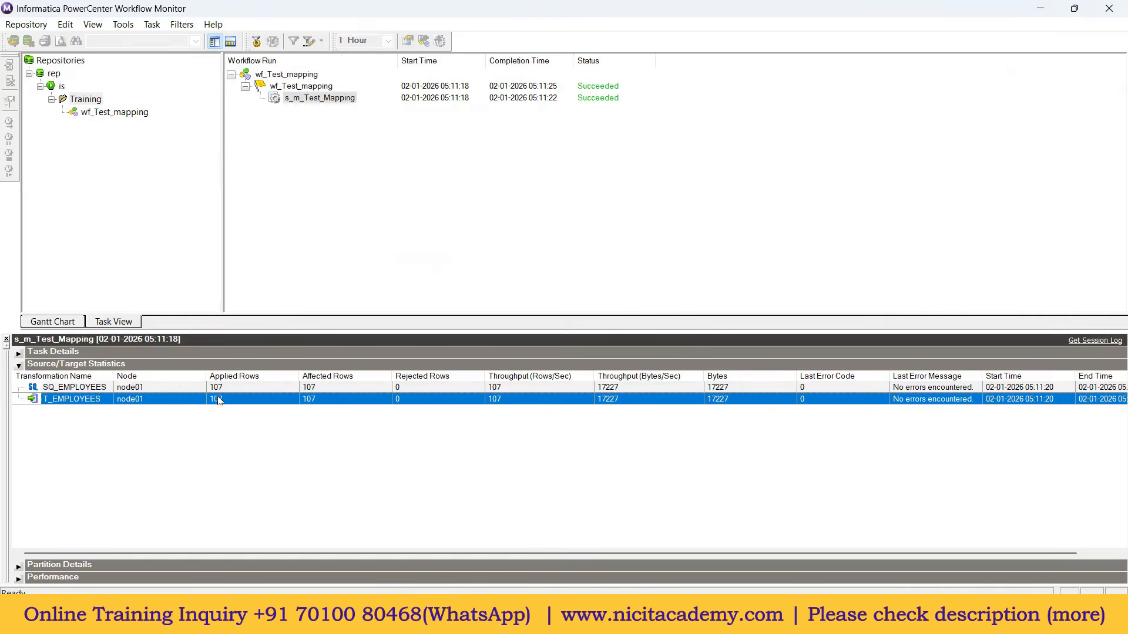
pyautogui.click(327, 100)
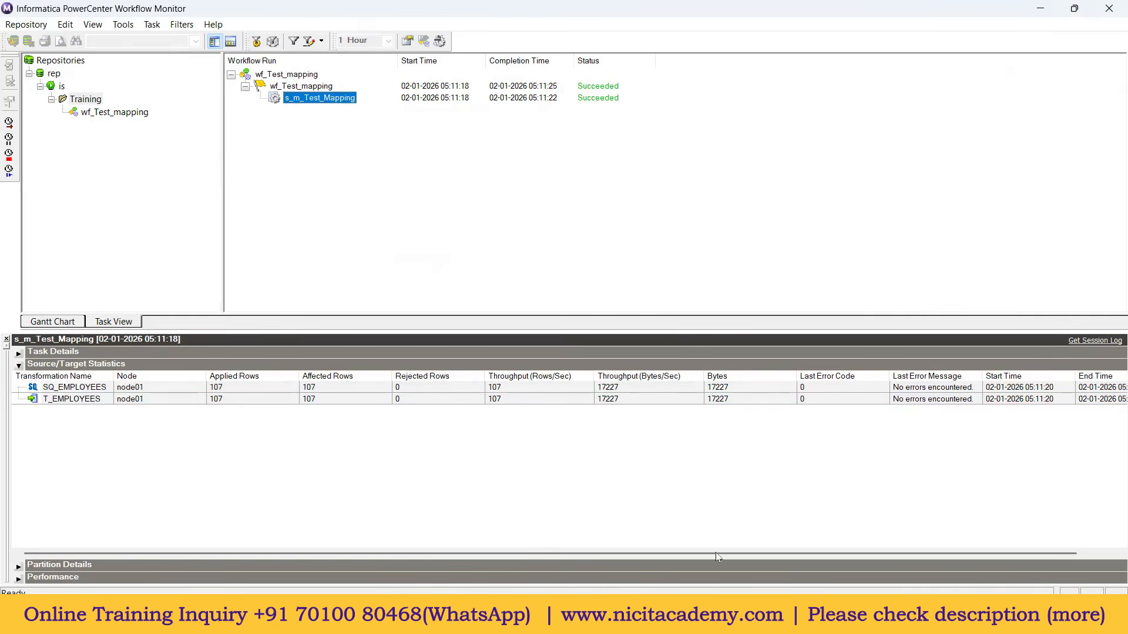
# Step: Rerun the t_employees query in SQL Developer to confirm the employee rows were loaded
pyautogui.moveTo(663, 623)
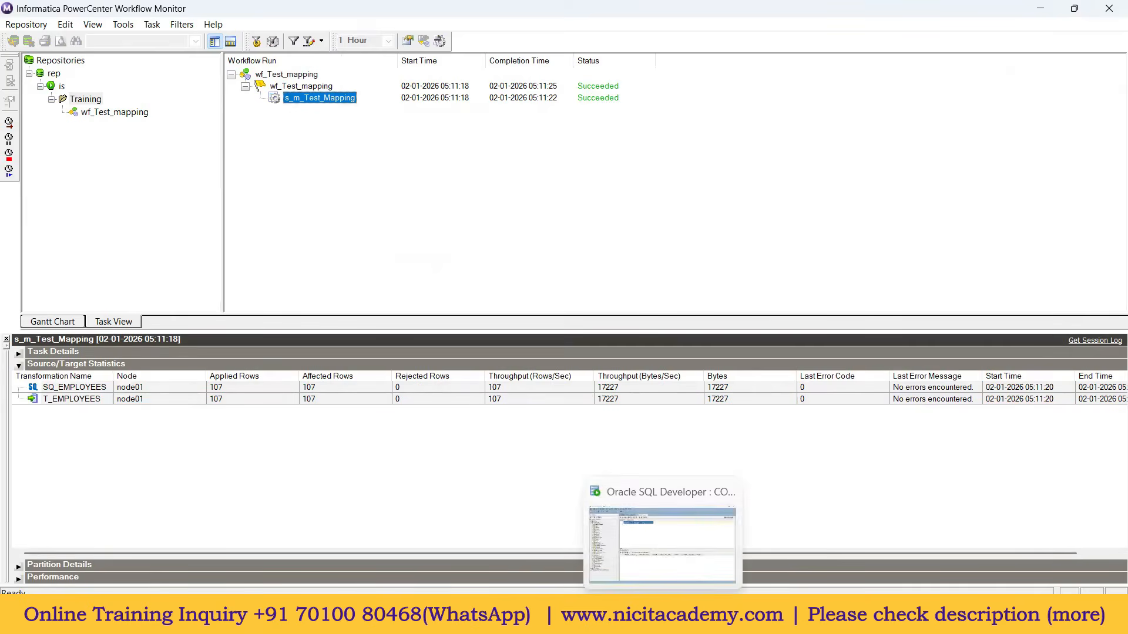
pyautogui.click(662, 544)
pyautogui.moveTo(506, 131); pyautogui.dragTo(247, 93)
pyautogui.click(239, 91)
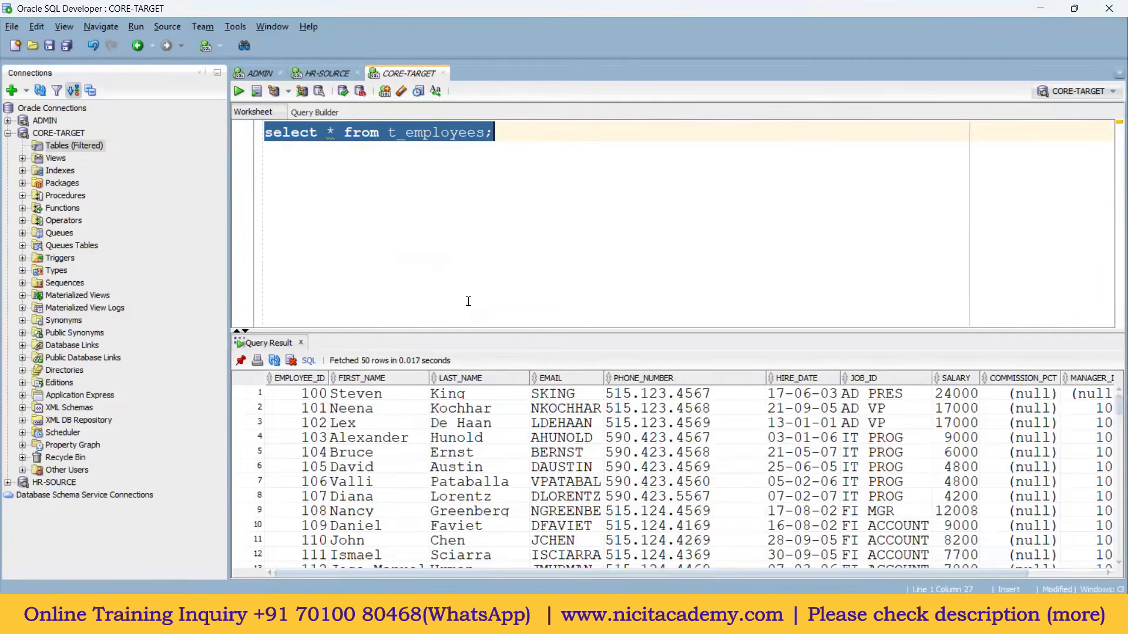
pyautogui.moveTo(469, 331); pyautogui.dragTo(468, 235)
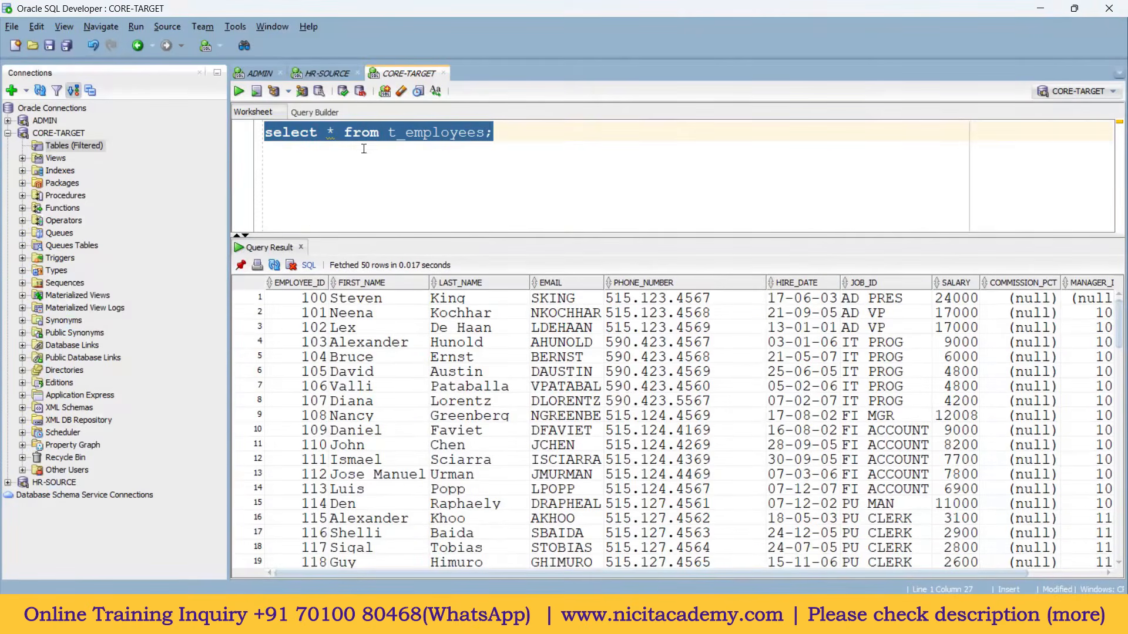
pyautogui.click(510, 618)
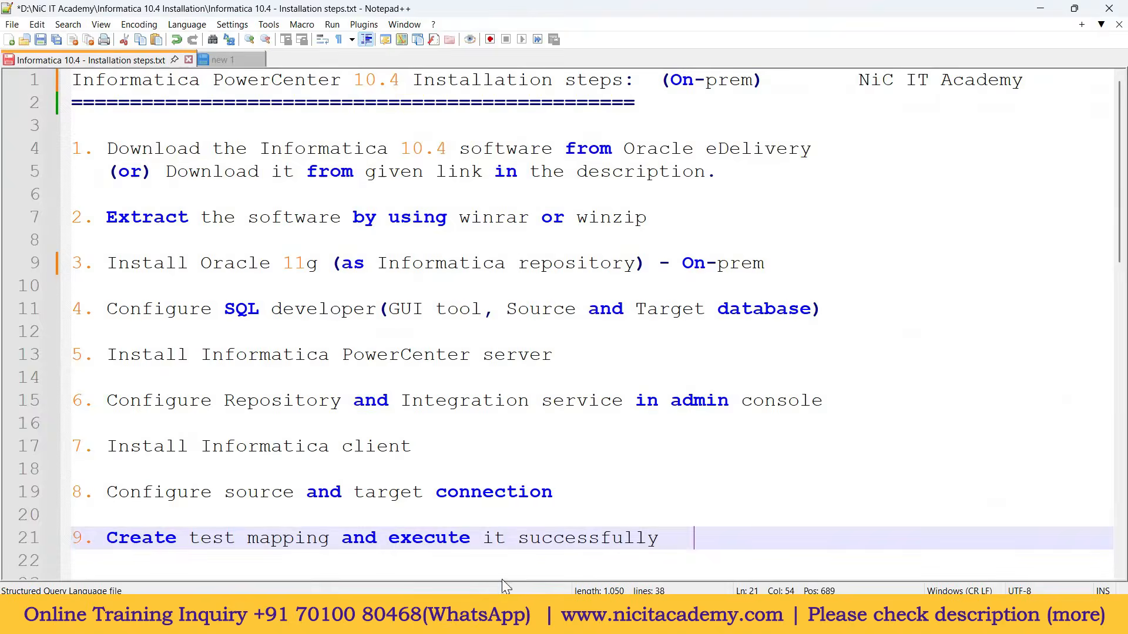
# Step: Review the installation steps in Notepad++ and highlight the line 34 question about reopening Informatica
pyautogui.click(75, 147)
pyautogui.moveTo(86, 157); pyautogui.dragTo(659, 542)
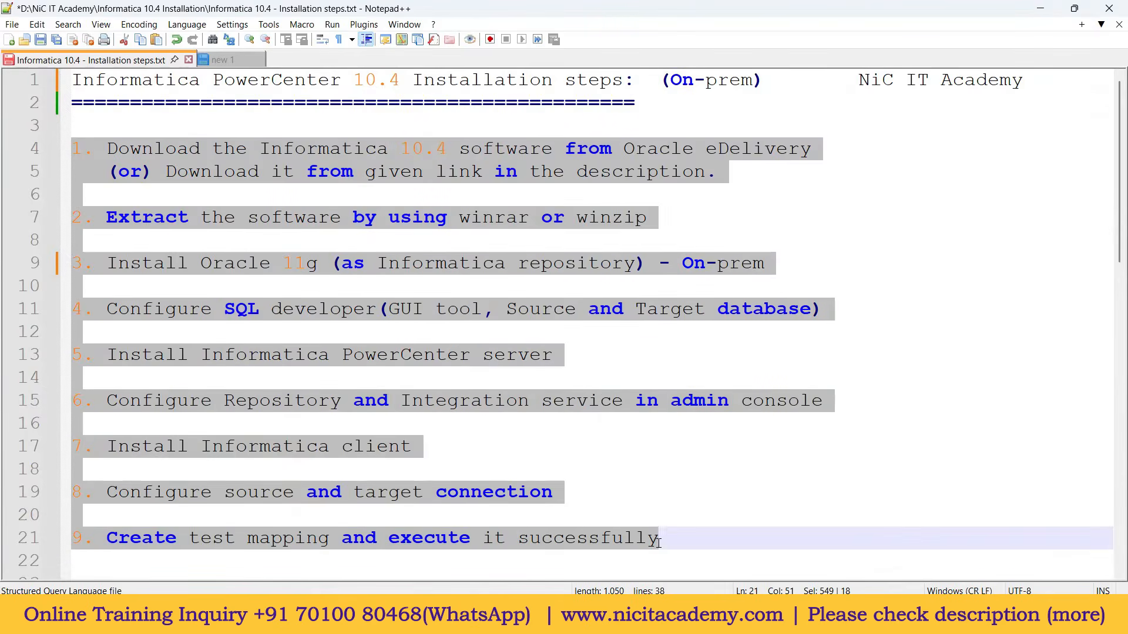
pyautogui.click(506, 539)
pyautogui.moveTo(660, 539); pyautogui.dragTo(106, 538)
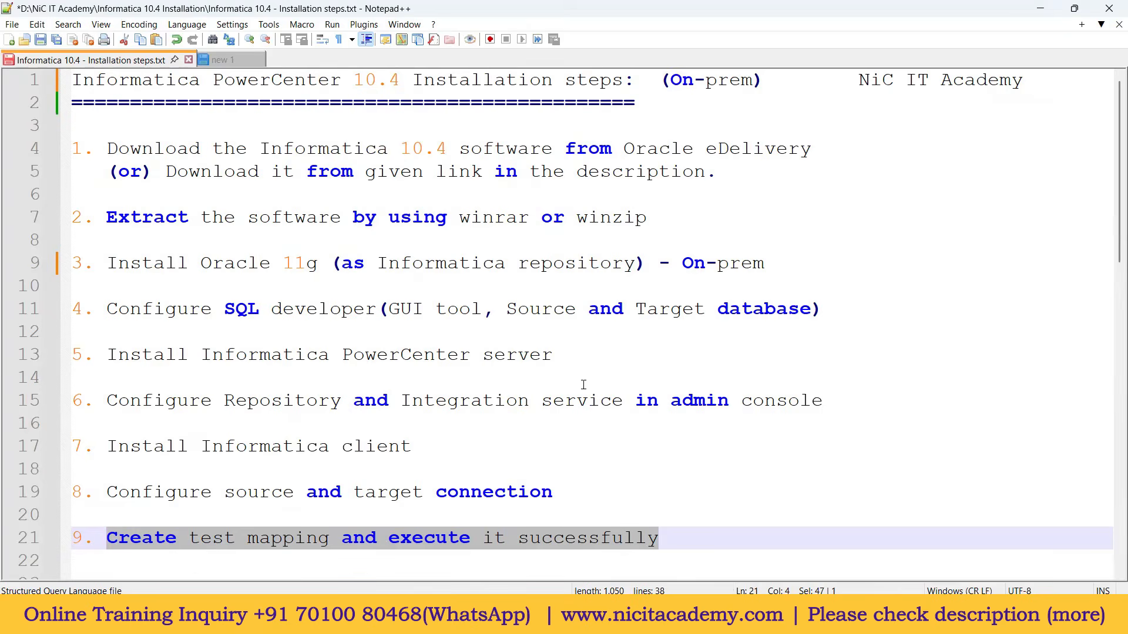
pyautogui.scroll(-9, 583, 385)
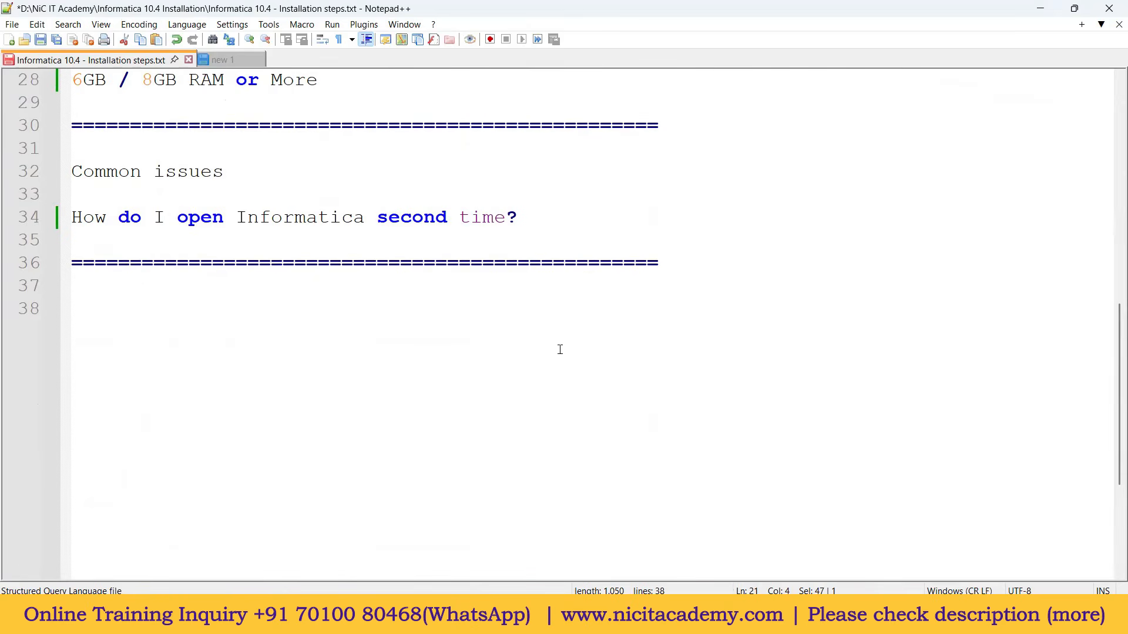
pyautogui.moveTo(72, 217); pyautogui.dragTo(520, 218)
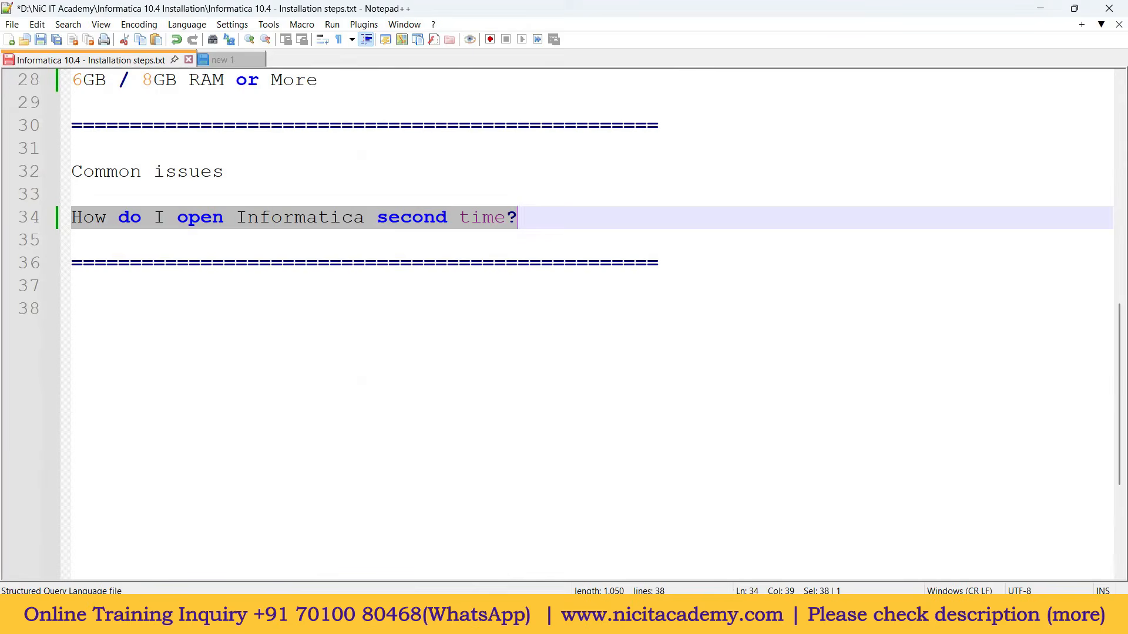
# Step: Close SQL Developer with all worksheets deselected so none are saved
pyautogui.click(663, 619)
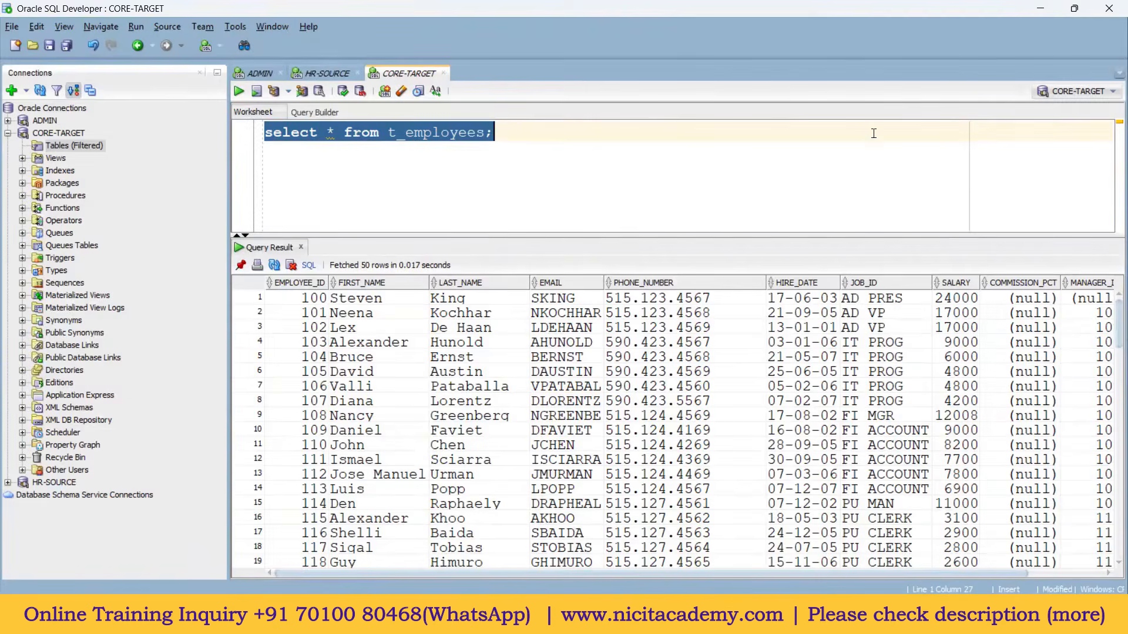
pyautogui.click(1107, 9)
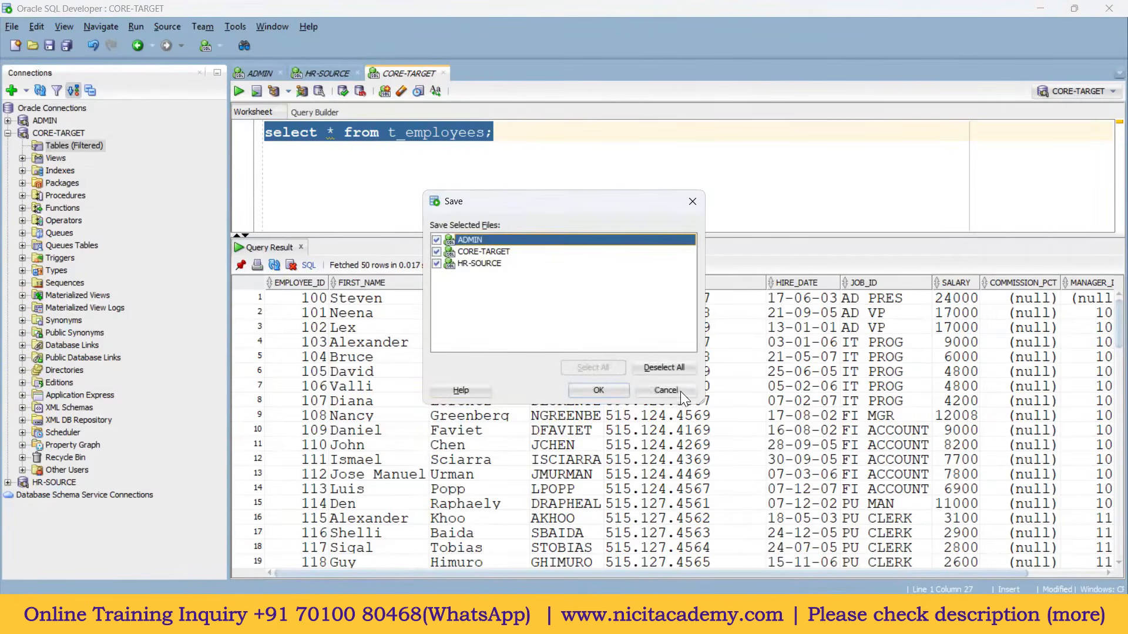
pyautogui.click(659, 368)
pyautogui.click(603, 388)
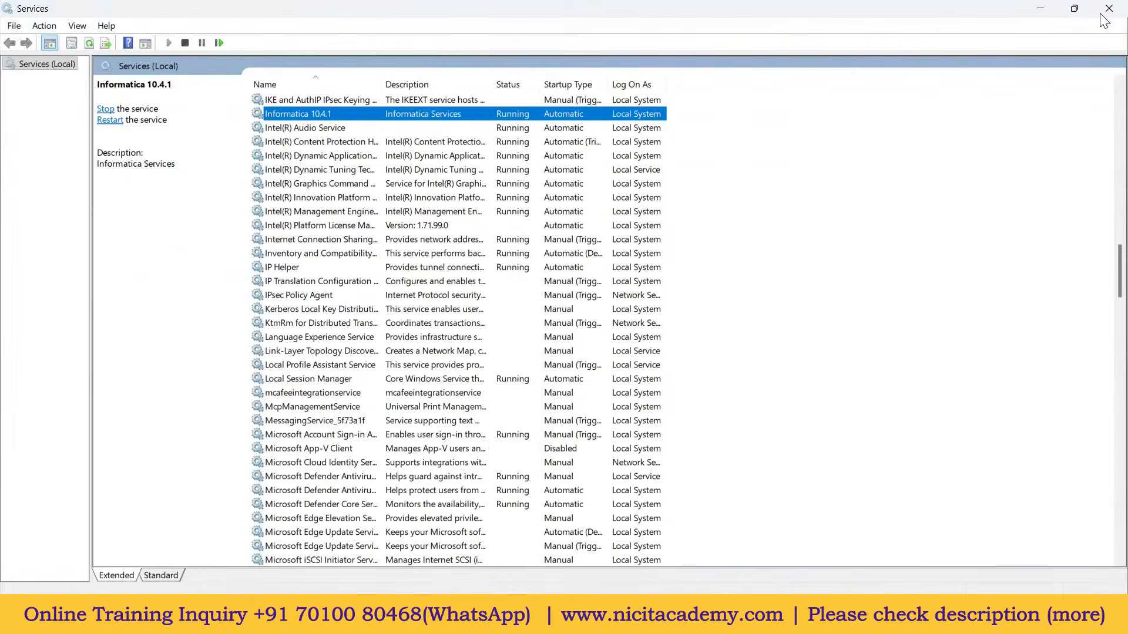
# Step: Disconnect Workflow Manager from the rep repository and close Workflow Manager
pyautogui.click(758, 617)
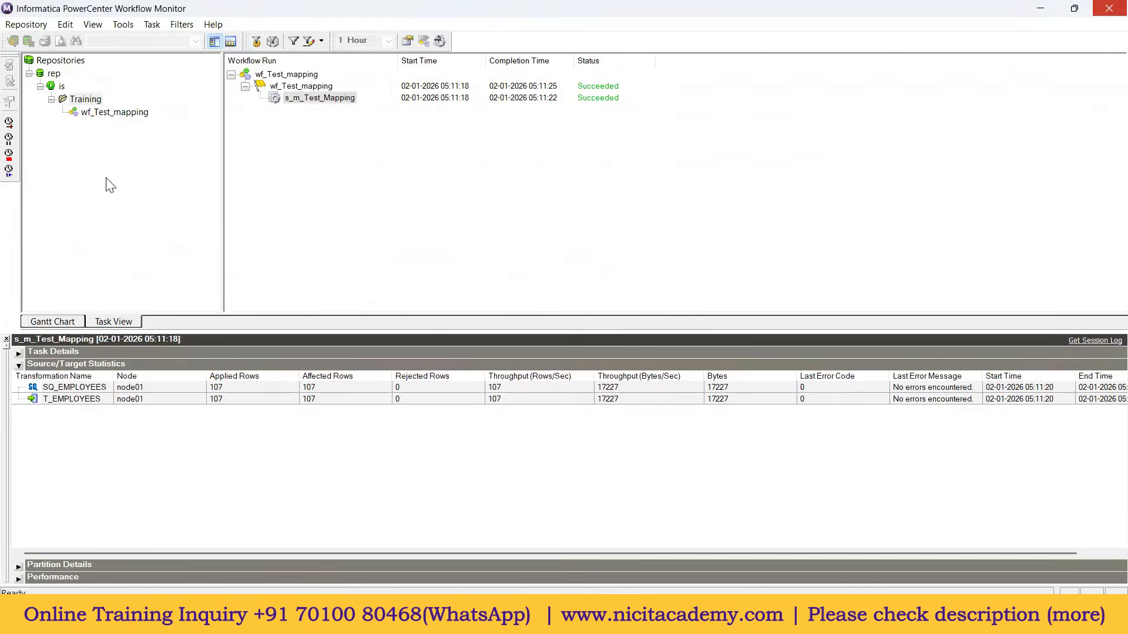
pyautogui.hotkey('alt', 'Tab')
pyautogui.rightClick(64, 111)
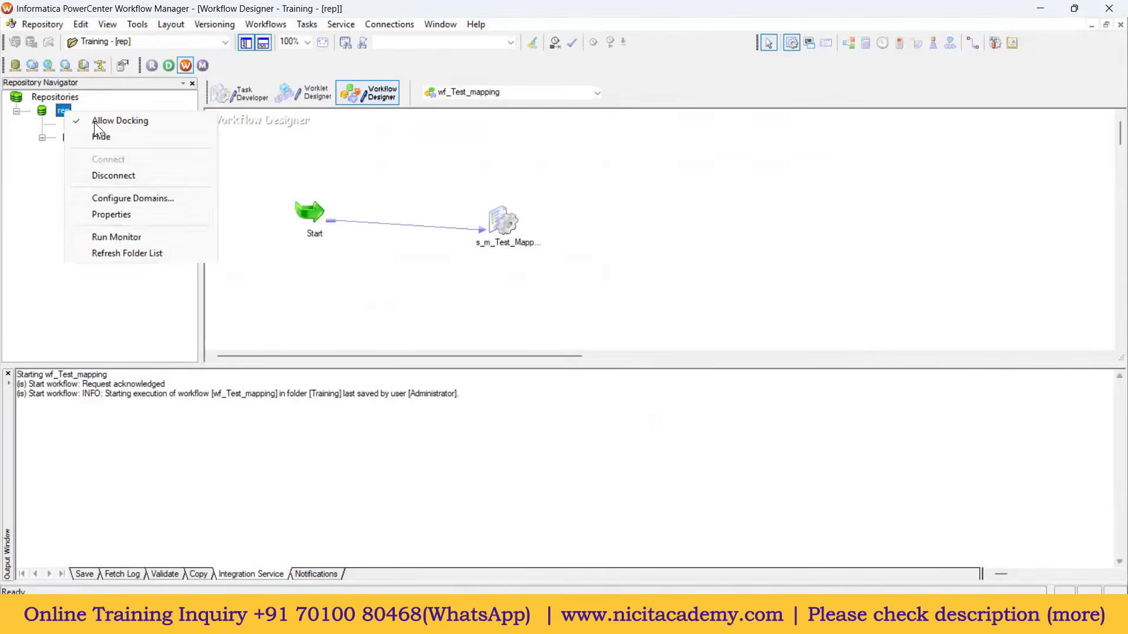
pyautogui.click(116, 176)
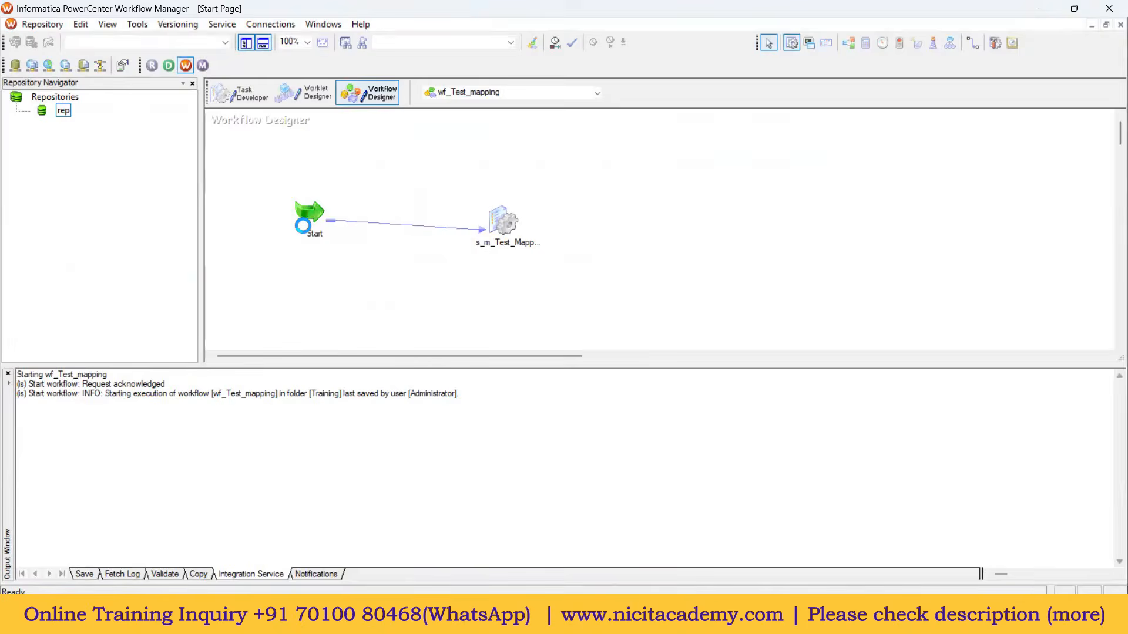
pyautogui.click(1107, 11)
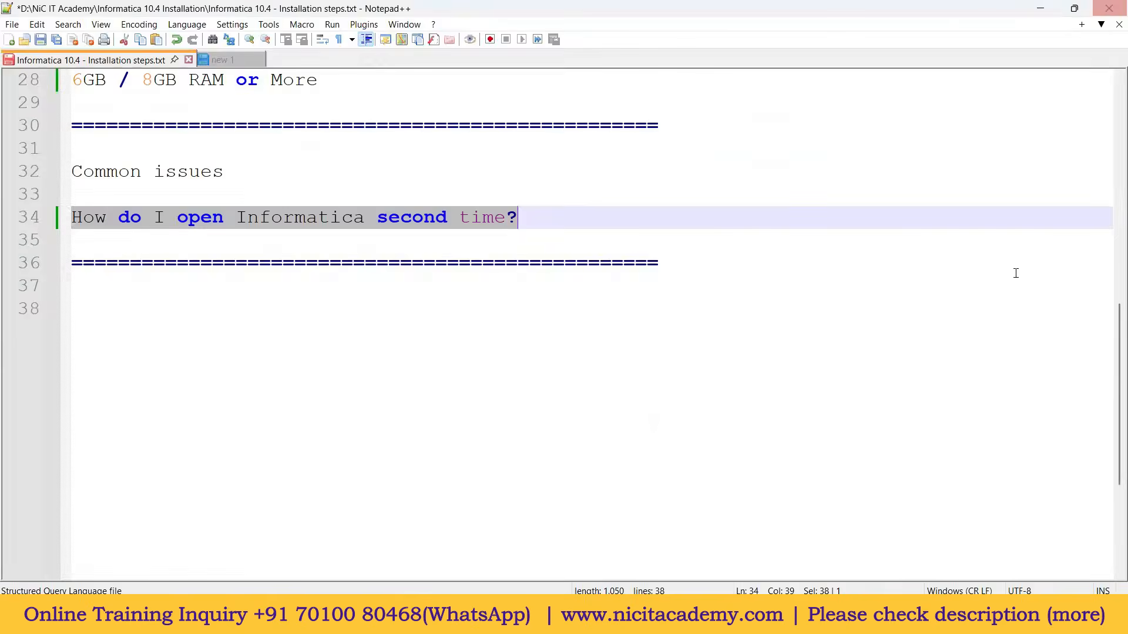
# Step: Disconnect the rep repository in both PowerCenter Designer and Repository Manager
pyautogui.hotkey('alt', 'Tab')
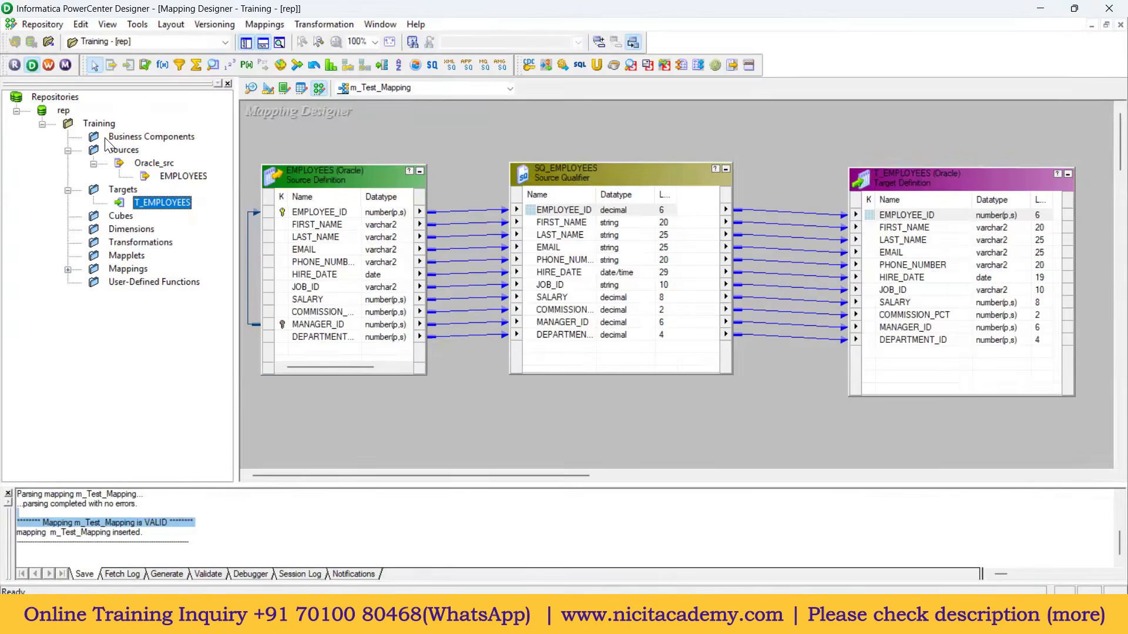
pyautogui.rightClick(64, 110)
pyautogui.click(114, 174)
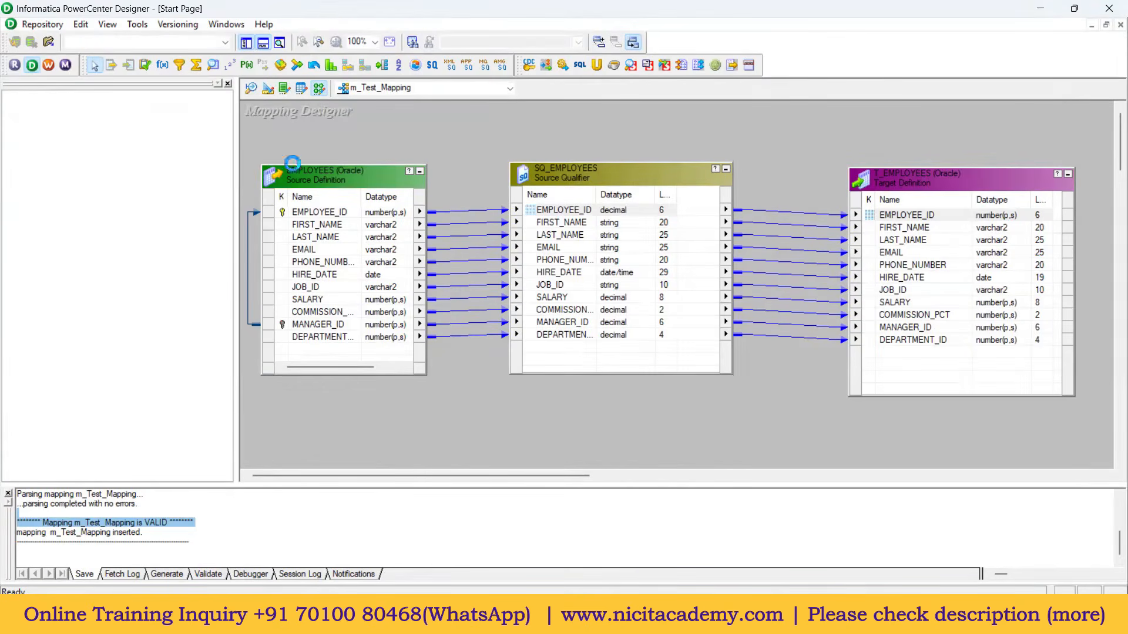
pyautogui.click(787, 617)
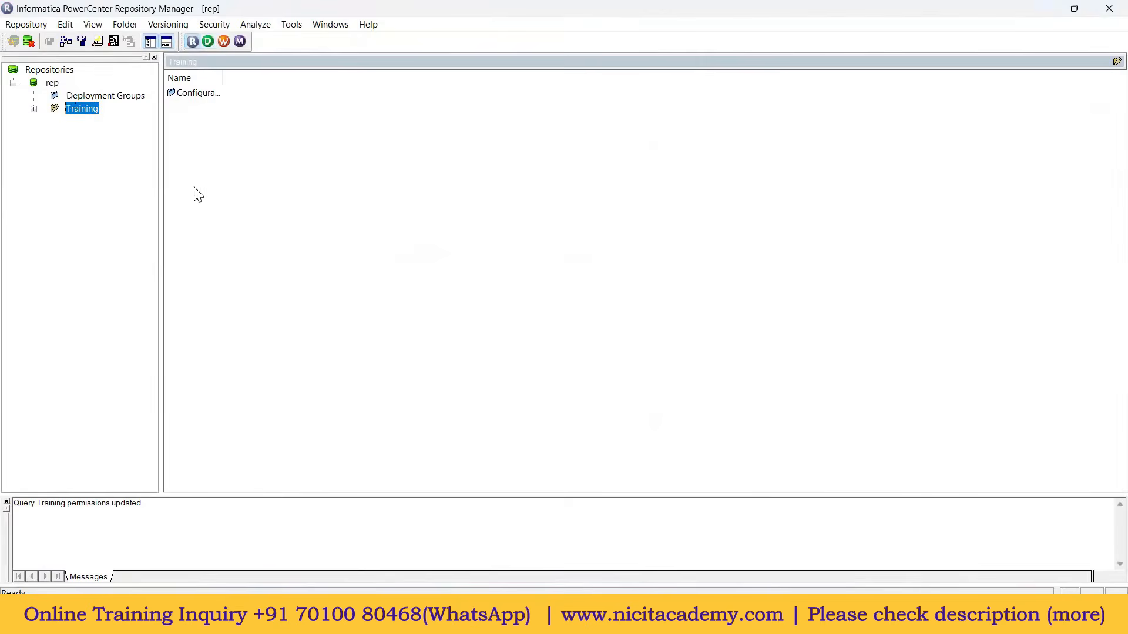
pyautogui.rightClick(54, 85)
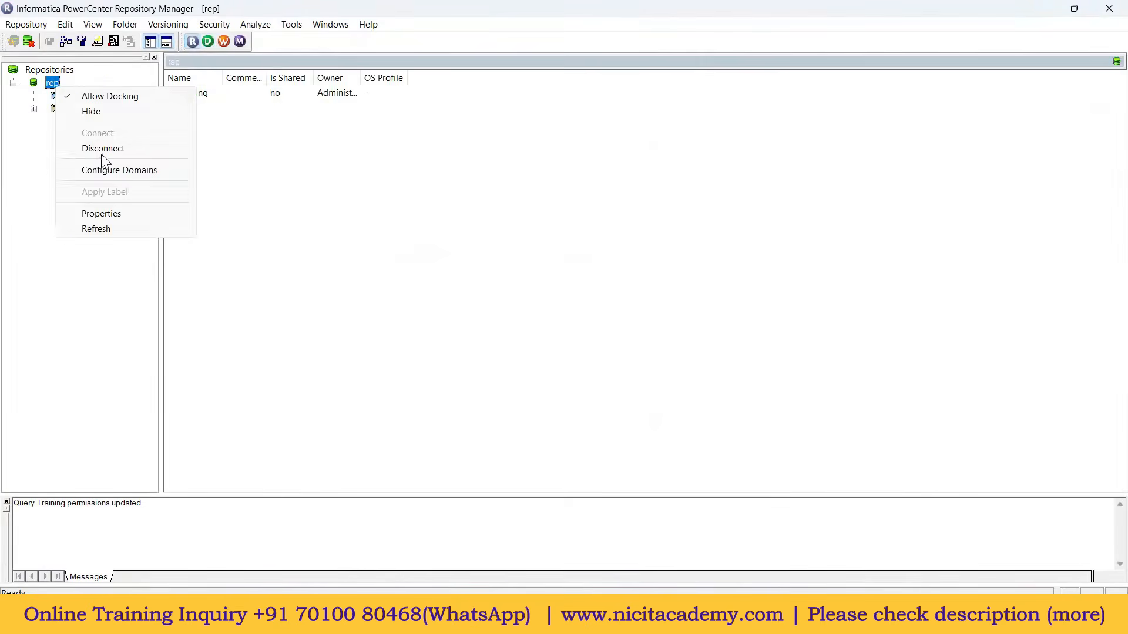
pyautogui.click(100, 148)
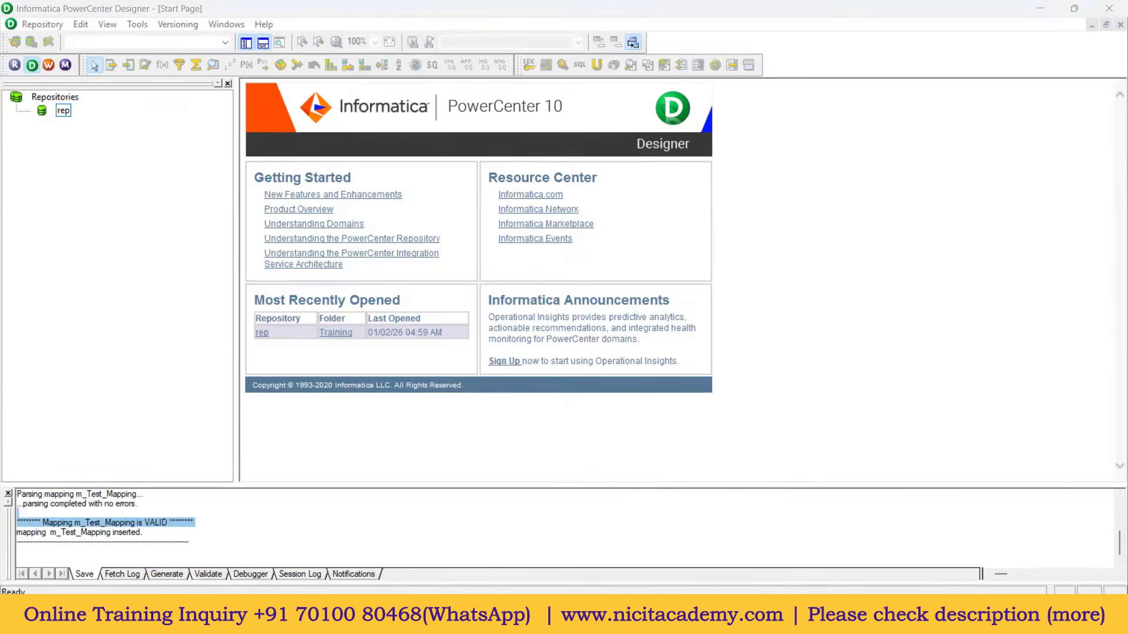
pyautogui.click(700, 616)
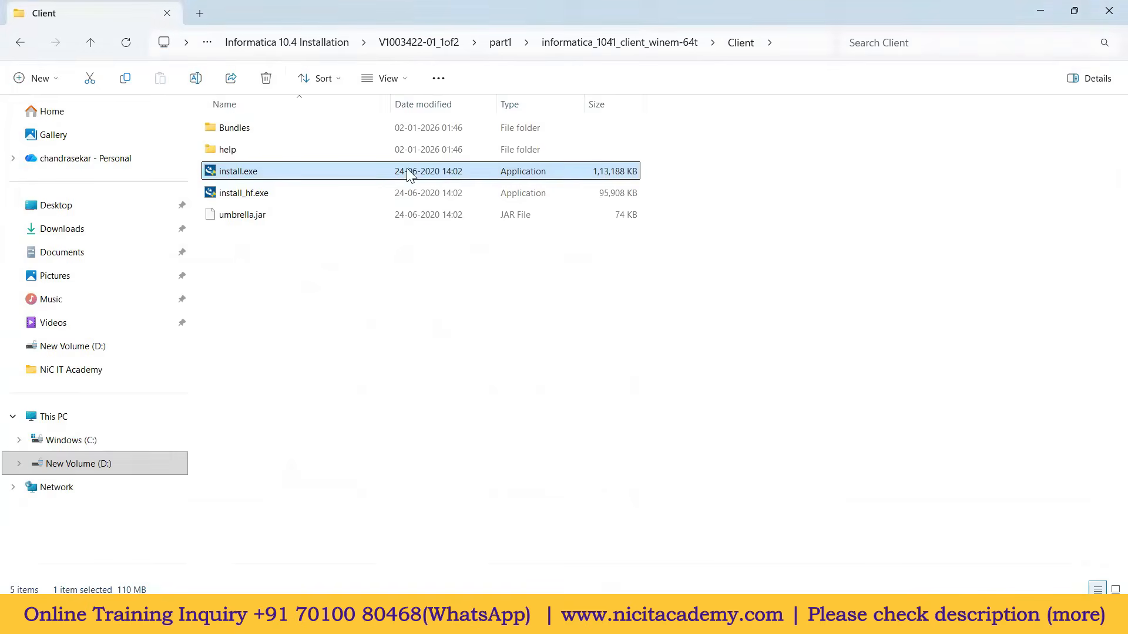
# Step: Copy the sqldeveloper-24.3.1.347.1826-x64 folder from Informatica 10.4 Installation to Windows (C:)
pyautogui.click(340, 49)
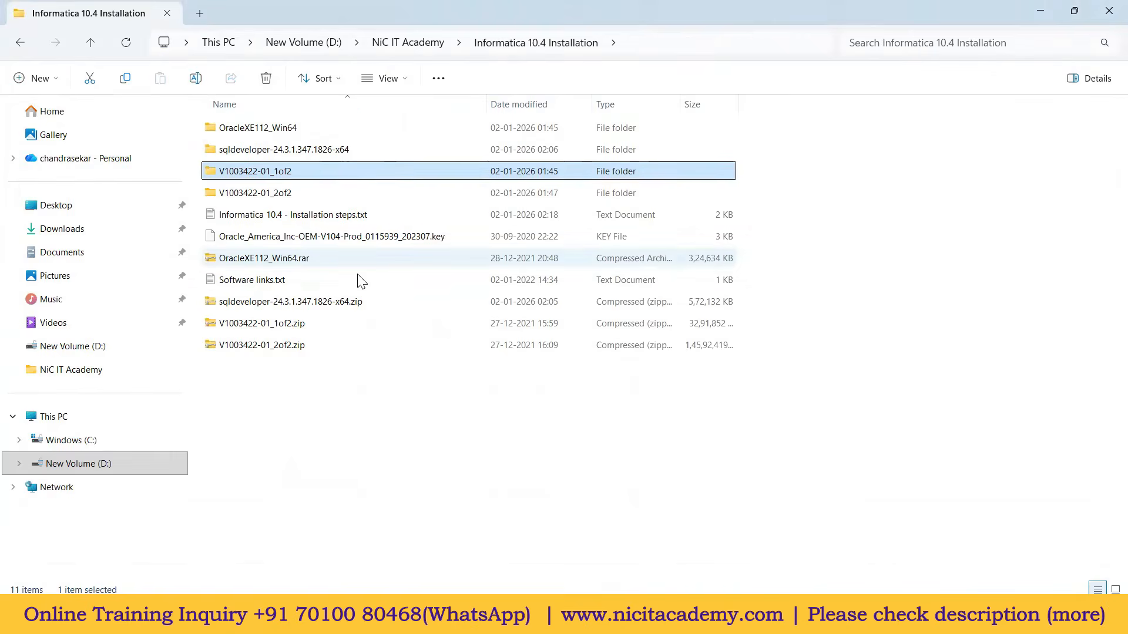
pyautogui.click(317, 153)
pyautogui.hotkey('ctrl', 'c')
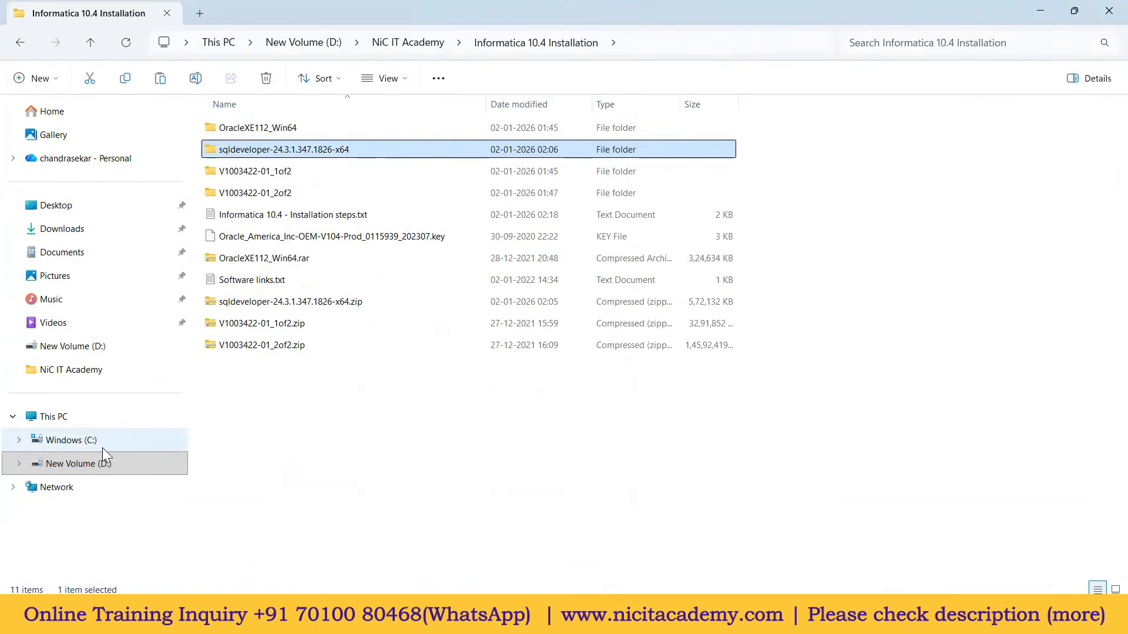
pyautogui.click(90, 446)
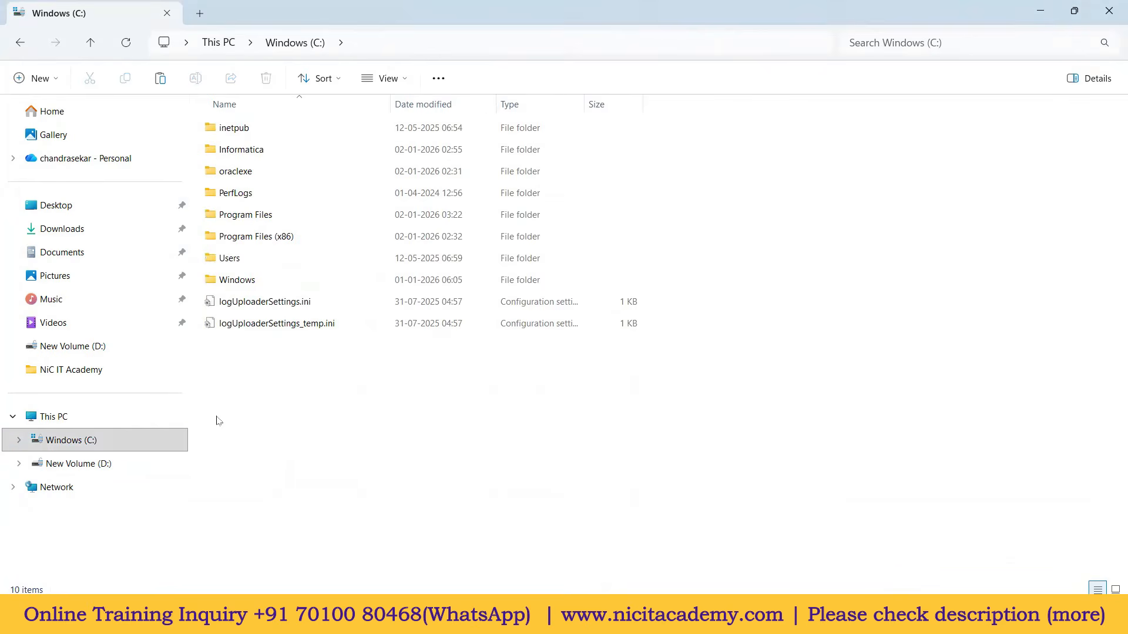
pyautogui.hotkey('ctrl', 'v')
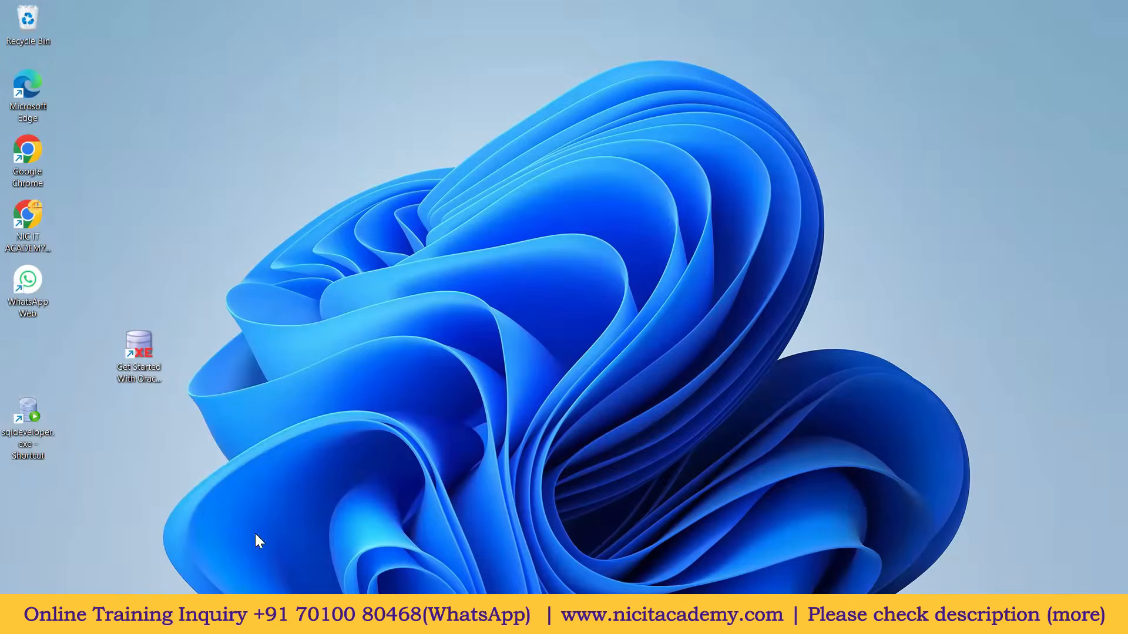
# Step: Launch SQL Developer, dismiss the Welcome Page, and log in to HR-SOURCE with its password
pyautogui.doubleClick(30, 414)
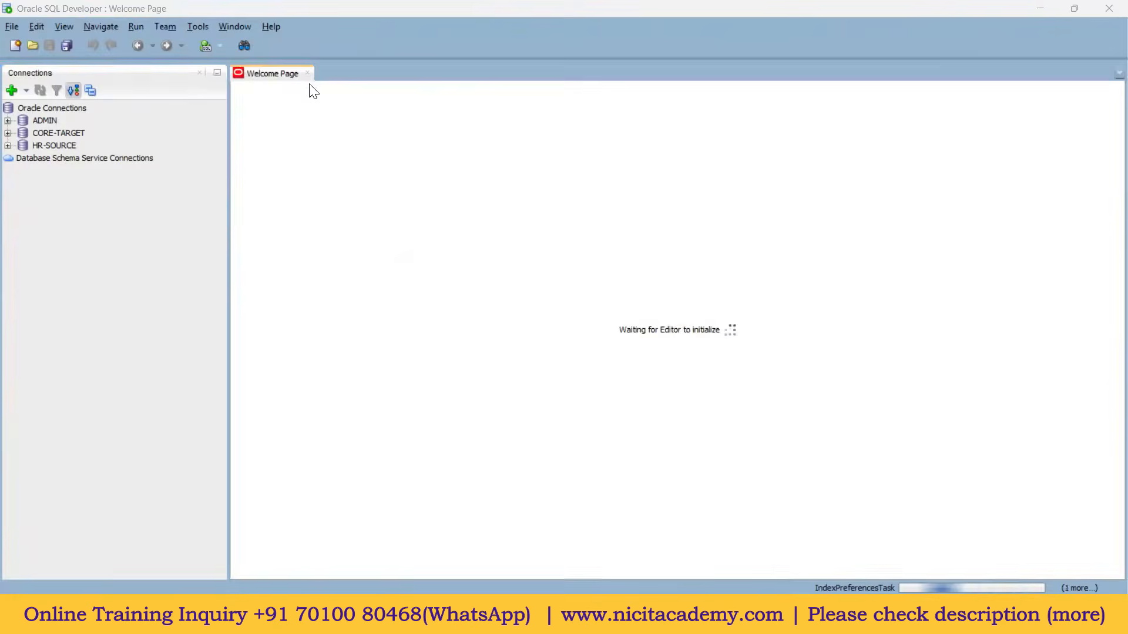
pyautogui.click(307, 74)
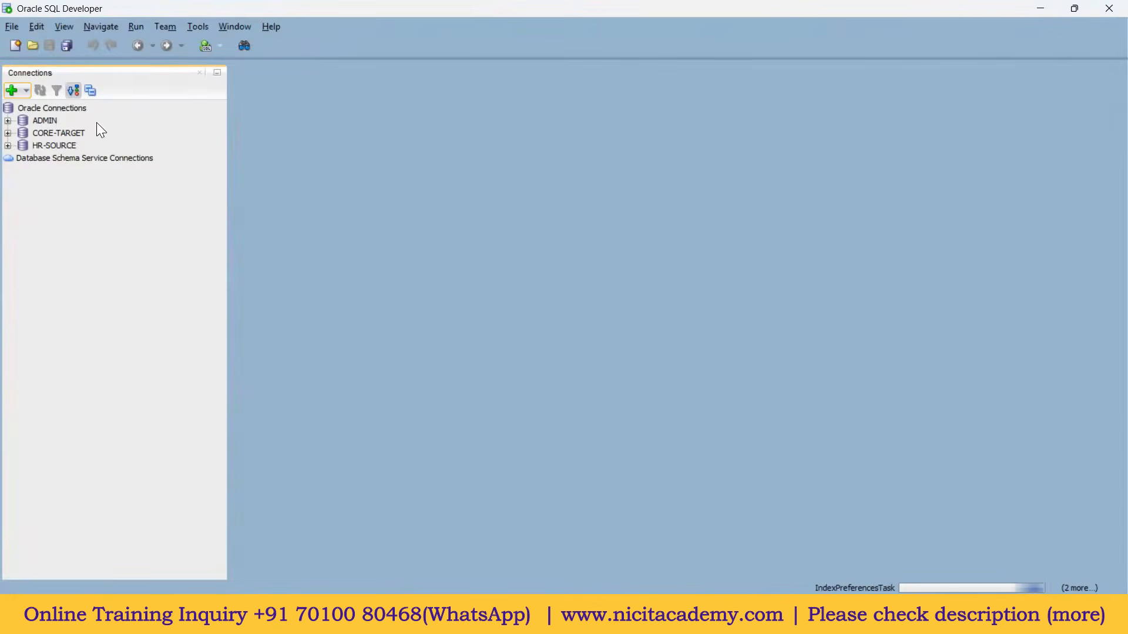
pyautogui.click(8, 145)
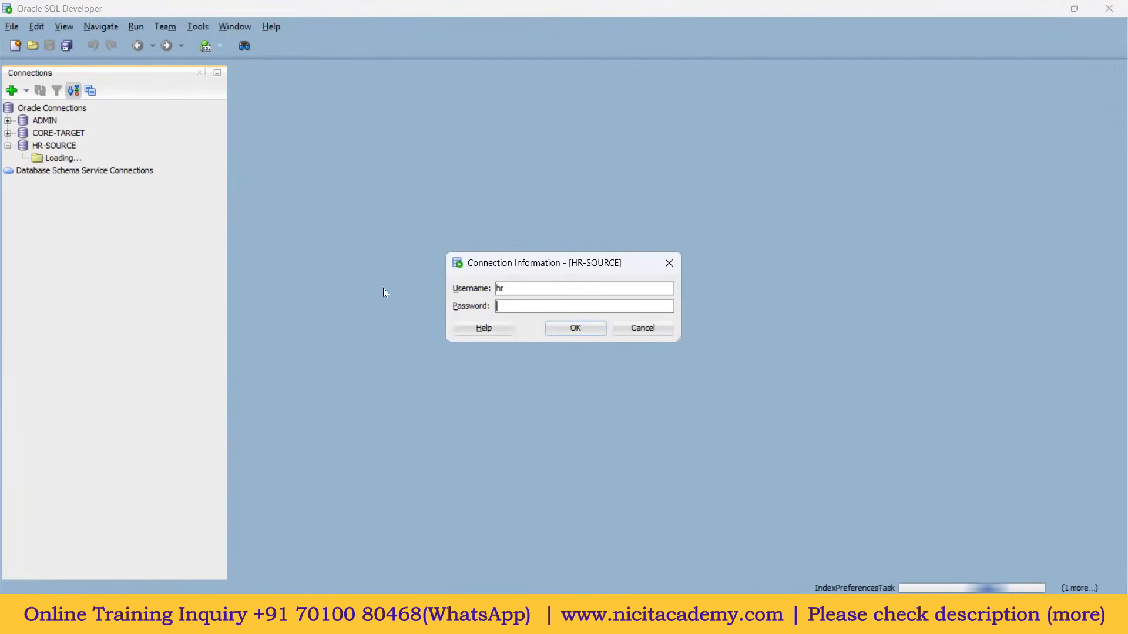
pyautogui.write('hr')
pyautogui.click(563, 333)
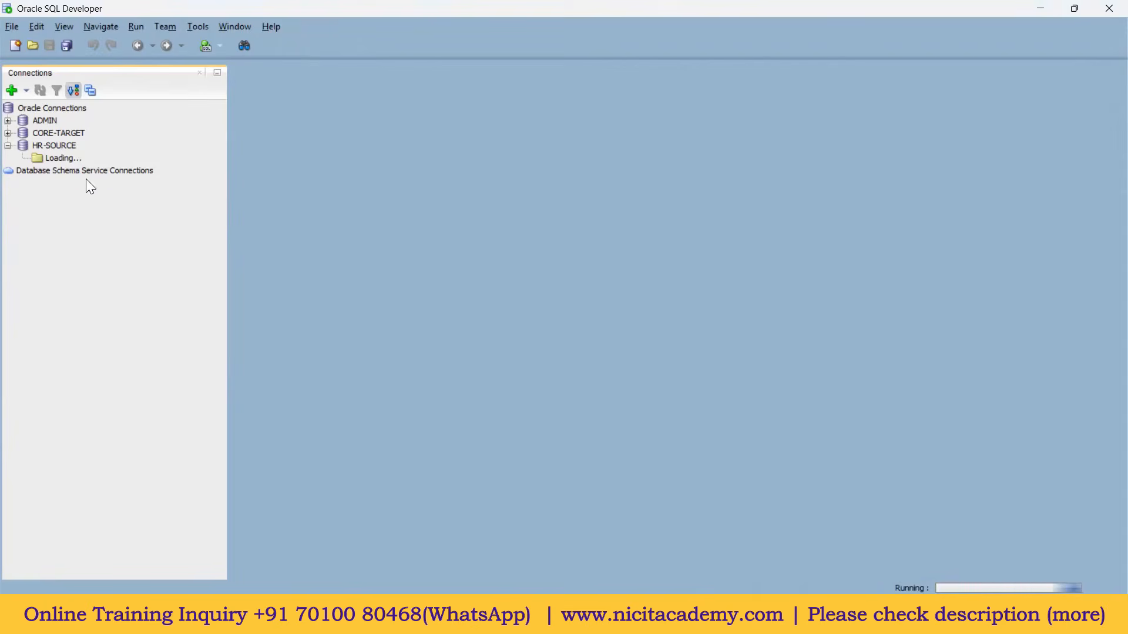
# Step: Connect to CORE-TARGET and place its worksheet tab after the HR-SOURCE one
pyautogui.click(8, 133)
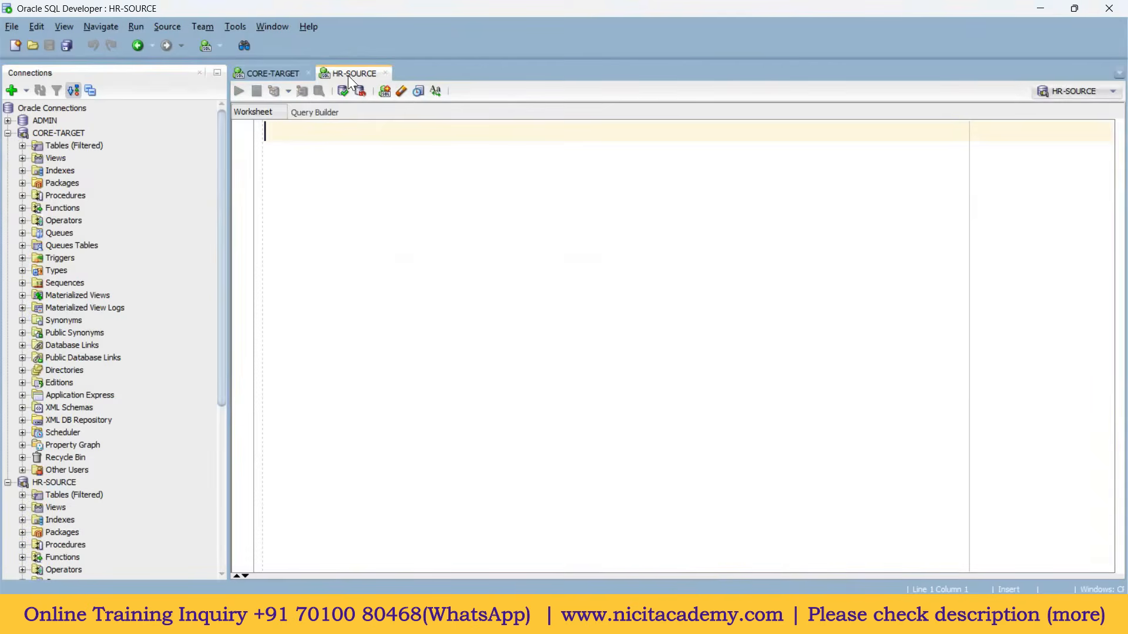
pyautogui.moveTo(278, 74); pyautogui.dragTo(329, 75)
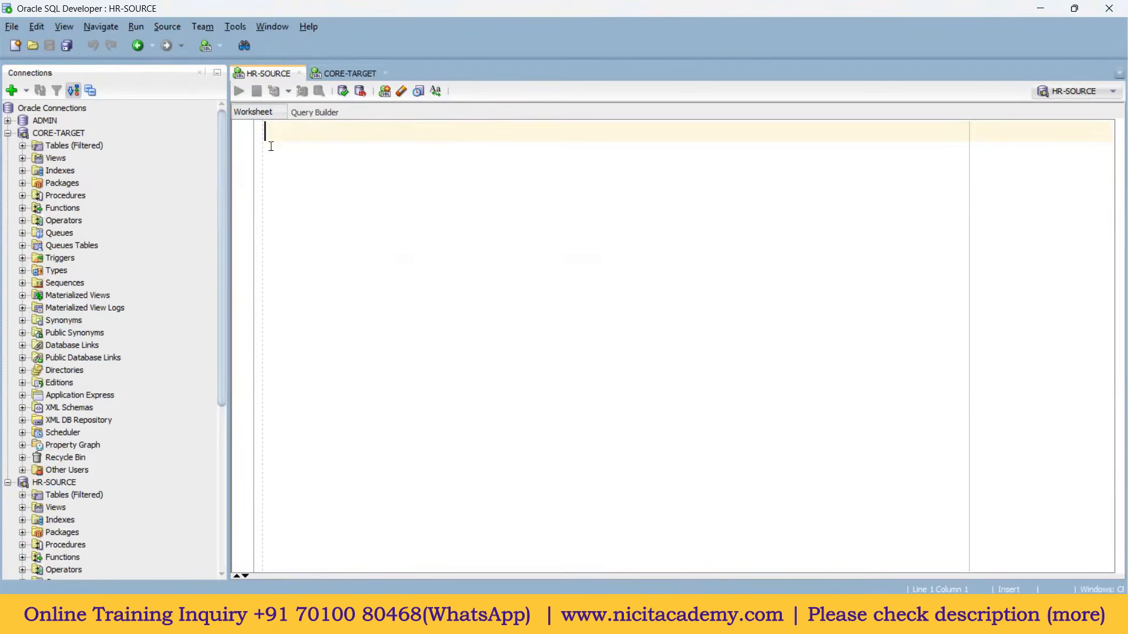
pyautogui.click(8, 133)
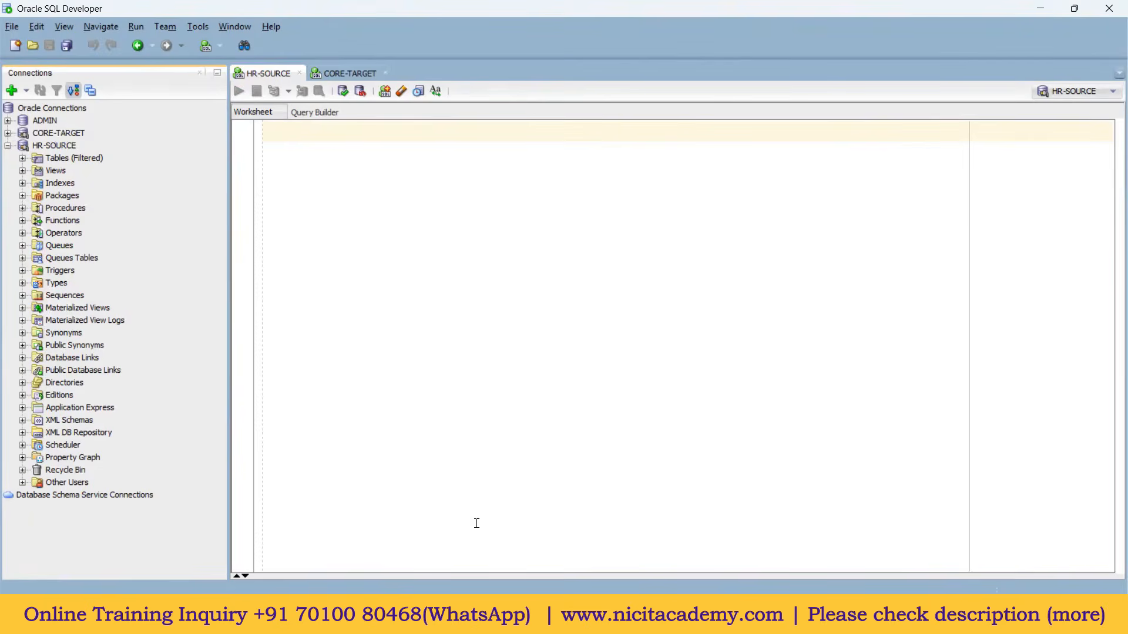
# Step: Run select * from employees; on HR-SOURCE and enlarge the result grid to view the 50 rows
pyautogui.click(325, 223)
pyautogui.write('d')
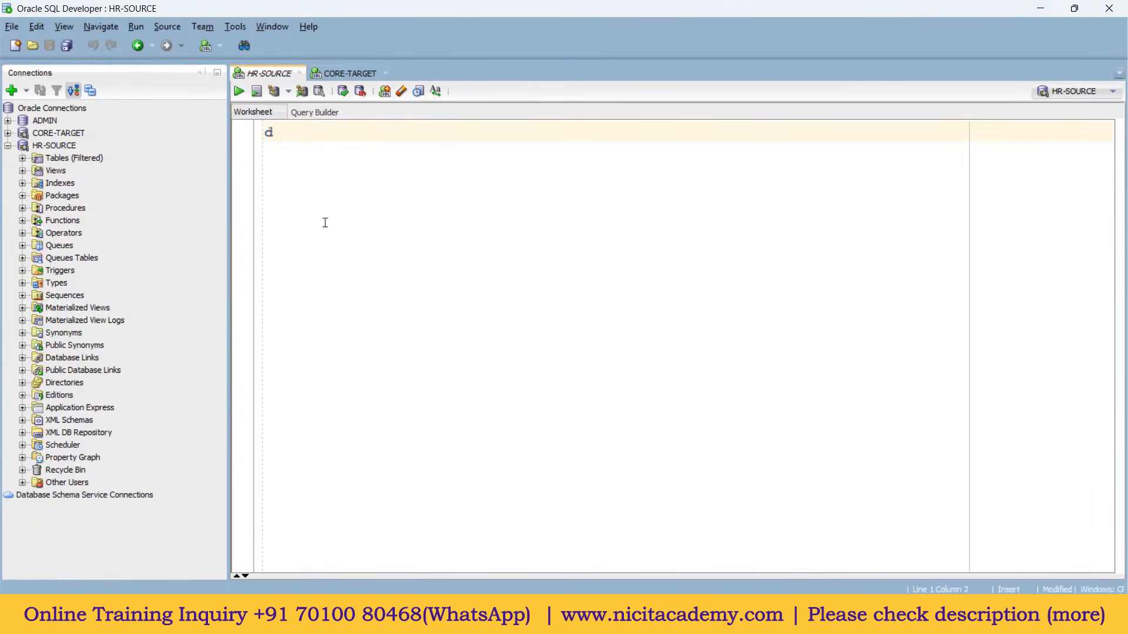
pyautogui.press('BackSpace')
pyautogui.write('select * from ')
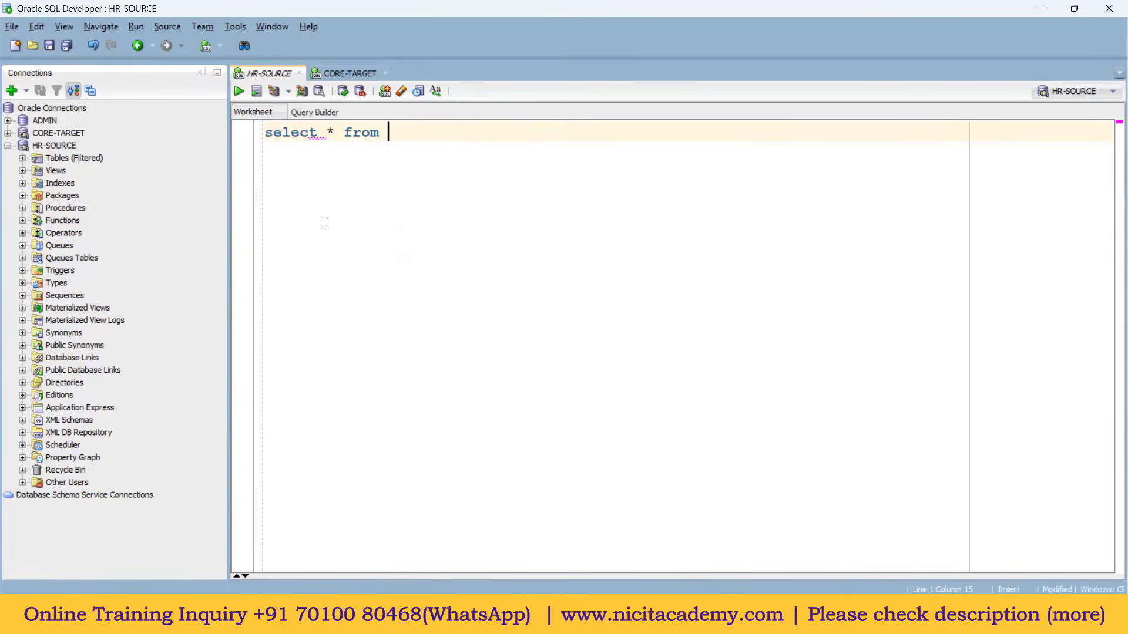
pyautogui.write('employees;')
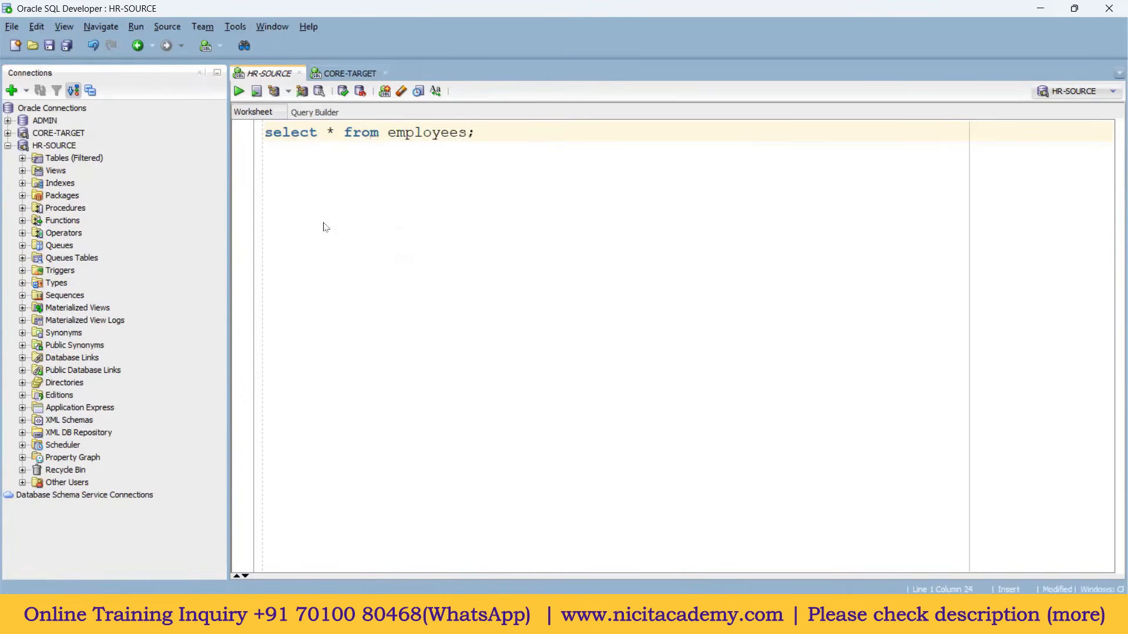
pyautogui.hotkey('ctrl', 'Return')
pyautogui.moveTo(368, 330); pyautogui.dragTo(368, 258)
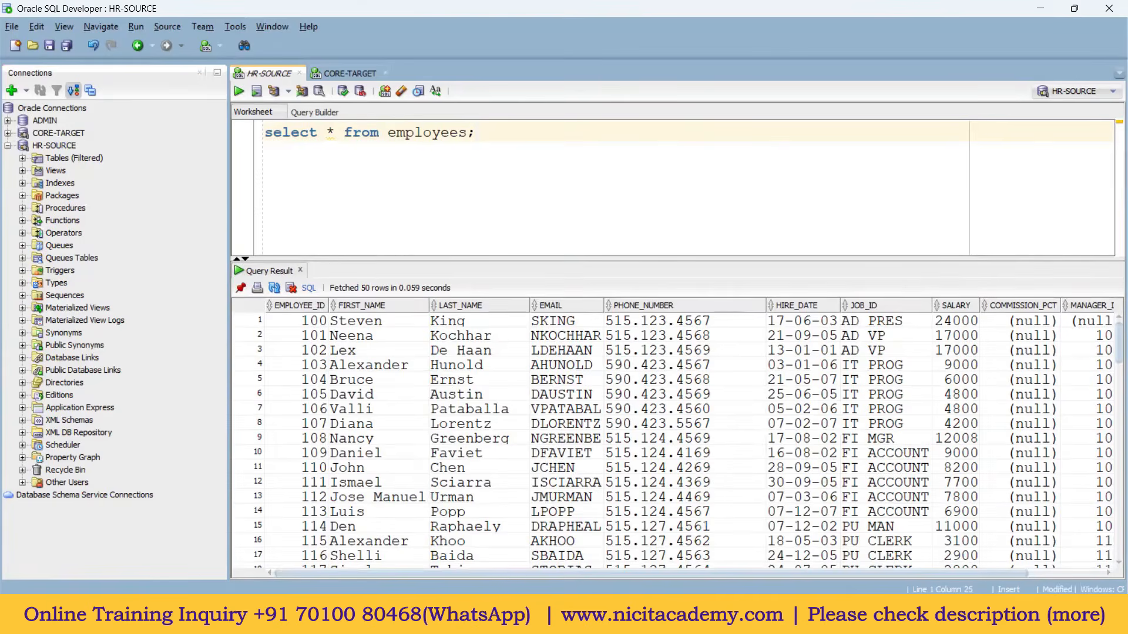
# Step: Launch the Windows Services console from search
pyautogui.click(493, 616)
pyautogui.write('ser')
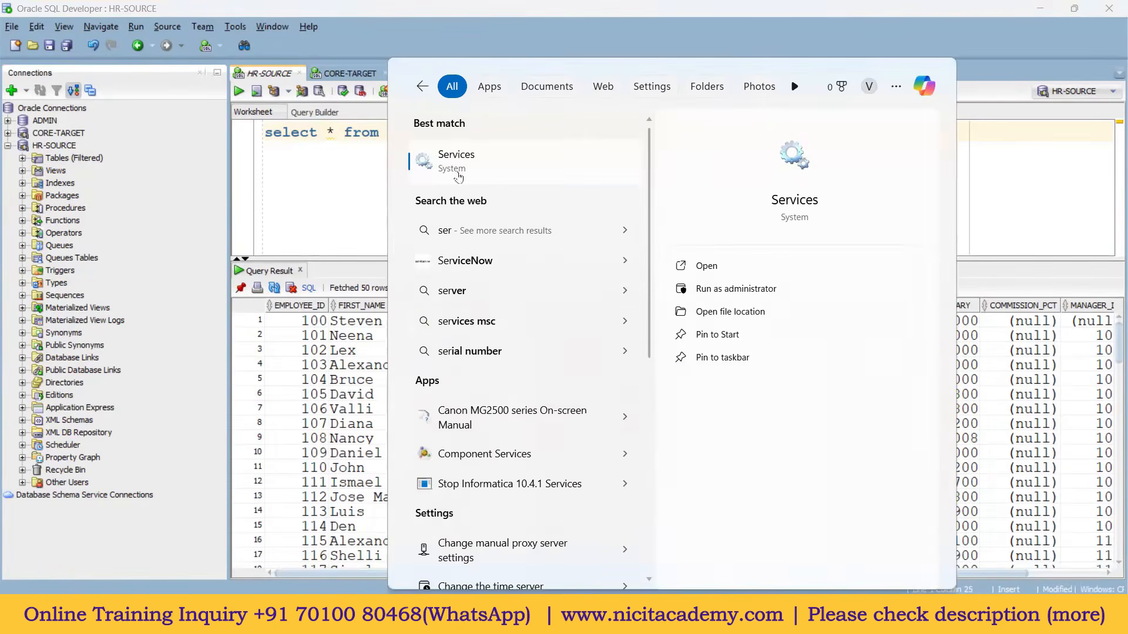
pyautogui.click(463, 168)
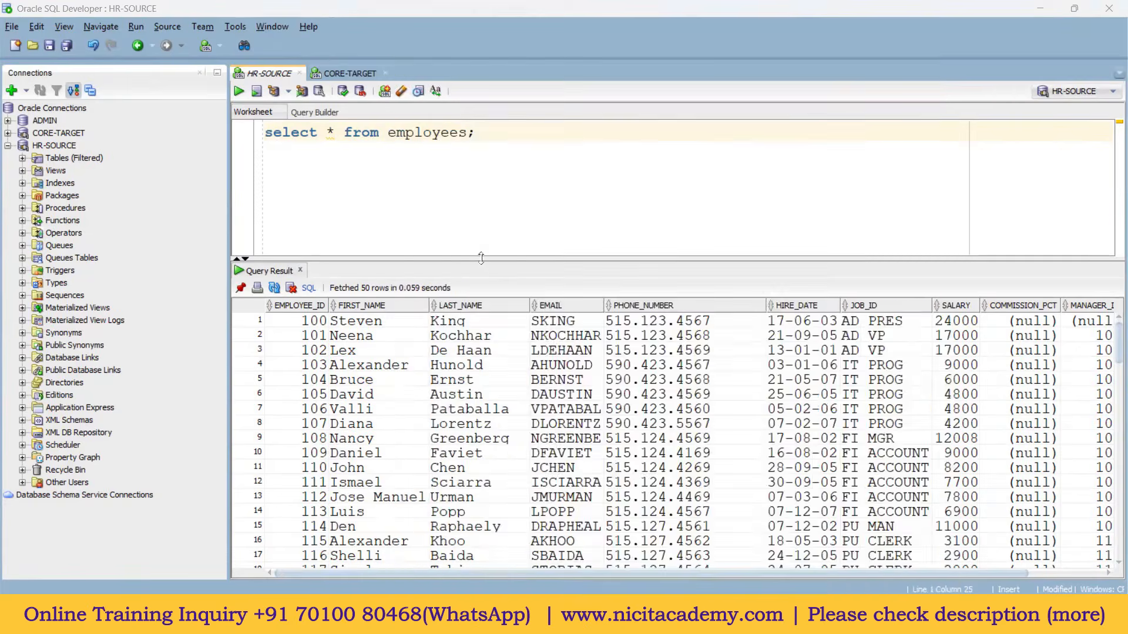
# Step: Jump to the Informatica 10.4.1 service and confirm it is Running with Automatic startup
pyautogui.write('in')
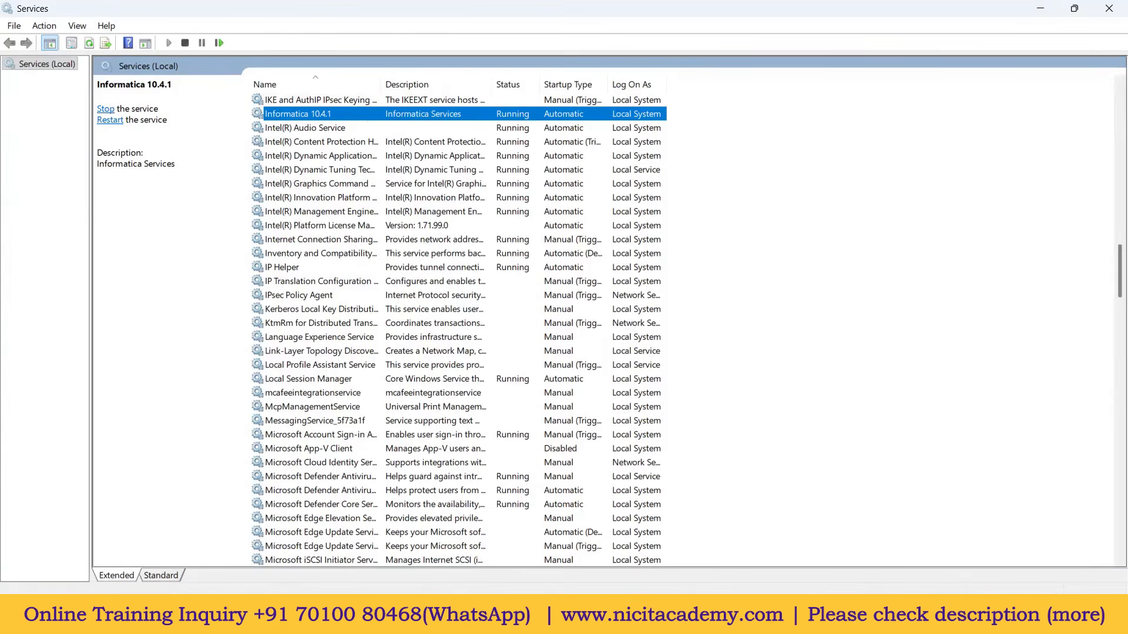
pyautogui.click(411, 616)
# Step: Launch PowerCenter Designer, dismiss the startup tip and maximize the window
pyautogui.write('des')
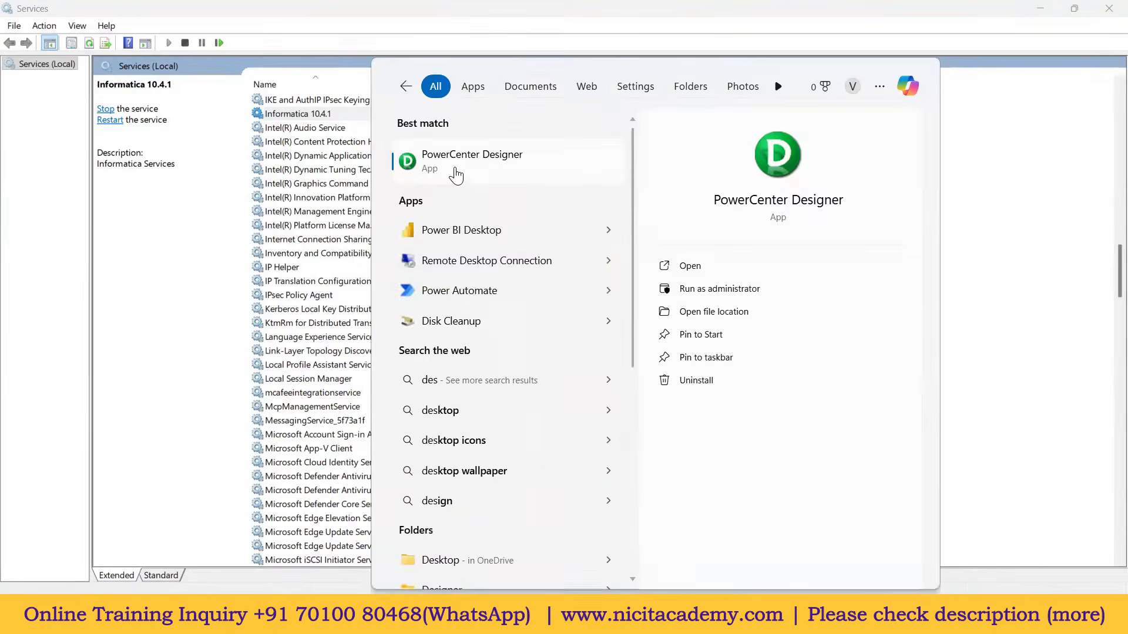
pyautogui.click(462, 176)
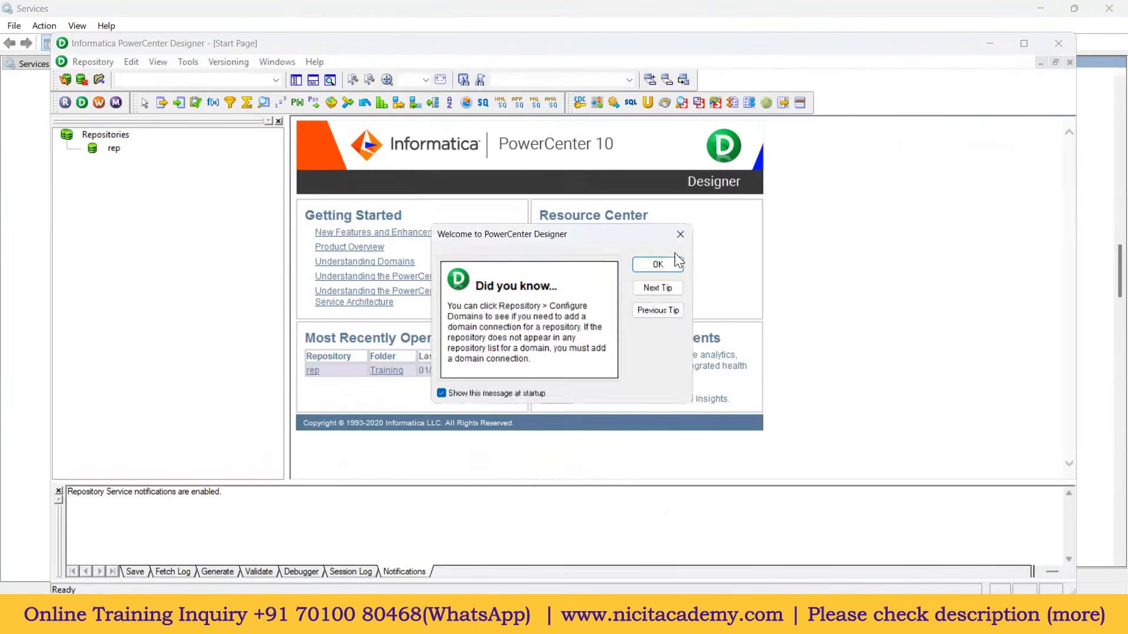
pyautogui.click(674, 259)
pyautogui.doubleClick(767, 48)
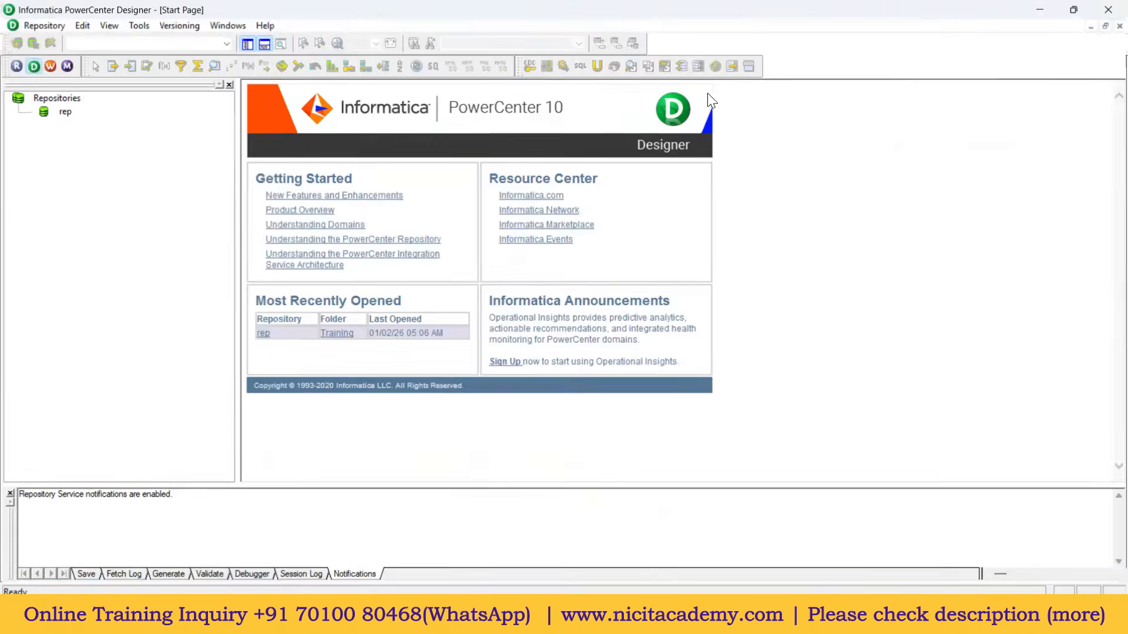
# Step: Connect to the rep repository with its password
pyautogui.rightClick(65, 111)
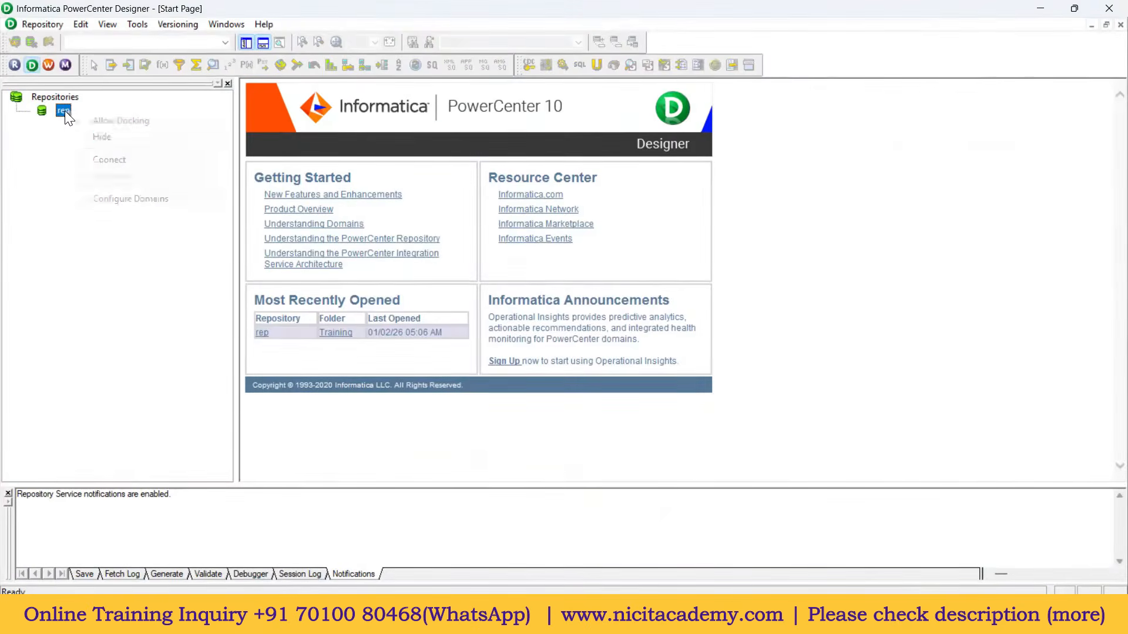
pyautogui.click(108, 159)
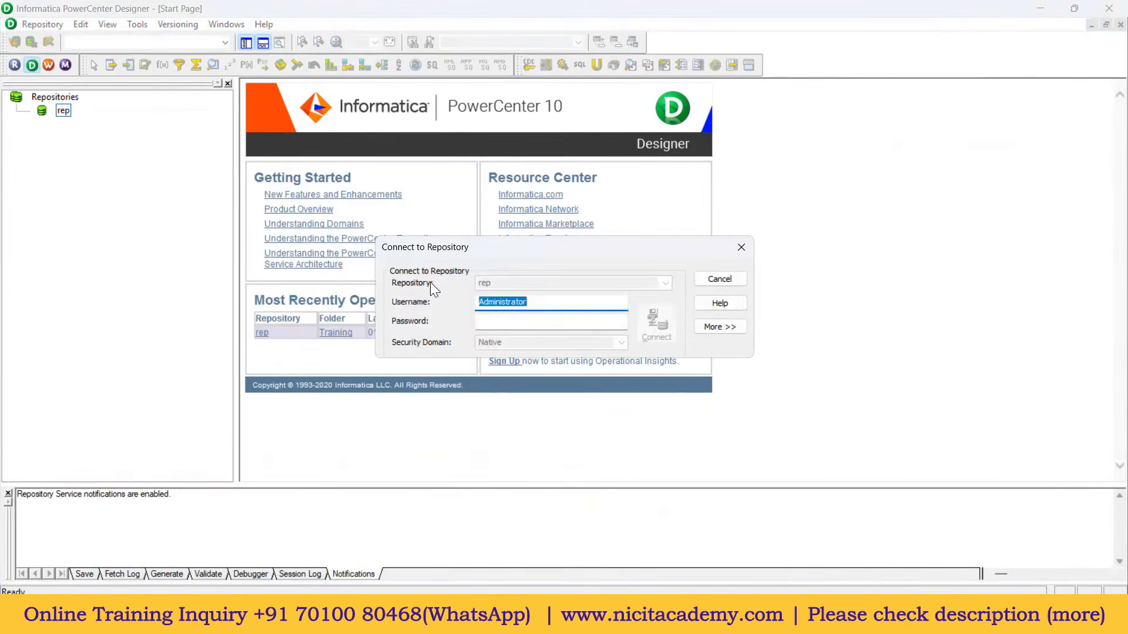
pyautogui.click(485, 320)
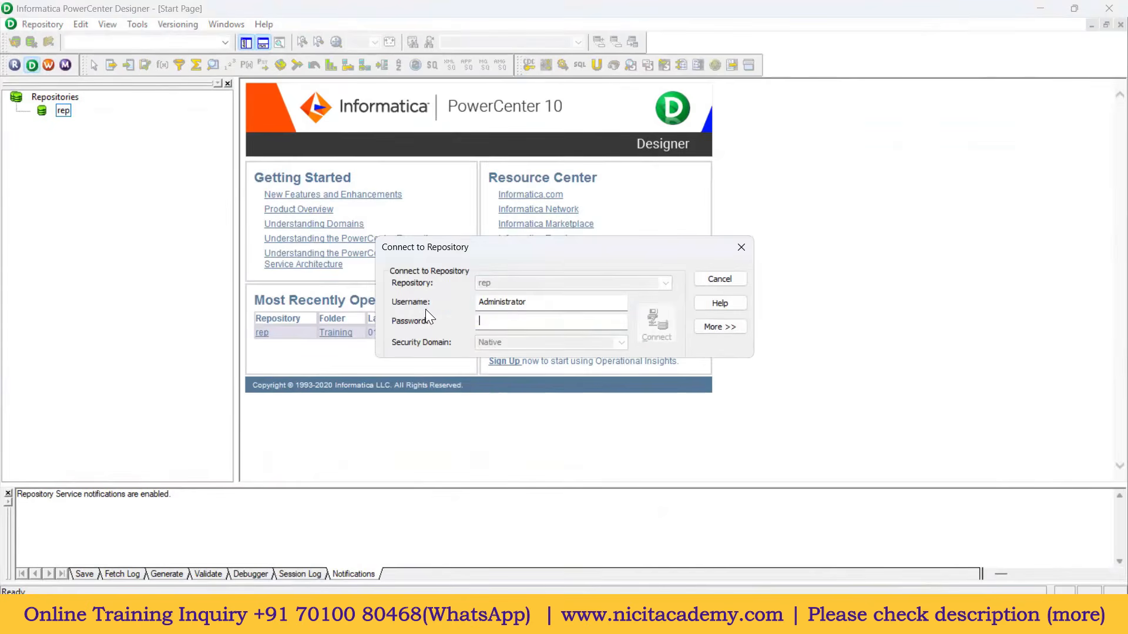
pyautogui.moveTo(533, 303); pyautogui.dragTo(467, 303)
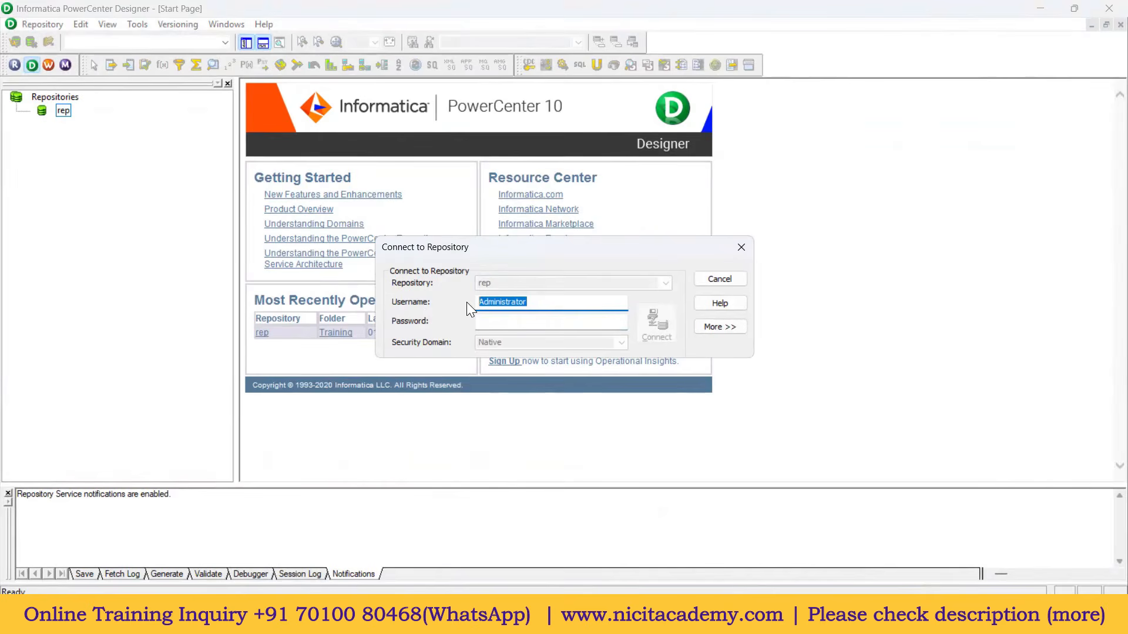
pyautogui.click(495, 321)
pyautogui.hotkey('ctrl', 'v')
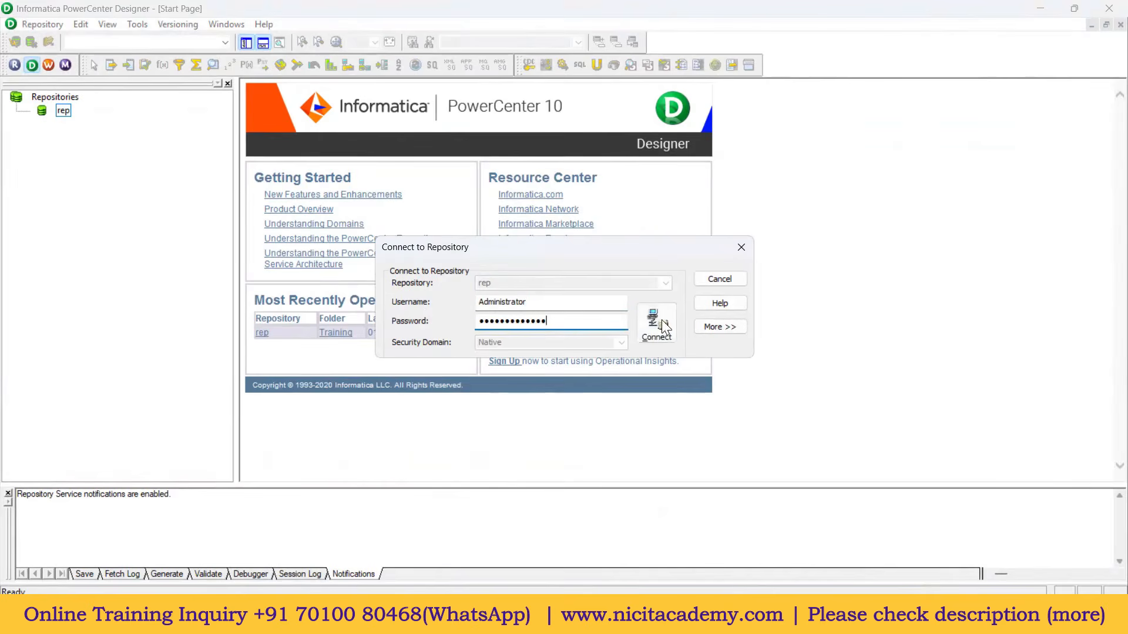
pyautogui.click(663, 326)
# Step: Open the Training folder's m_Test_Mapping, then show the C: drive in File Explorer
pyautogui.rightClick(99, 123)
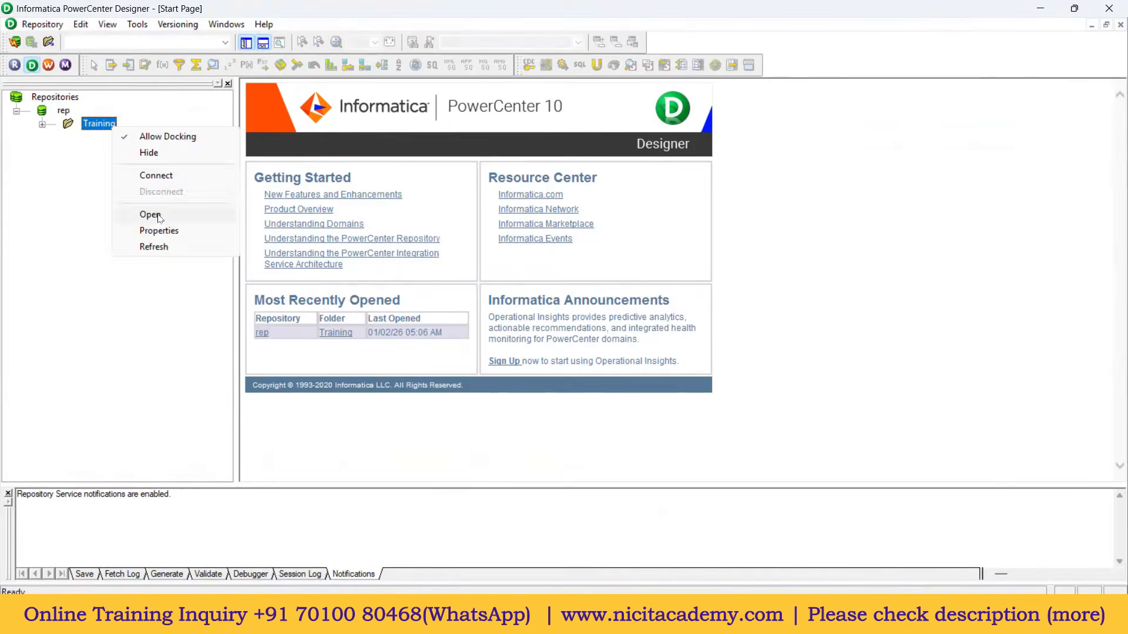
pyautogui.click(145, 214)
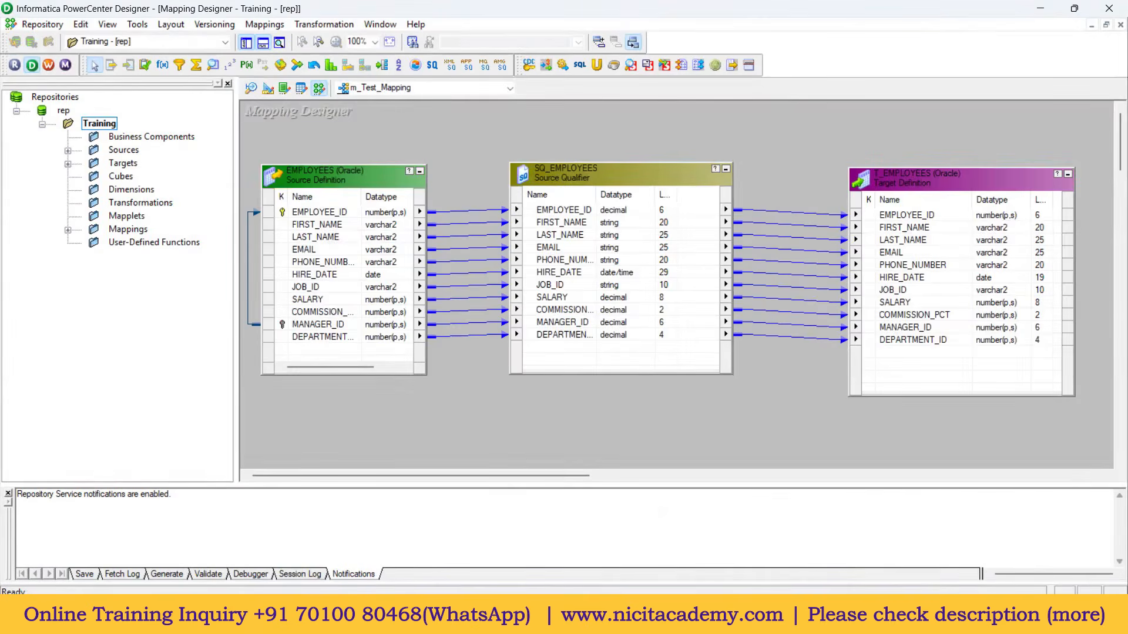
pyautogui.click(553, 617)
pyautogui.click(89, 439)
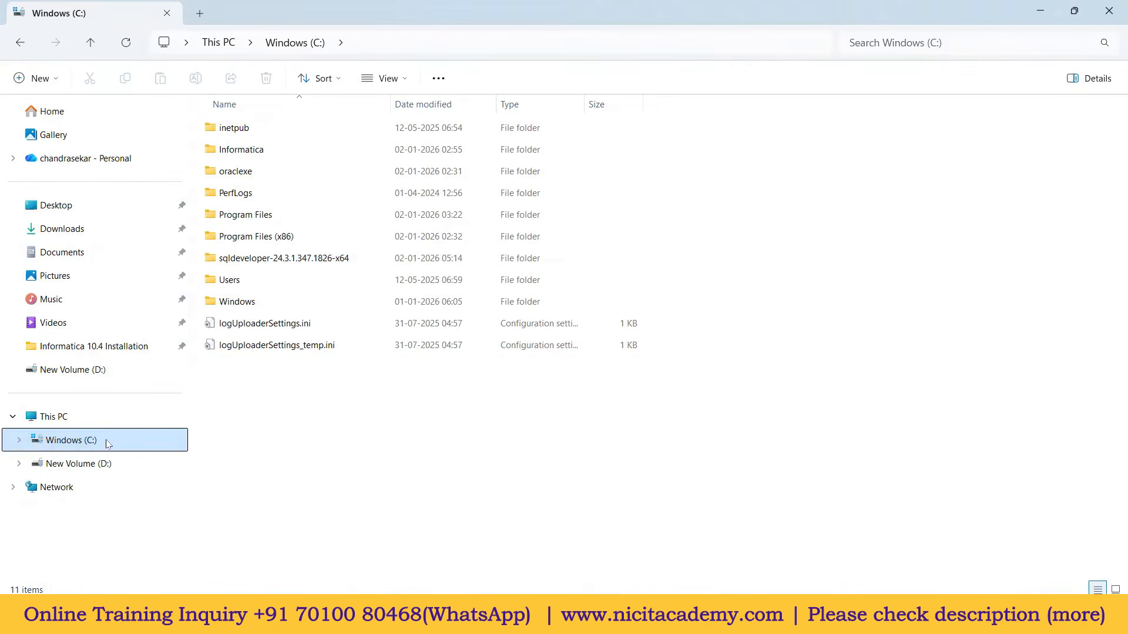
# Step: Go to C:\Informatica\10.4.1 and run adminconsole.bat to bring up Informatica Administrator
pyautogui.doubleClick(246, 151)
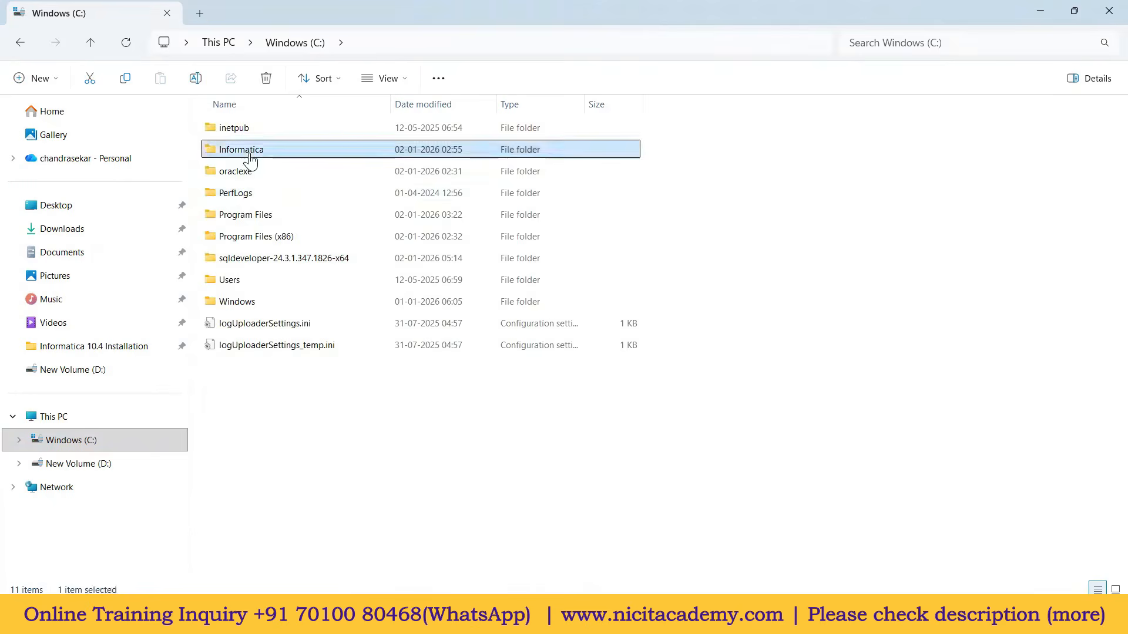
pyautogui.doubleClick(238, 134)
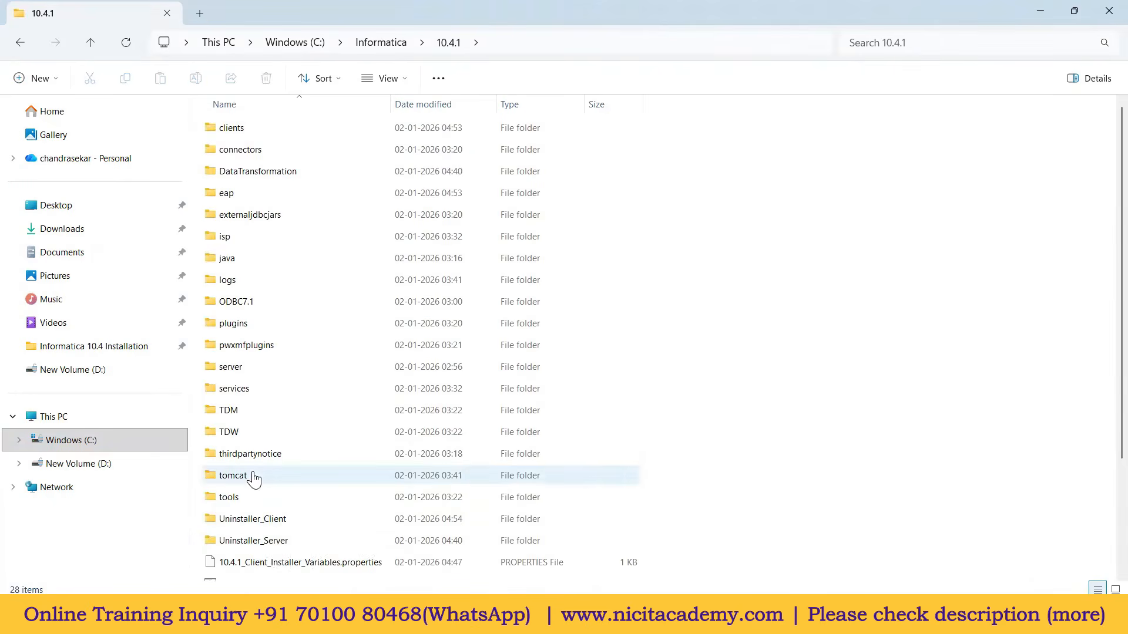
pyautogui.scroll(-3, 248, 531)
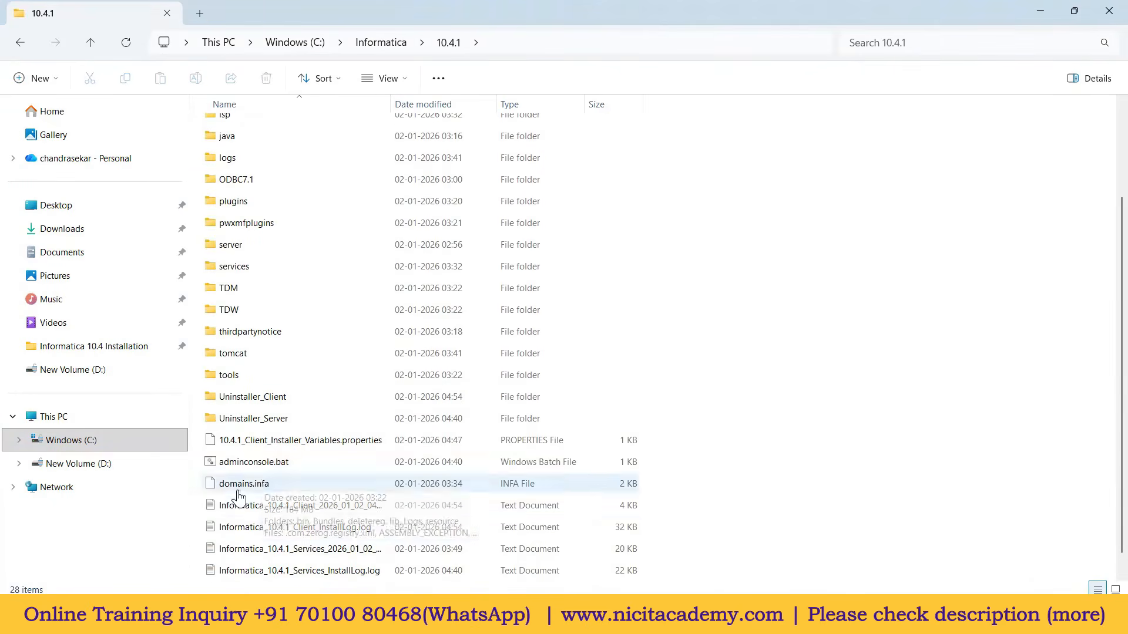
pyautogui.click(262, 465)
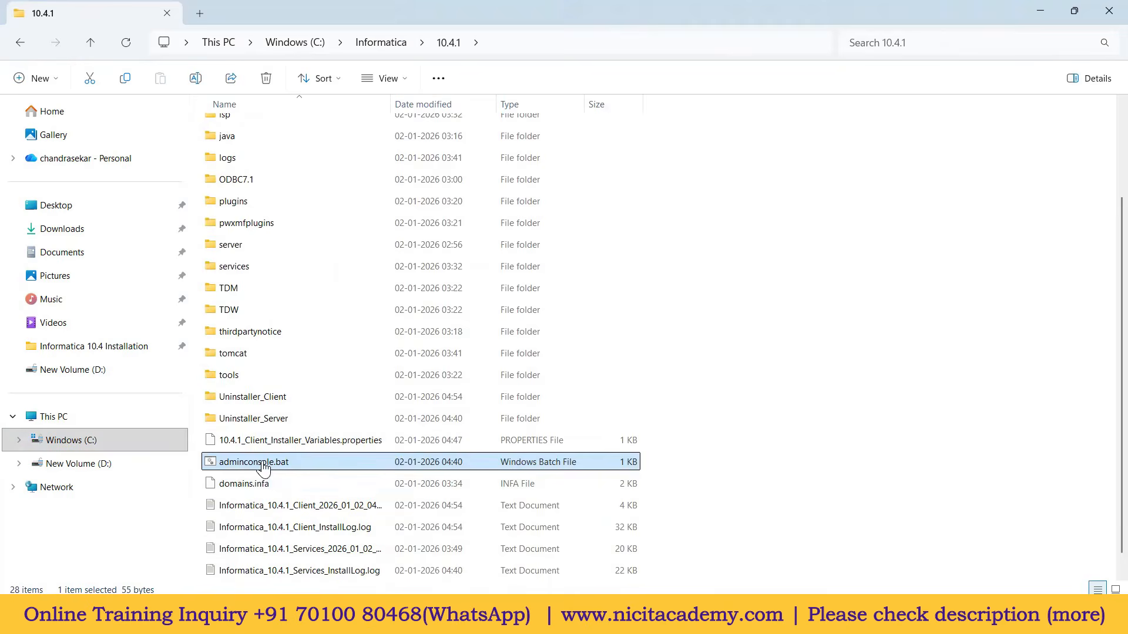
pyautogui.press('Return')
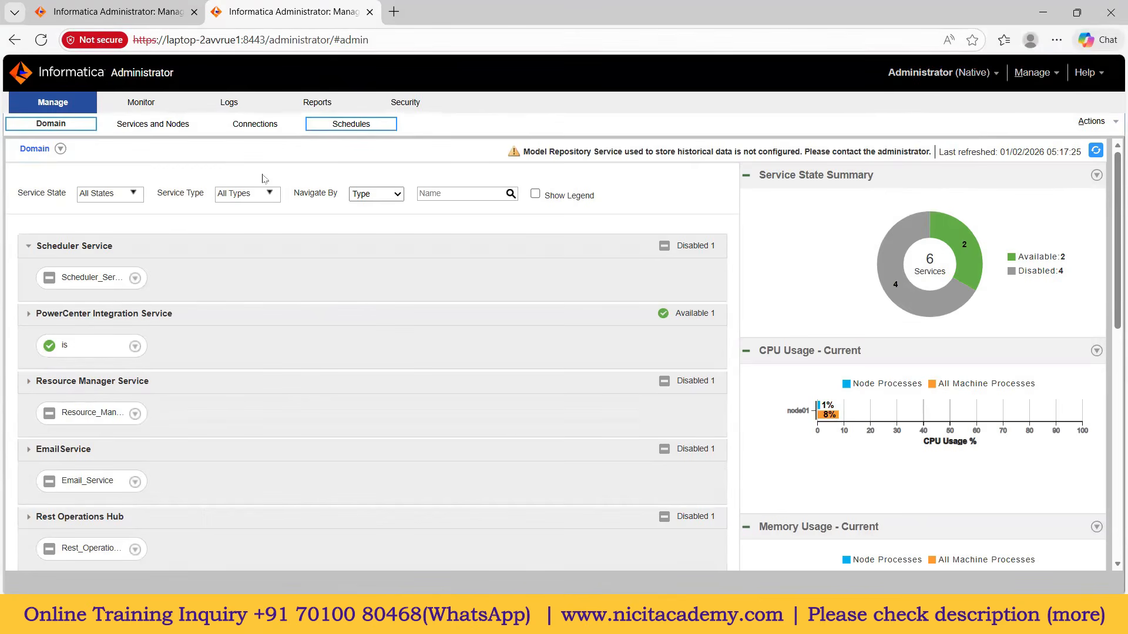
# Step: Check the Domain and node01 gateway under Services and Nodes, then scroll Installation steps.txt to the top
pyautogui.click(166, 129)
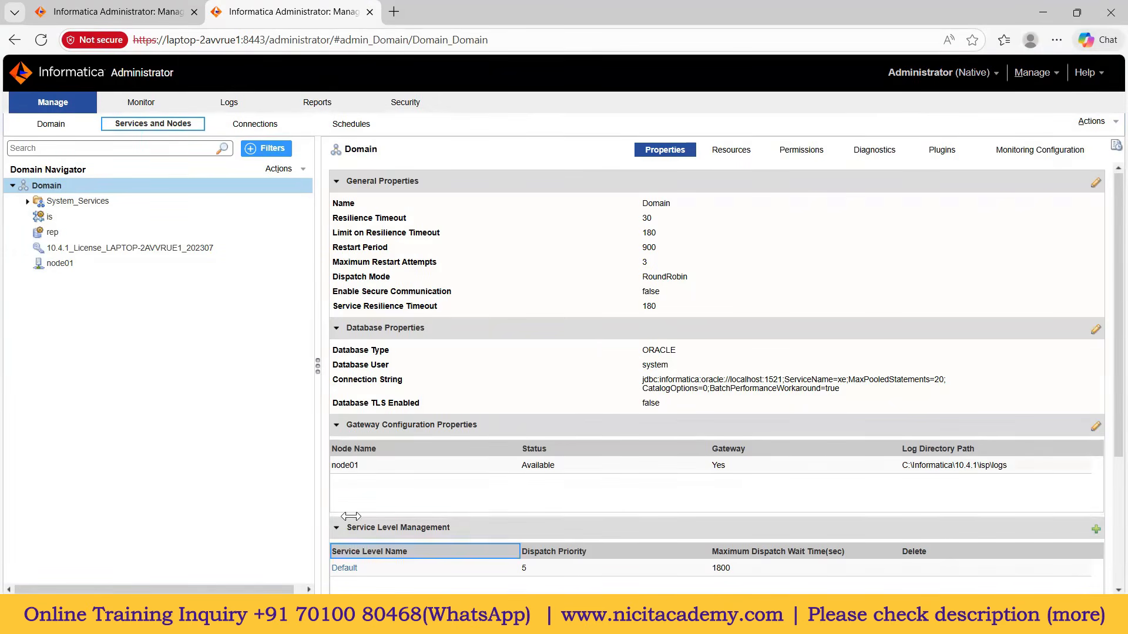
pyautogui.hotkey('alt', 'Tab')
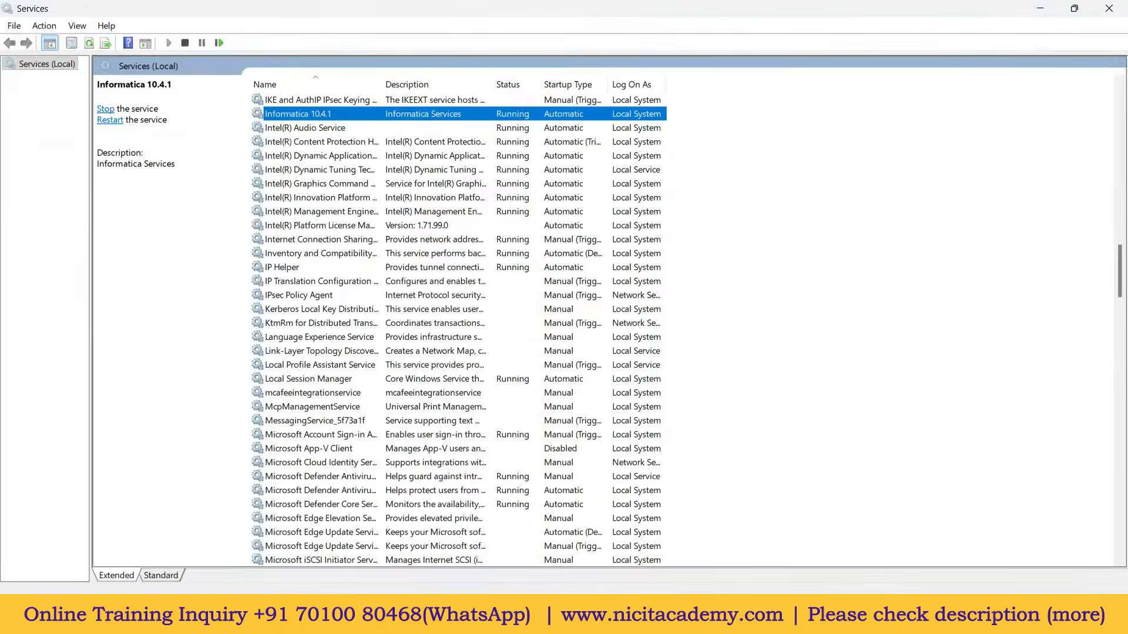
pyautogui.hotkey('alt', 'Tab')
pyautogui.scroll(6, 417, 337)
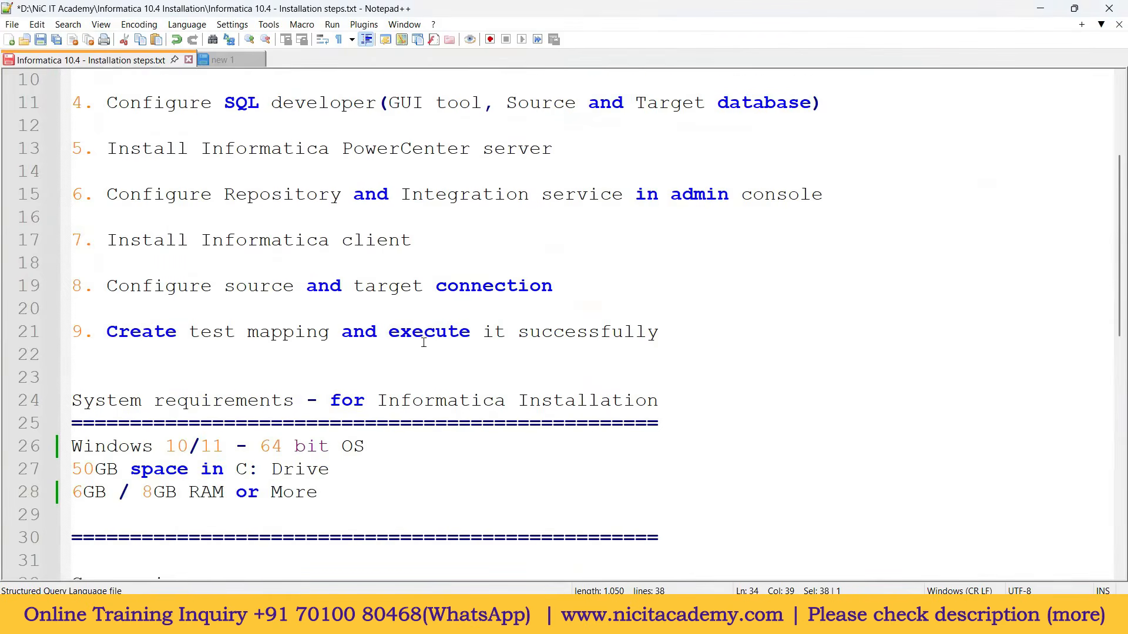
pyautogui.scroll(2, 421, 340)
pyautogui.keyDown('ctrl'); pyautogui.scroll(-1, 427, 342); pyautogui.keyUp('ctrl')
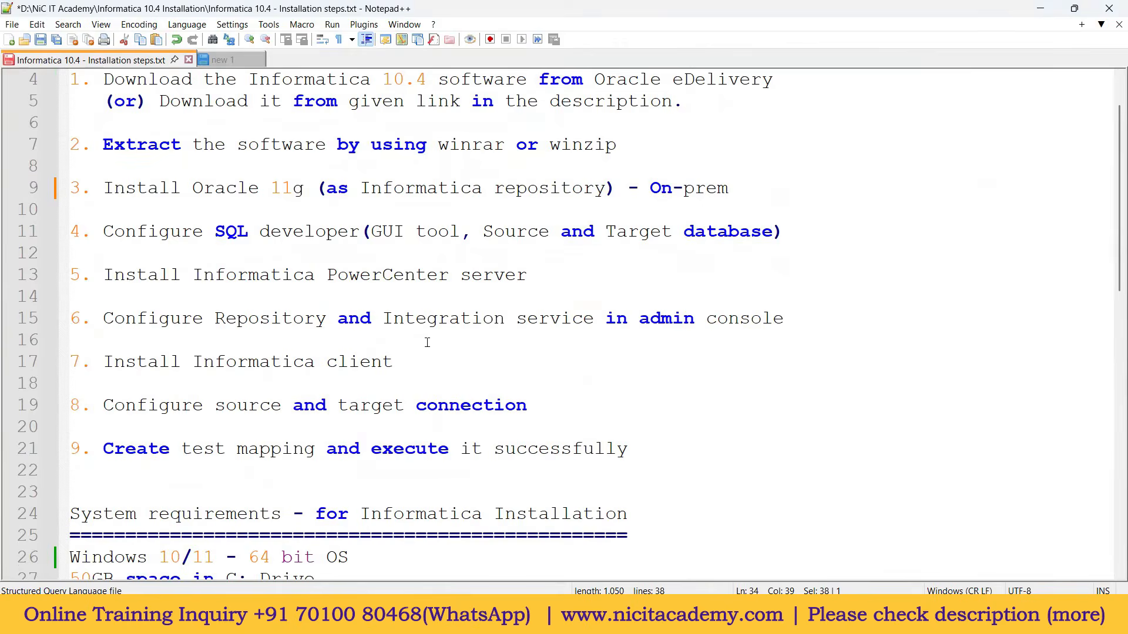
pyautogui.keyDown('ctrl'); pyautogui.scroll(-1, 427, 343); pyautogui.keyUp('ctrl')
pyautogui.scroll(1, 428, 394)
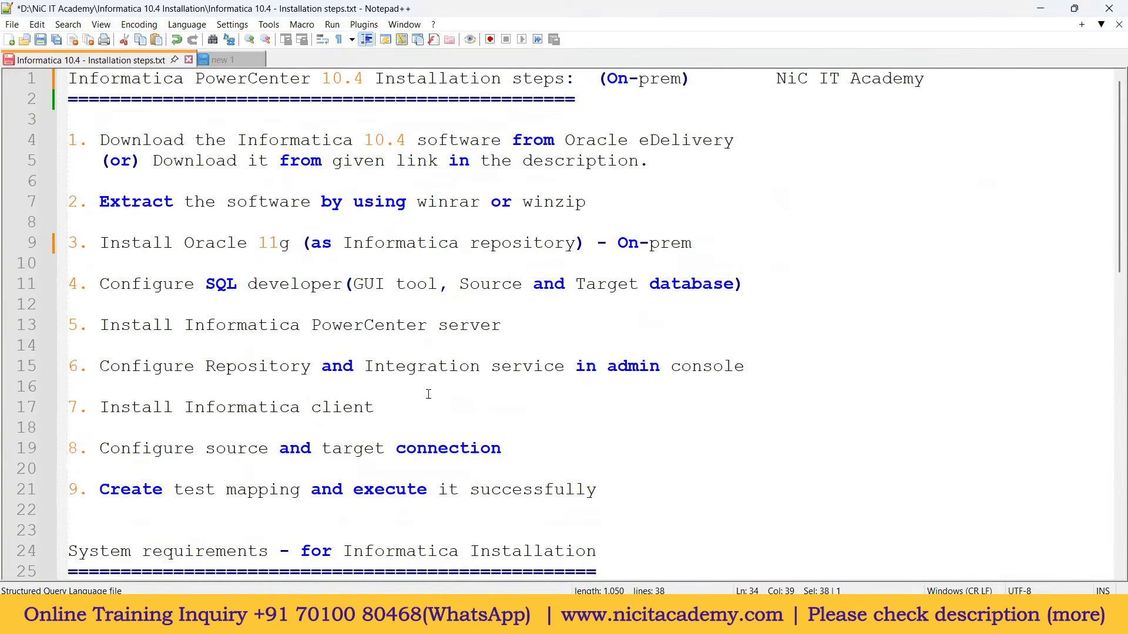